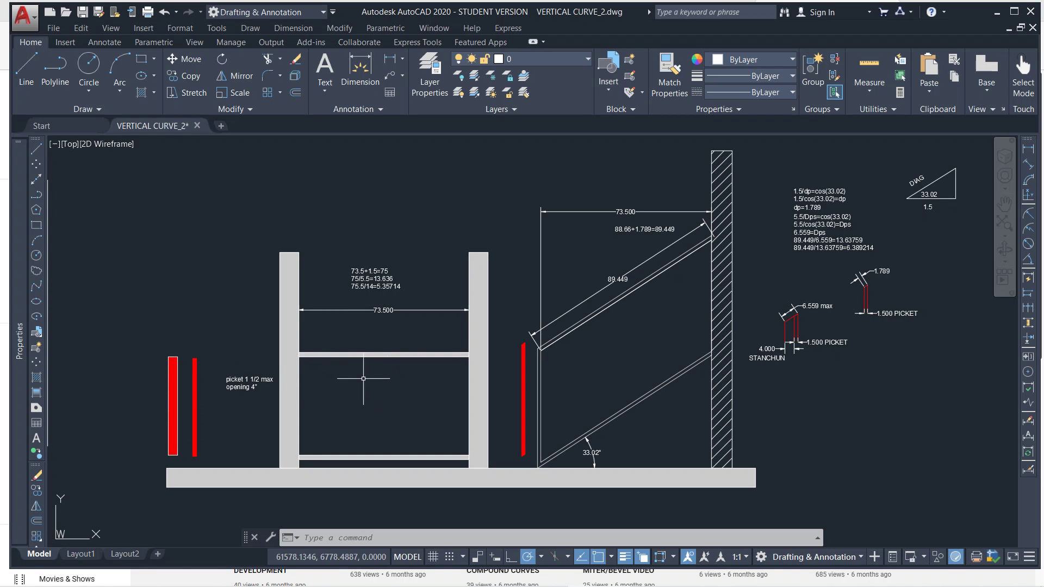
Step: Move the wide, outlined red bar horizontally into the opening between the two posts, under the top rail
scroll(354, 398, "up", 2)
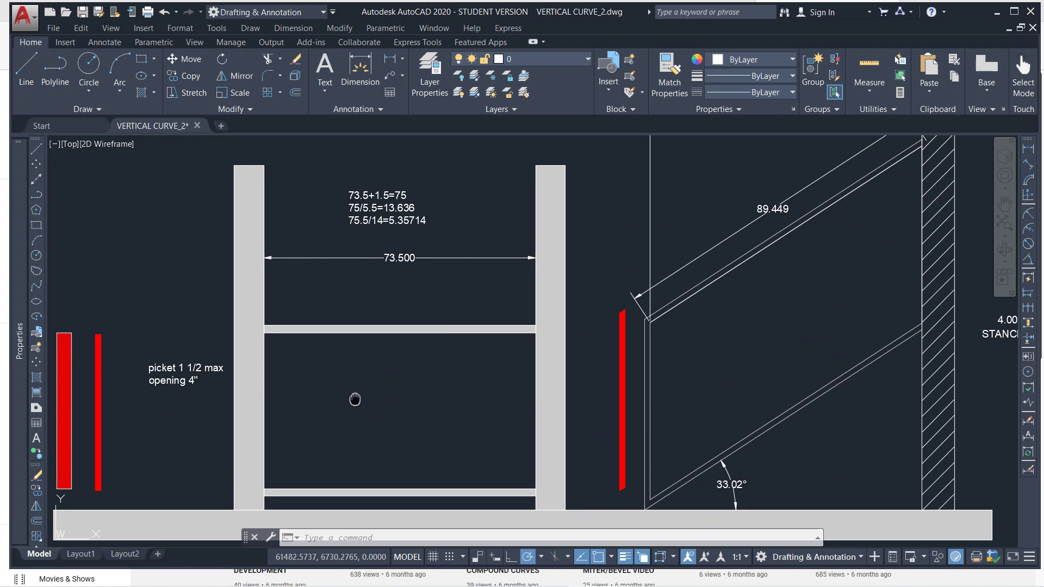
middle_click_drag(354, 399, 469, 381)
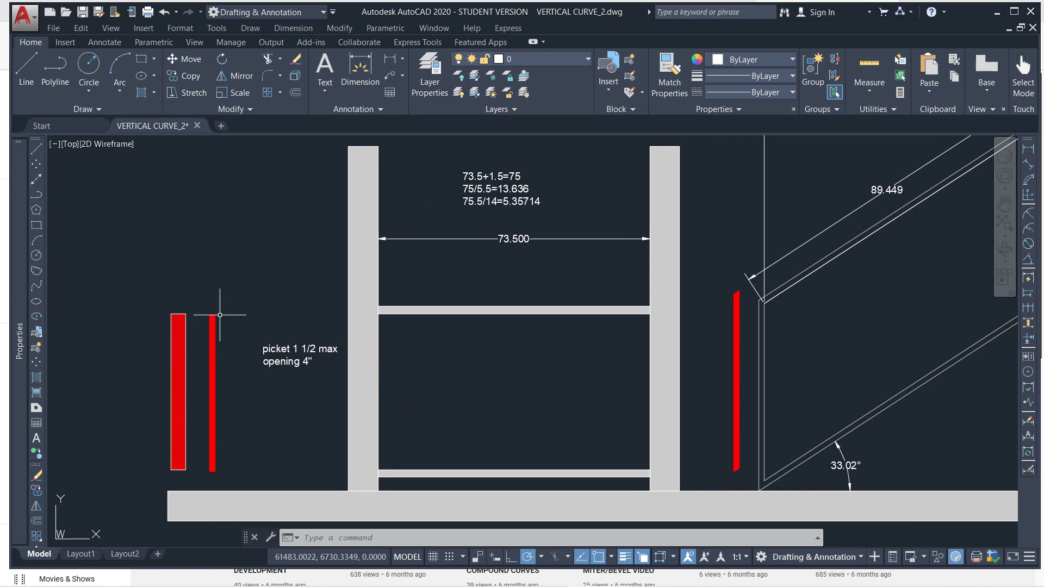
left_click(181, 309)
left_click(173, 344)
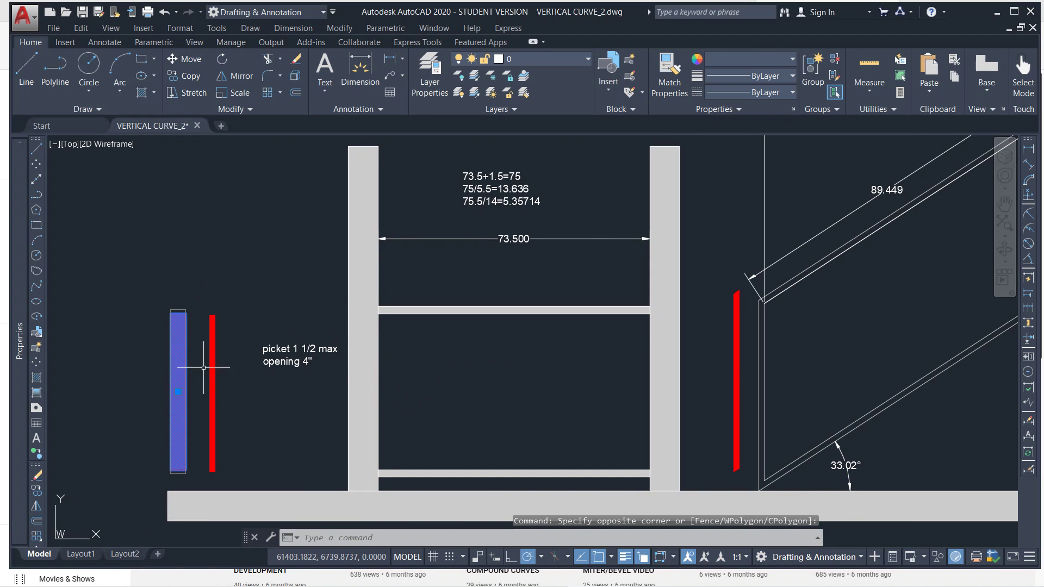
type("m")
key("Return")
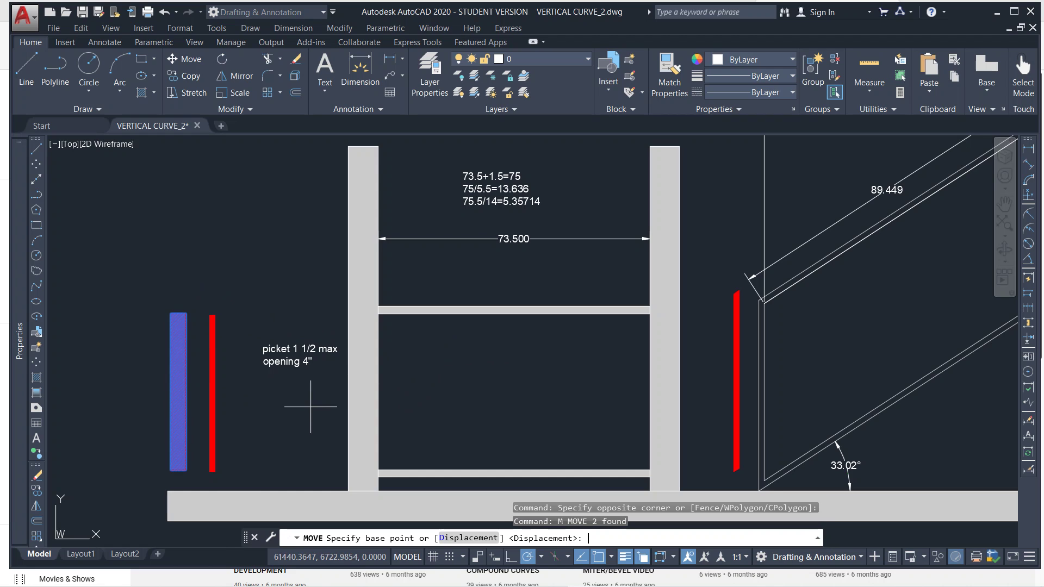
left_click(186, 314)
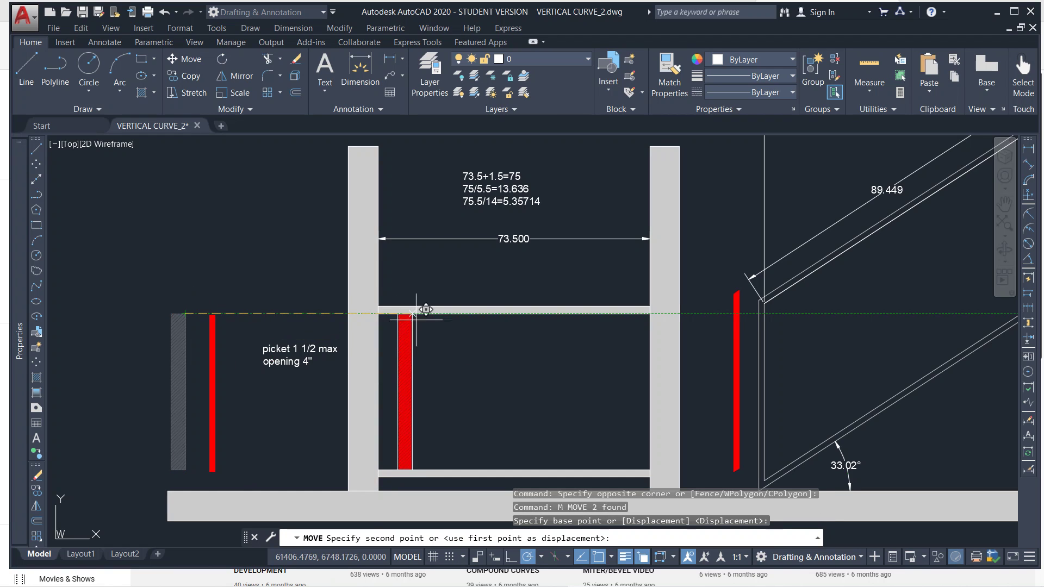
left_click(468, 320)
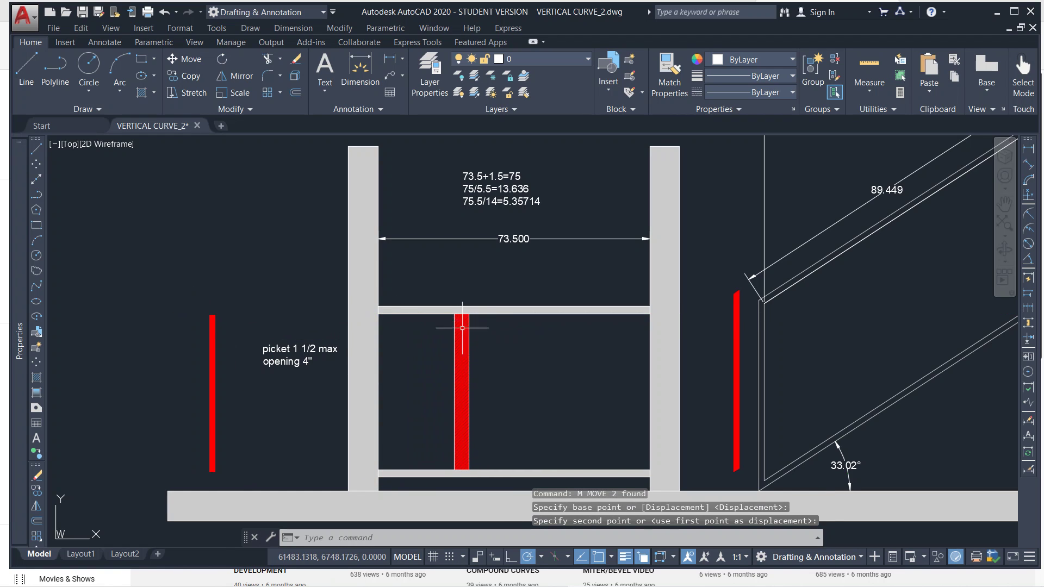
Step: Copy the wide red bar horizontally to a second spot further right in the opening, using its top right corner as base point
left_click(462, 340)
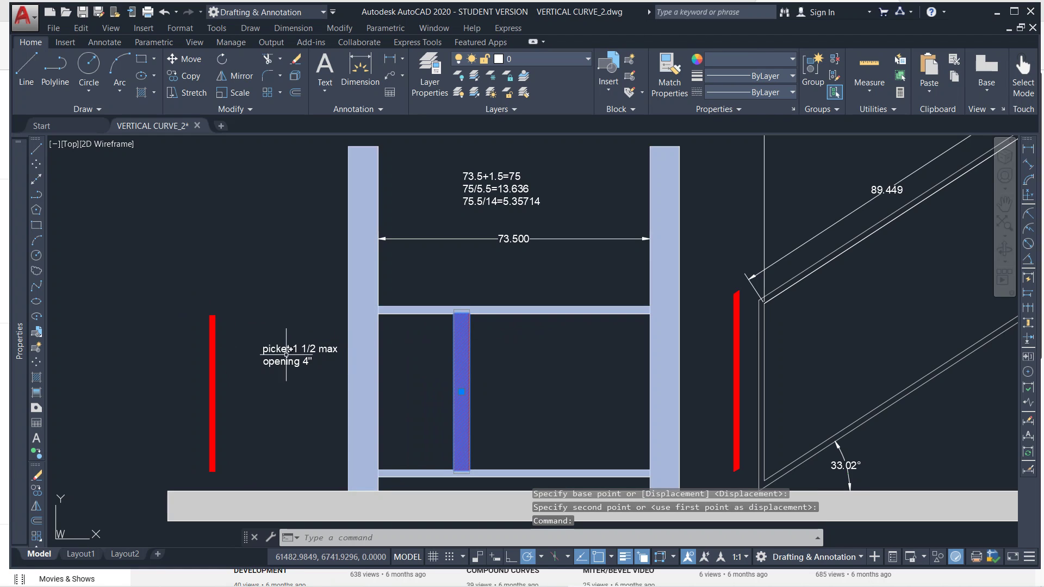
left_click(35, 491)
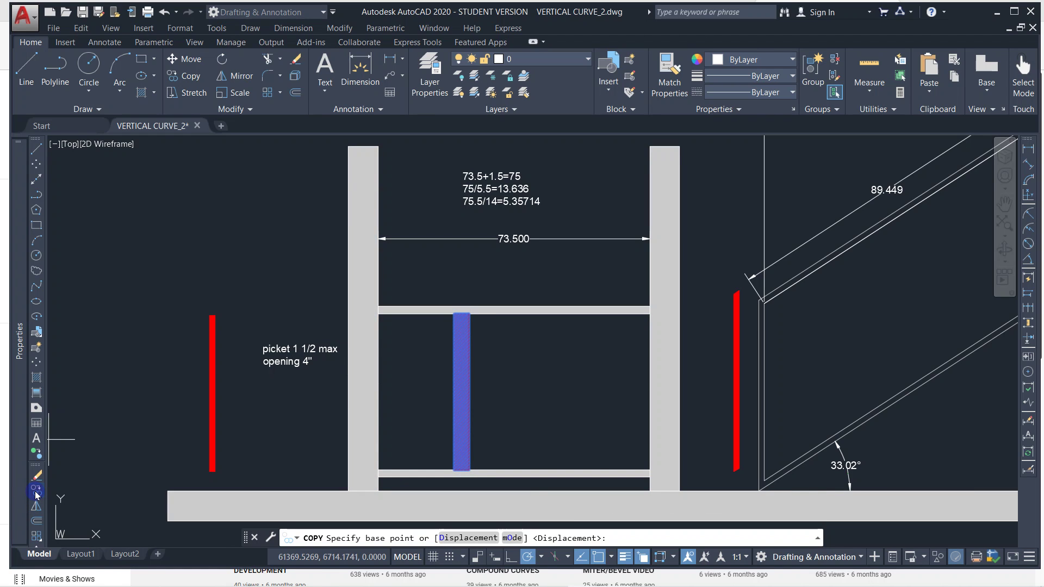
key("ctrl+c")
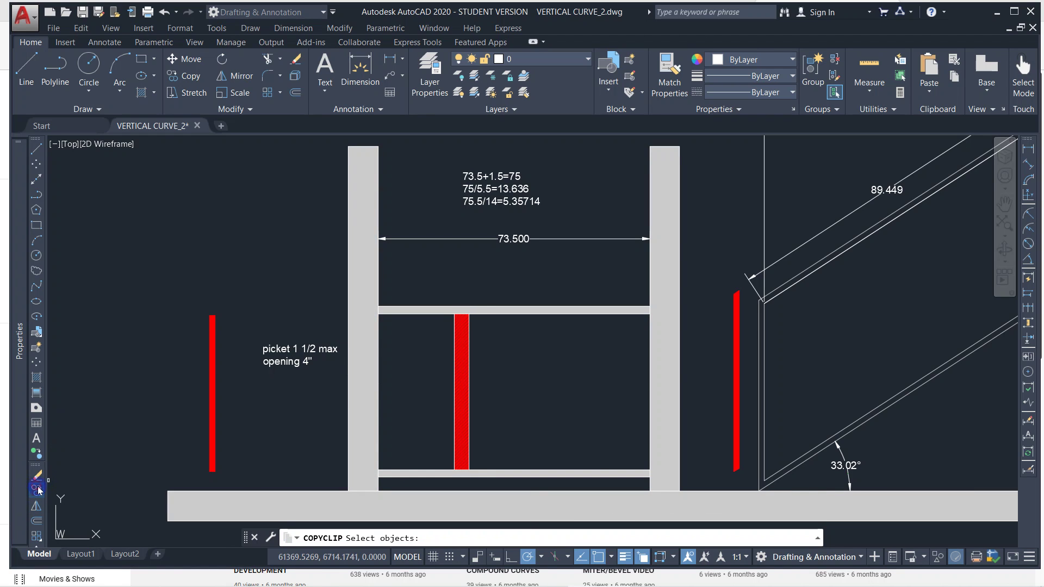
left_click(39, 489)
left_click(466, 332)
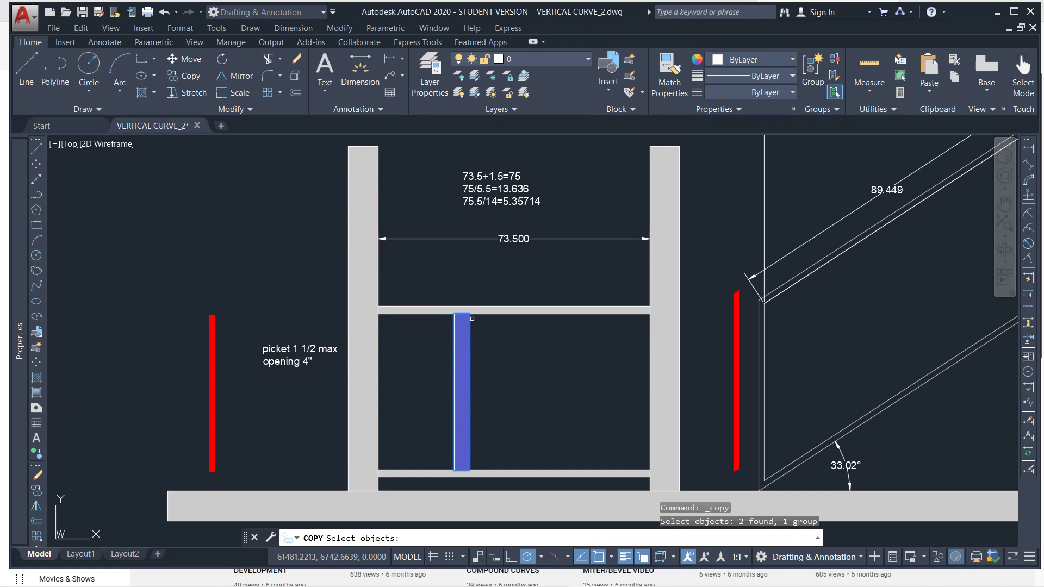
key("Return")
left_click(469, 312)
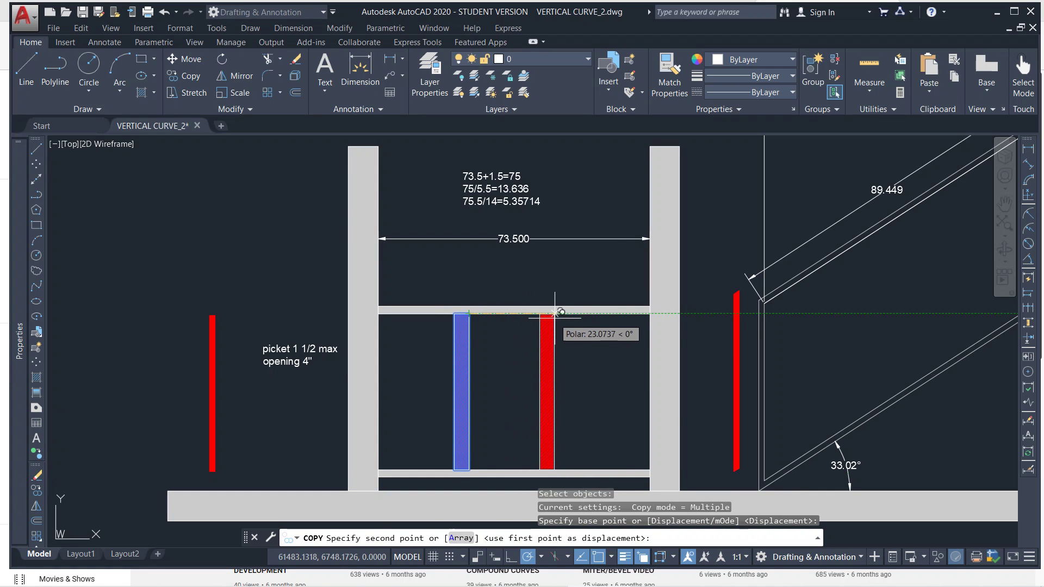
left_click(560, 312)
key("Escape")
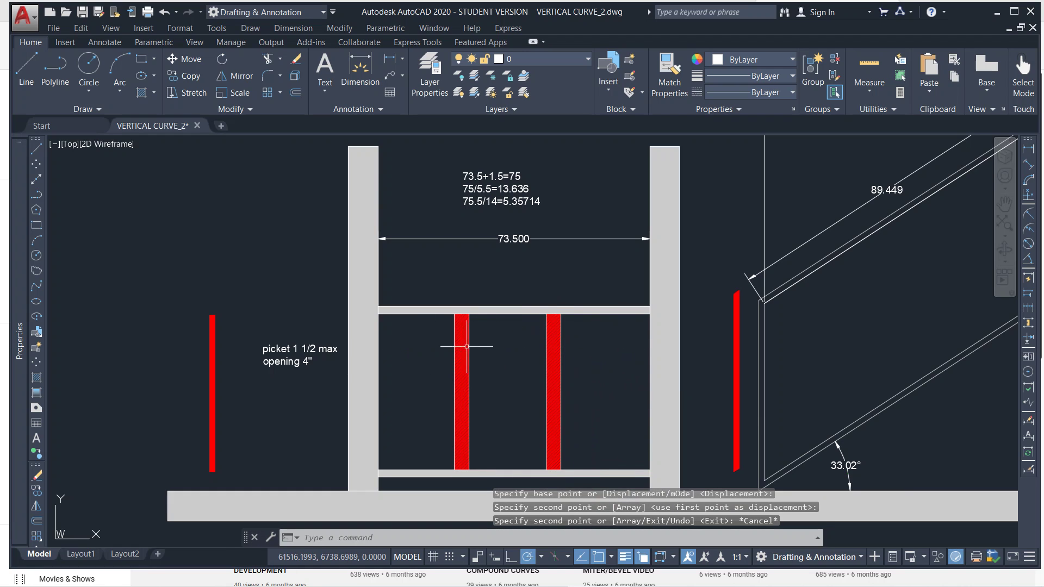
Step: Undo the copy and the move of the wide red bar
key("ctrl+z")
key("ctrl+z")
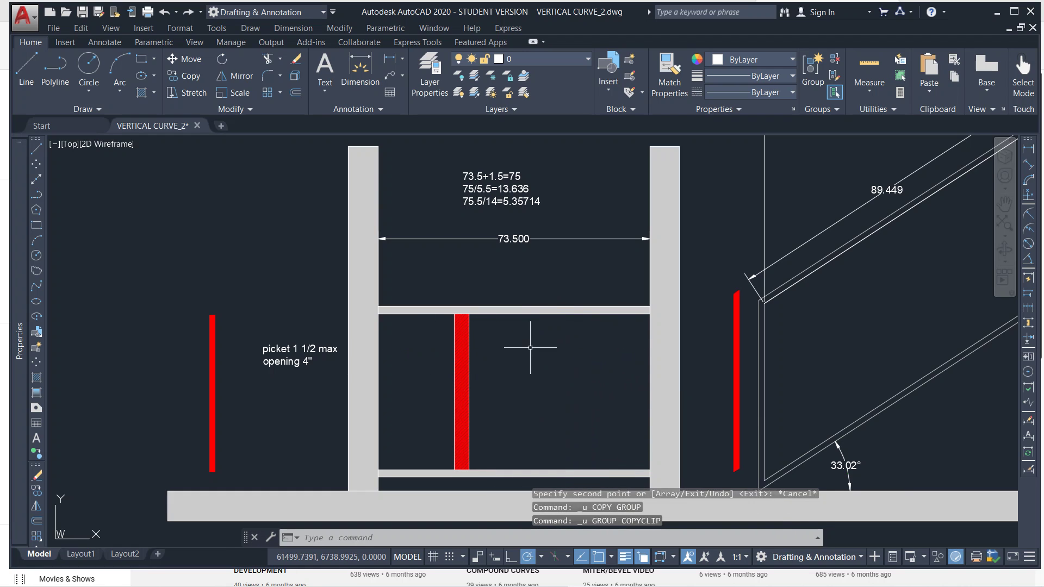
key("ctrl+z")
key("Escape")
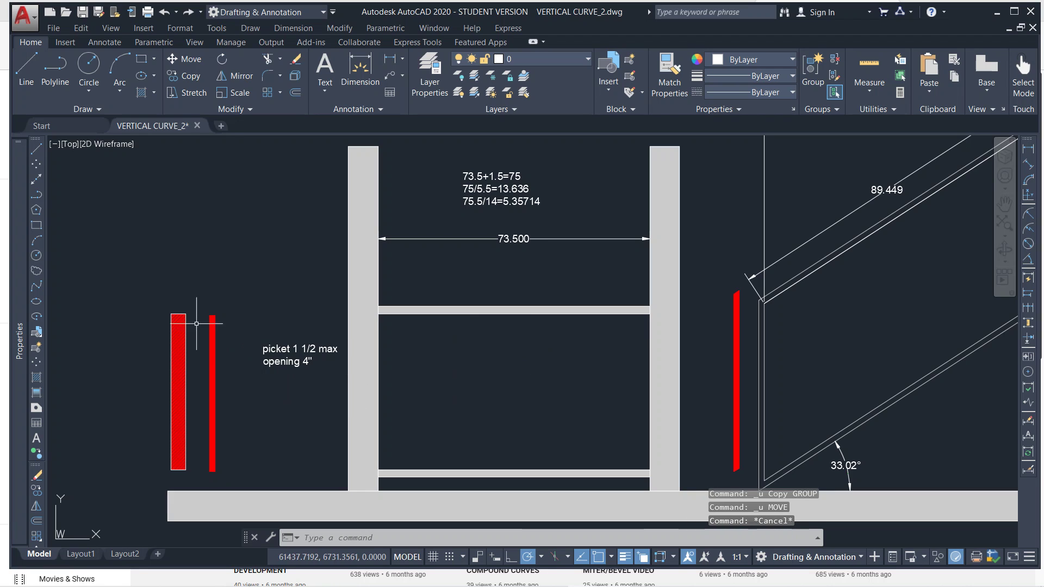
Step: Move the wide red bar by its top right corner to where the left post's inner face meets the top rail's underside
left_click(181, 302)
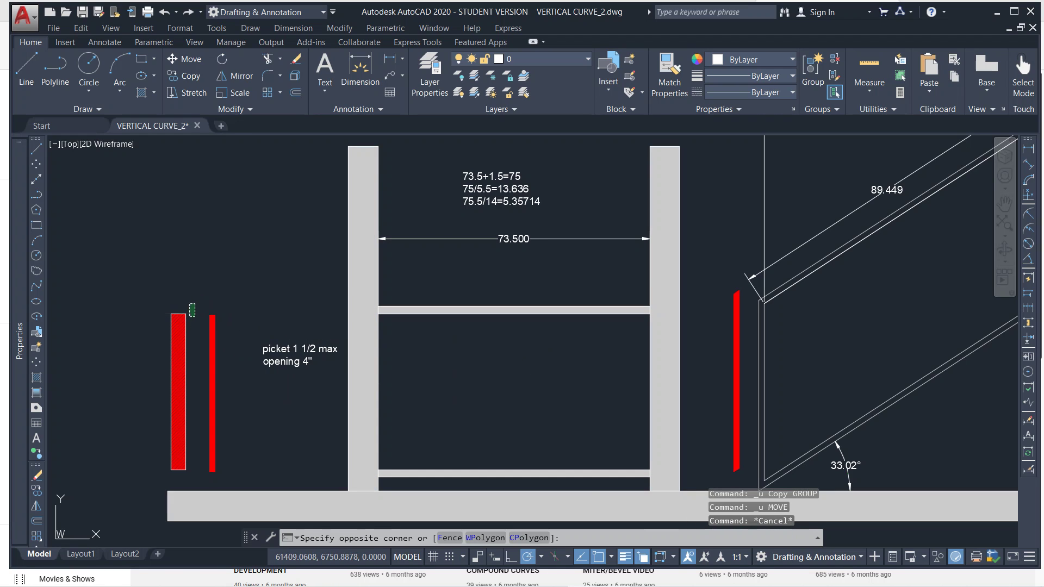
left_click(160, 351)
type("M")
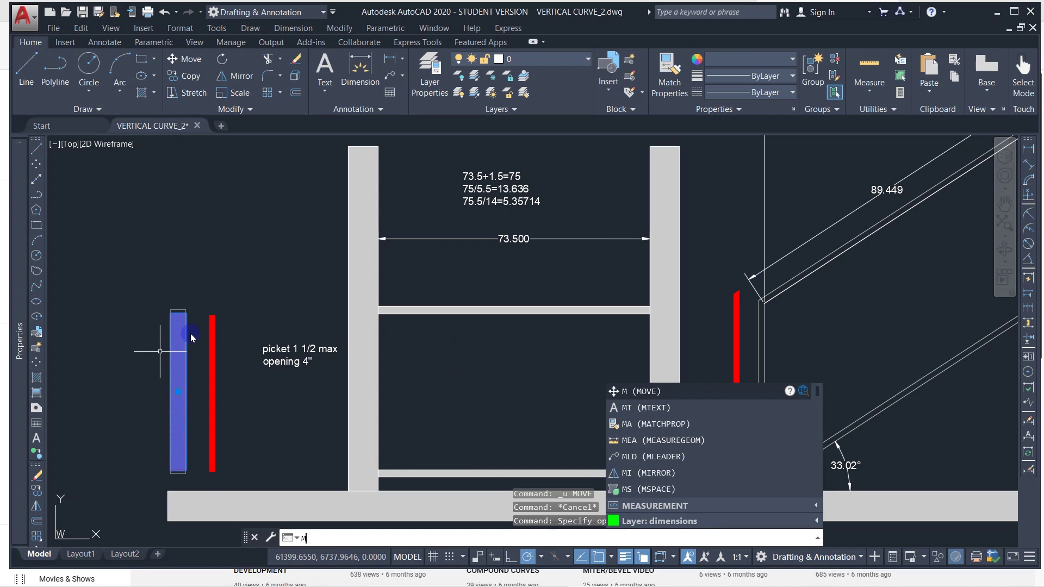
left_click(640, 392)
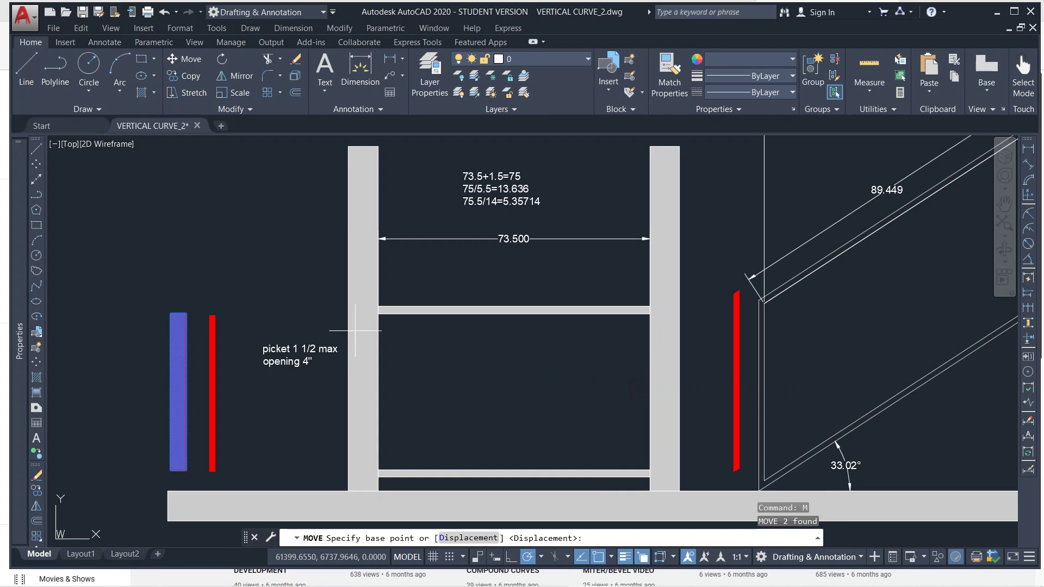
left_click(186, 314)
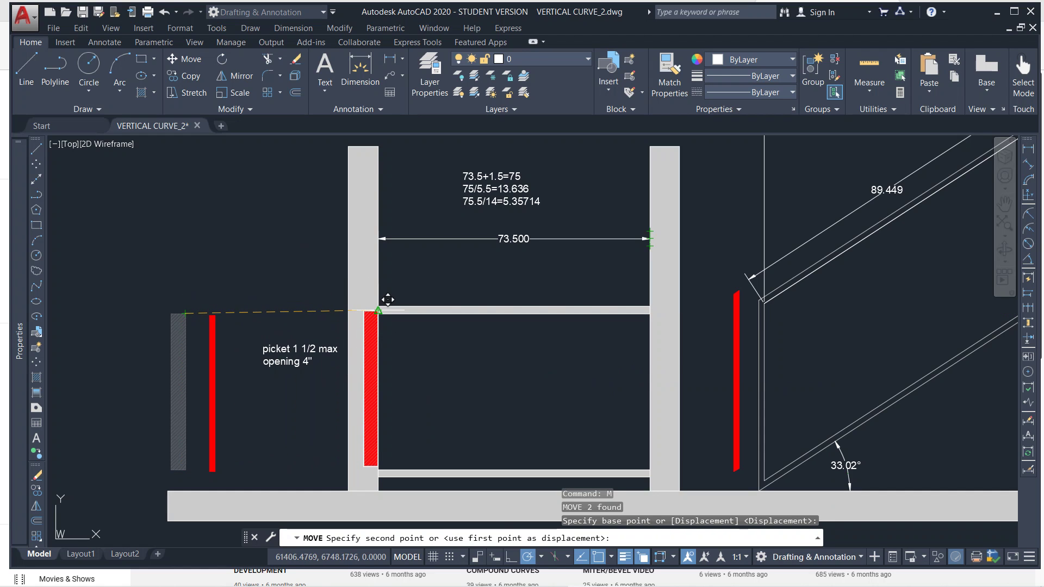
scroll(383, 299, "up", 5)
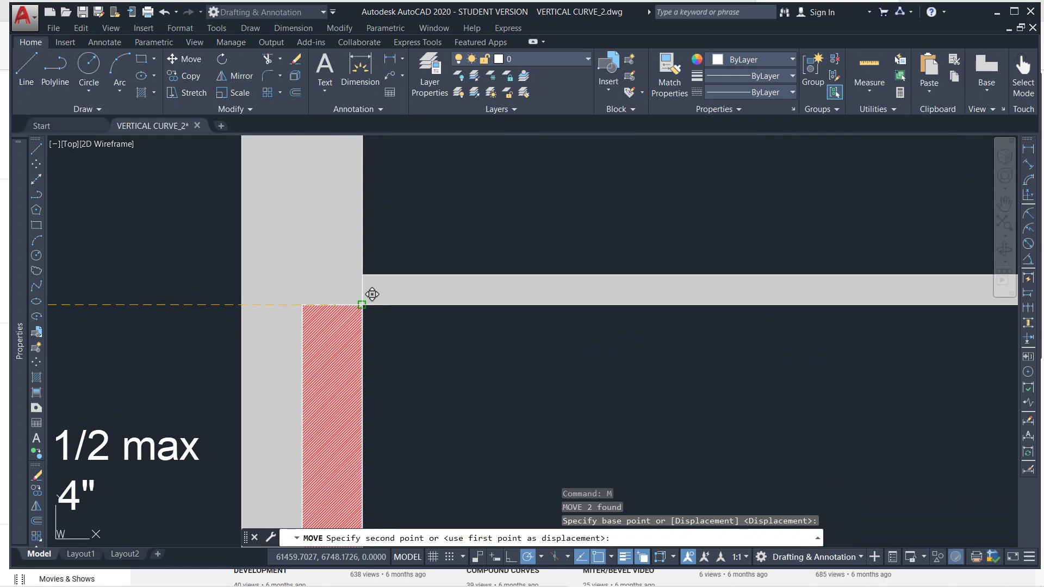
scroll(372, 295, "down", 5)
key("Escape")
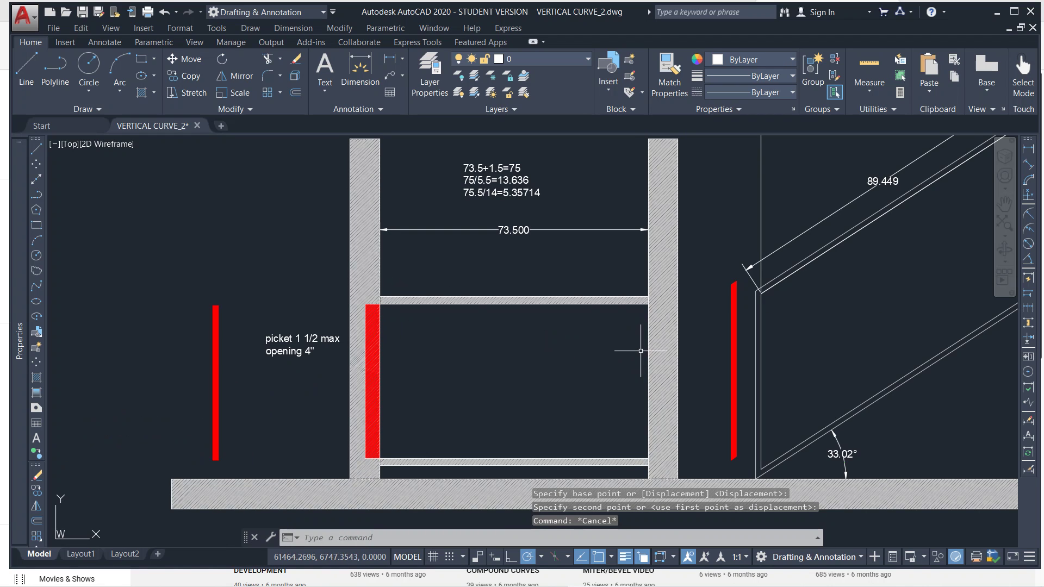
Step: Draw a horizontal line from the midpoint of the wide red bar's left edge to the right post's inner face
left_click(376, 310)
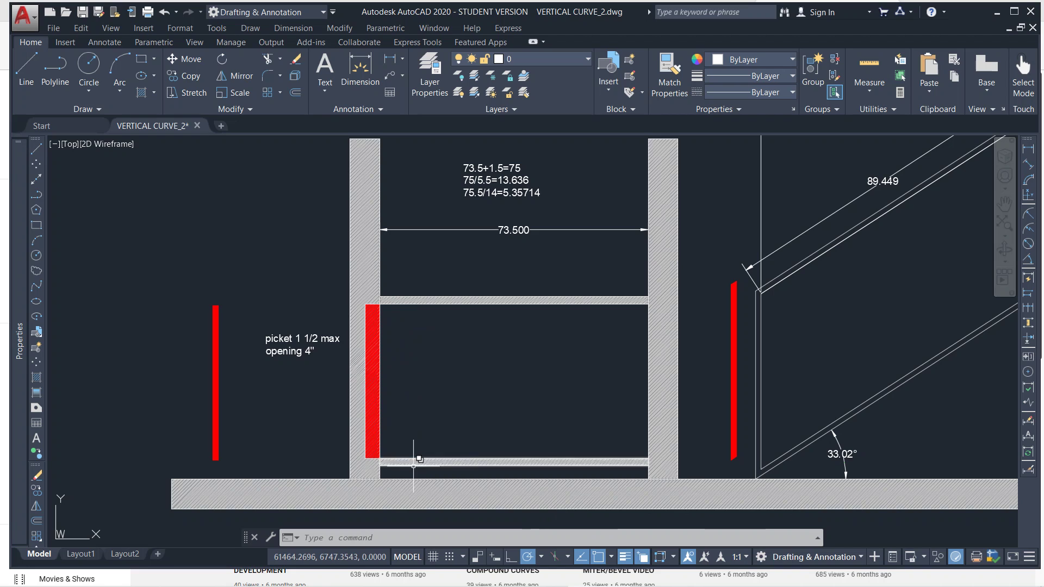
type("l")
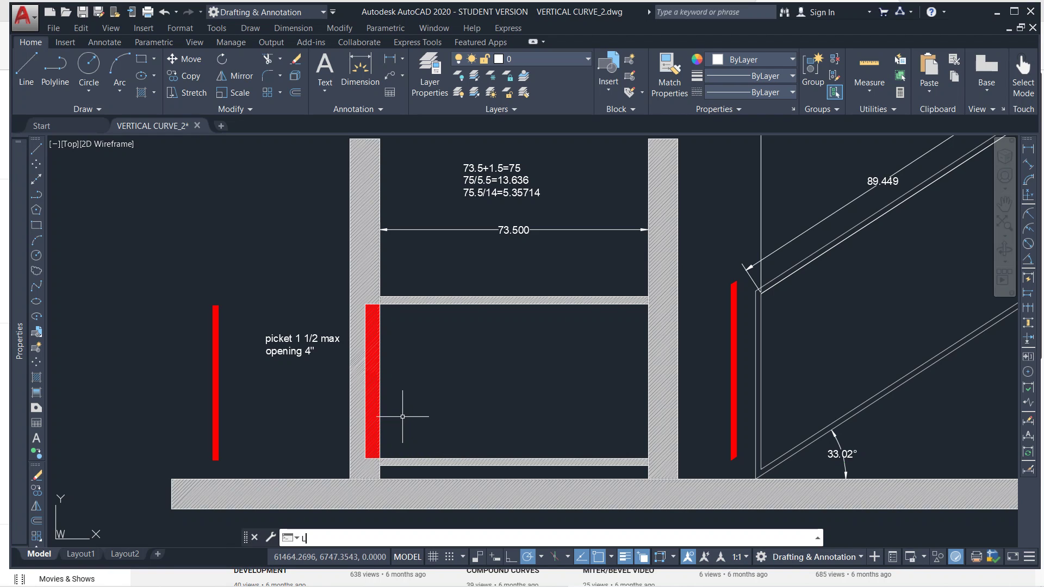
key("Return")
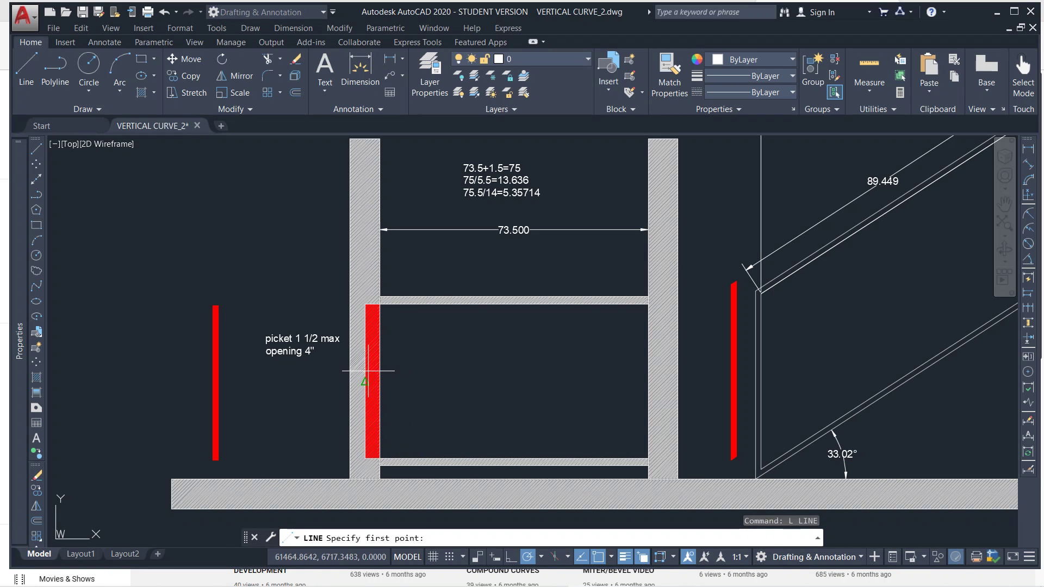
left_click(365, 381)
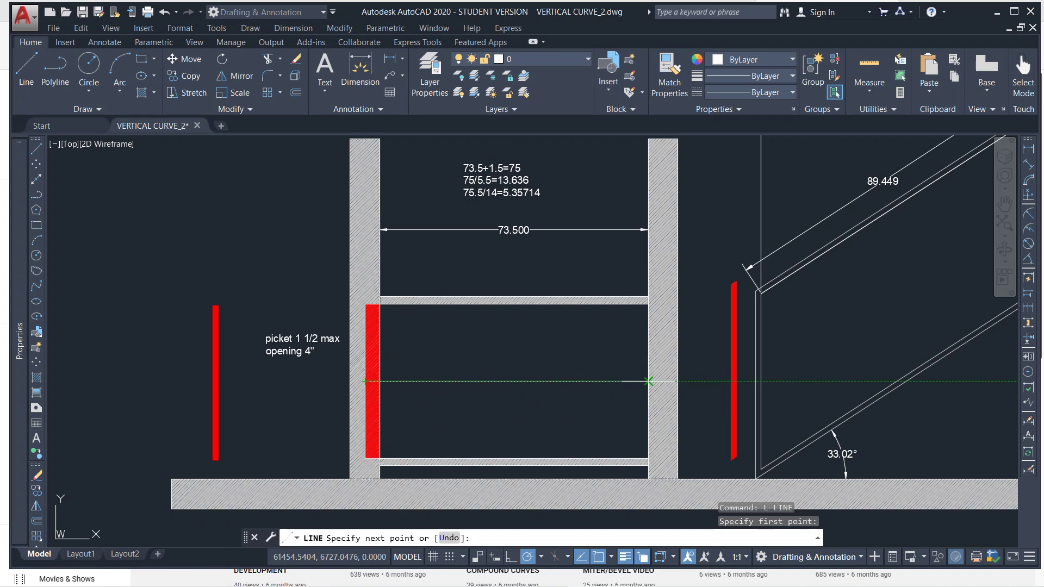
left_click(648, 382)
key("Return")
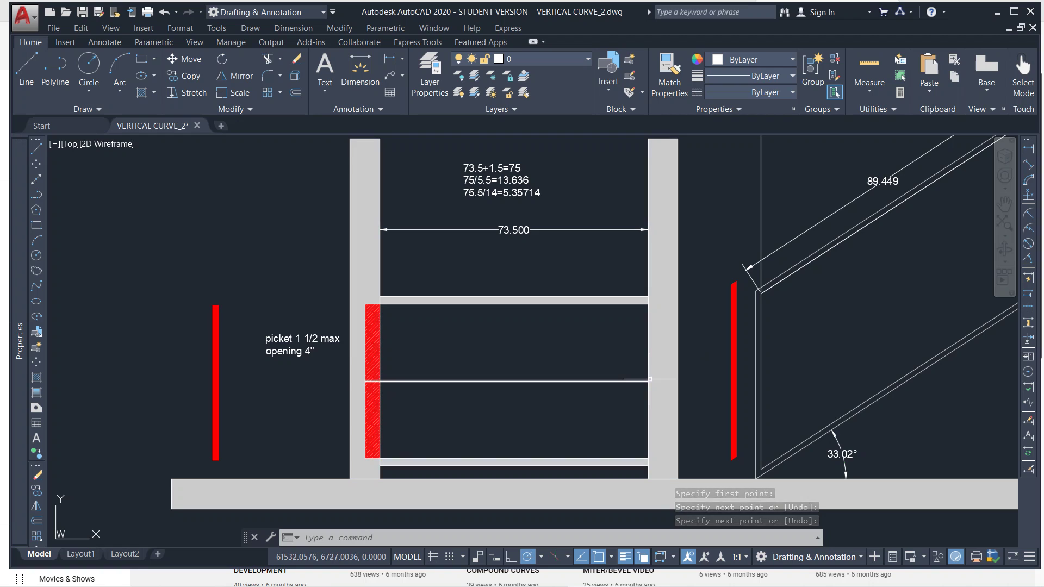
Step: Divide the horizontal line across the opening into 3 equal segments
left_click(480, 380)
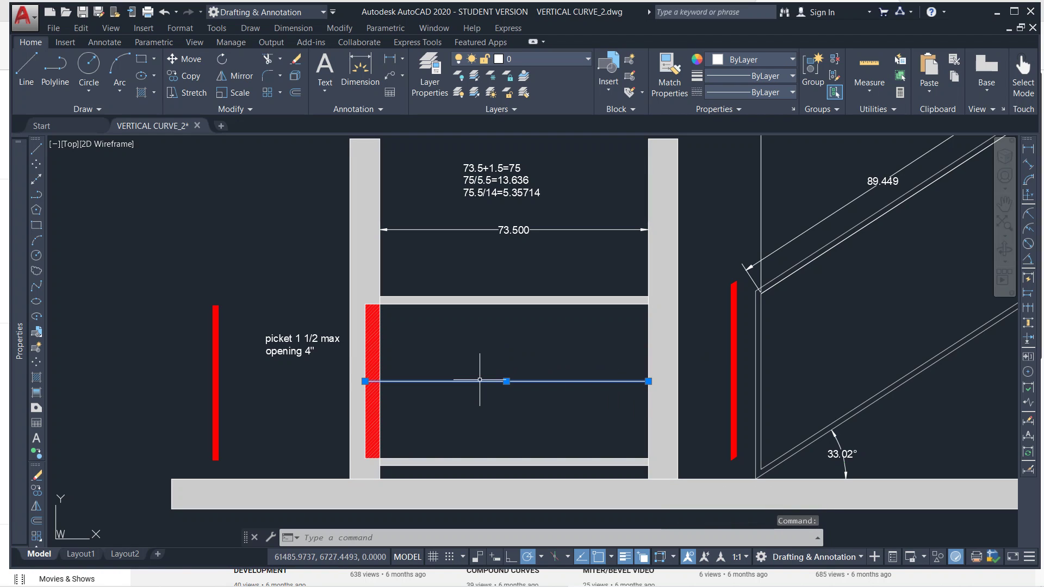
type("DIVID")
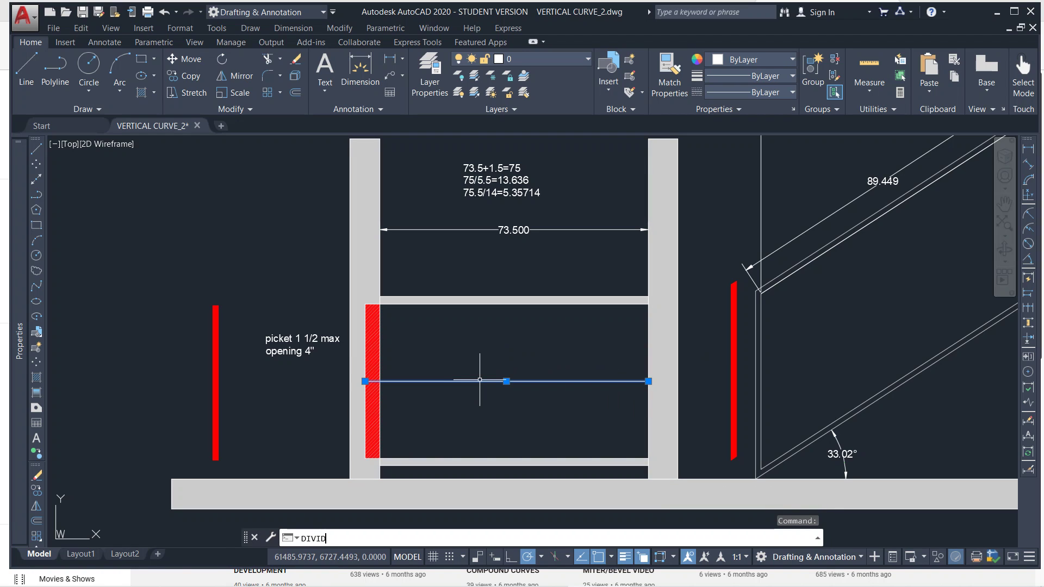
type("E")
key("Return")
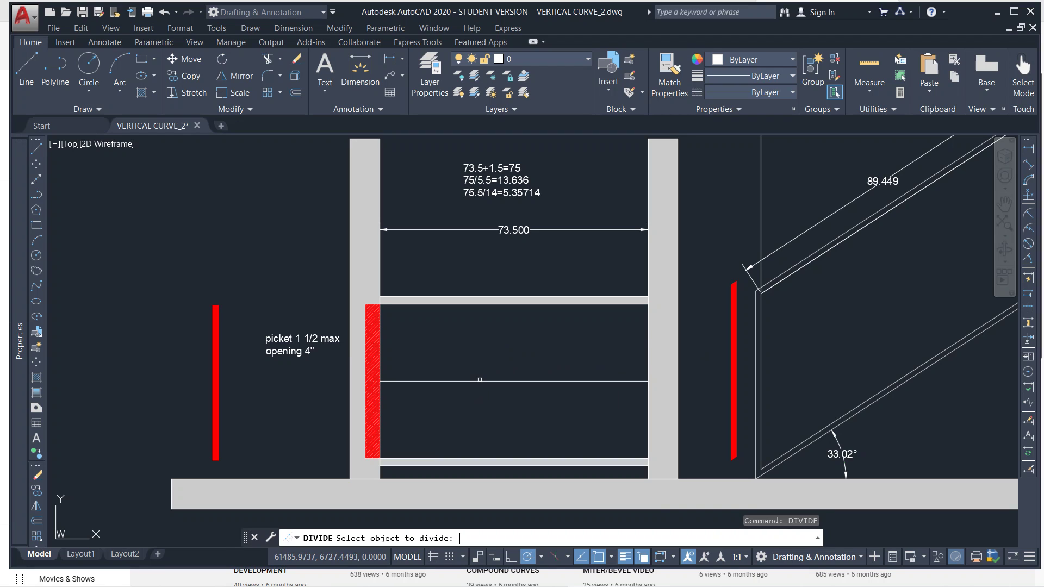
left_click(484, 381)
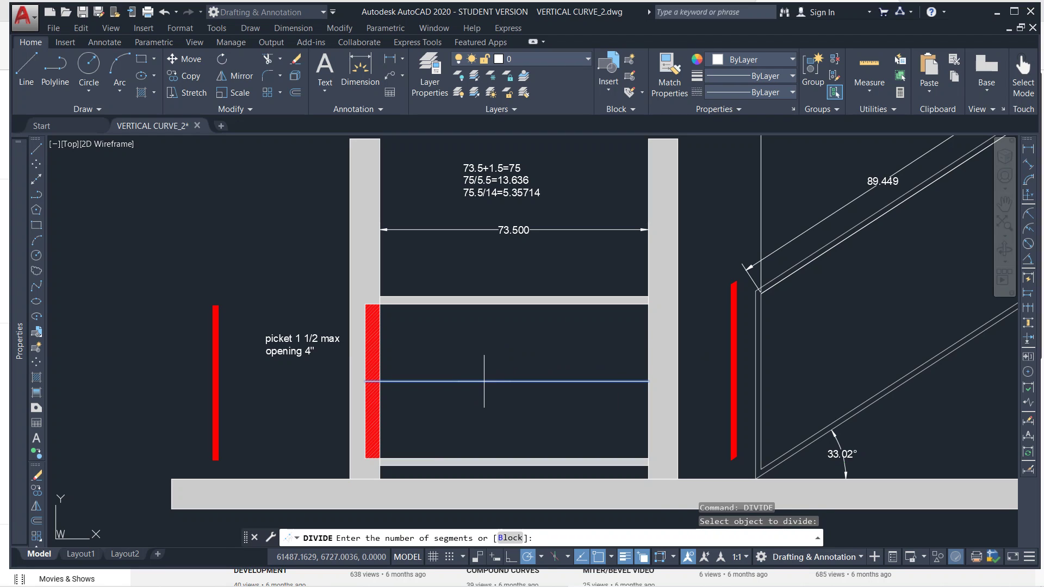
type("3")
key("Return")
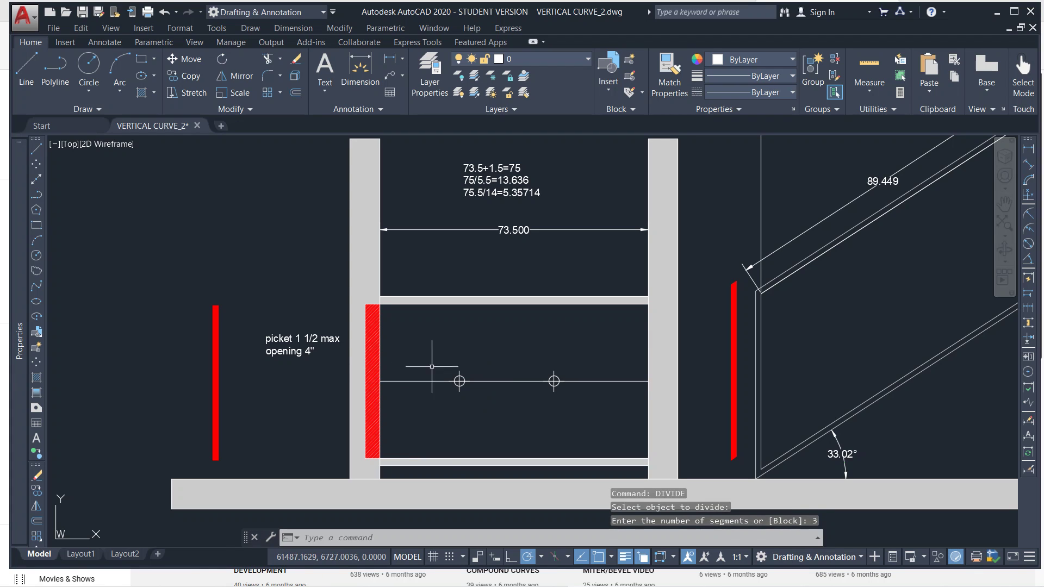
Step: Copy the wide red bar by its left edge's midpoint to both division points and to the line's end at the right post
left_click(372, 337)
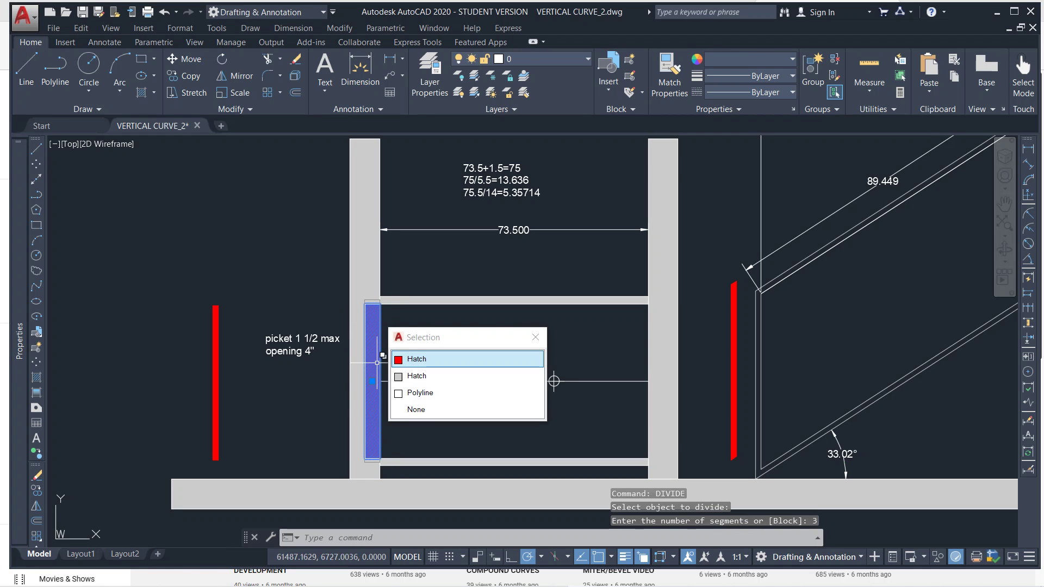
type("M")
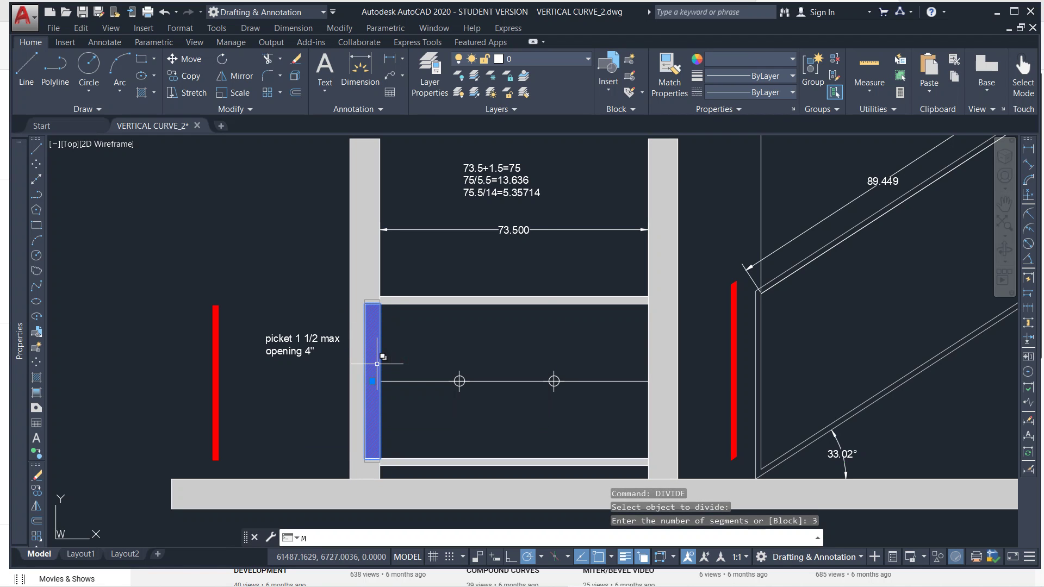
key("BackSpace")
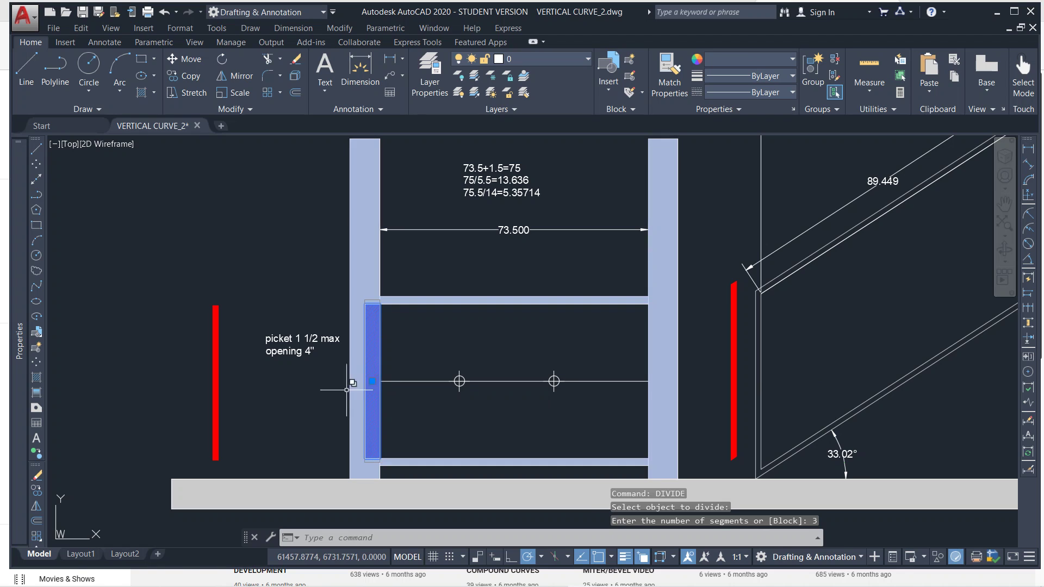
mouse_move(39, 500)
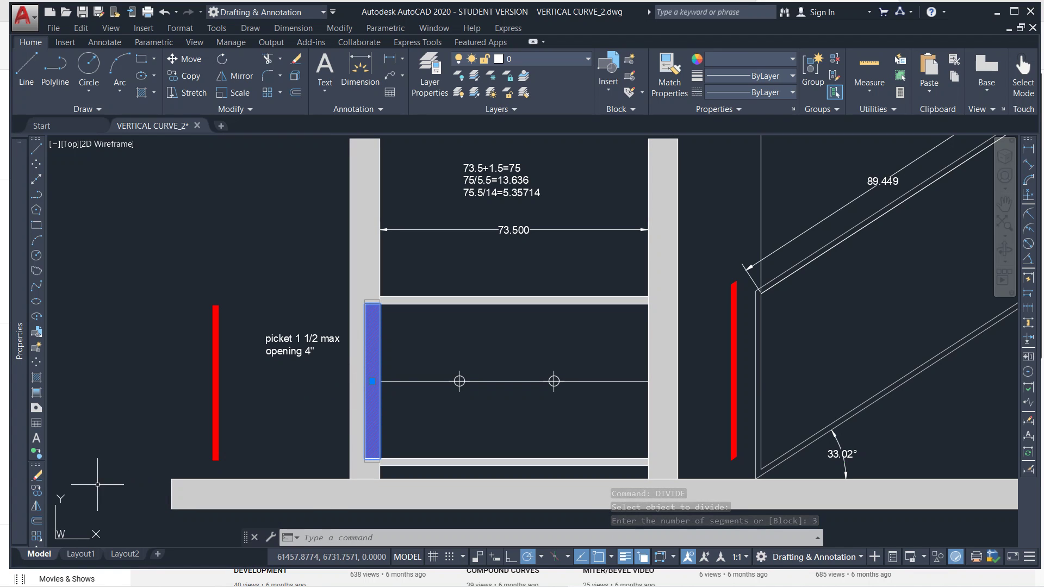
type("co")
key("Return")
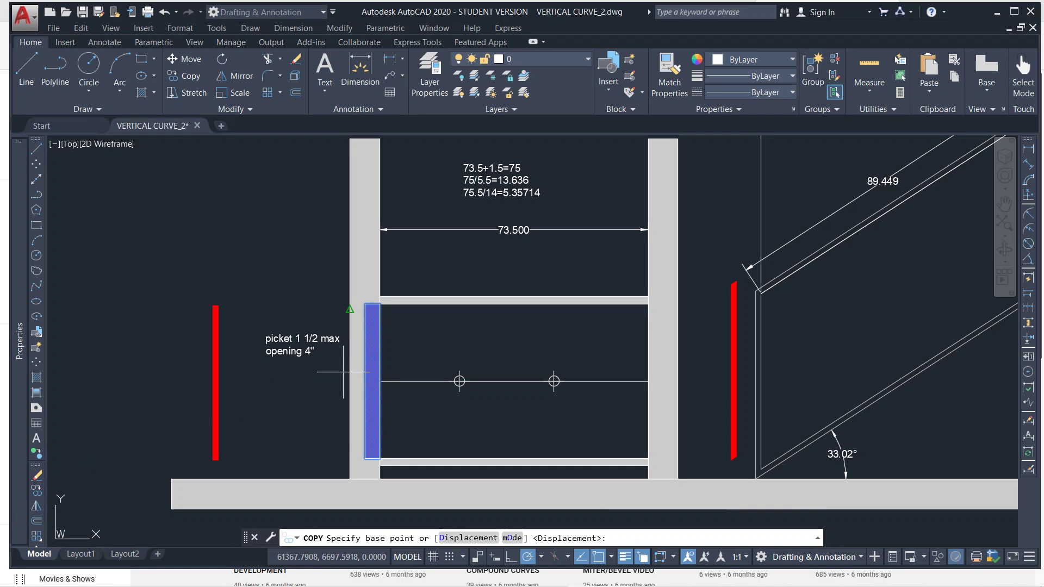
left_click(366, 382)
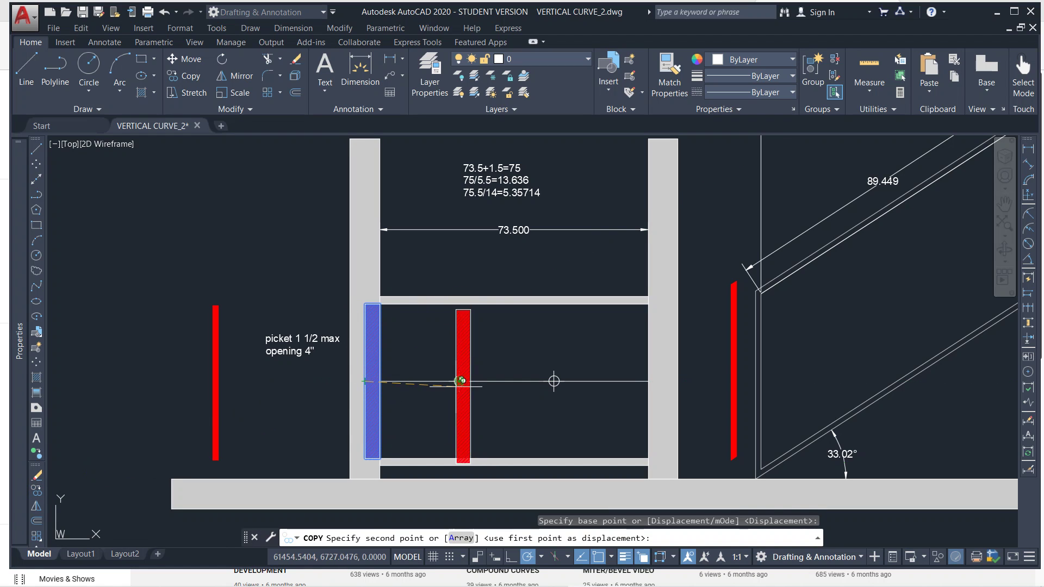
left_click(466, 375)
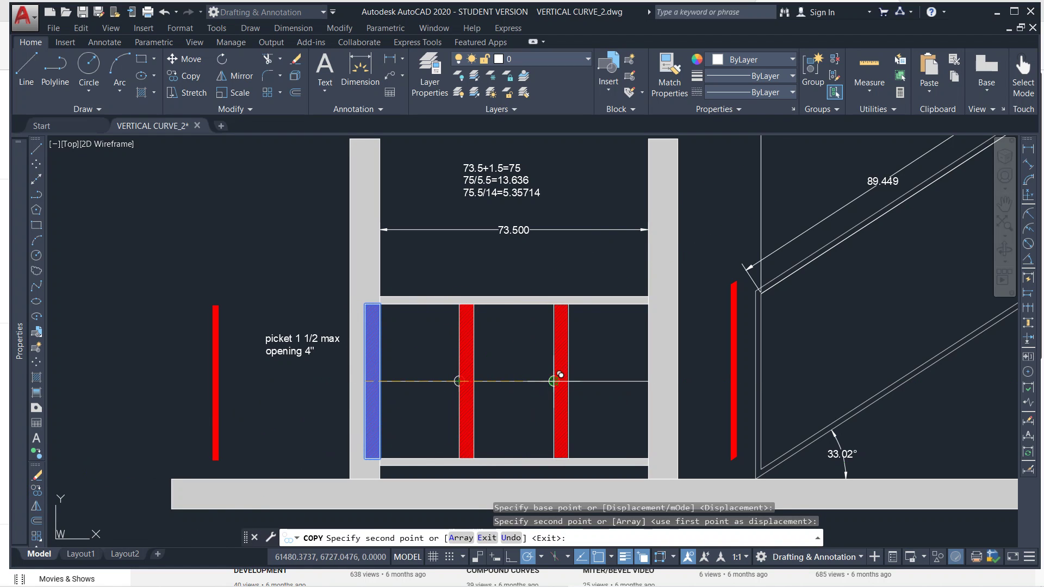
left_click(561, 376)
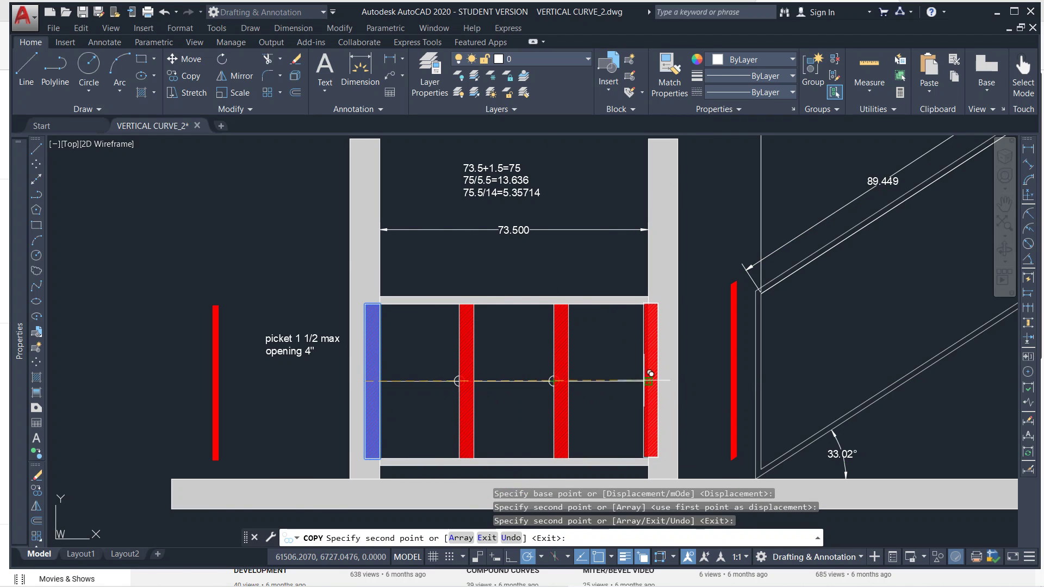
left_click(654, 375)
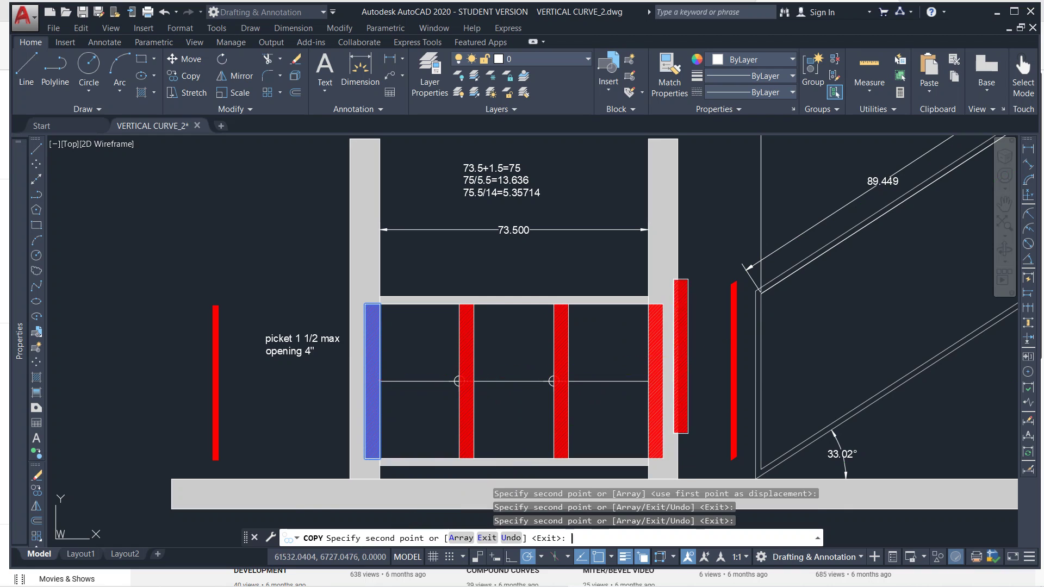
key("Escape")
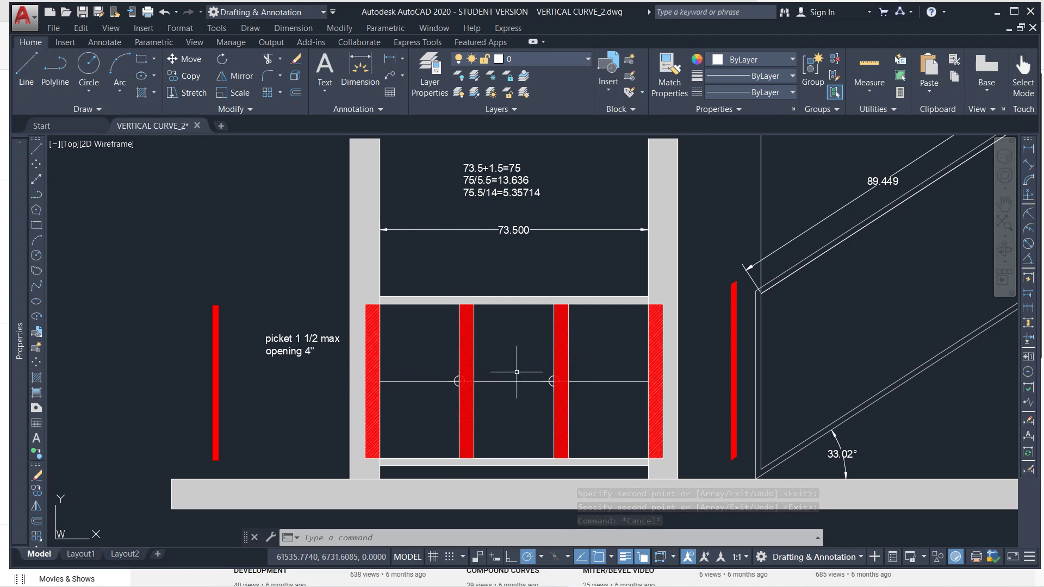
Step: Erase the two wide red bars that overlap the right and left posts
left_click(656, 326)
key("Delete")
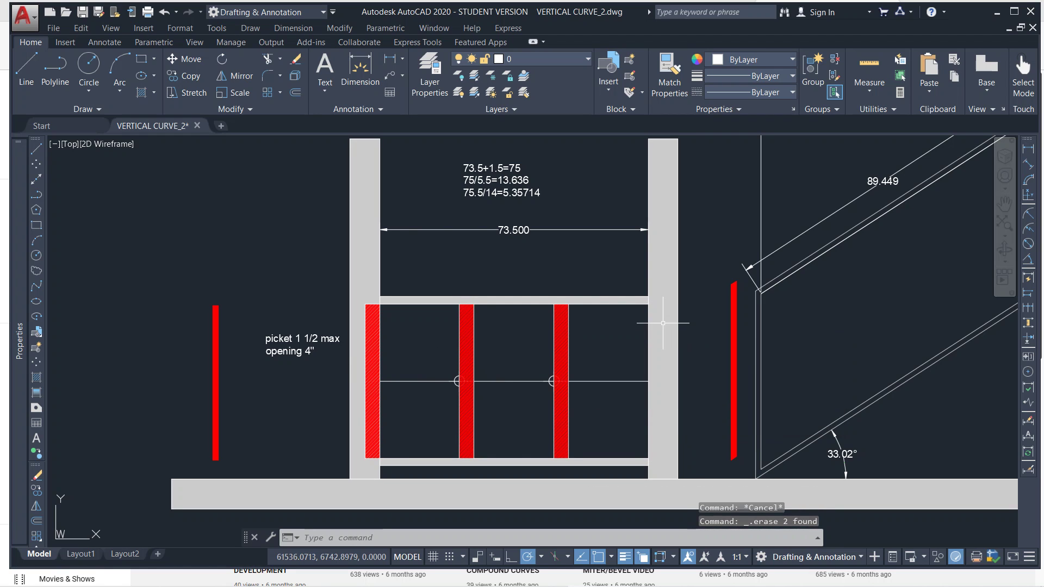
left_click(385, 371)
key("Delete")
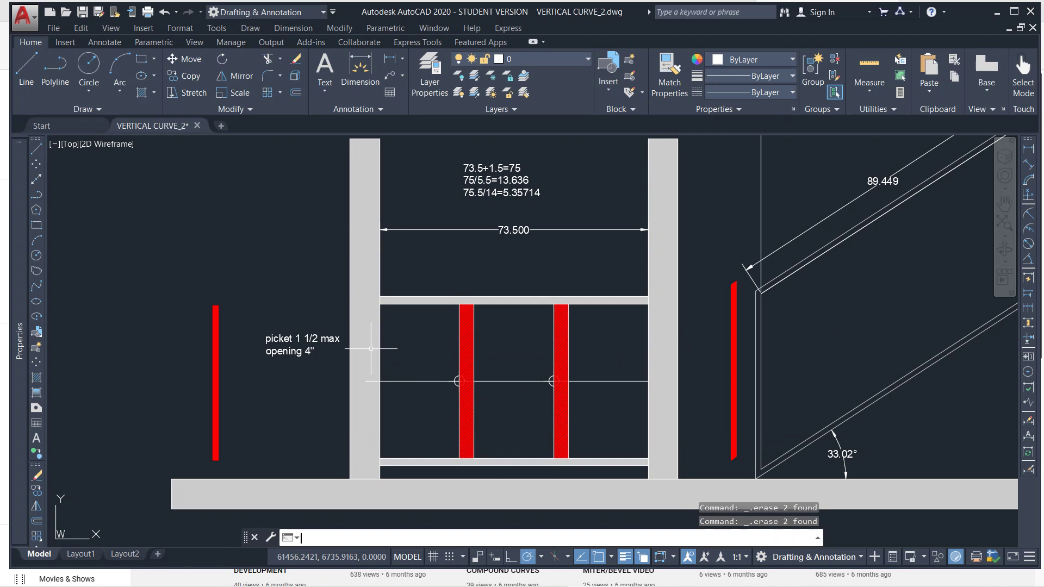
Step: Add linear dimensions above the top rail for the gap from left post to first bar and the gap between the bars
left_click(1027, 153)
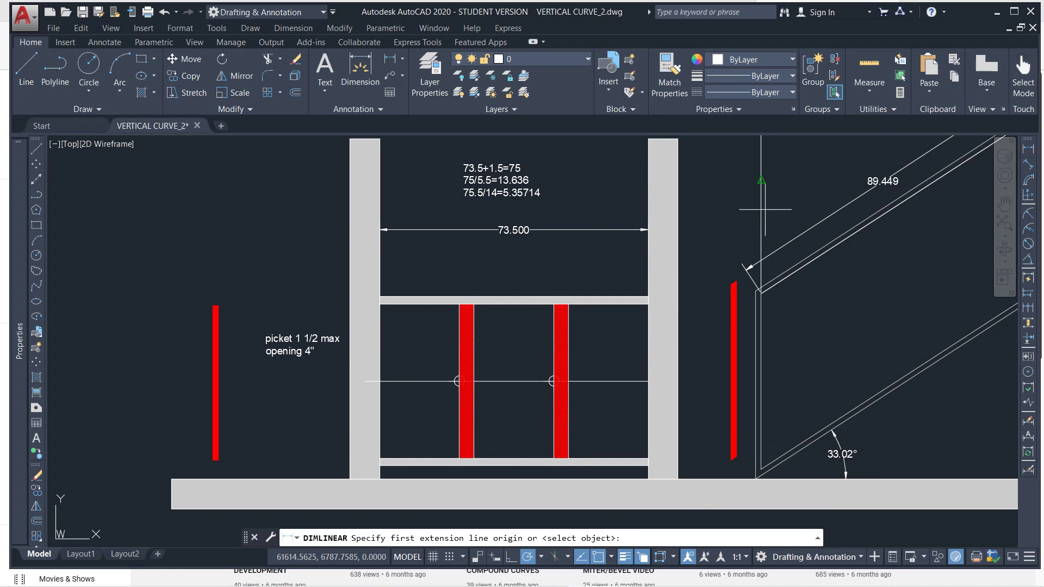
left_click(379, 304)
left_click(459, 301)
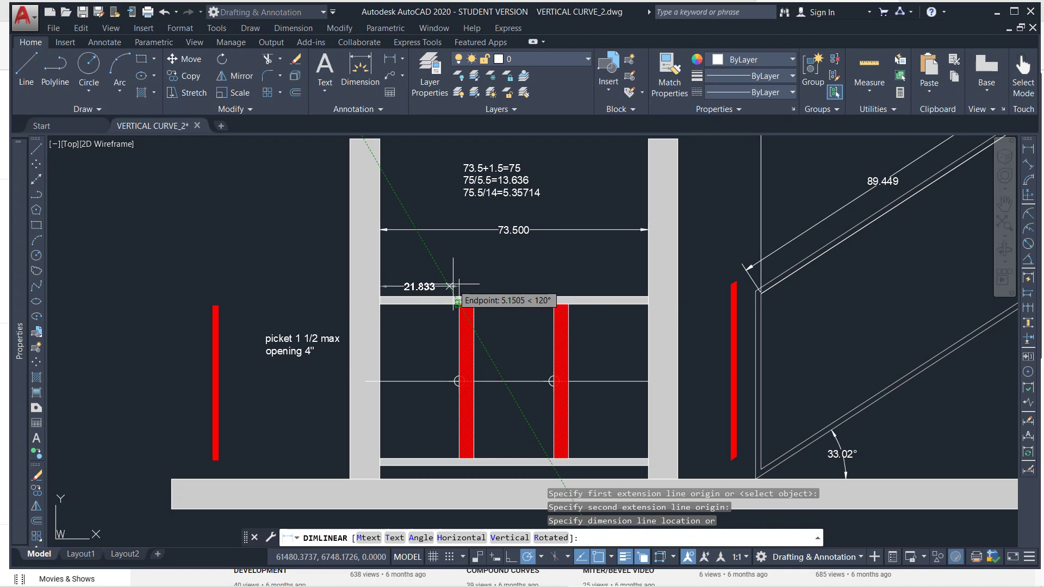
left_click(458, 278)
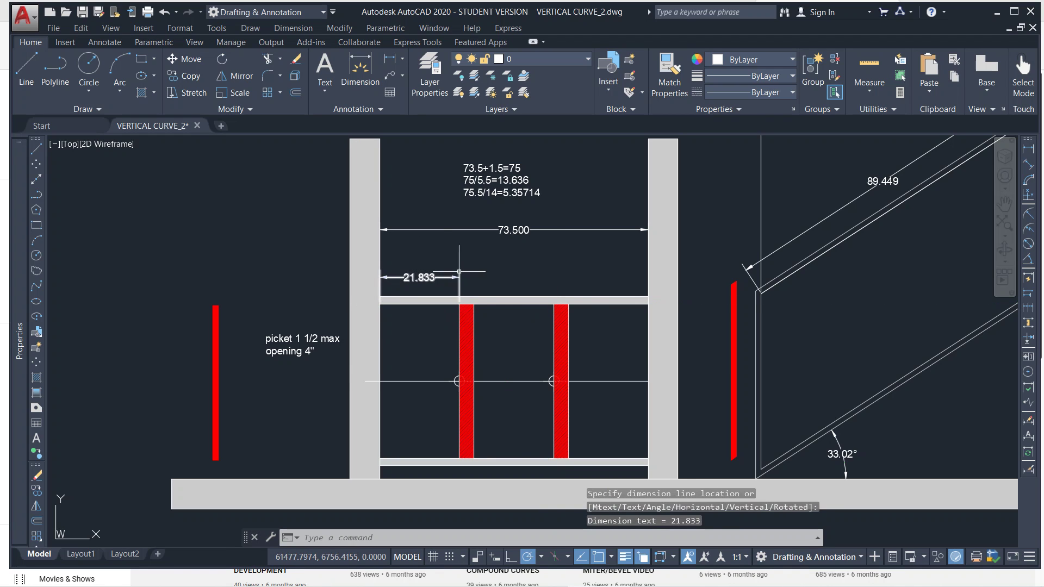
key("Return")
left_click(473, 303)
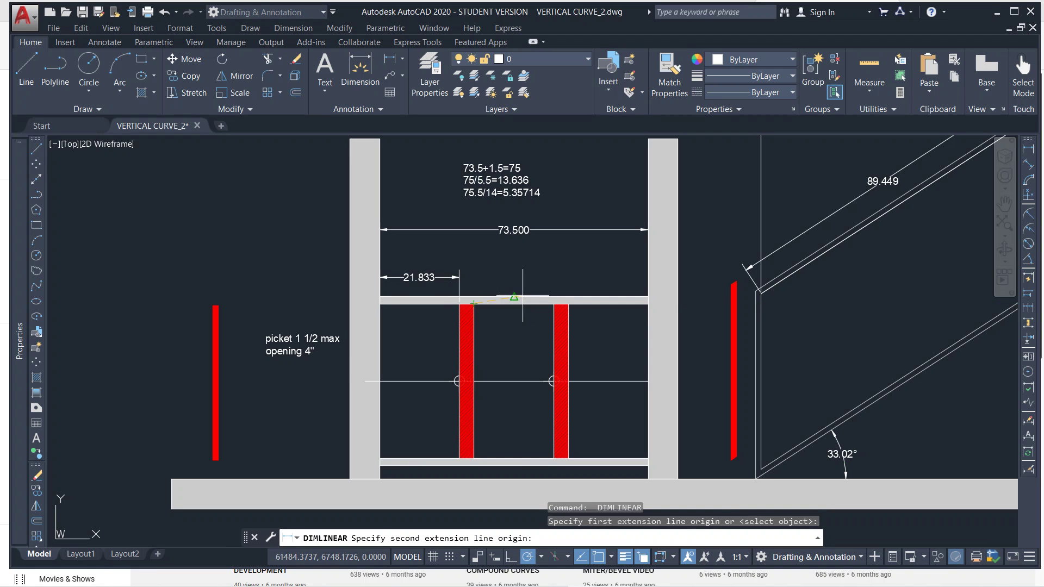
left_click(554, 304)
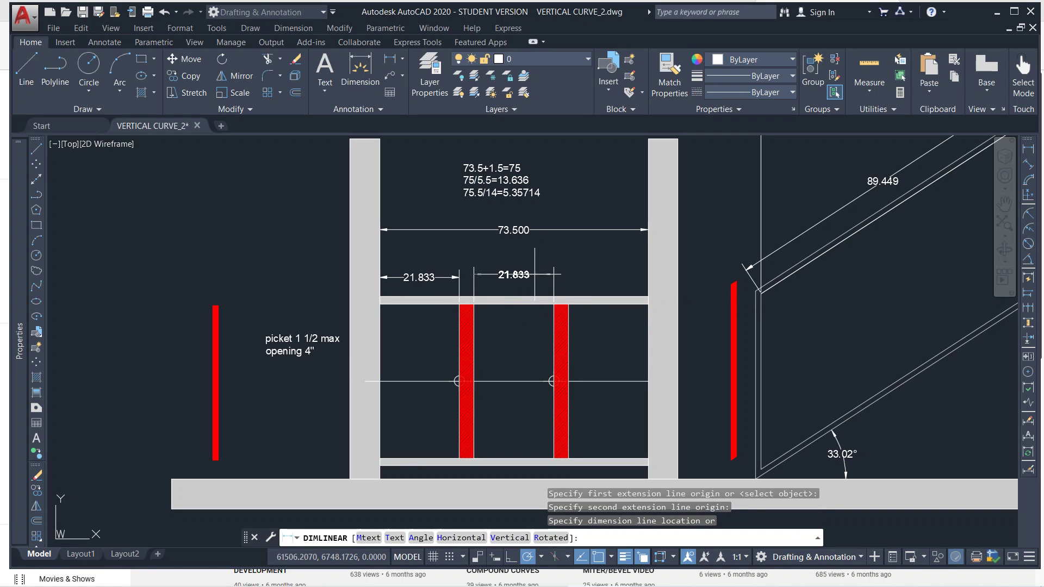
left_click(550, 276)
Step: Add a linear dimension above the top rail from the second bar's right edge to the right post's inner face
key("Return")
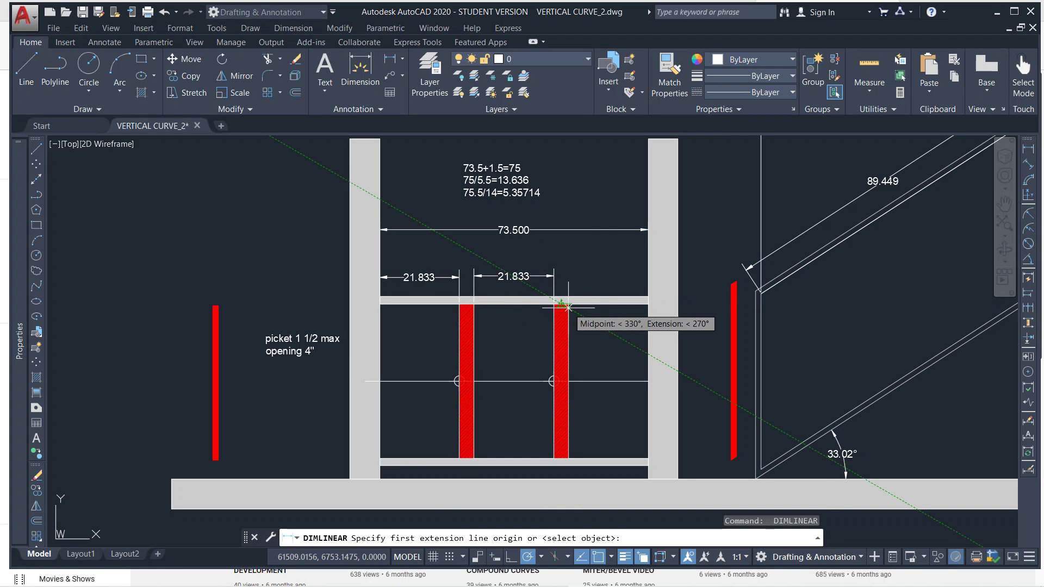
left_click(568, 302)
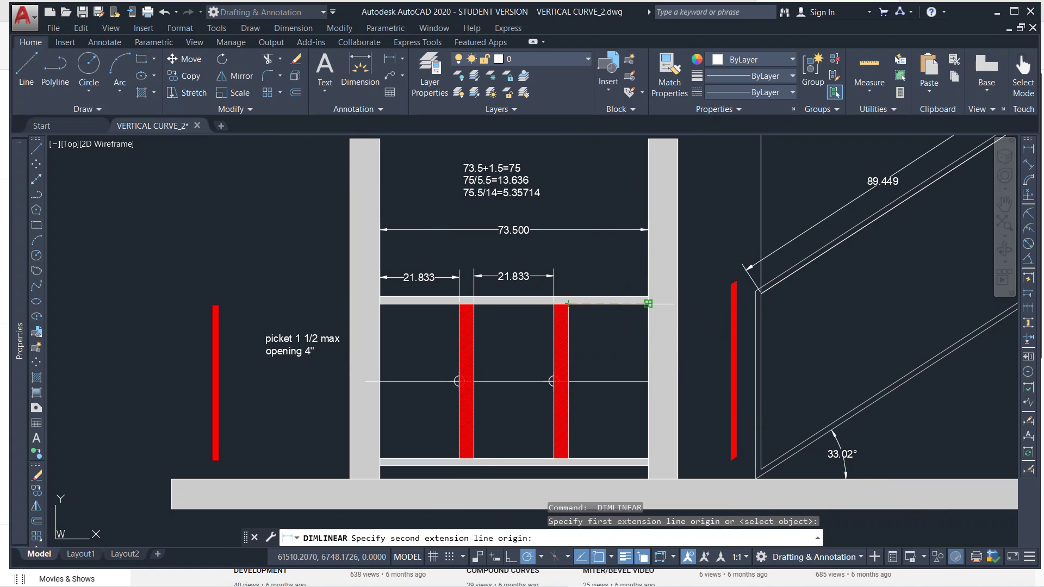
left_click(648, 303)
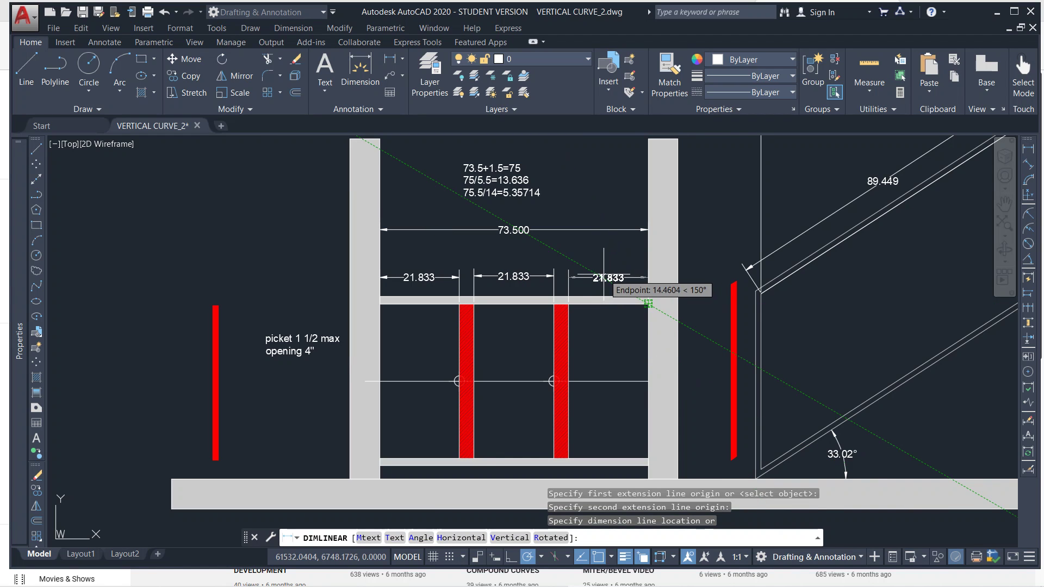
left_click(607, 277)
key("Escape")
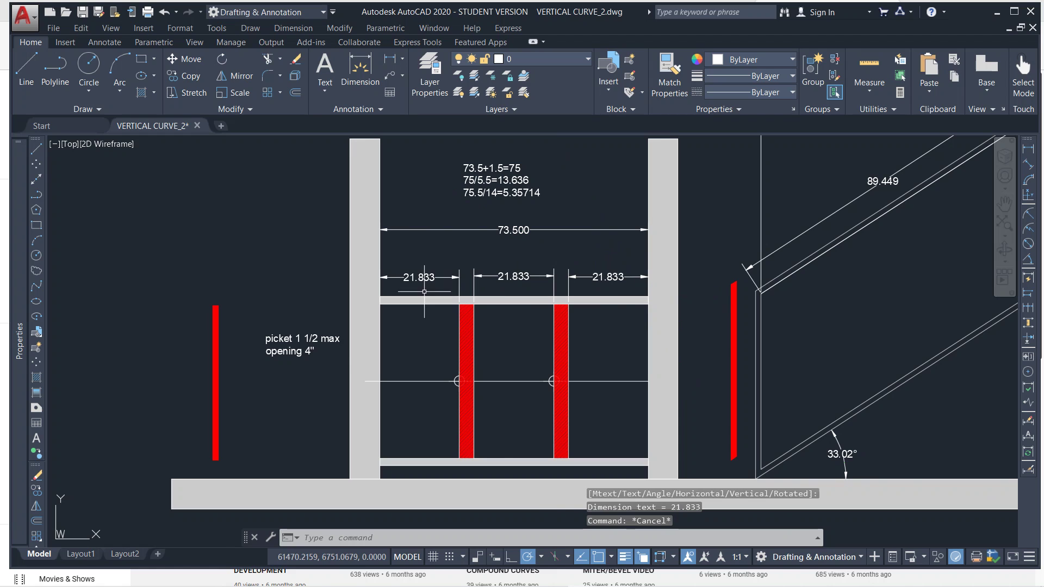
left_click(551, 257)
key("Escape")
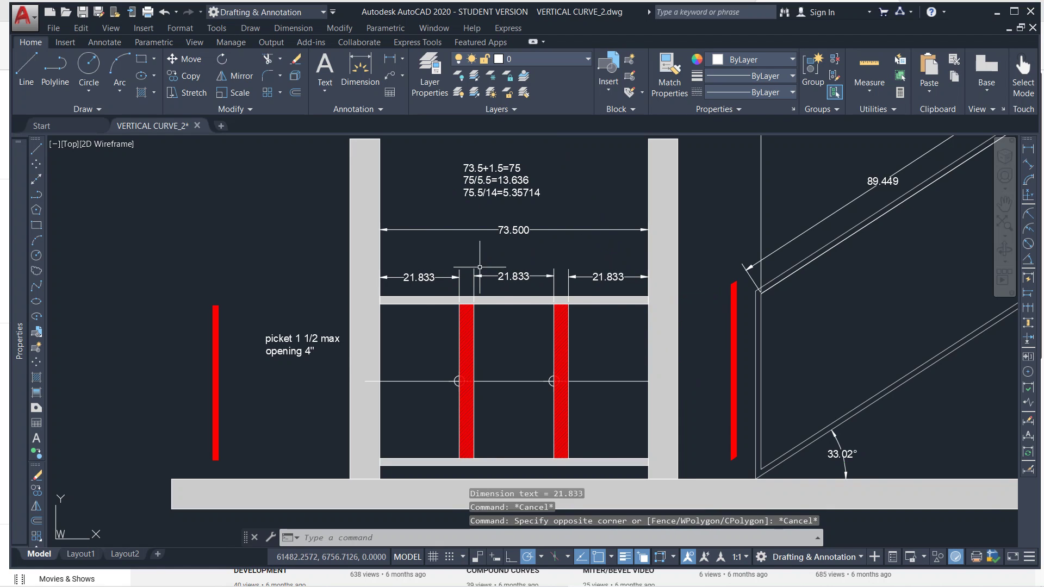
Step: Undo everything back through the gap dimensions, bar copies, line division and reference line to the move of the wide red bar
key("ctrl+z")
key("ctrl+z")
key("ctrl+z")
key("ctrl+z")
key("ctrl+z")
key("ctrl+z")
key("ctrl+z")
key("ctrl+z")
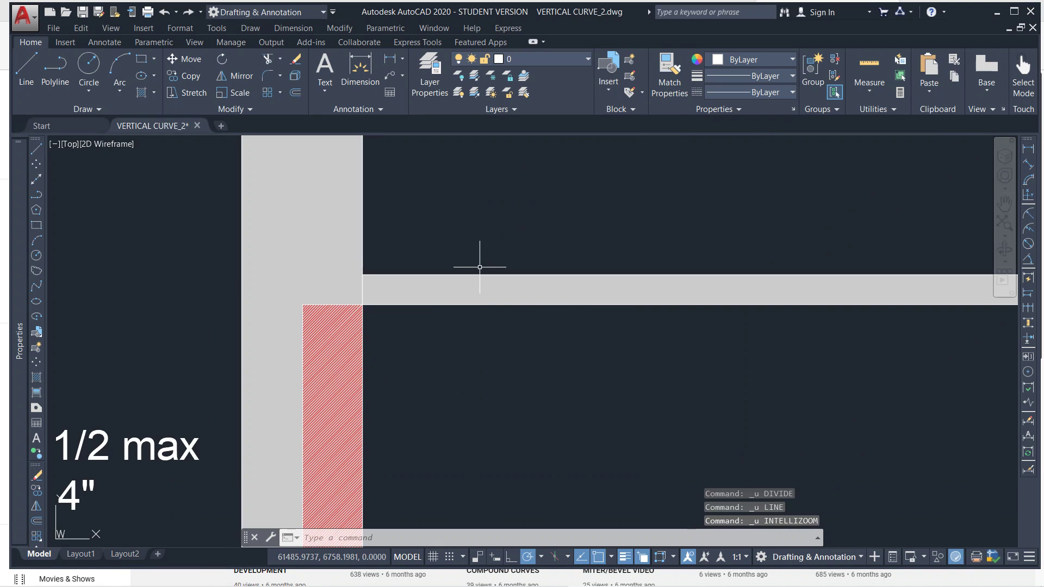
key("ctrl+z")
key("Escape")
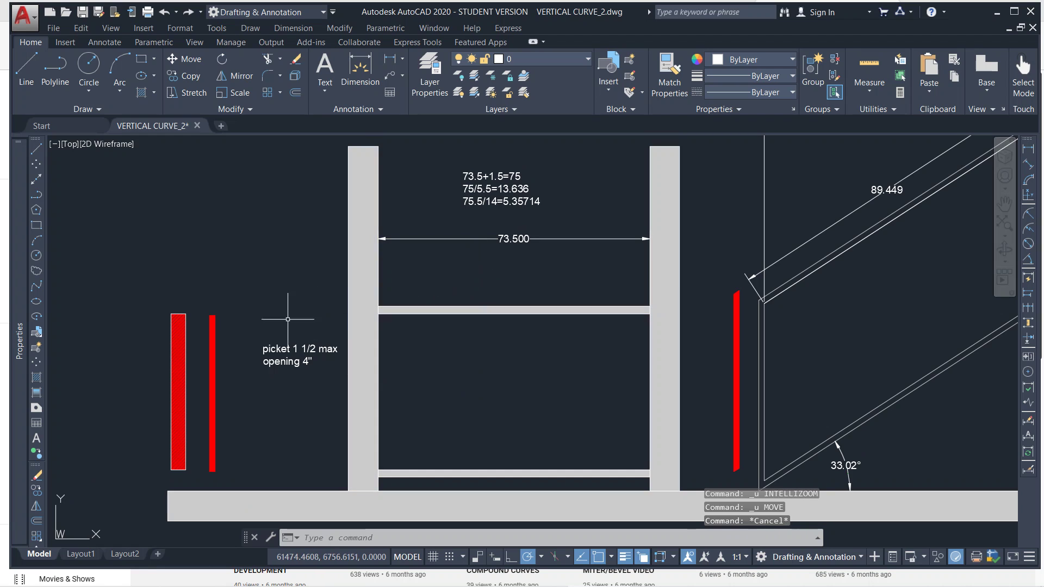
Step: Move the narrow red picket with its hatch by its bottom left corner to the empty area right of the hatched wall
left_click(225, 299)
left_click(207, 333)
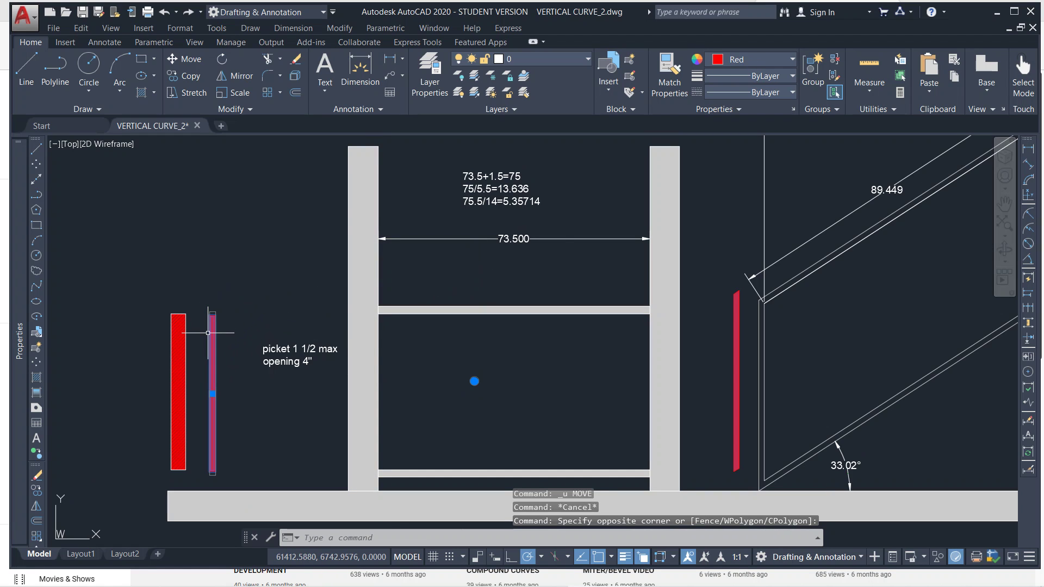
type("M")
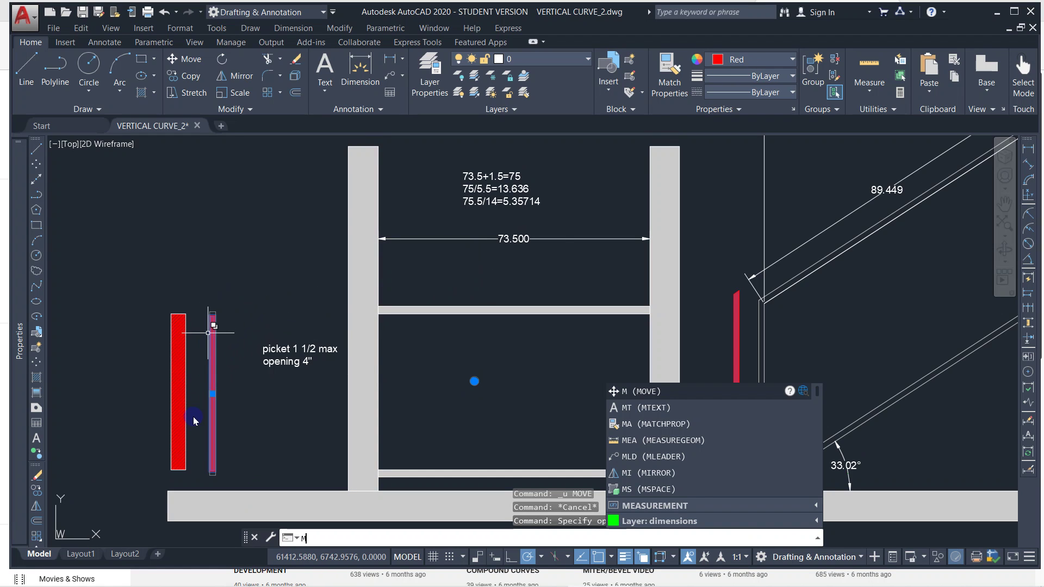
key("Return")
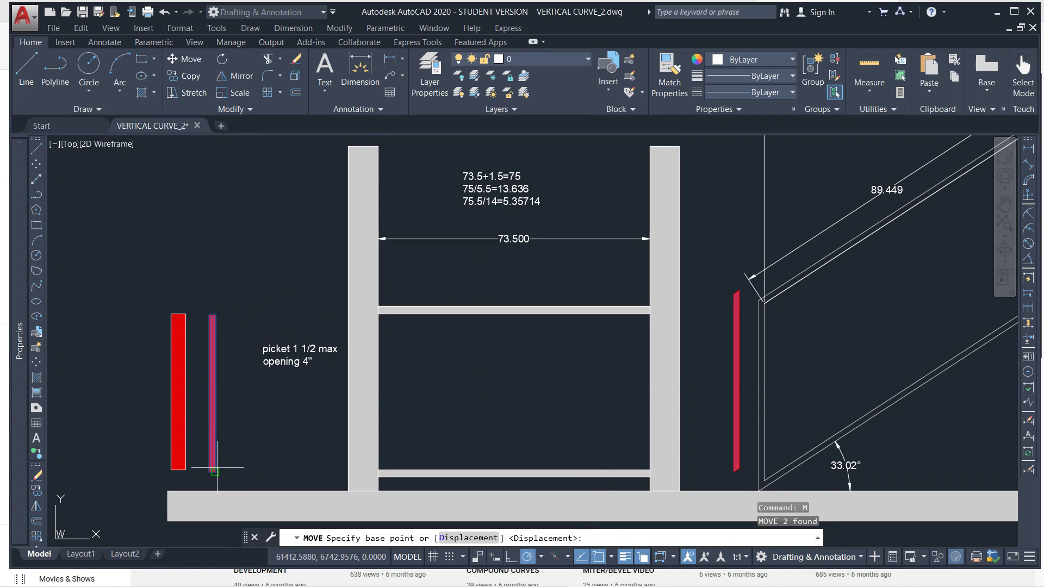
left_click(209, 472)
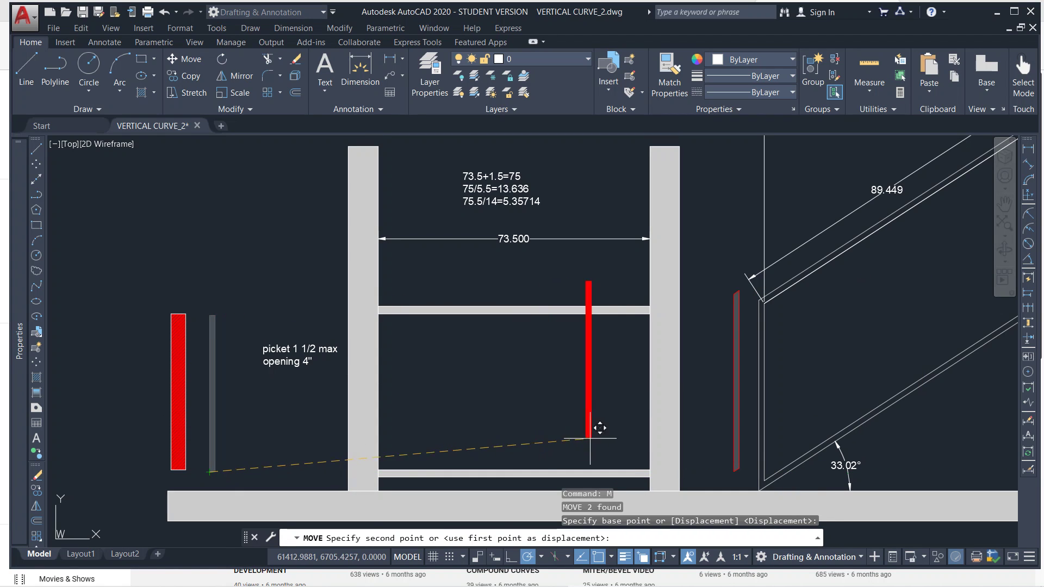
scroll(490, 430, "down", 4)
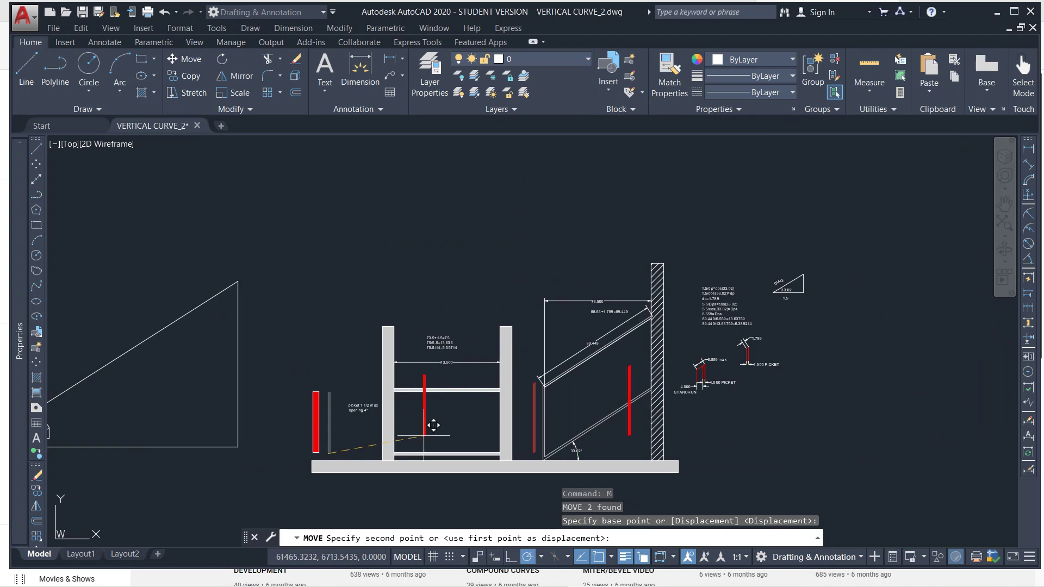
left_click(738, 450)
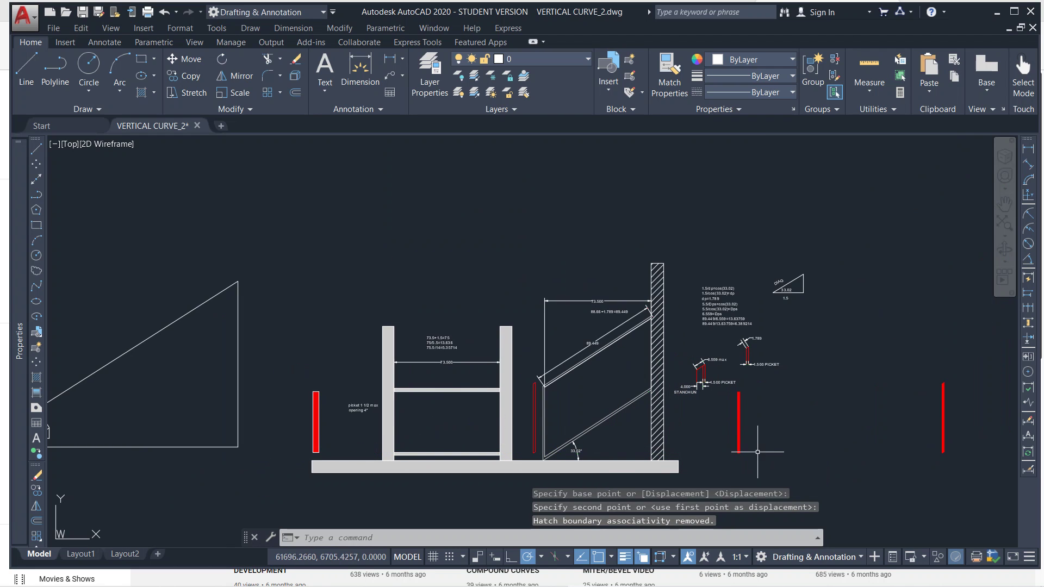
key("Escape")
key("Escape")
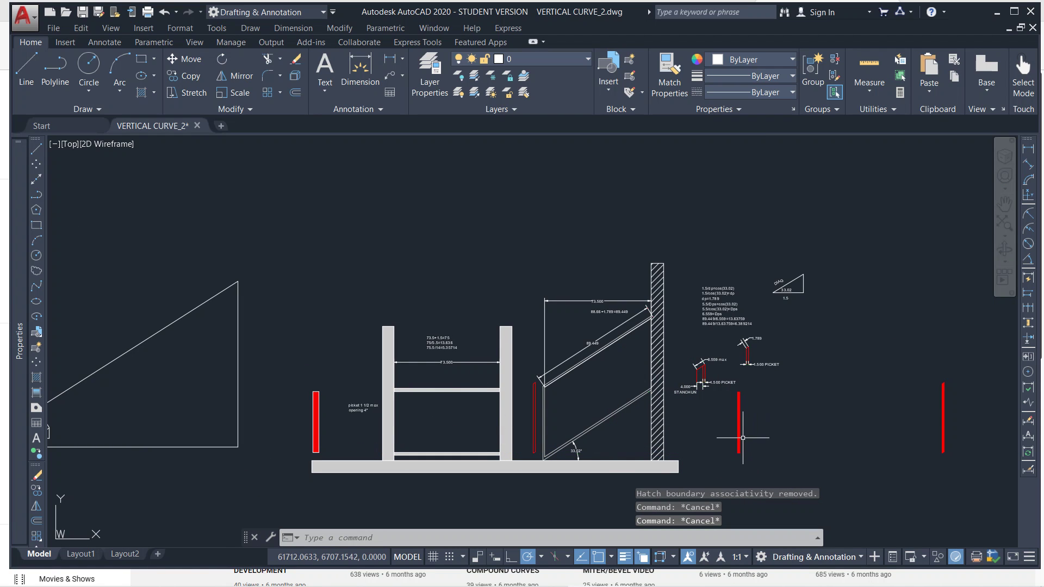
Step: Erase the moved narrow red picket together with its hatch
left_click(750, 398)
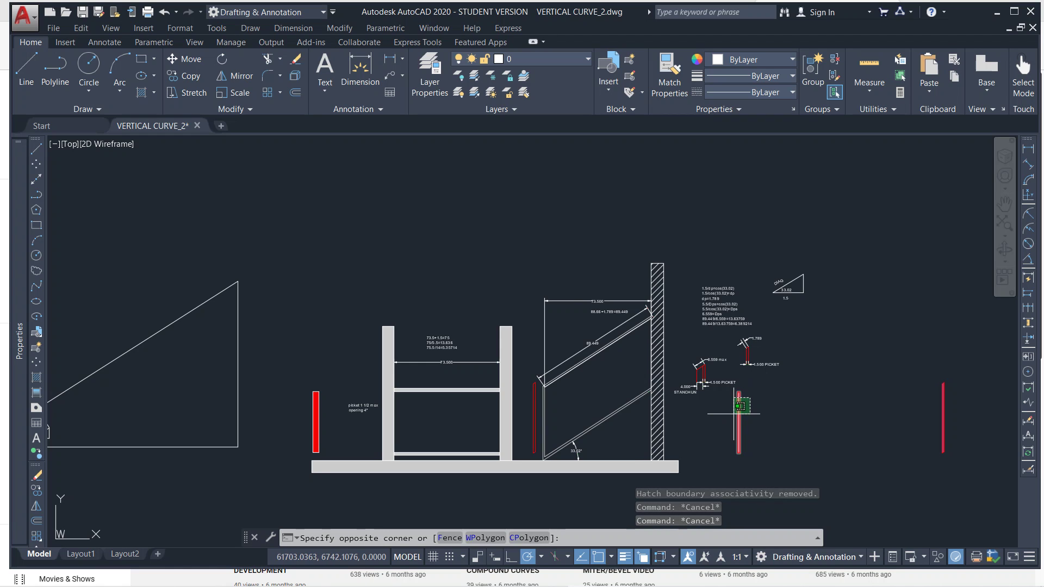
left_click(734, 414)
key("Delete")
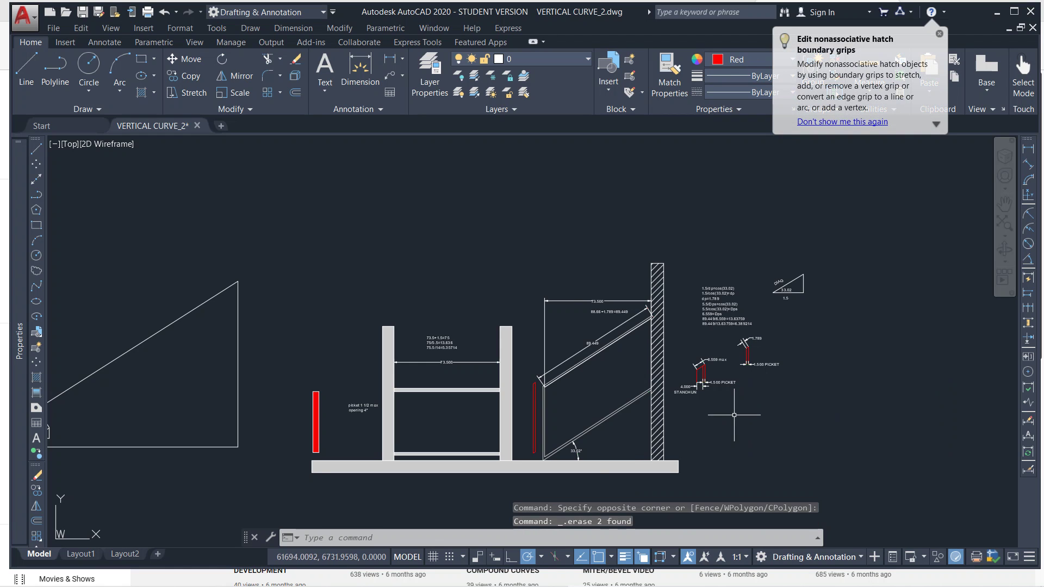
key("Escape")
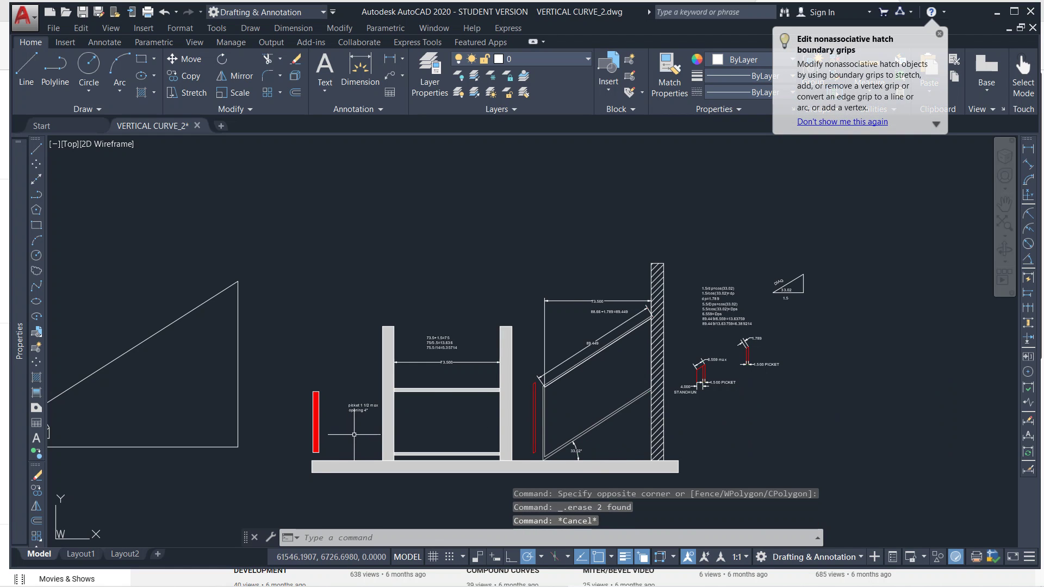
scroll(354, 435, "up", 5)
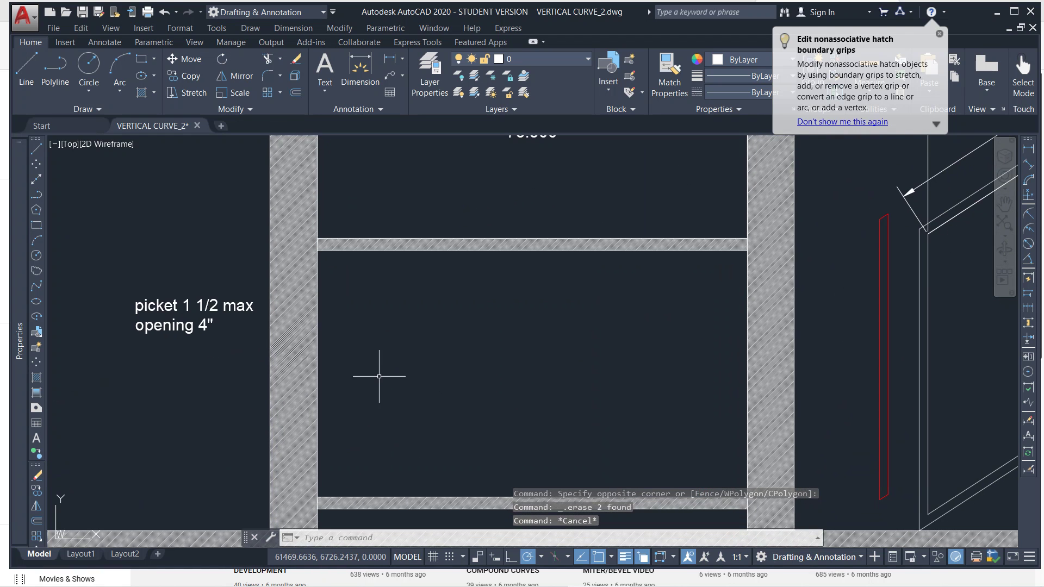
type("PL")
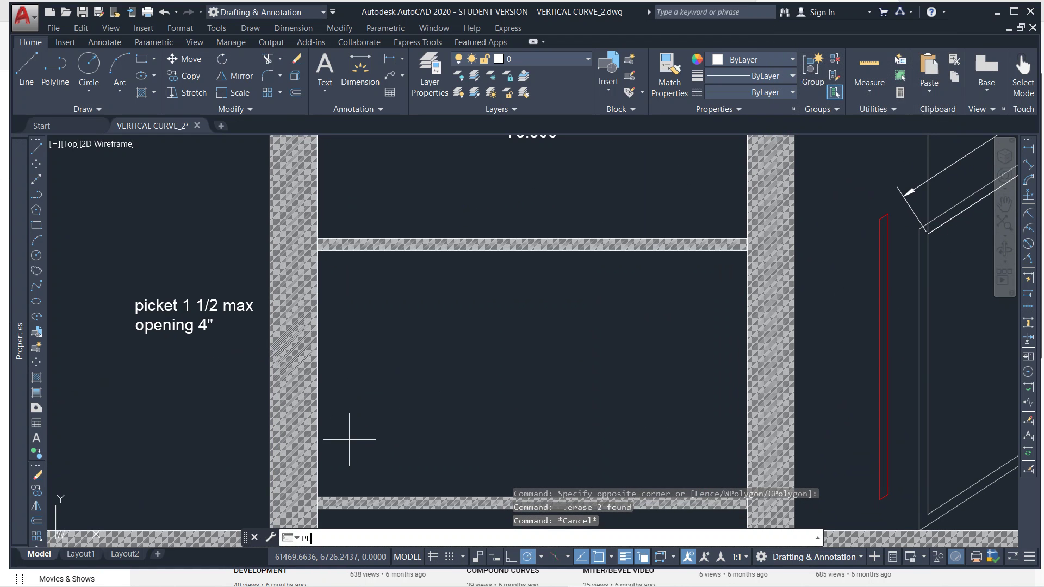
key("Return")
left_click(317, 498)
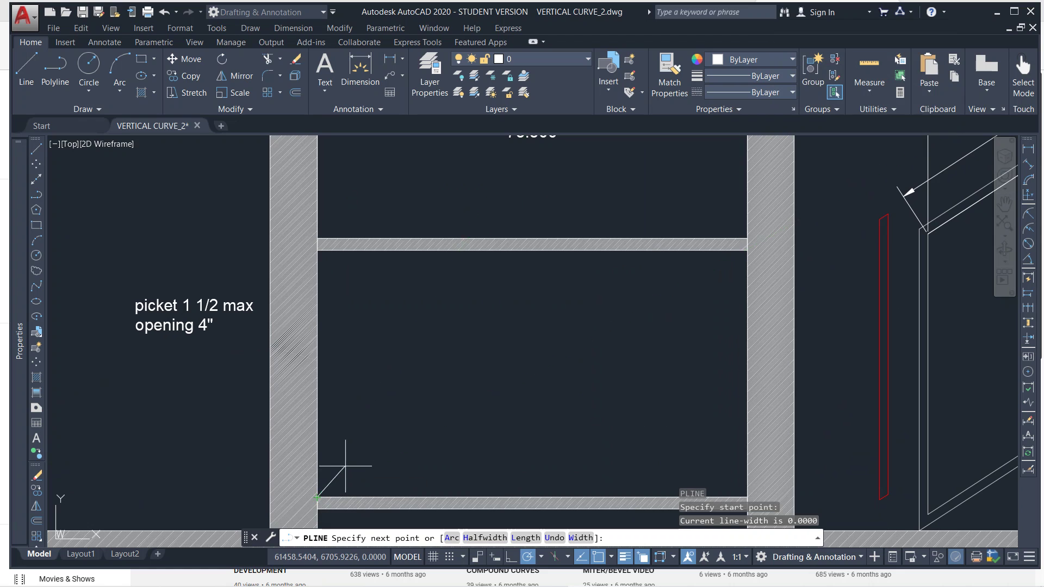
key("Escape")
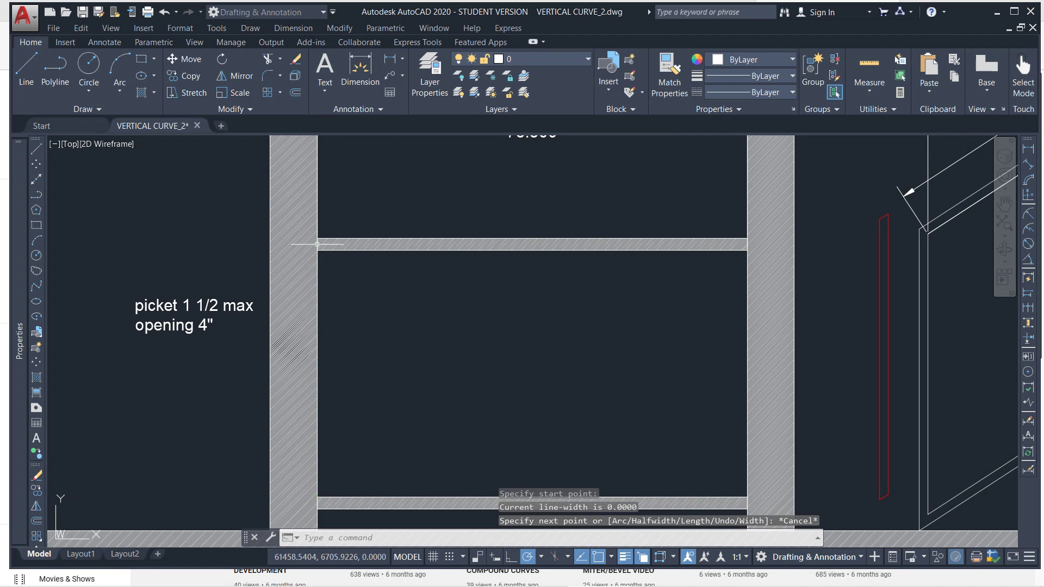
Step: Draw a 1.5-wide picket rectangle against the left post's inner face, spanning from the top rail's underside to the bottom rail's upper edge
left_click(36, 226)
left_click(317, 250)
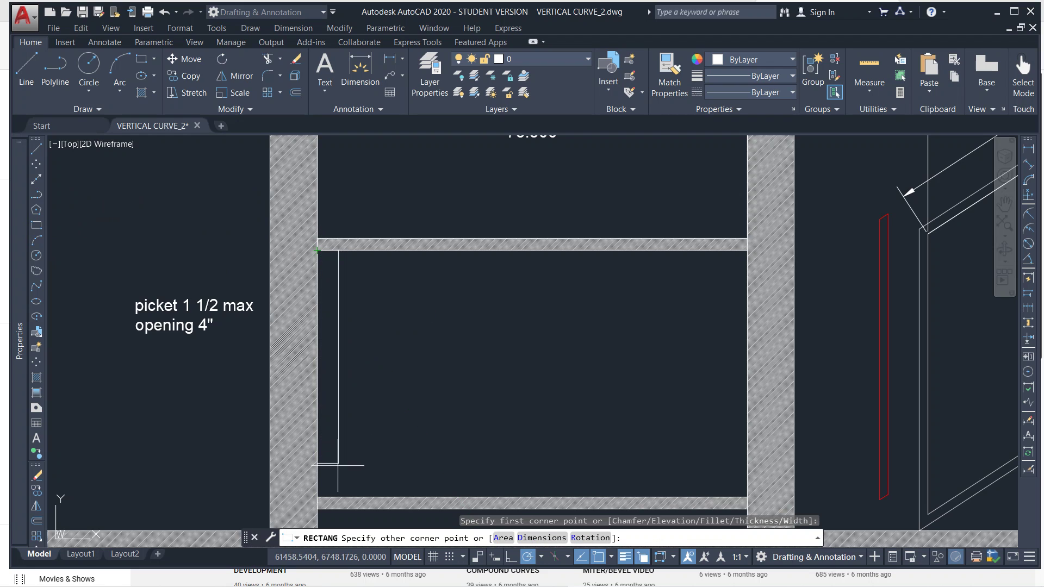
right_click(318, 492)
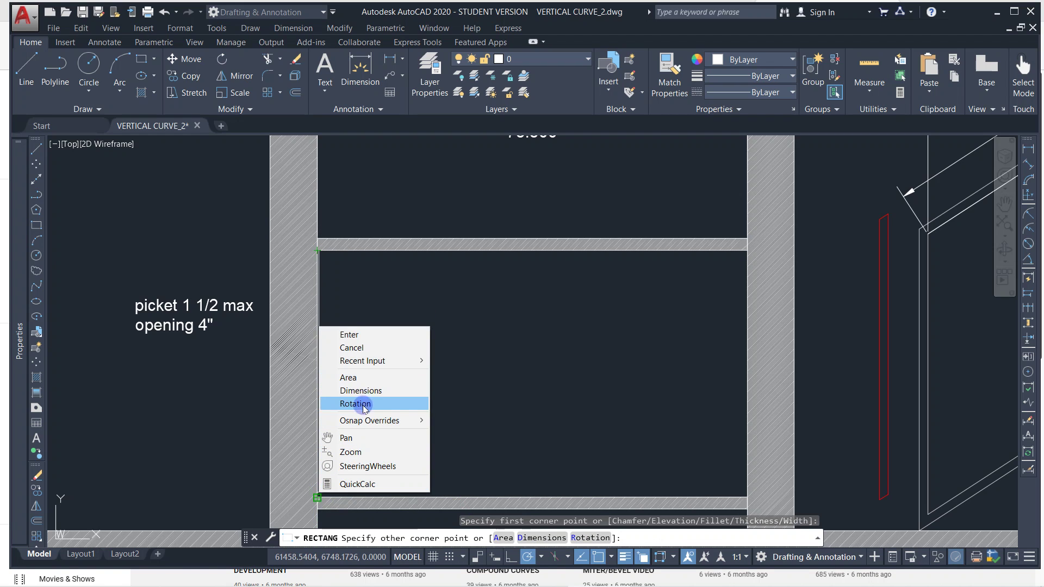
mouse_move(363, 422)
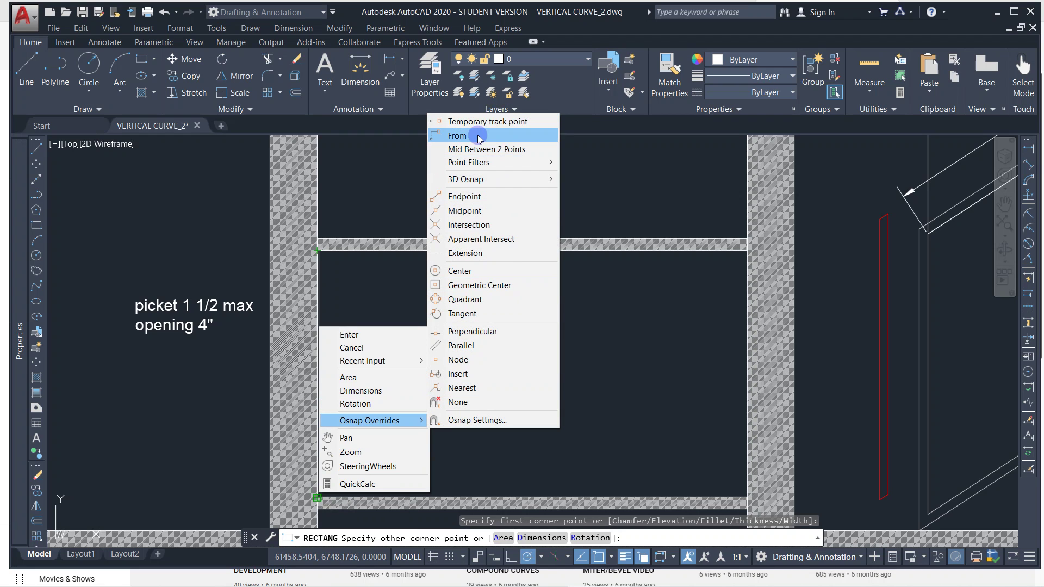
left_click(451, 135)
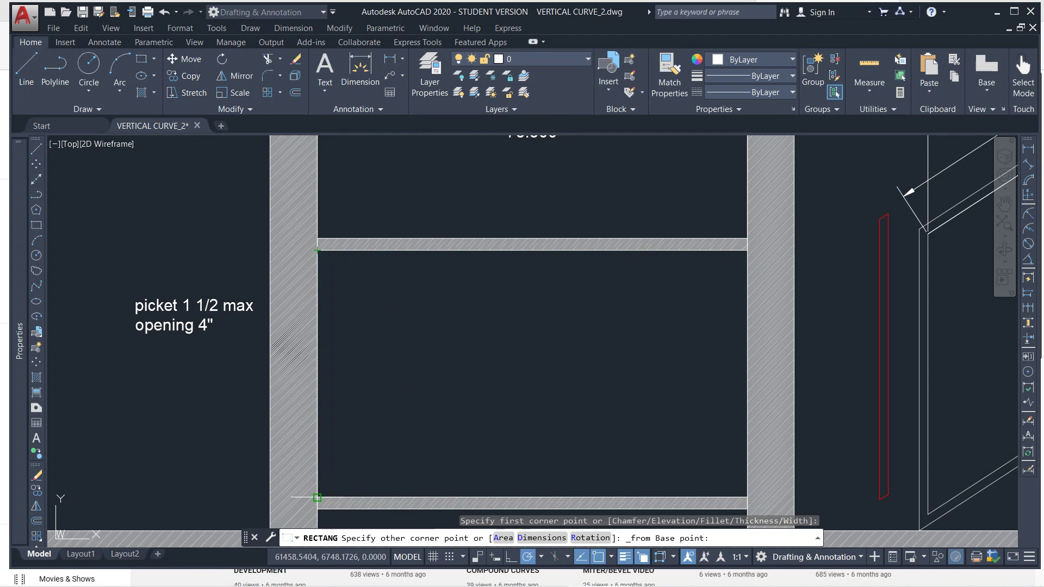
left_click(317, 497)
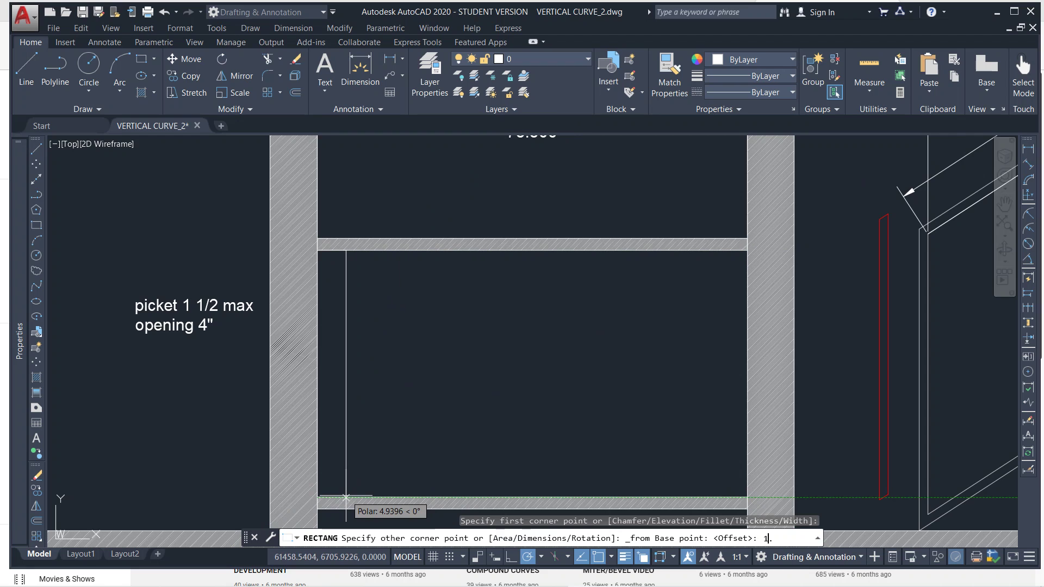
type("1.5")
key("Return")
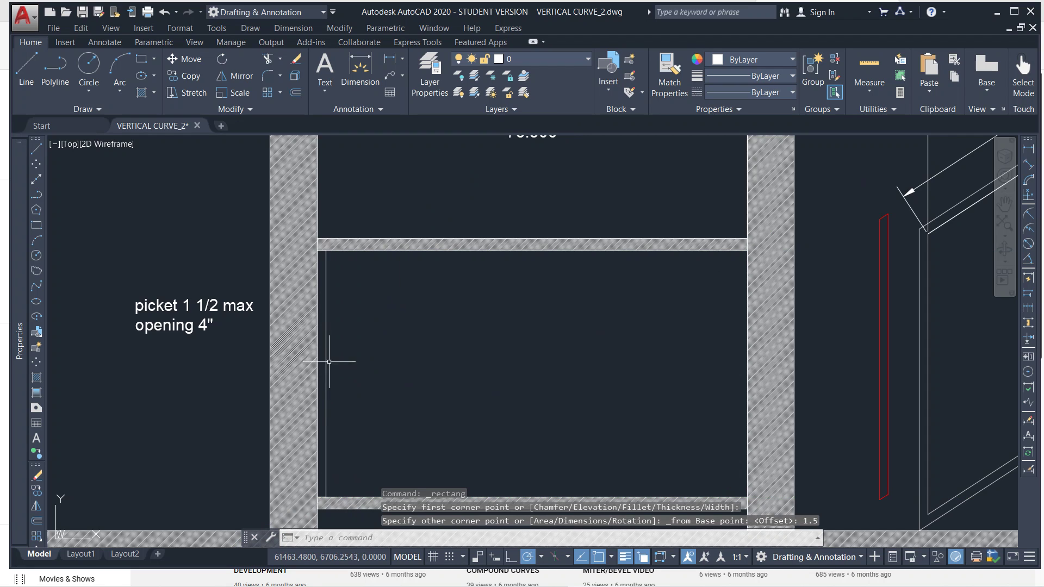
left_click(326, 337)
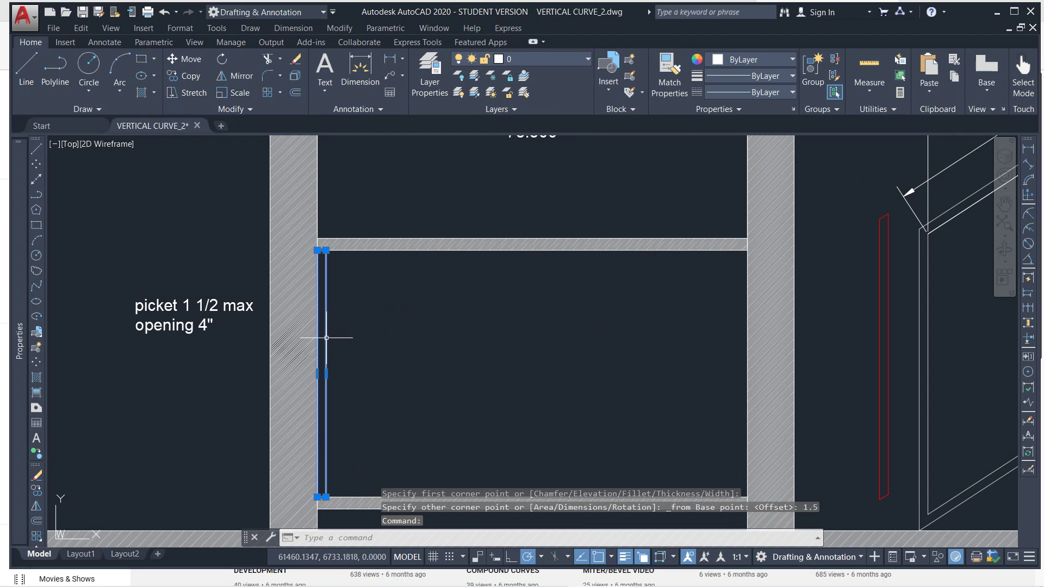
key("Escape")
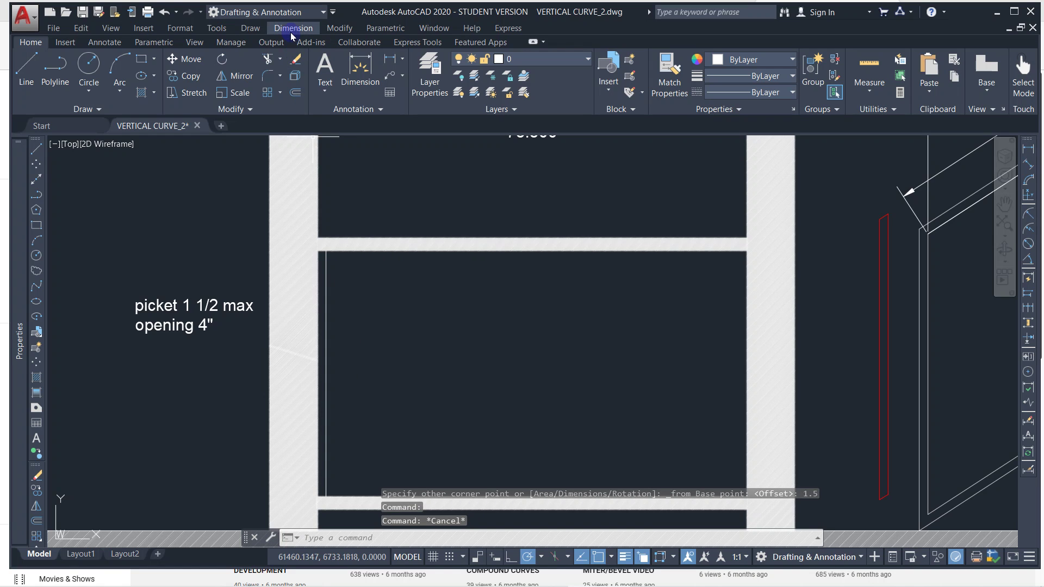
Step: Fill the new picket rectangle beside the left post with a solid hatch
left_click(251, 28)
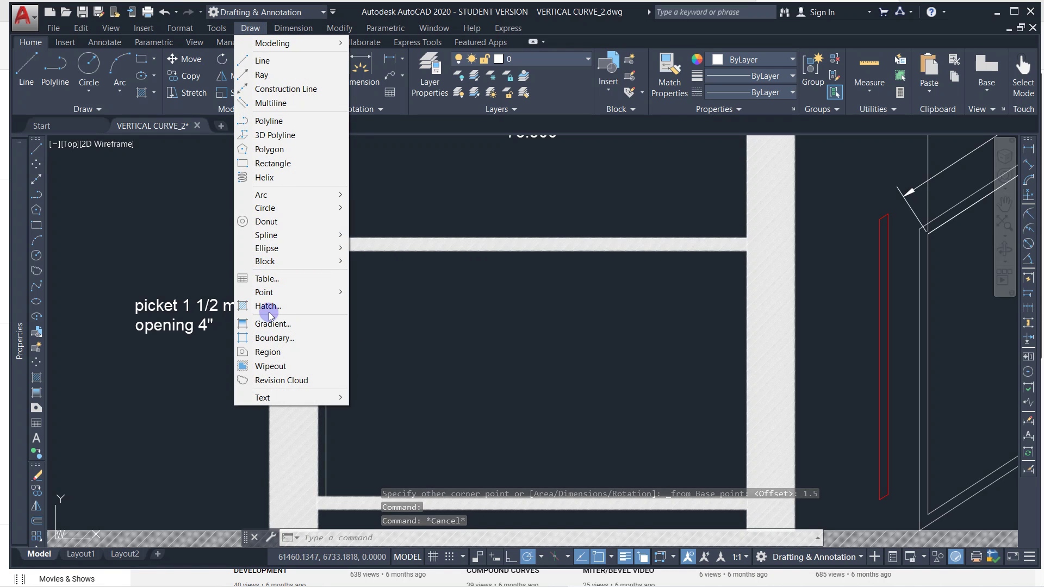
left_click(267, 306)
left_click(325, 316)
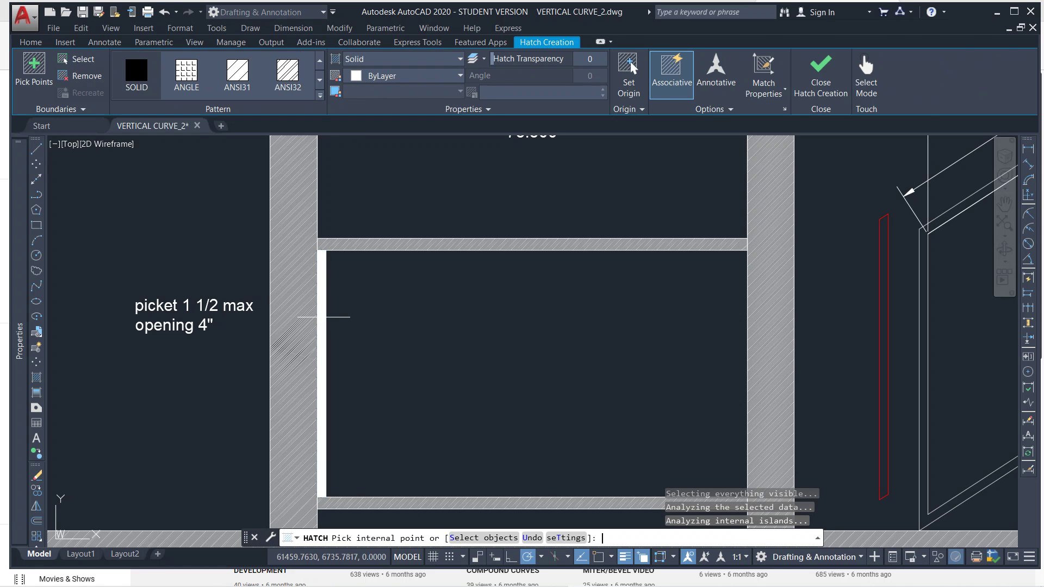
key("Return")
key("Escape")
Step: Set the color of the picket rectangle and its solid hatch to Red
left_click(252, 203)
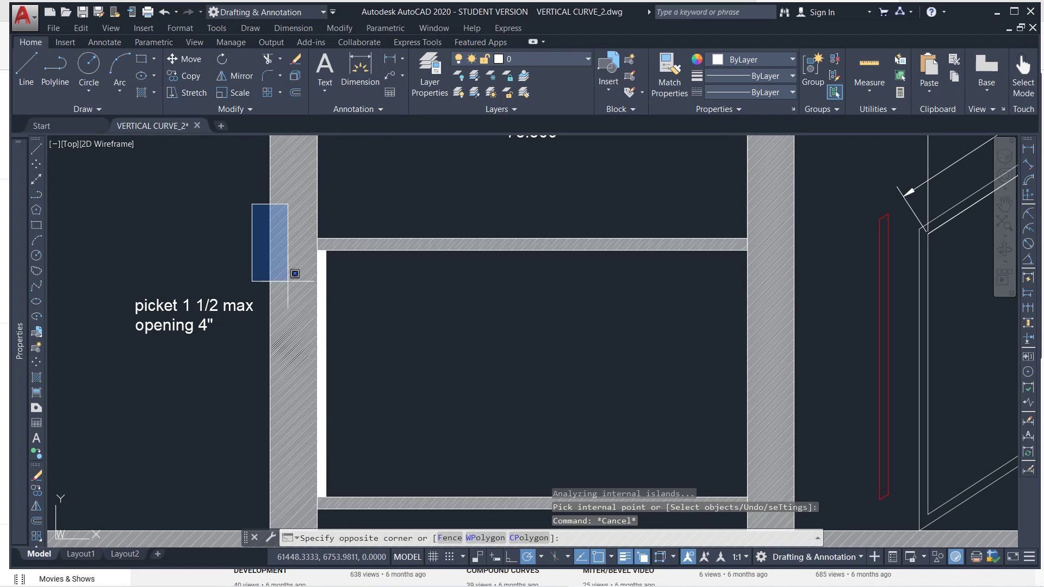
left_click(369, 477)
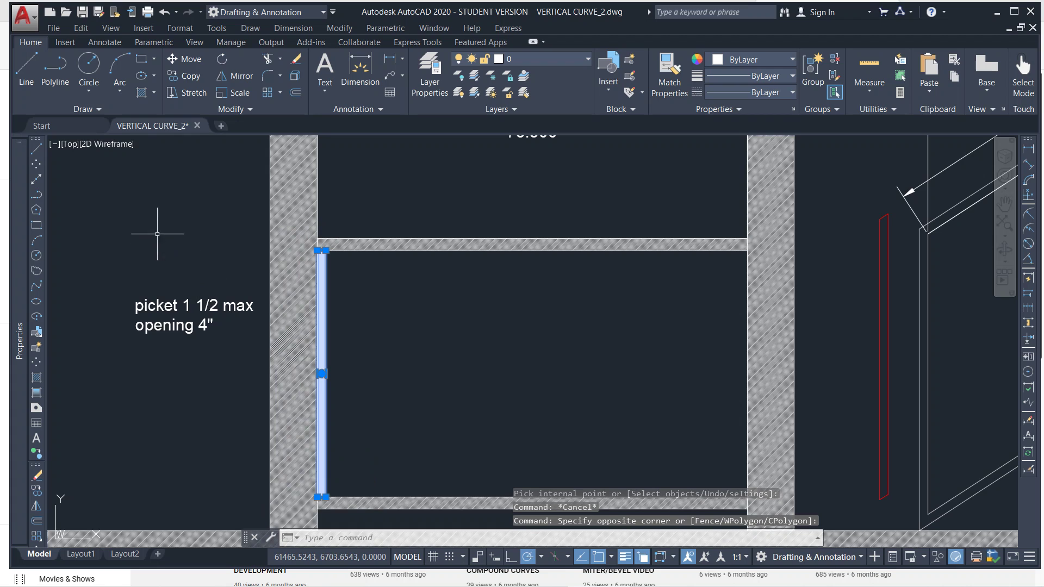
mouse_move(22, 213)
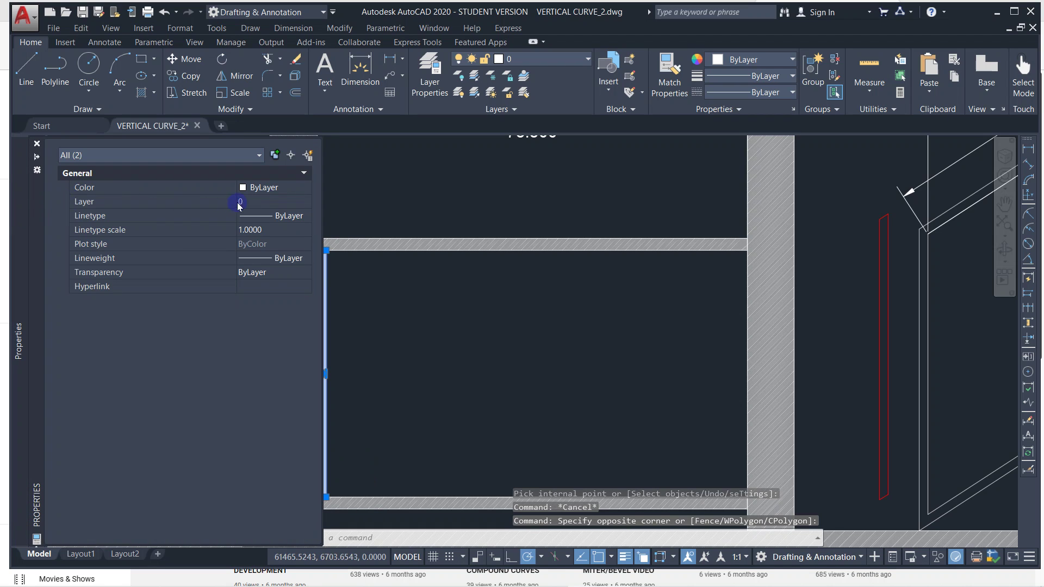
left_click(270, 190)
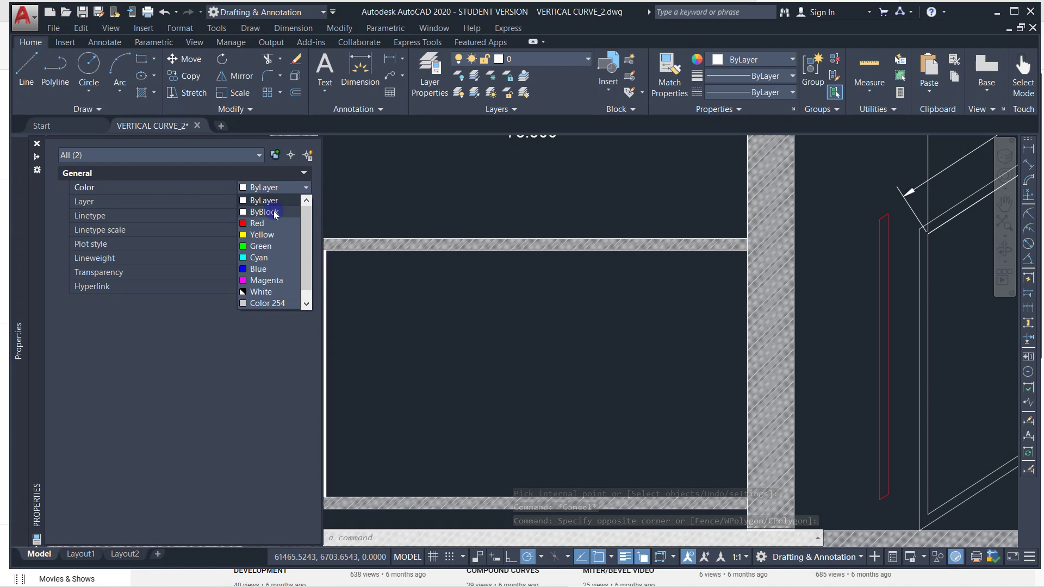
left_click(257, 223)
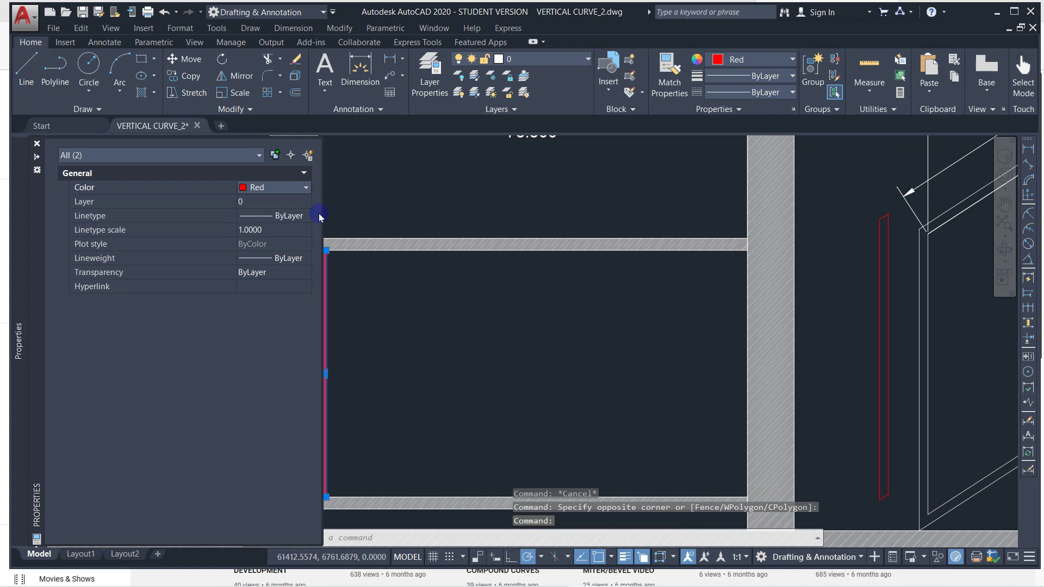
Step: Group the red picket outline with its hatch
left_click(381, 197)
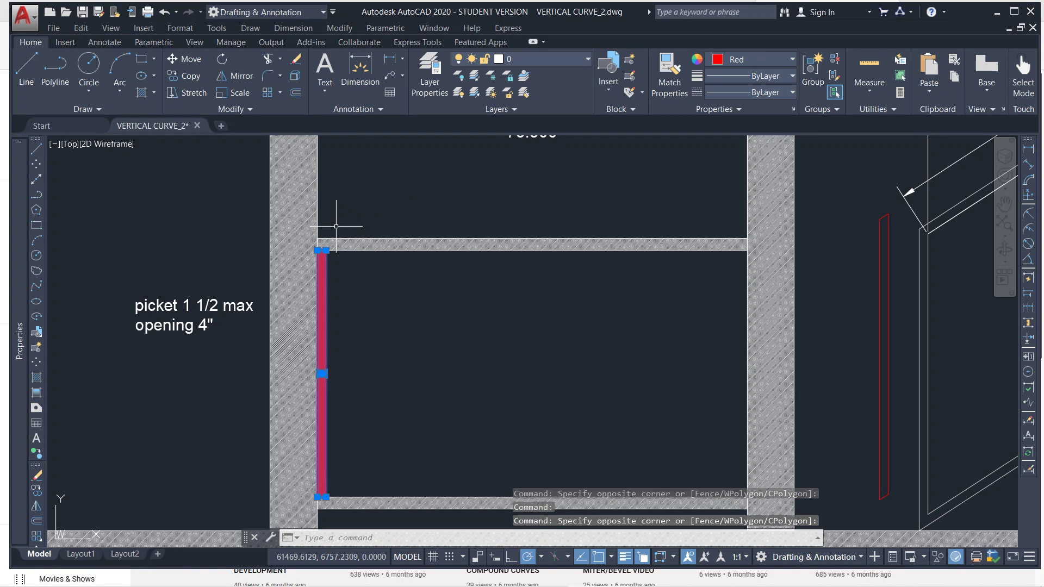
type("cROUP")
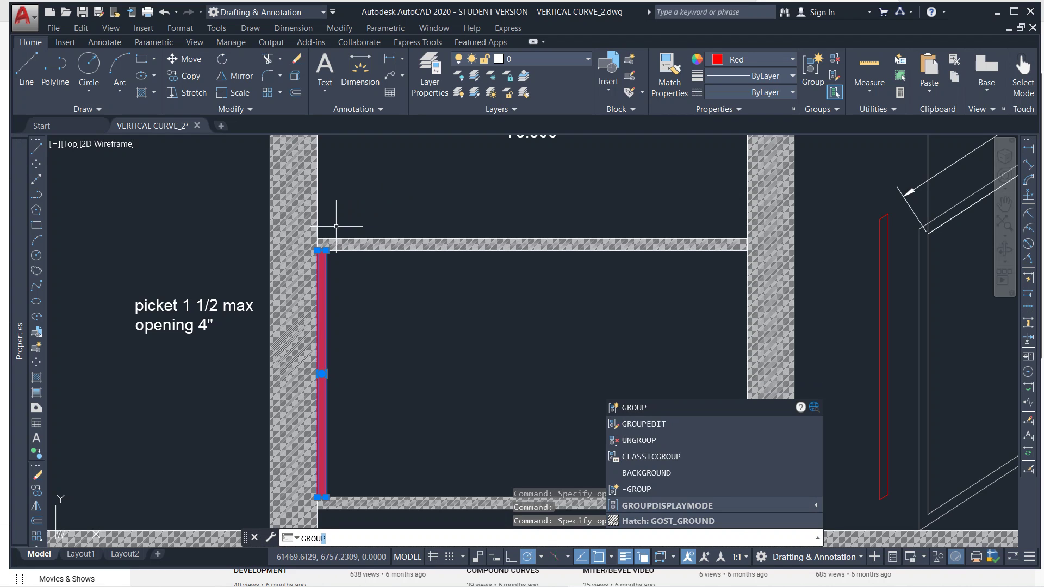
key("Return")
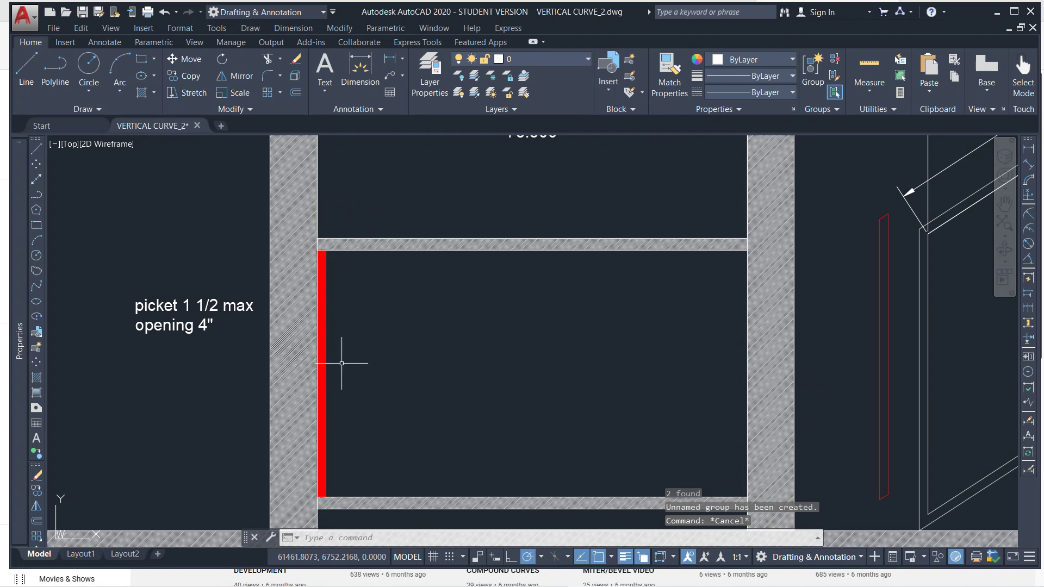
key("Escape")
Step: Move the grouped picket by its bottom right corner to the left post's inner face so it sits inside the post
left_click(324, 331)
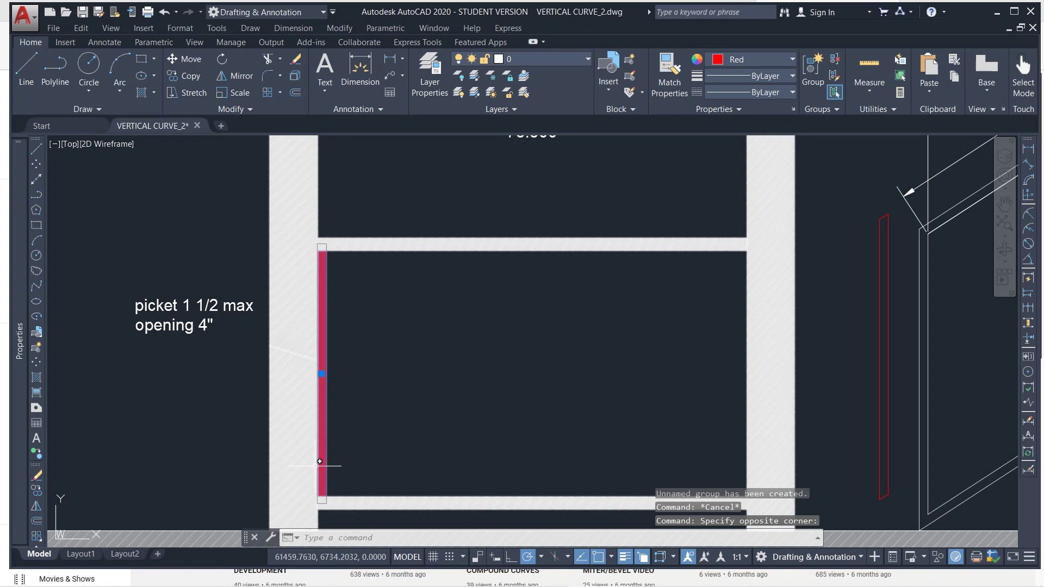
type("m")
key("Return")
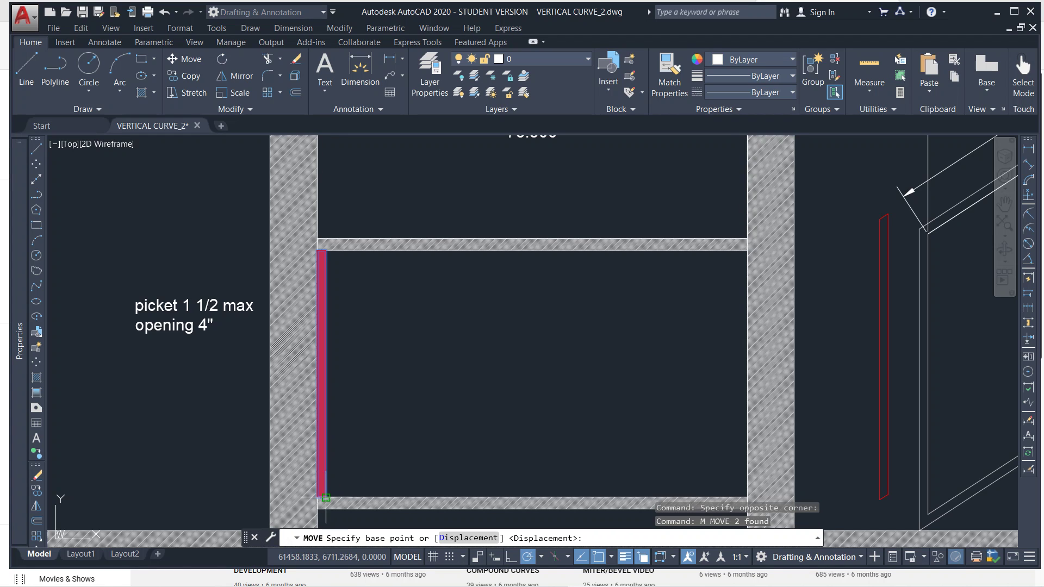
left_click(326, 498)
left_click(321, 490)
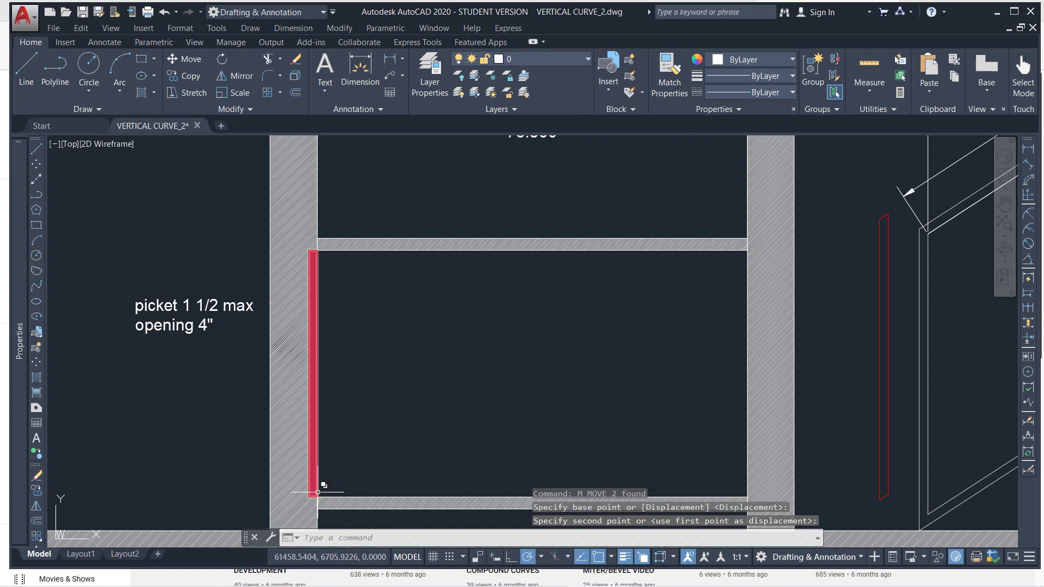
key("Escape")
scroll(320, 257, "up", 2)
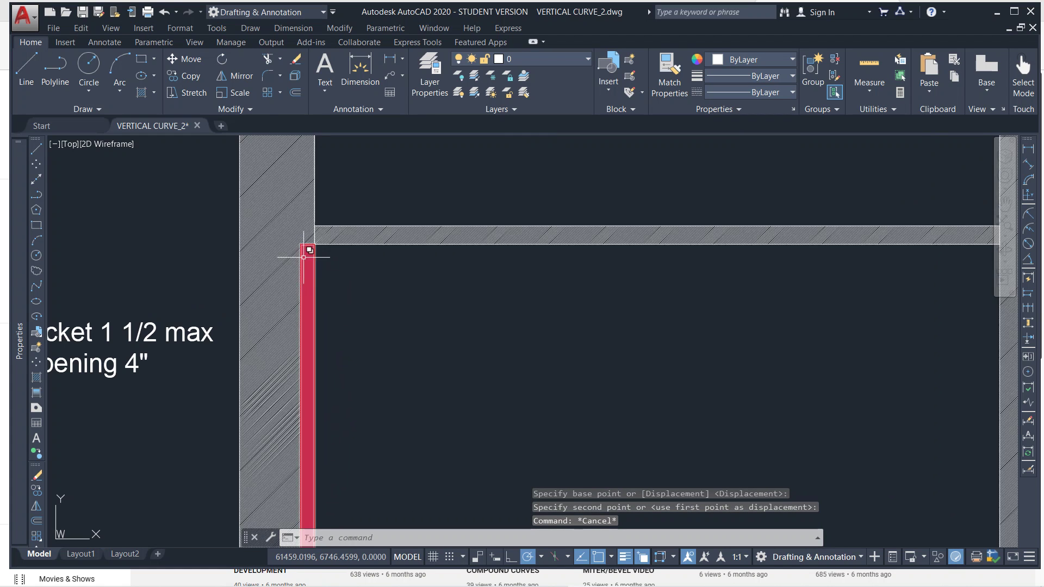
scroll(304, 257, "down", 2)
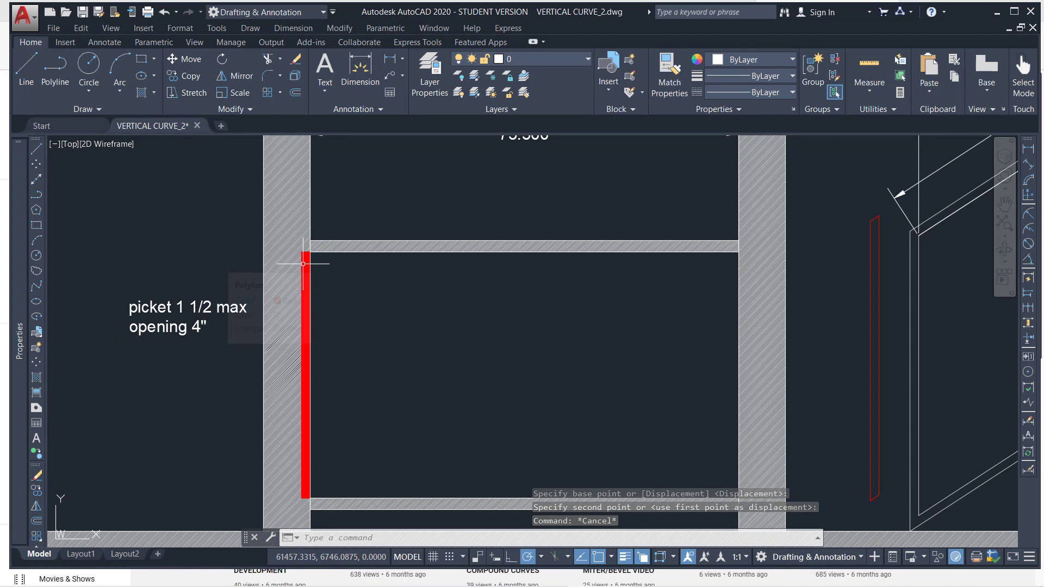
Step: Shift the 73.500 opening dimension down closer to the top rail
scroll(576, 266, "down", 2)
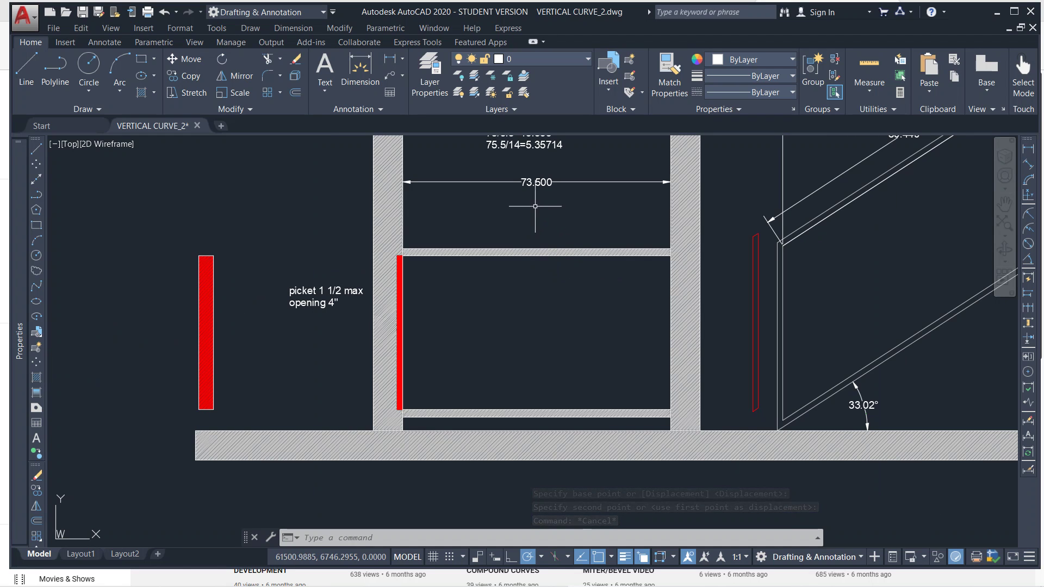
left_click(563, 175)
left_click(533, 218)
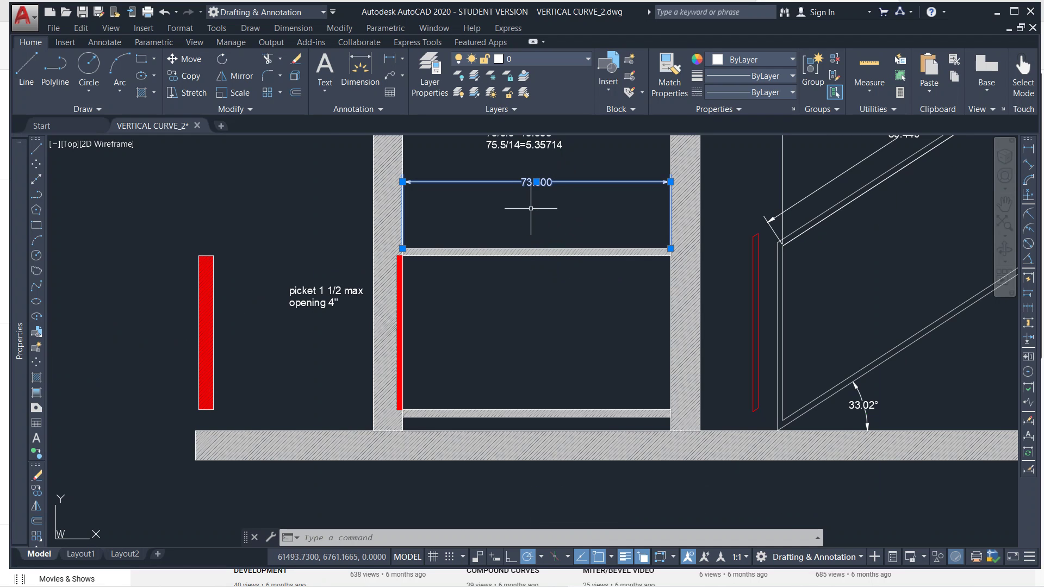
left_click(537, 182)
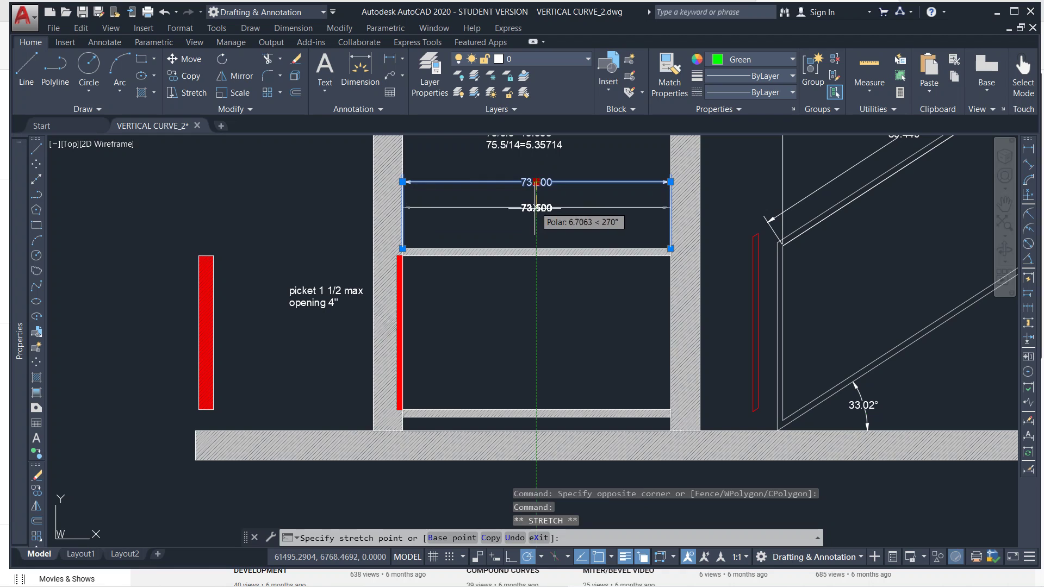
key("Escape")
key("Escape")
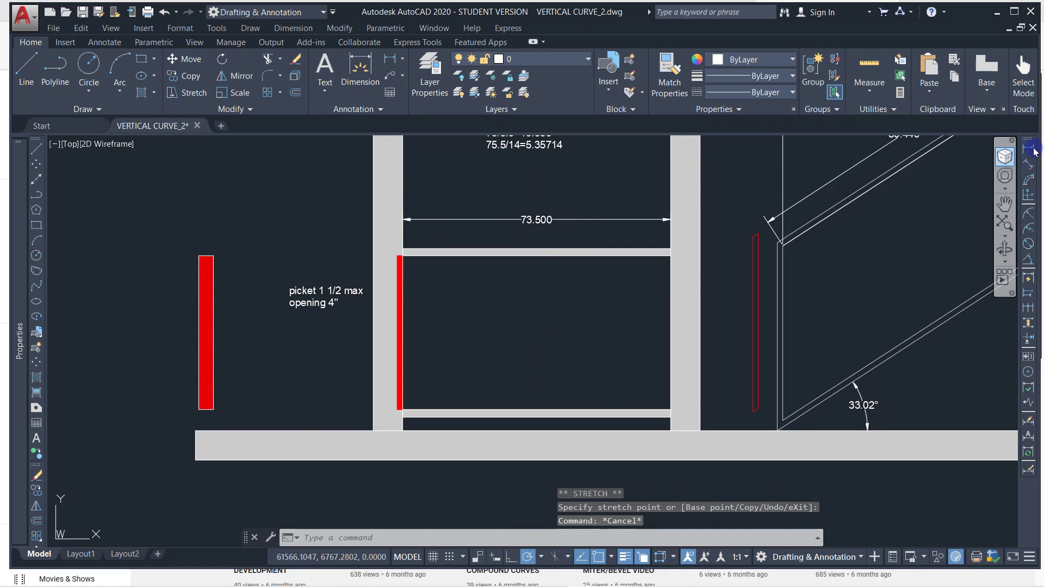
Step: Add a linear dimension above the opening dimension from the red picket's top left corner to the right post's inner face
left_click(1028, 149)
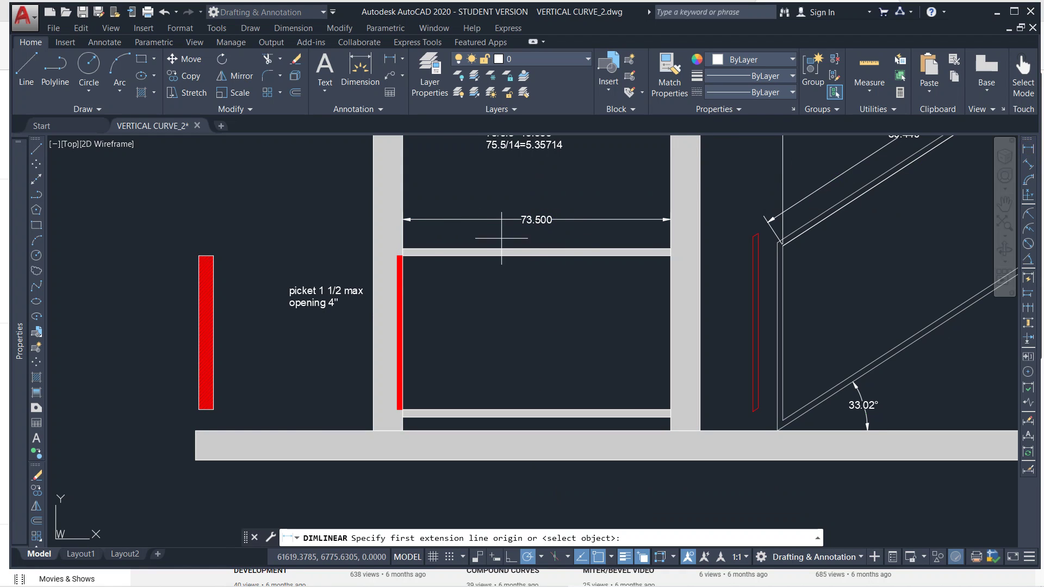
left_click(398, 256)
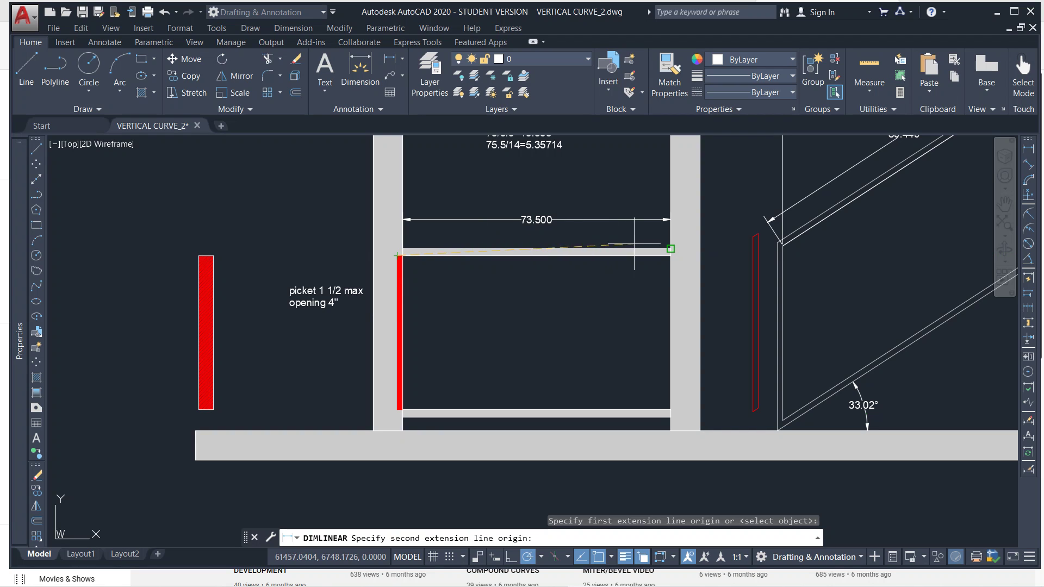
left_click(671, 249)
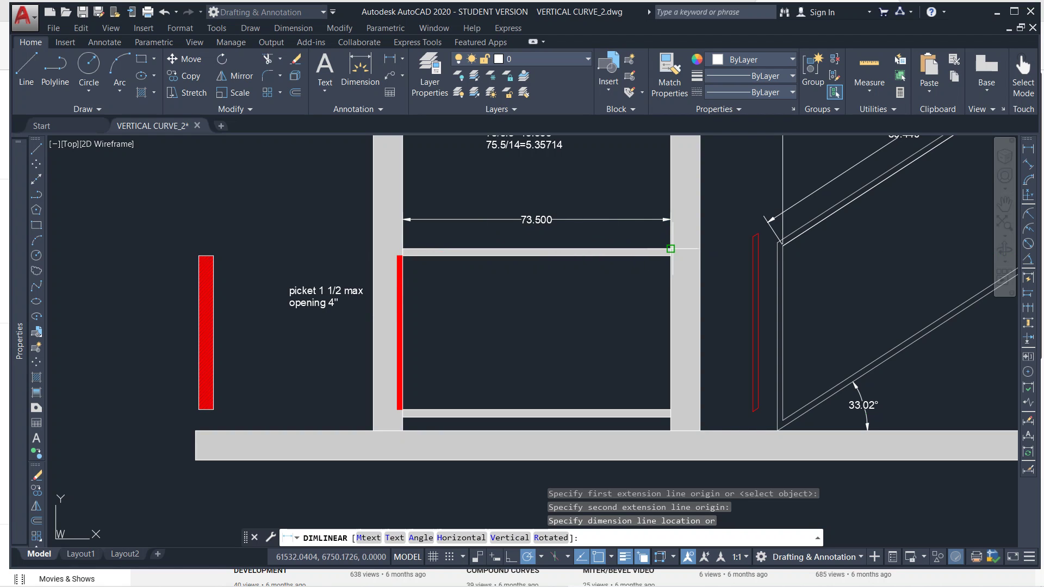
left_click(642, 195)
key("Escape")
key("Escape")
middle_click_drag(525, 240, 467, 245)
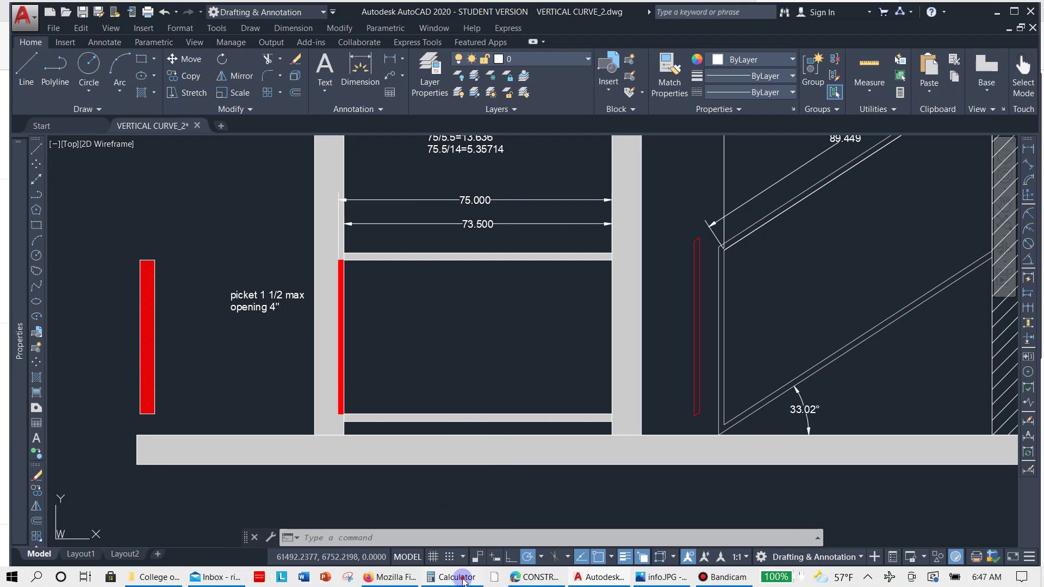
Step: Switch to Calculator, compute 75 ÷ 5.5 for the picket spacing, and return to the AutoCAD drawing
left_click(449, 577)
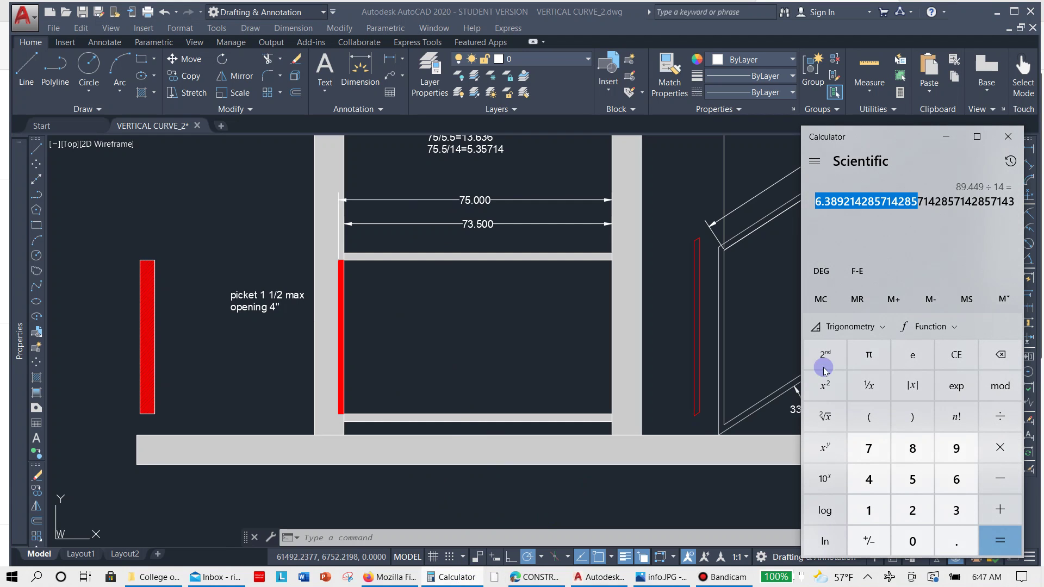
left_click(868, 450)
left_click(909, 480)
left_click(1000, 416)
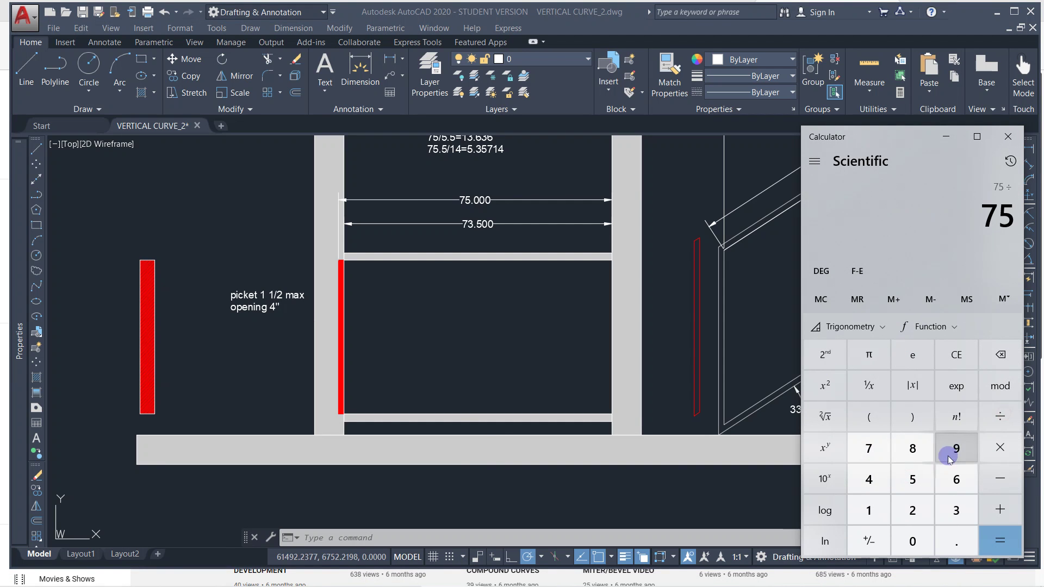
left_click(914, 480)
left_click(961, 541)
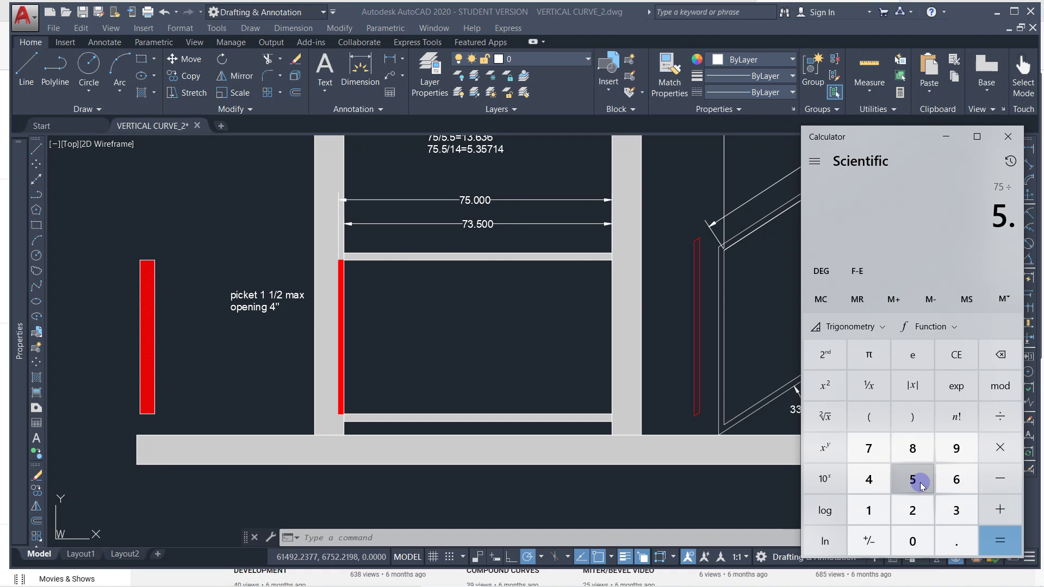
left_click(919, 480)
left_click(995, 541)
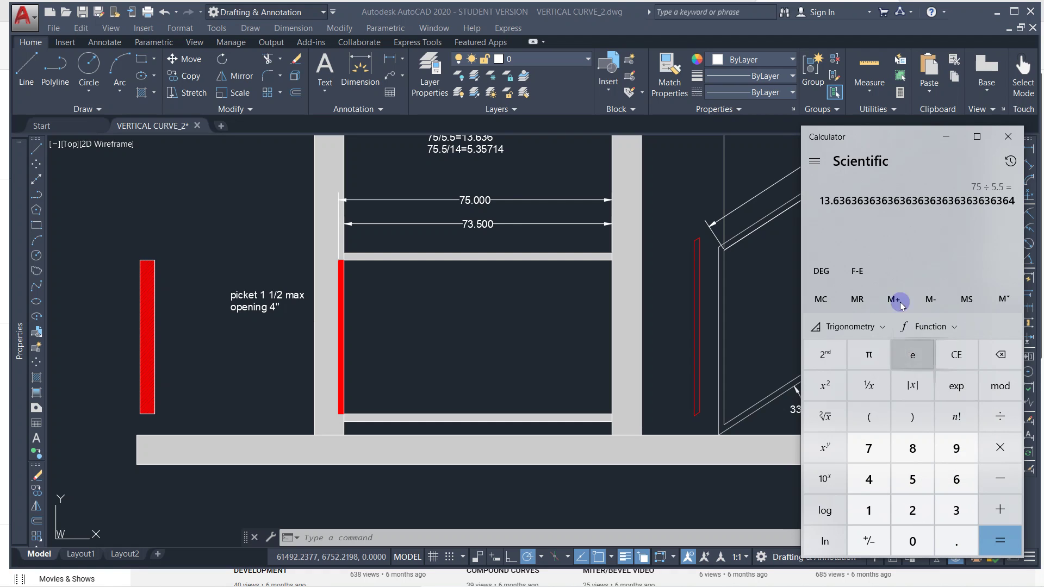
left_click(832, 212)
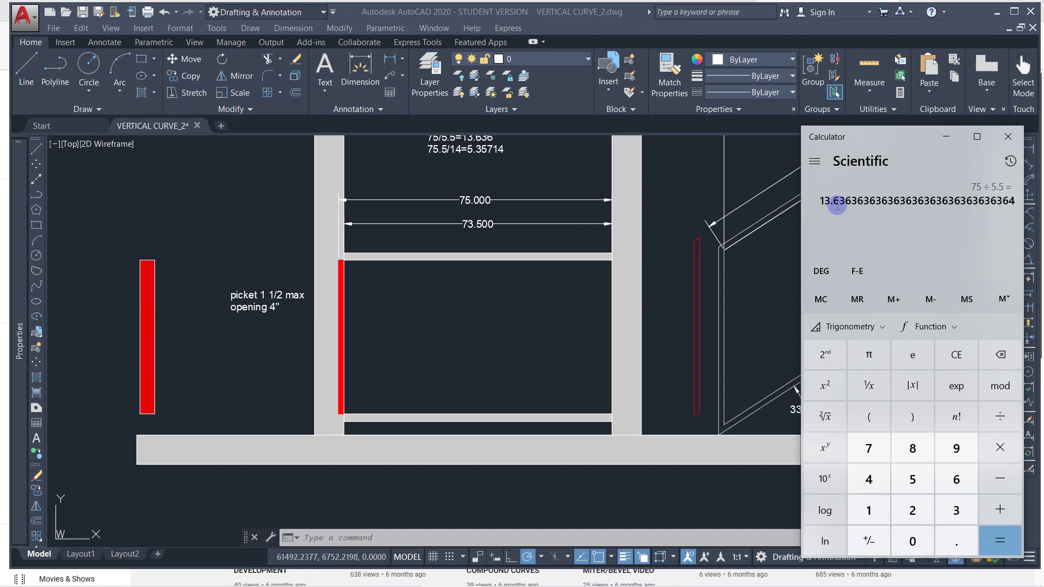
left_click(670, 287)
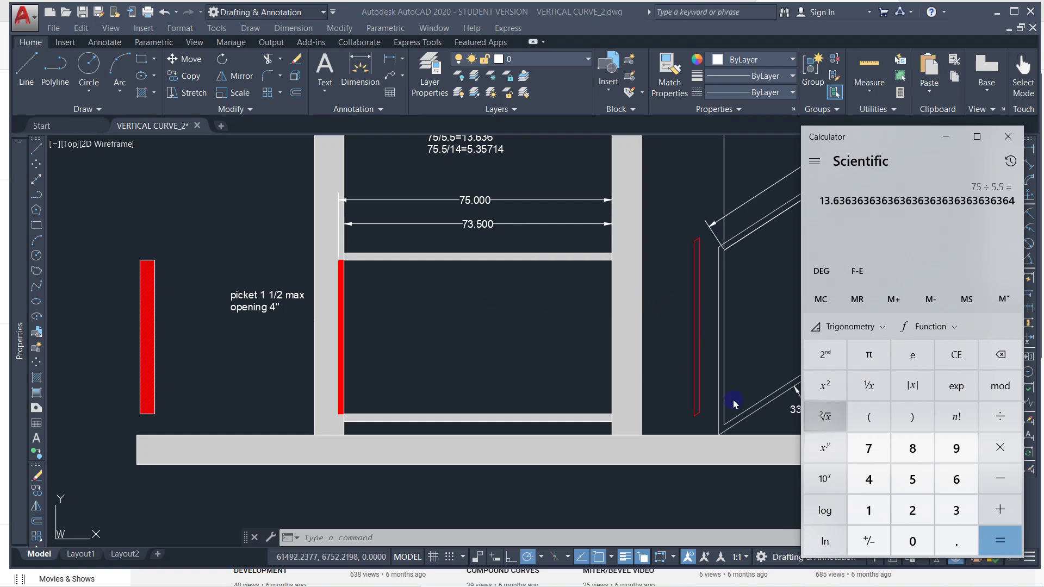
key("Escape")
left_click(521, 325)
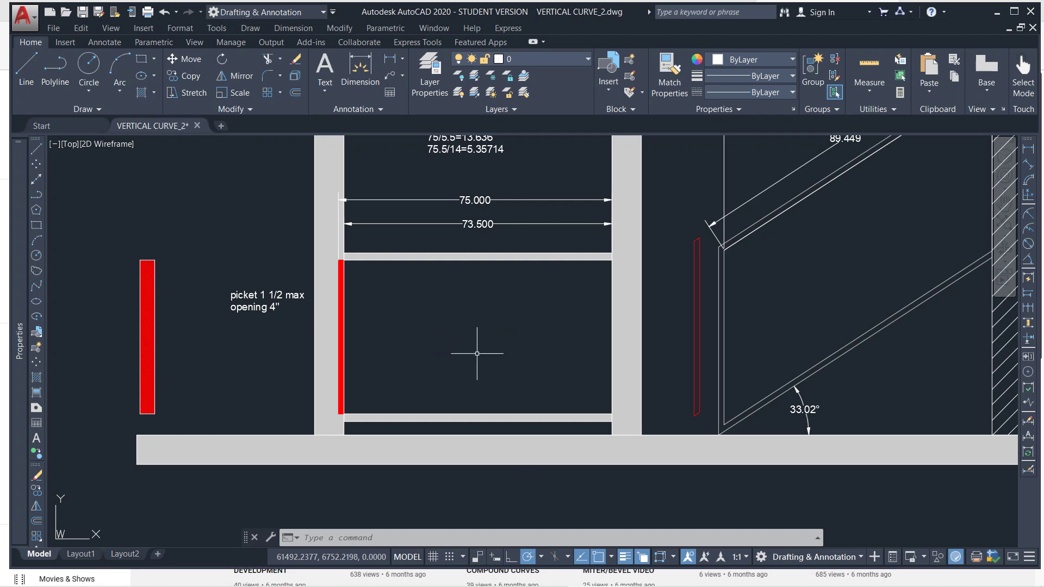
Step: Compute 75 ÷ 14 in Calculator, highlight the leading digits of the quotient, and return to the AutoCAD drawing
left_click(457, 578)
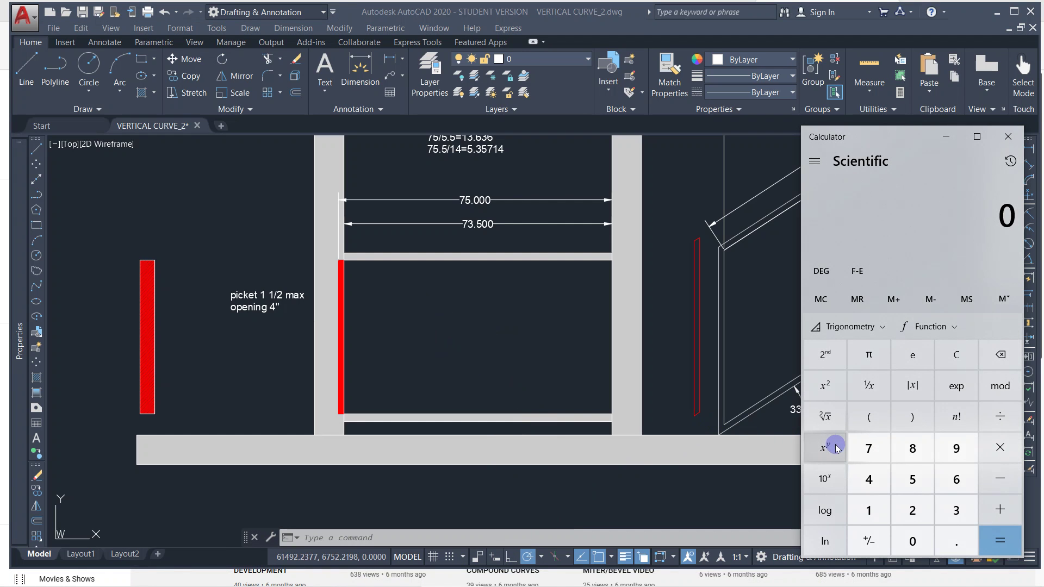
left_click(911, 450)
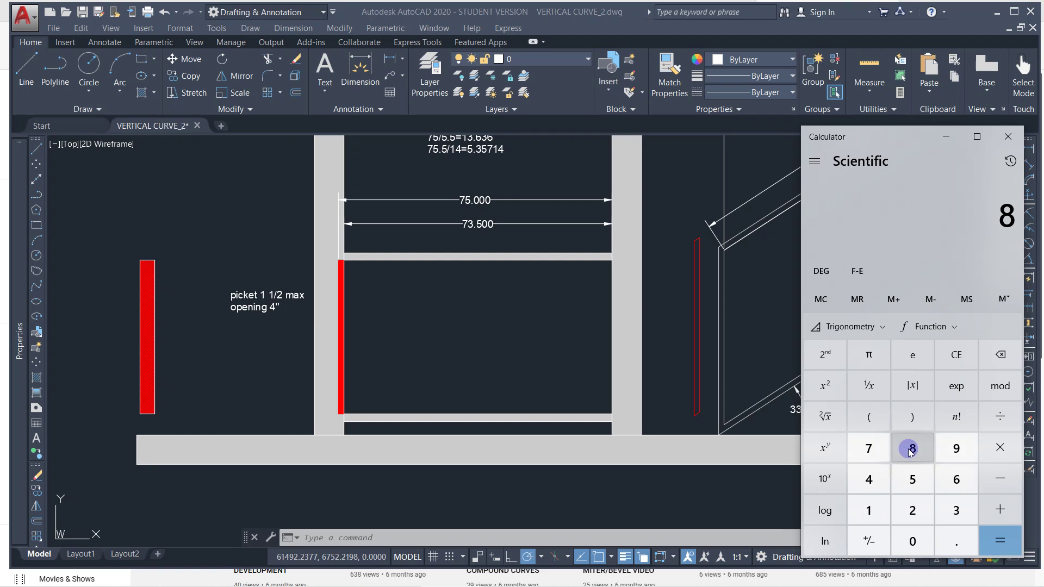
left_click(868, 448)
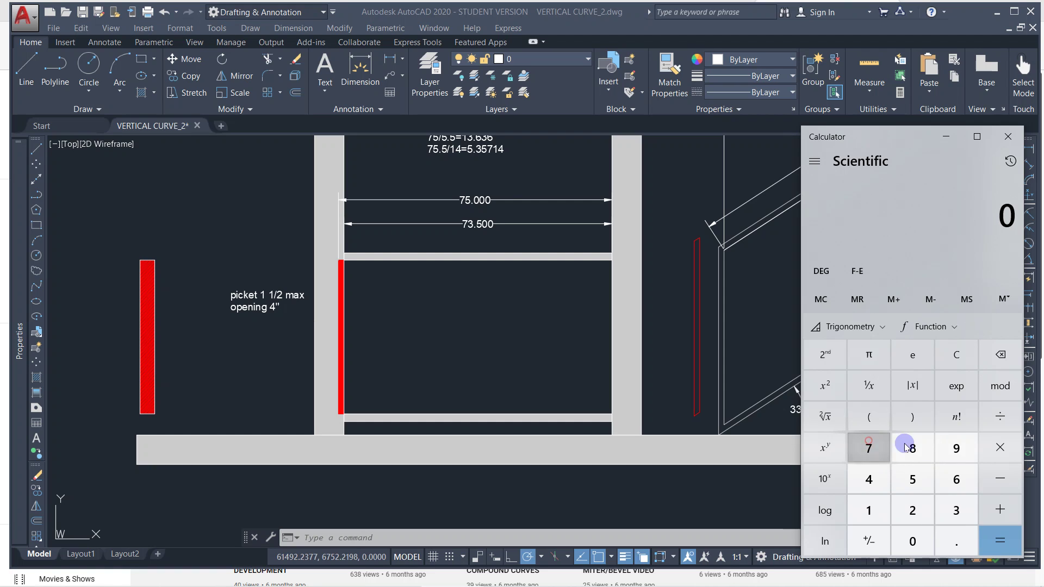
left_click(914, 477)
left_click(1000, 417)
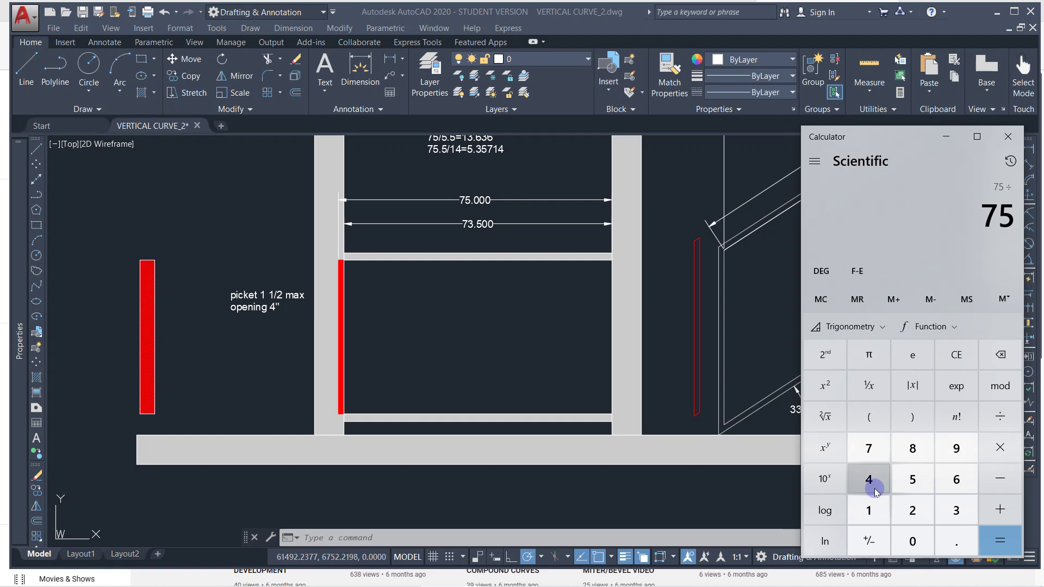
left_click(869, 508)
left_click(869, 479)
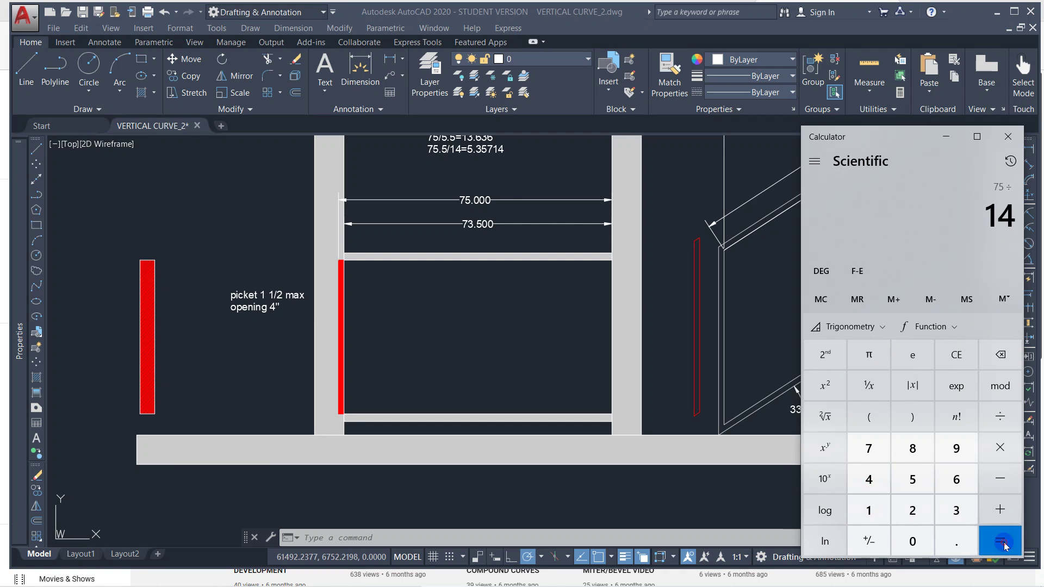
left_click(1001, 541)
left_click(814, 204)
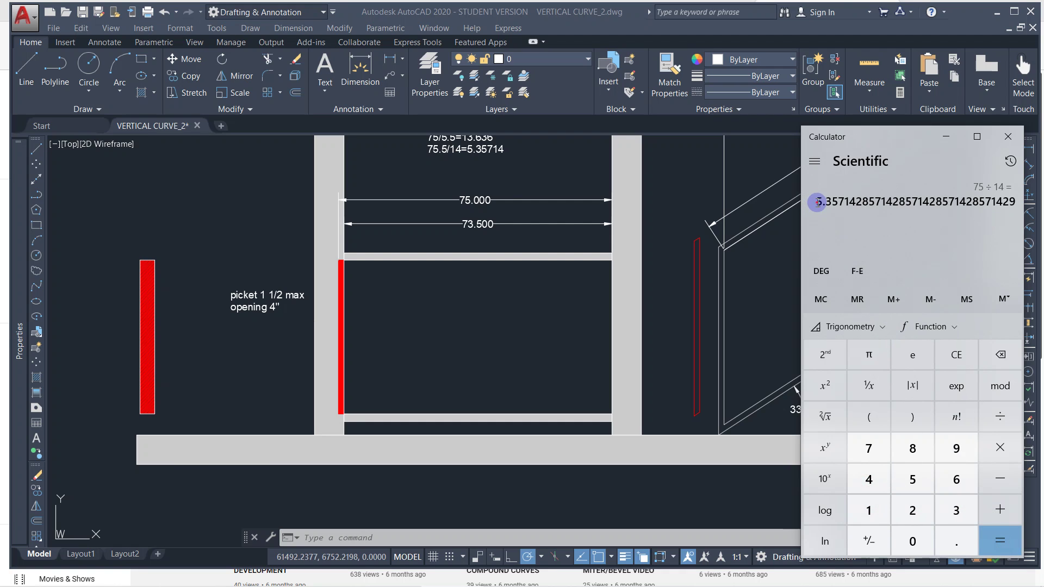
left_click_drag(816, 202, 969, 223)
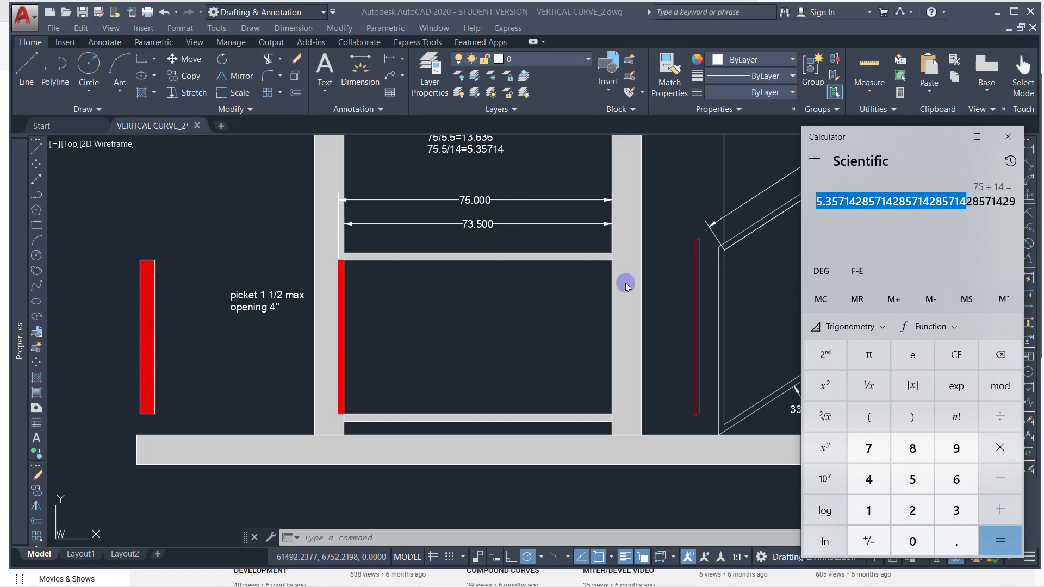
left_click(536, 306)
key("Escape")
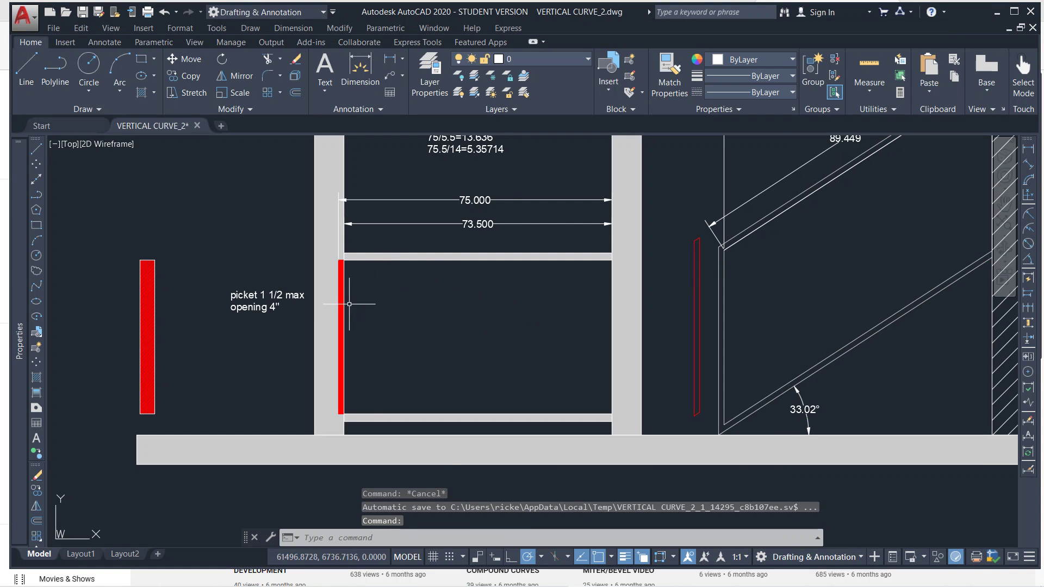
left_click(350, 321)
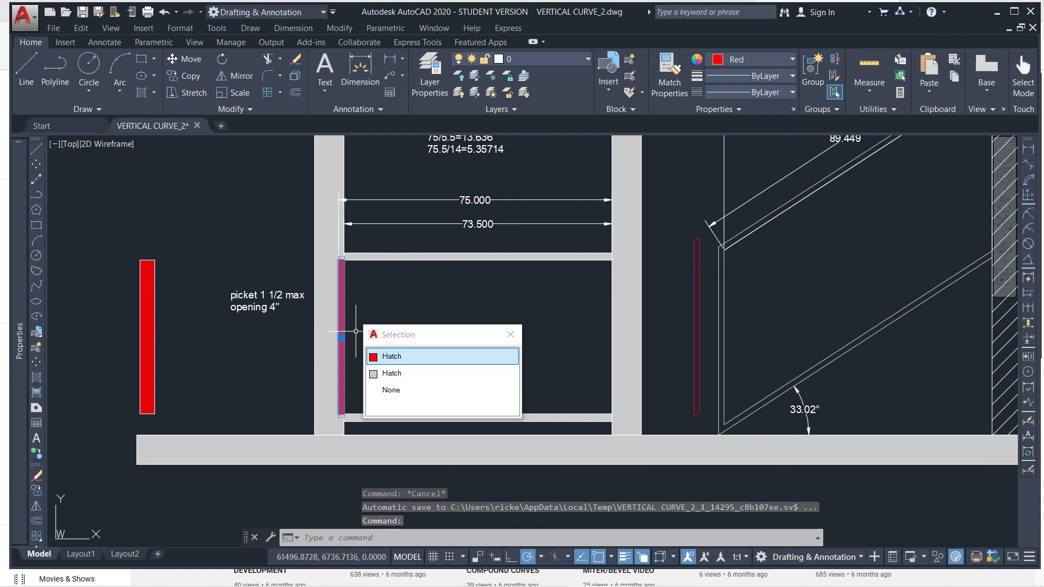
scroll(344, 340, "up", 8)
type("M")
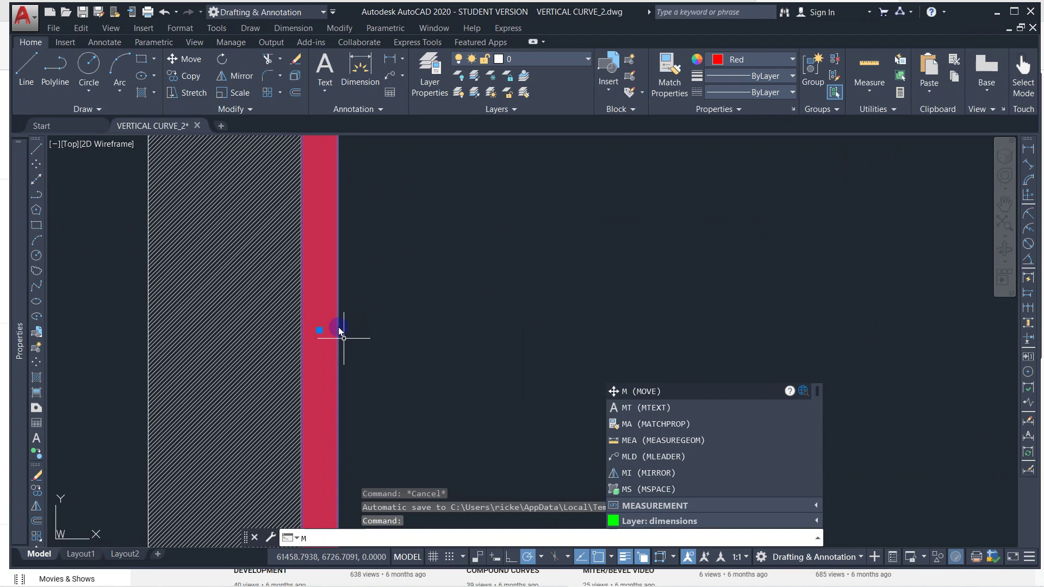
key("Escape")
scroll(344, 338, "down", 5)
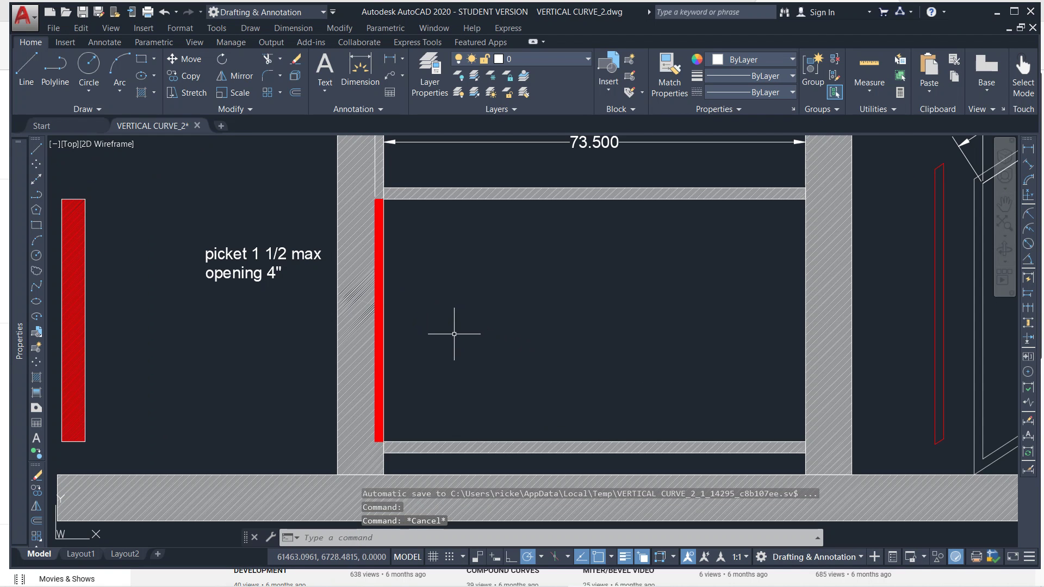
Step: Draw a horizontal line from the midpoint of the red picket's left edge to the right post's inner face
type("L")
key("Return")
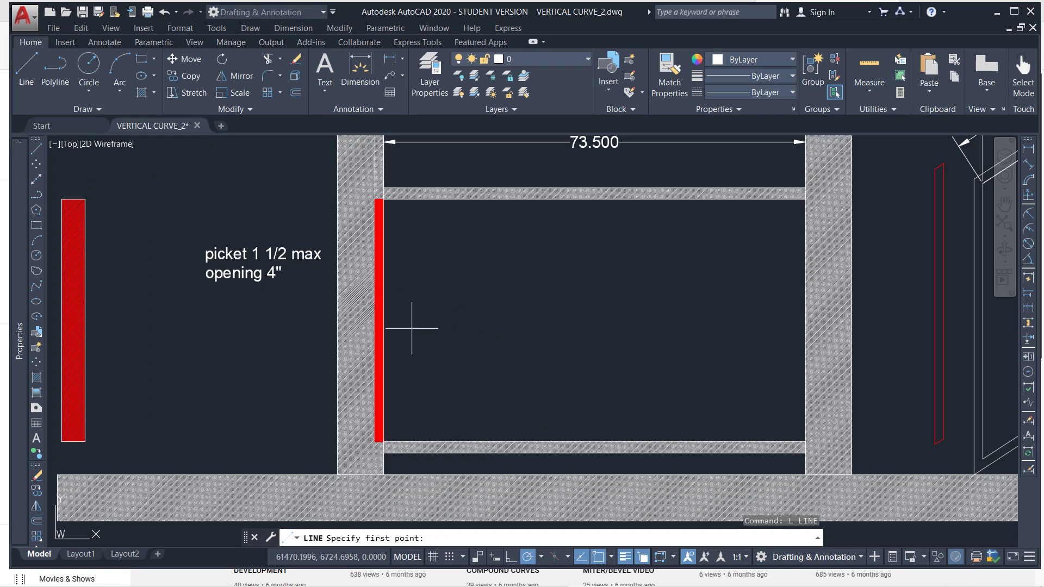
left_click(375, 320)
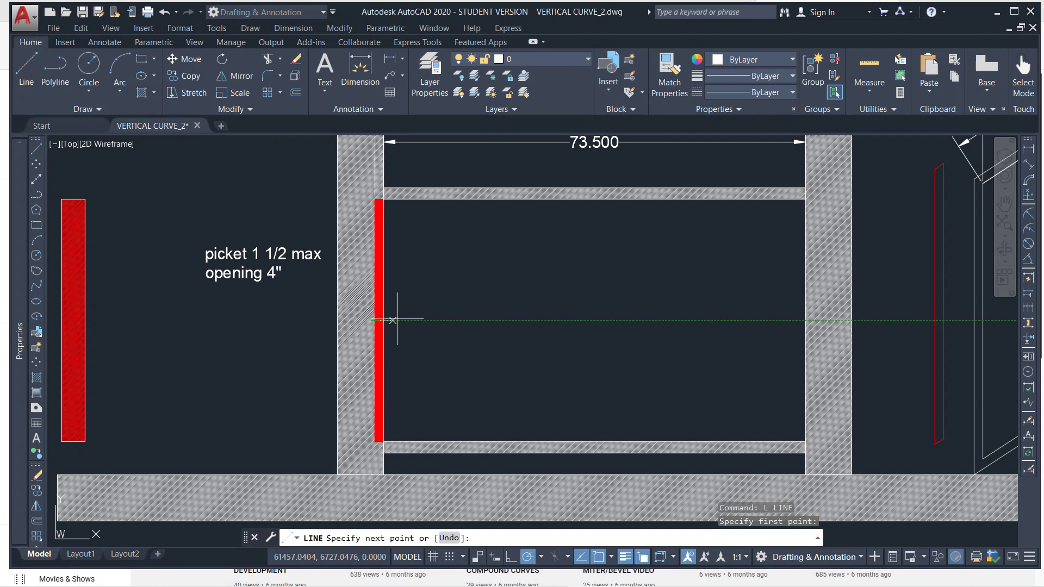
left_click(806, 321)
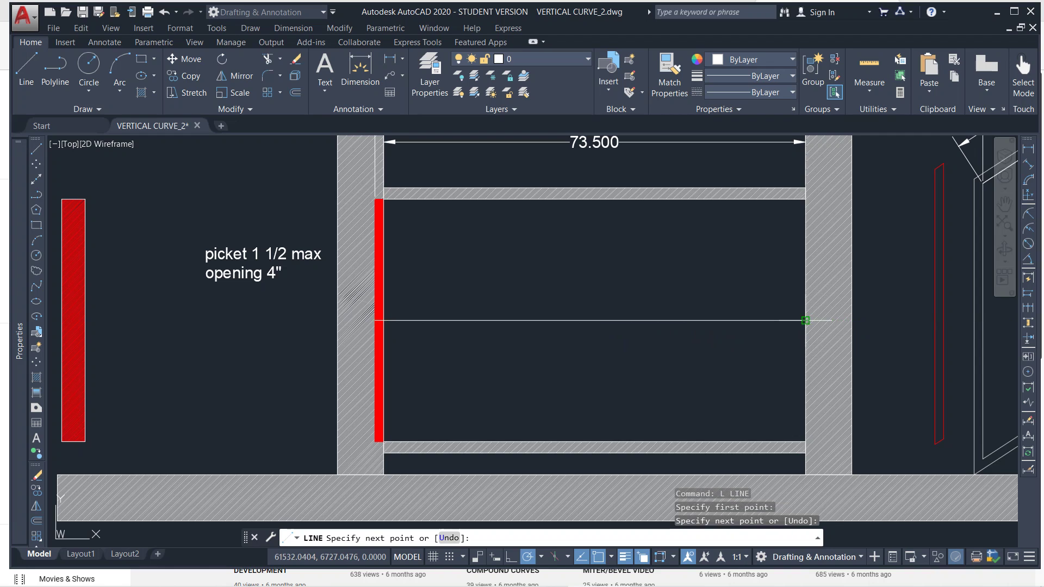
key("Return")
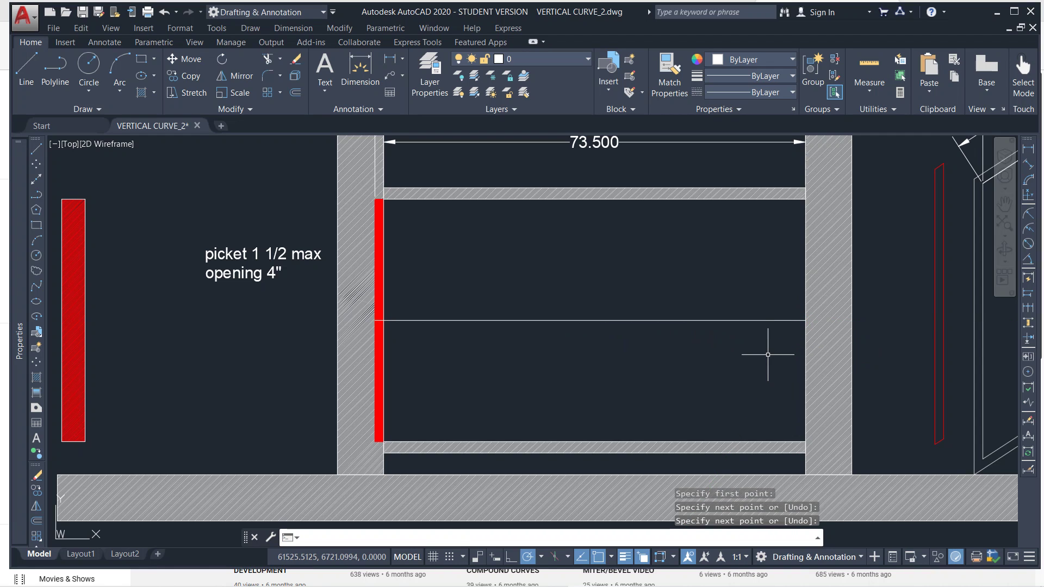
key("Escape")
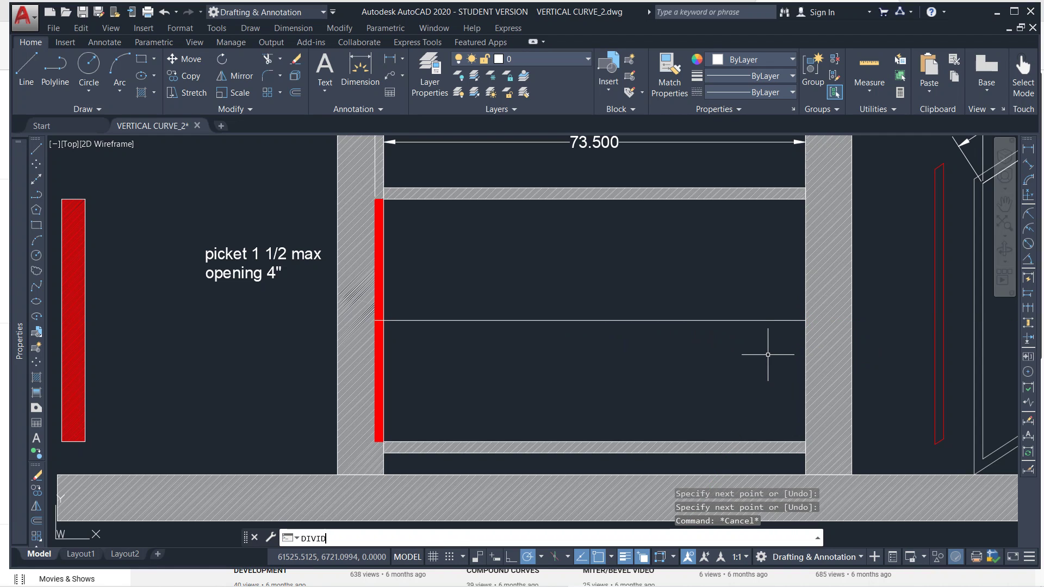
Step: Divide the horizontal line across the opening into 14 segments
key("Return")
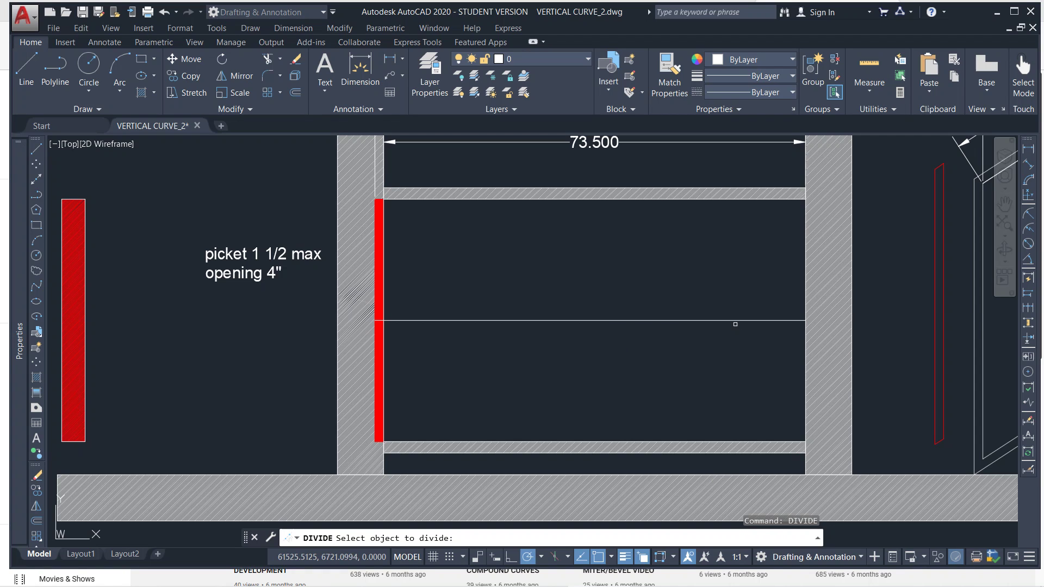
left_click(730, 321)
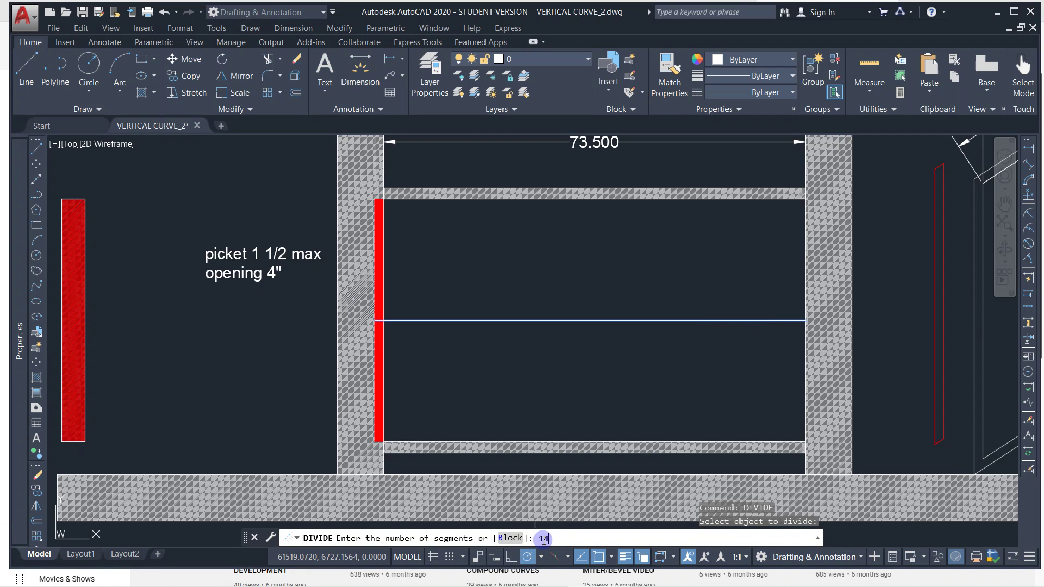
key("Return")
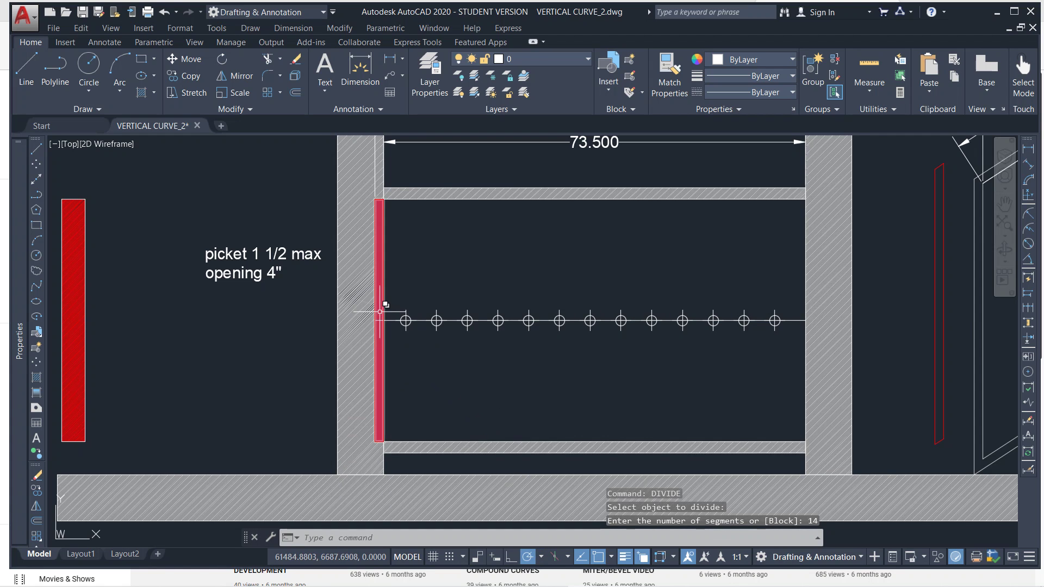
Step: Move the grouped red picket from the horizontal line's left end to the first division point
left_click(380, 310)
scroll(380, 312, "up", 2)
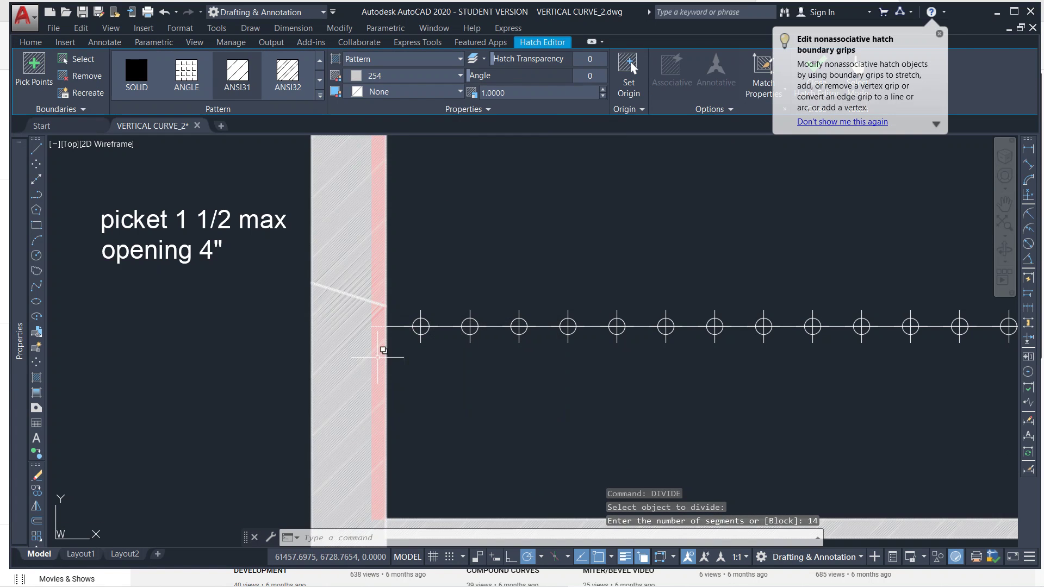
key("Escape")
left_click(381, 352)
type("m")
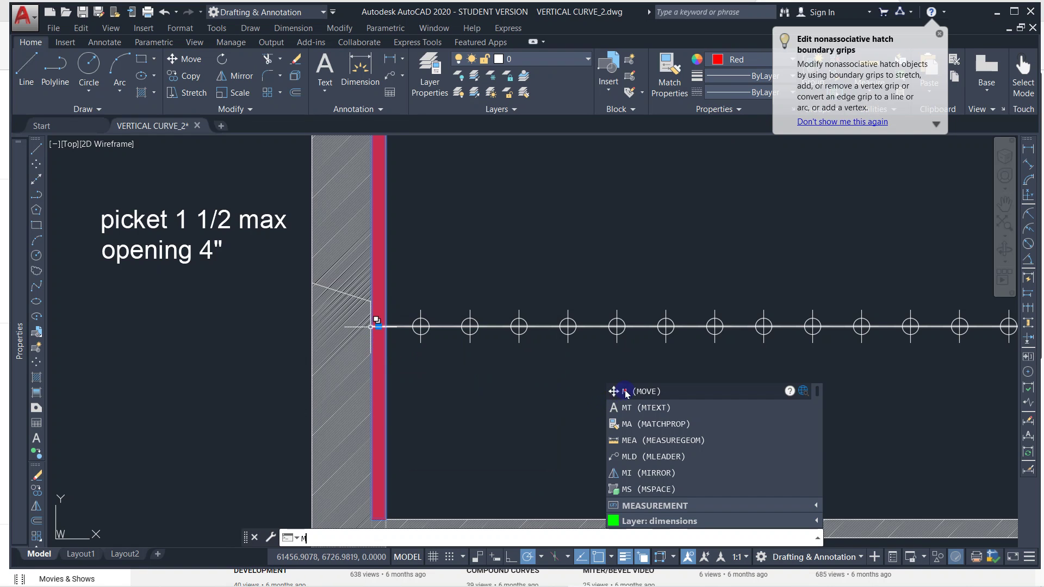
left_click(627, 392)
left_click(371, 326)
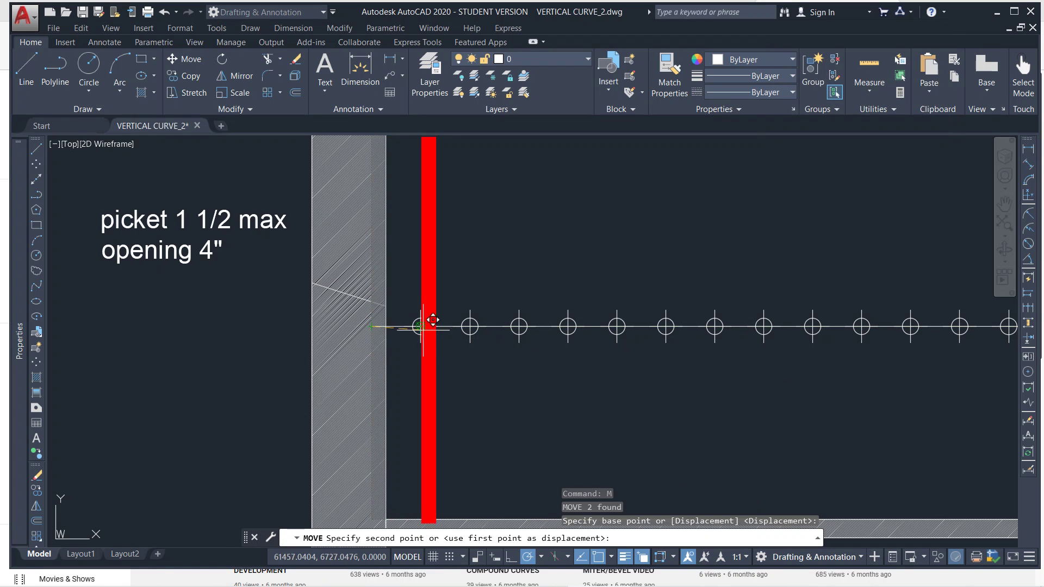
key("Escape")
scroll(465, 322, "down", 2)
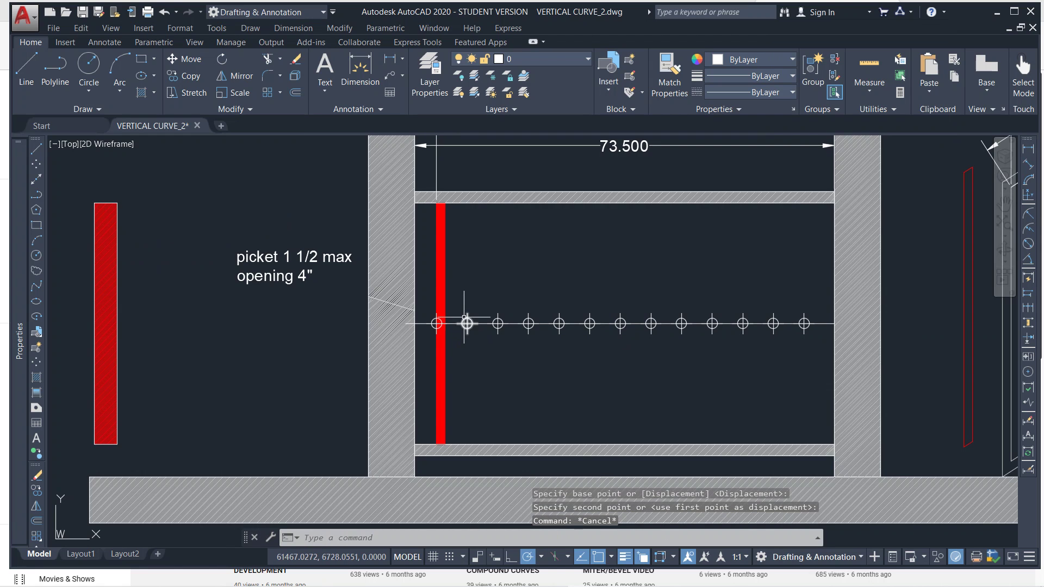
Step: Delete the upper linear dimension running from the red picket's corner to the right post
middle_click_drag(471, 251, 458, 341)
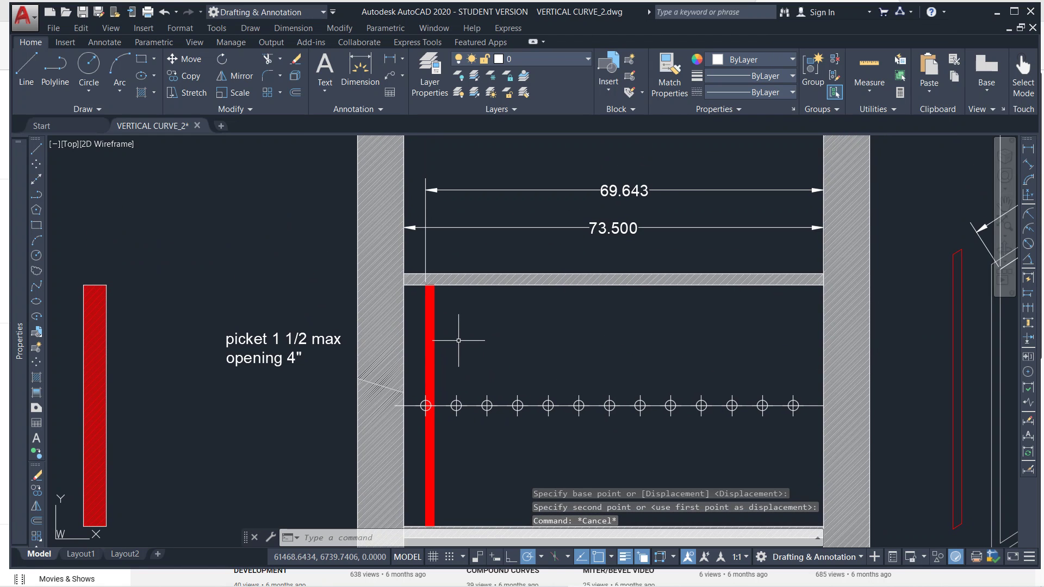
left_click(619, 190)
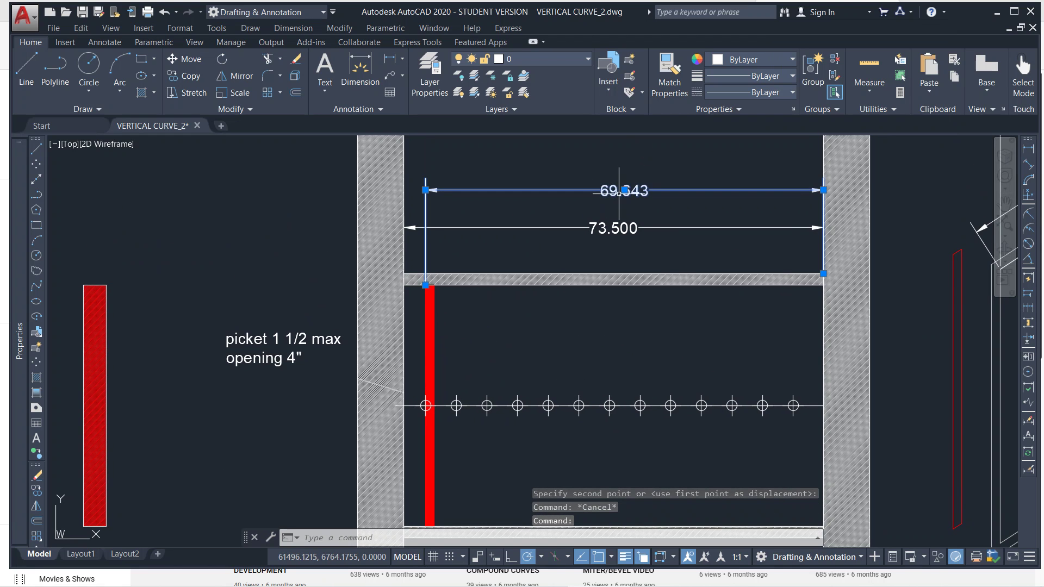
key("Delete")
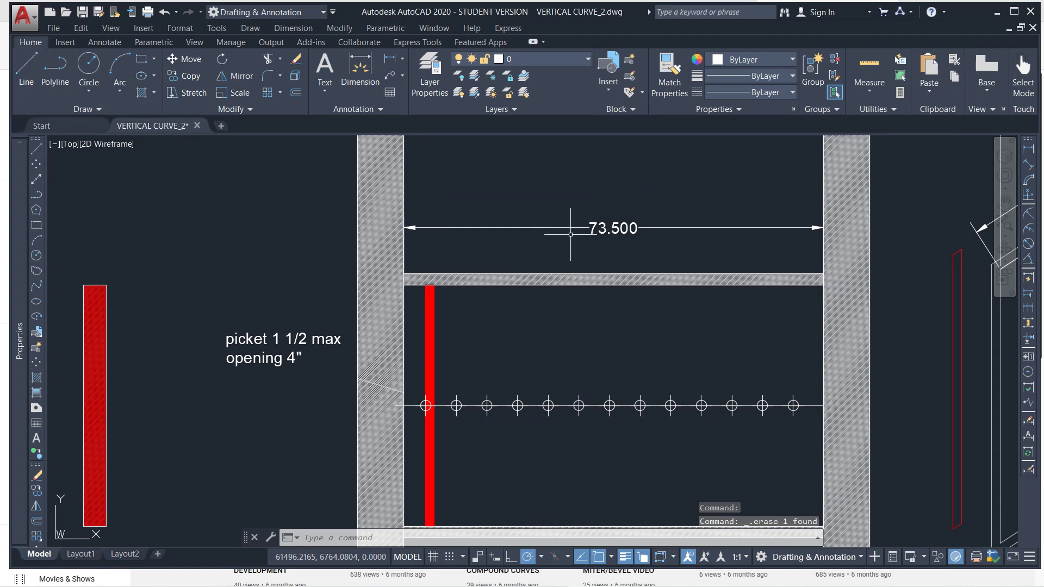
Step: Start a rectangular array of the grouped red picket standing at the first division point
mouse_move(485, 317)
middle_mouse_down()
mouse_move(451, 272)
mouse_move(418, 258)
middle_mouse_up()
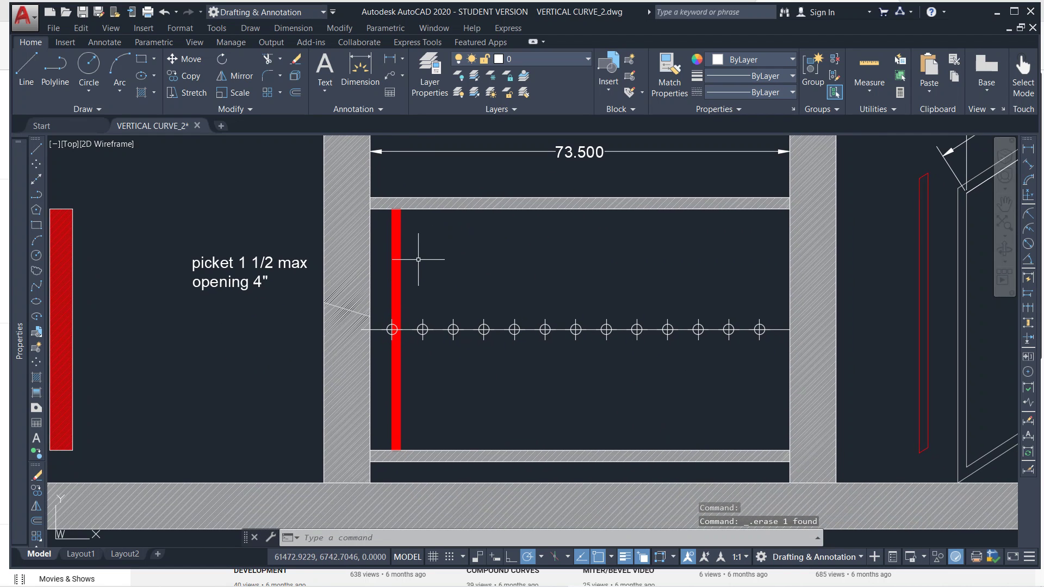
left_click(418, 259)
type("ARRAY")
key("Return")
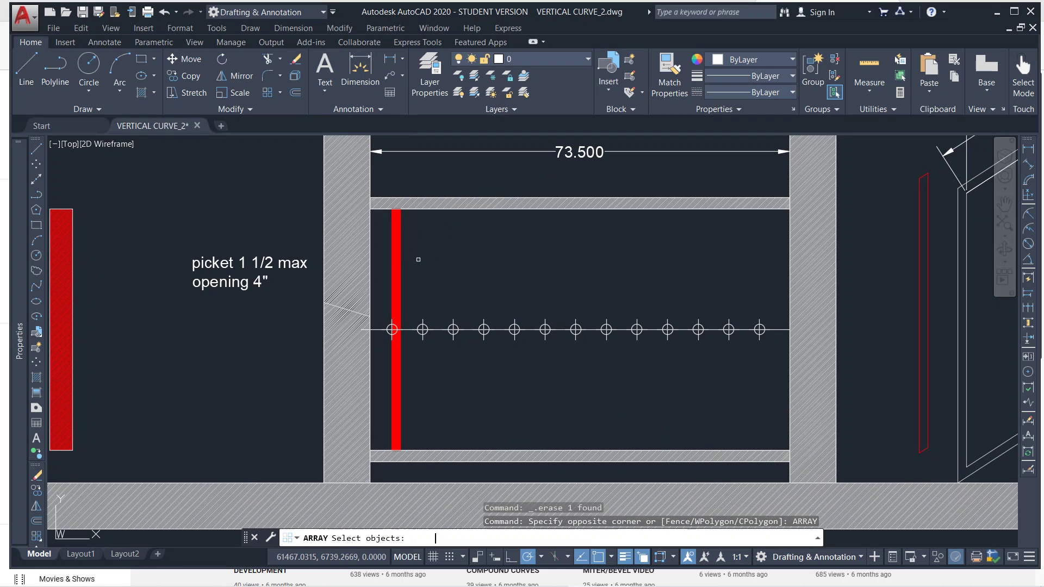
left_click(414, 259)
left_click(390, 280)
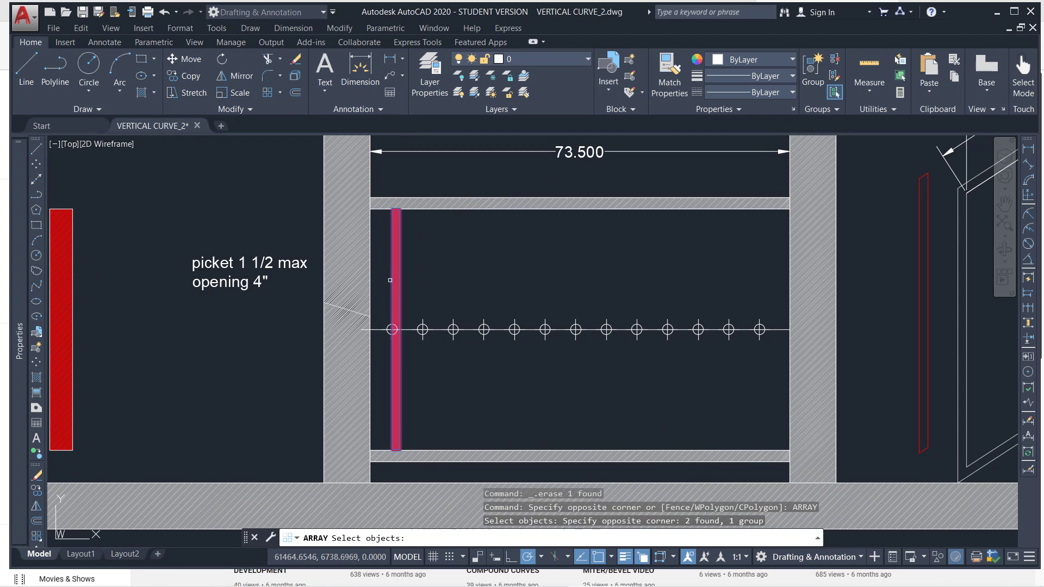
key("Return")
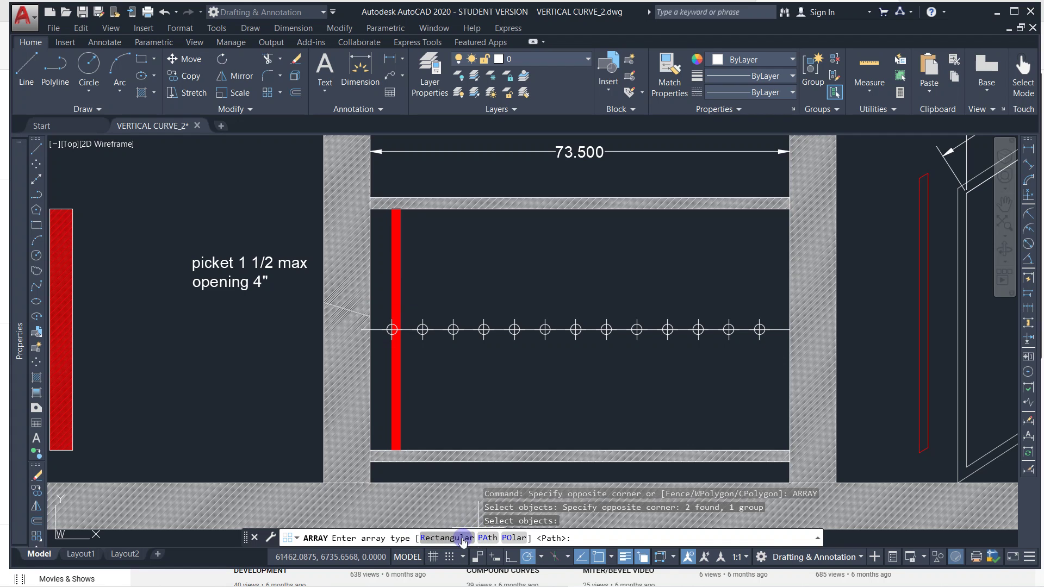
left_click(456, 538)
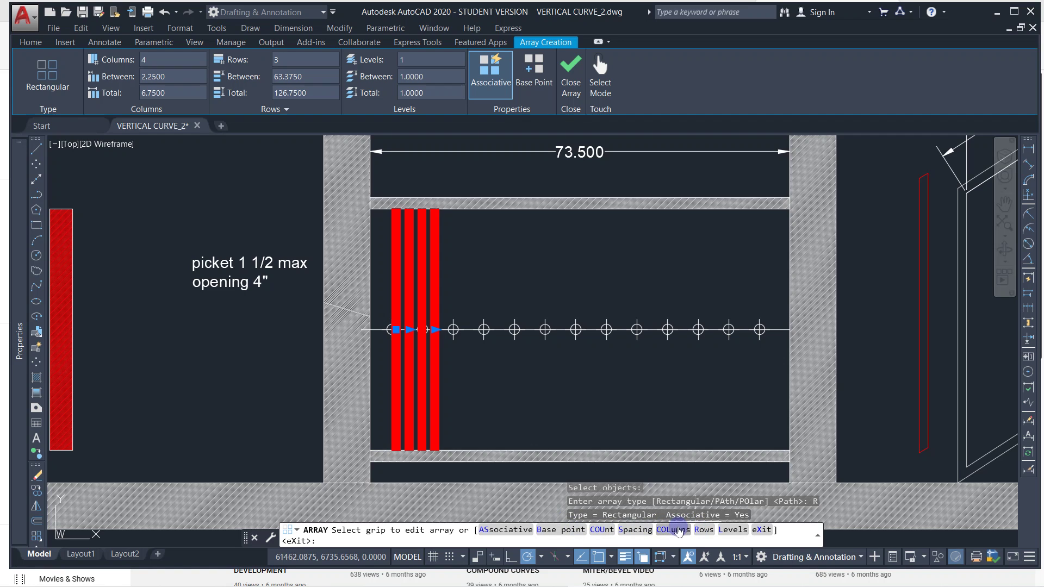
Step: Set the array to 13 columns, spaced by the distance between two adjacent division points on the horizontal line
left_click(677, 530)
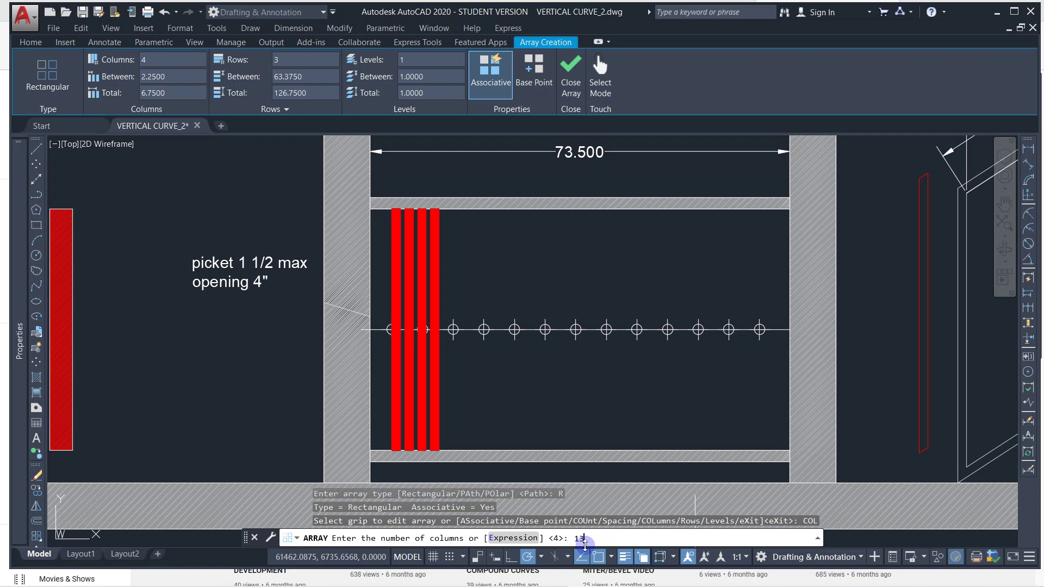
type("13")
key("Return")
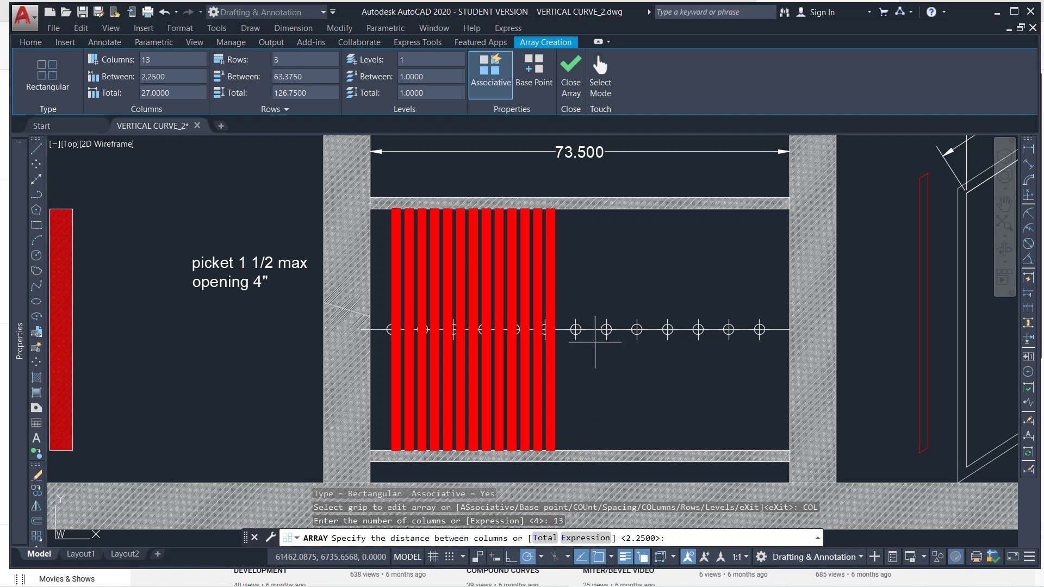
left_click(575, 329)
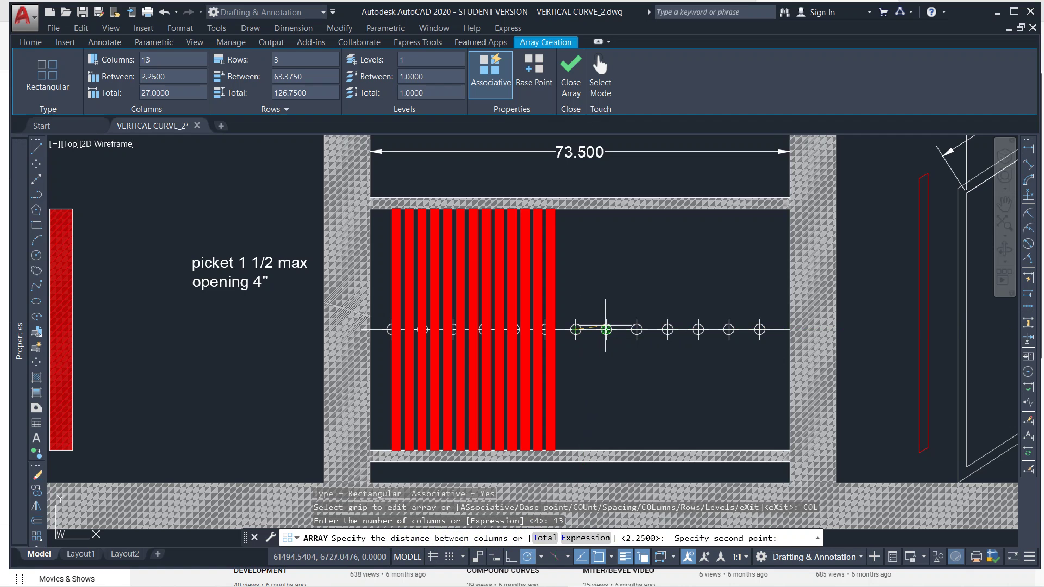
left_click(607, 330)
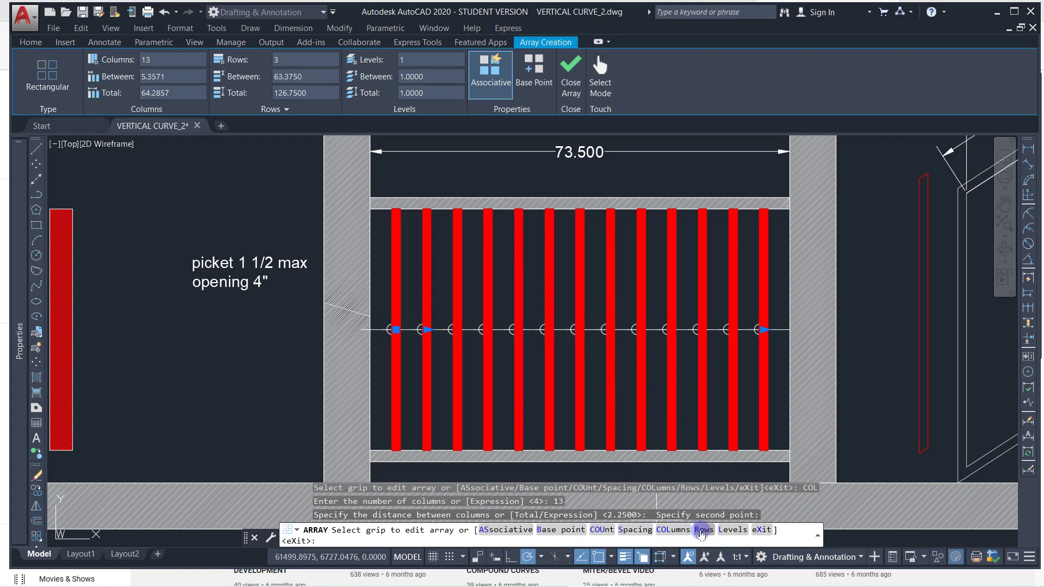
Step: Reduce the picket array to 1 row and finish the array
left_click(703, 530)
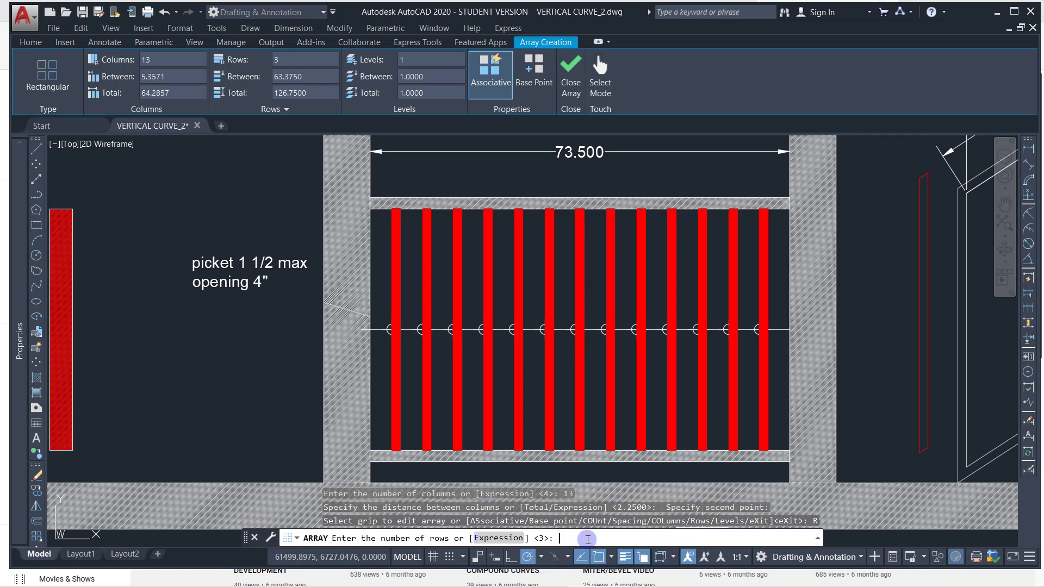
type("1")
scroll(552, 395, "down", 3)
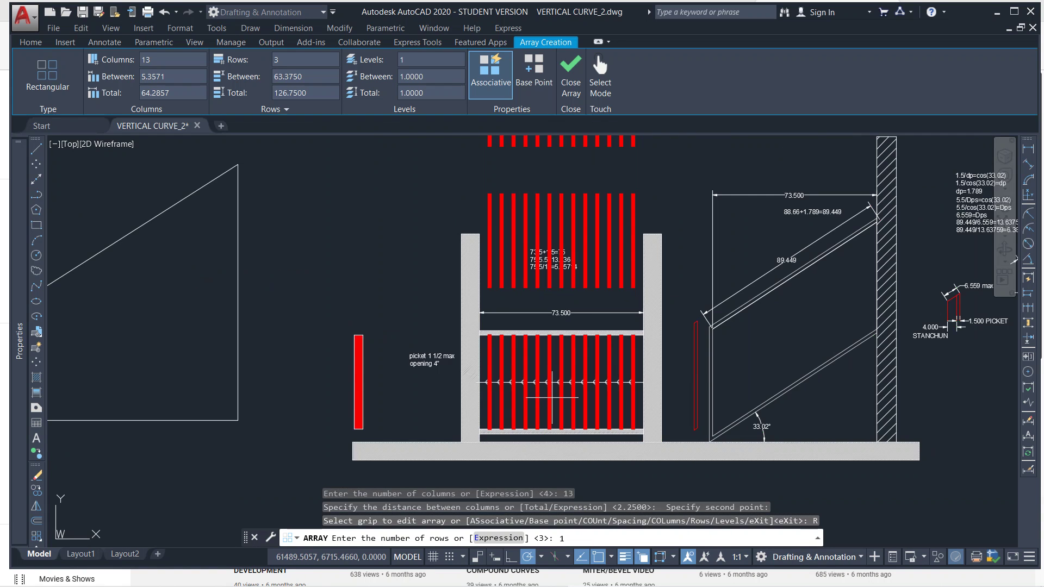
scroll(552, 396, "up", 3)
key("Return")
scroll(552, 395, "down", 4)
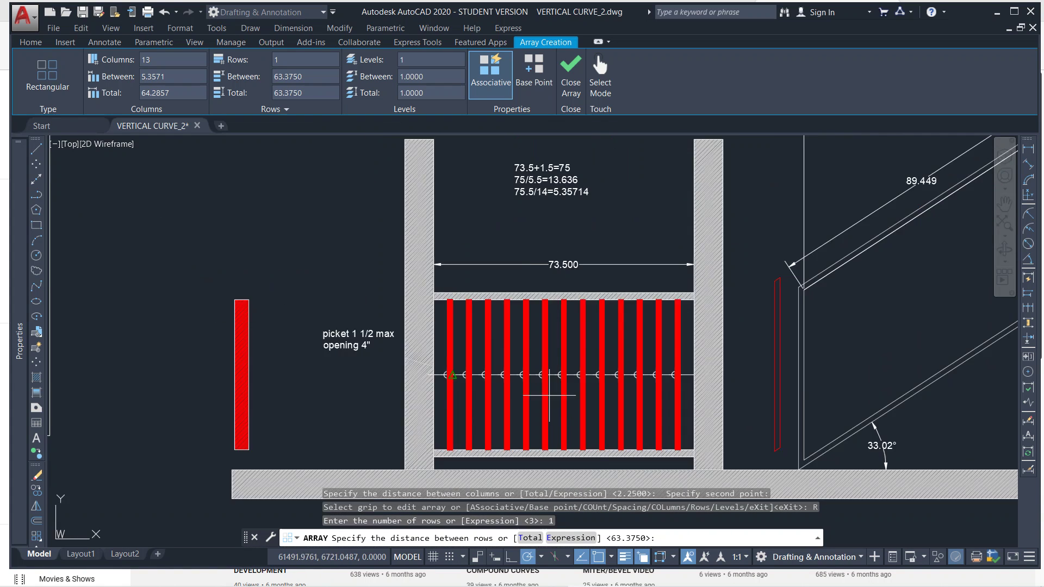
left_click(600, 271)
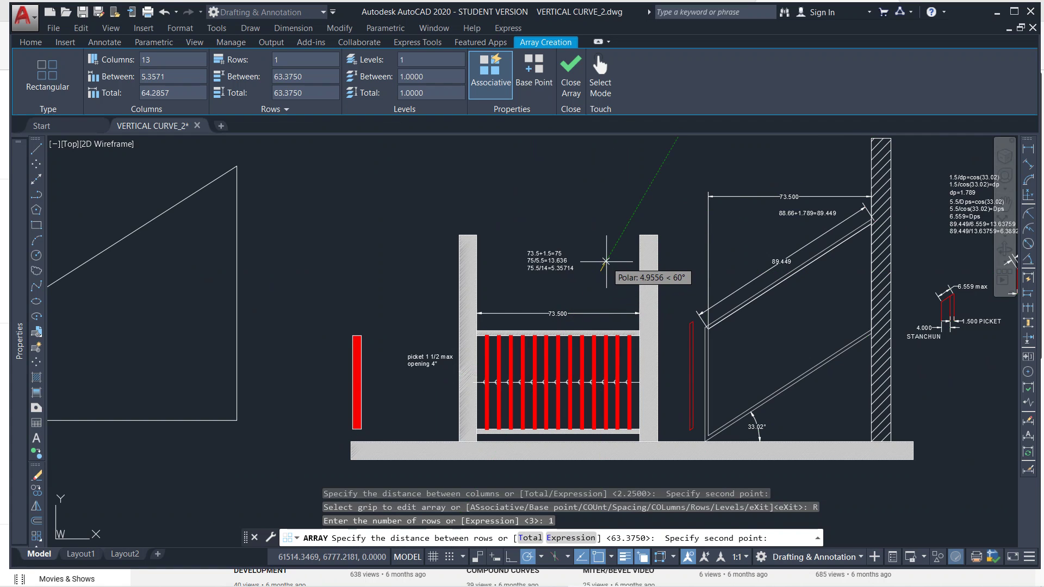
key("Escape")
key("Return")
Step: Try extending the picket array's column count past the opening's right post
left_click(536, 375)
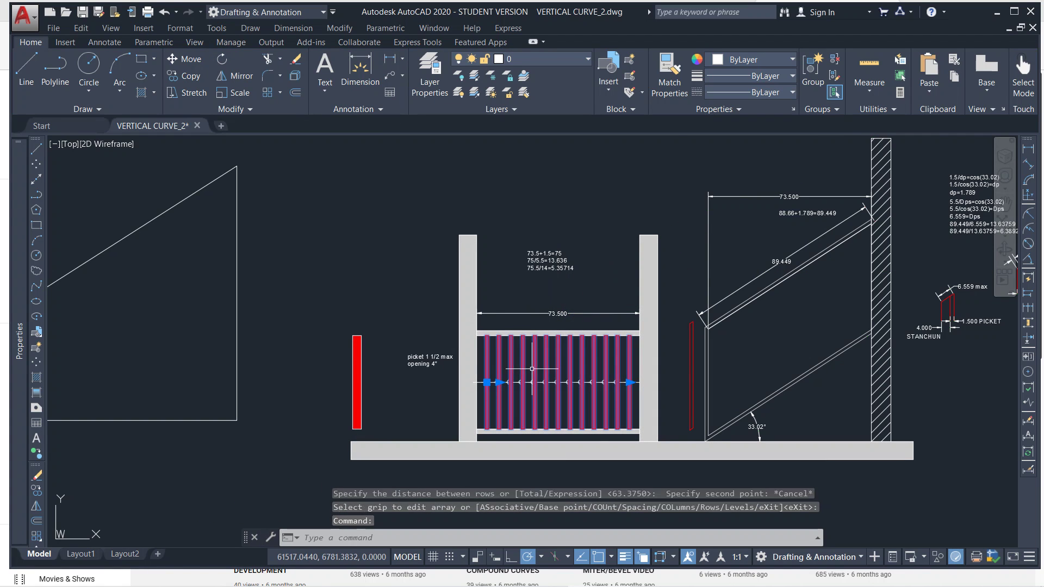
left_click(629, 382)
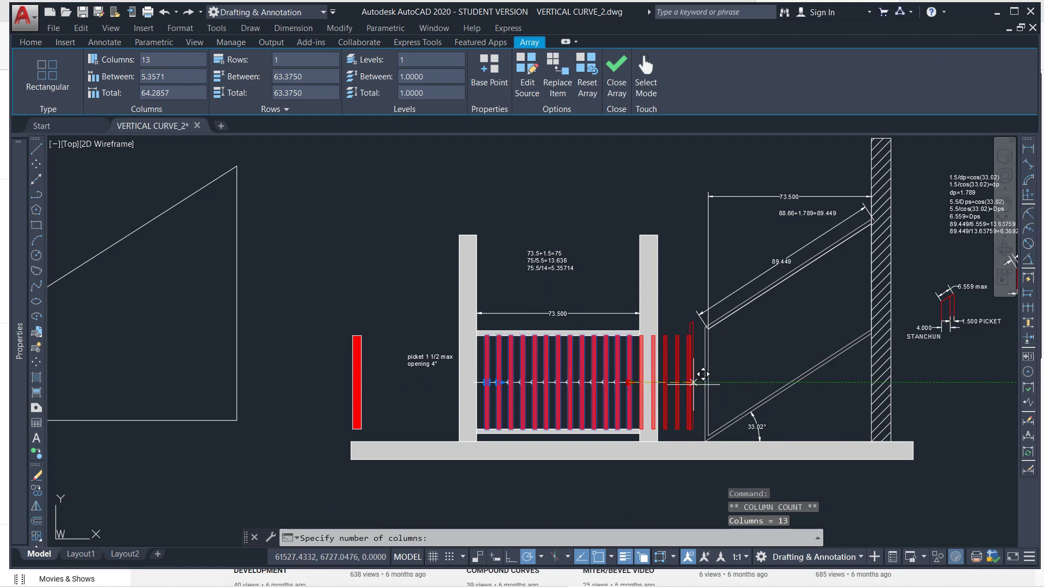
key("Escape")
key("Escape")
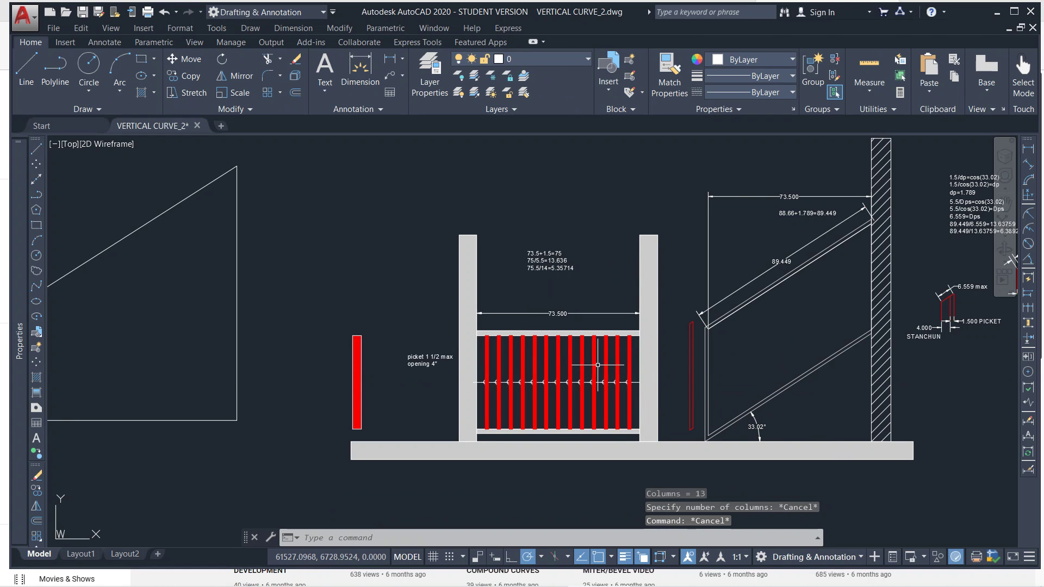
scroll(728, 303, "up", 2)
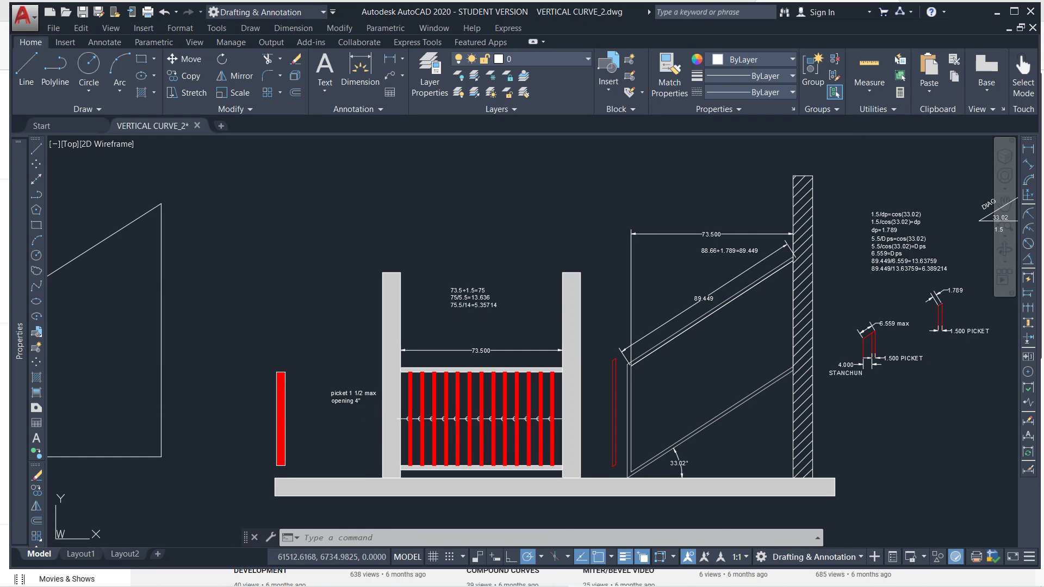
key("Escape")
key("Escape")
left_click(367, 412)
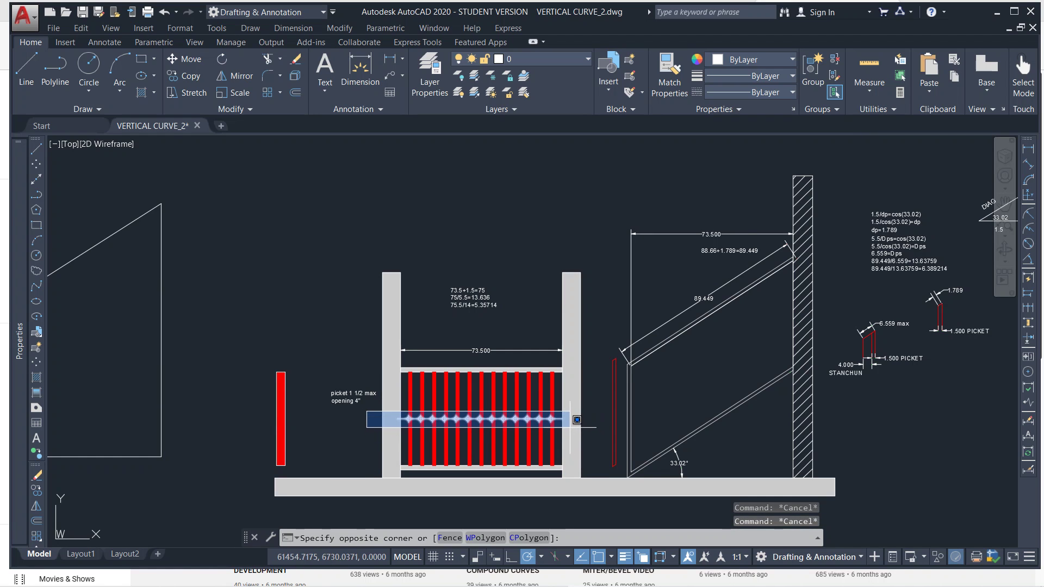
left_click(581, 423)
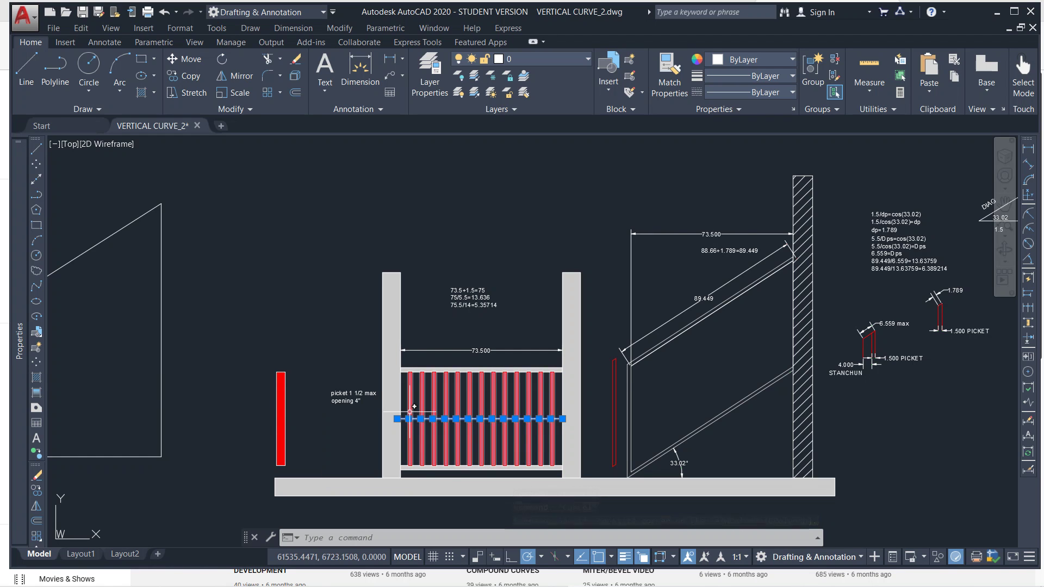
scroll(398, 413, "up", 4)
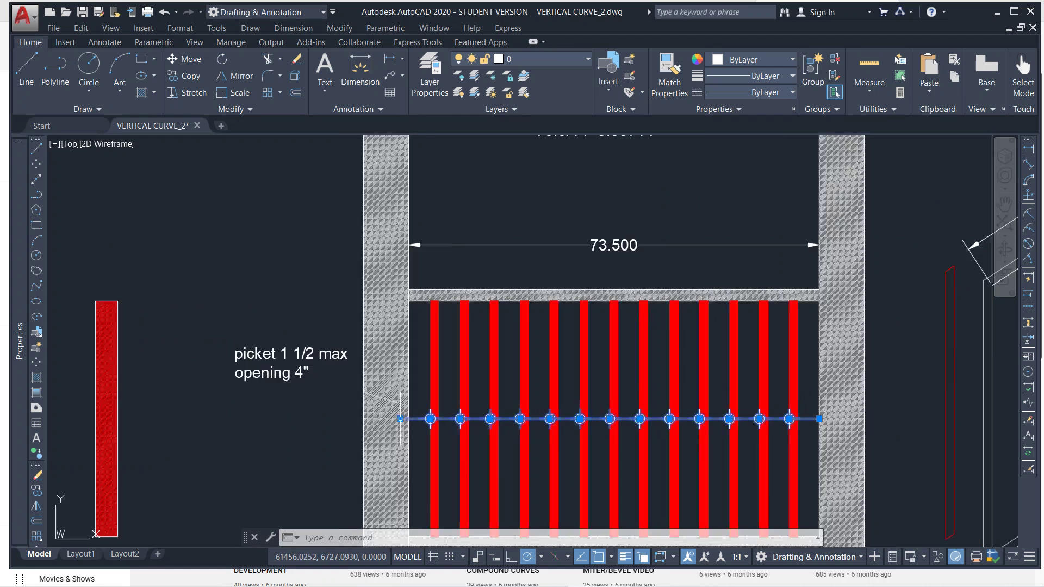
scroll(398, 413, "down", 2)
key("Escape")
key("Escape")
Step: Undo back through the picket array, the upper dimension's deletion and the picket's move to the first division point
key("ctrl+z")
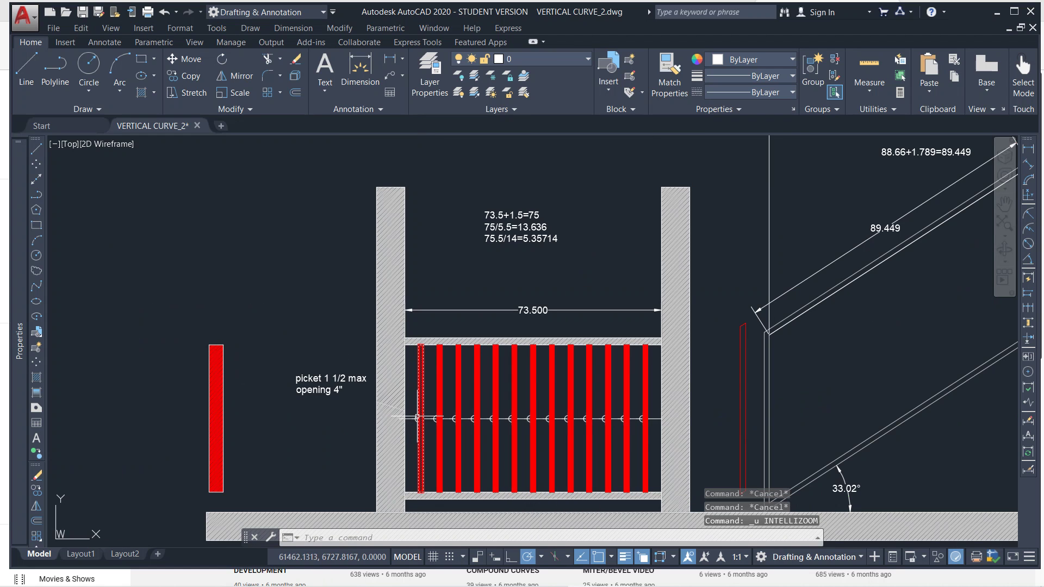
key("ctrl+z")
key("ctrl+z")
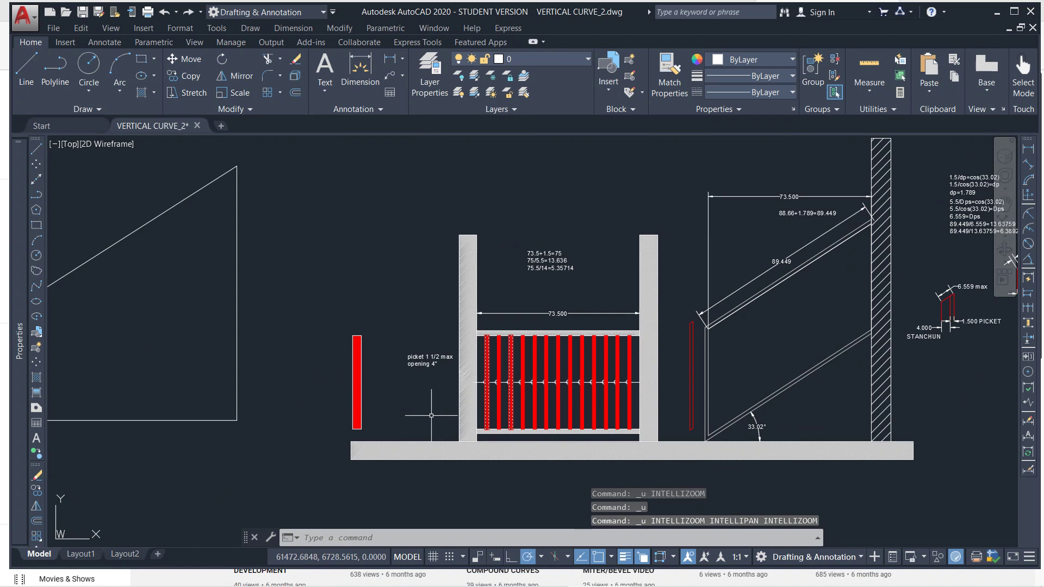
key("ctrl+z")
key("ctrl+z")
key("ctrl+z")
key("ctrl+z")
key("ctrl+z")
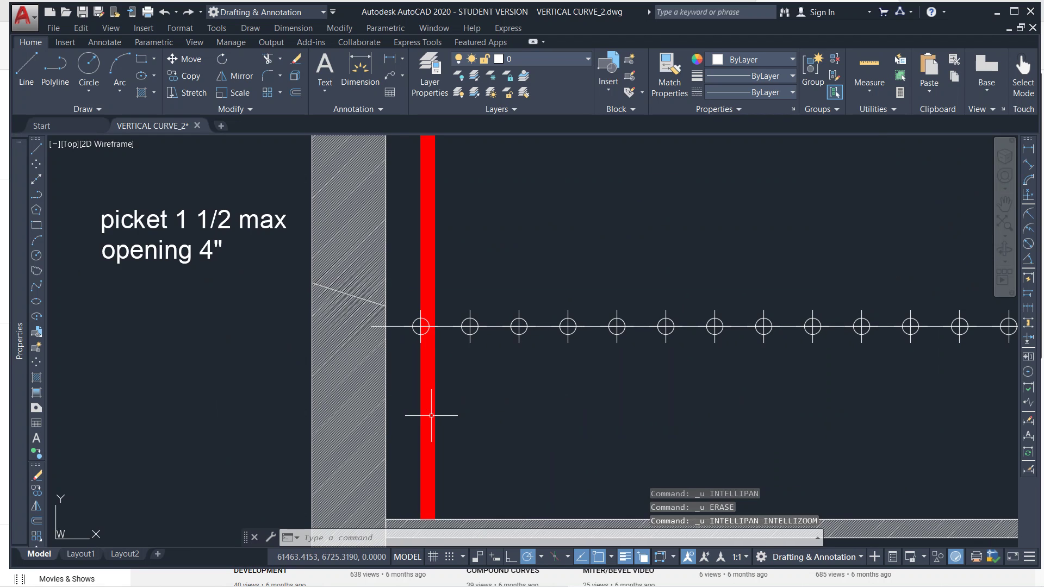
key("ctrl+z")
key("Escape")
scroll(403, 355, "down", 2)
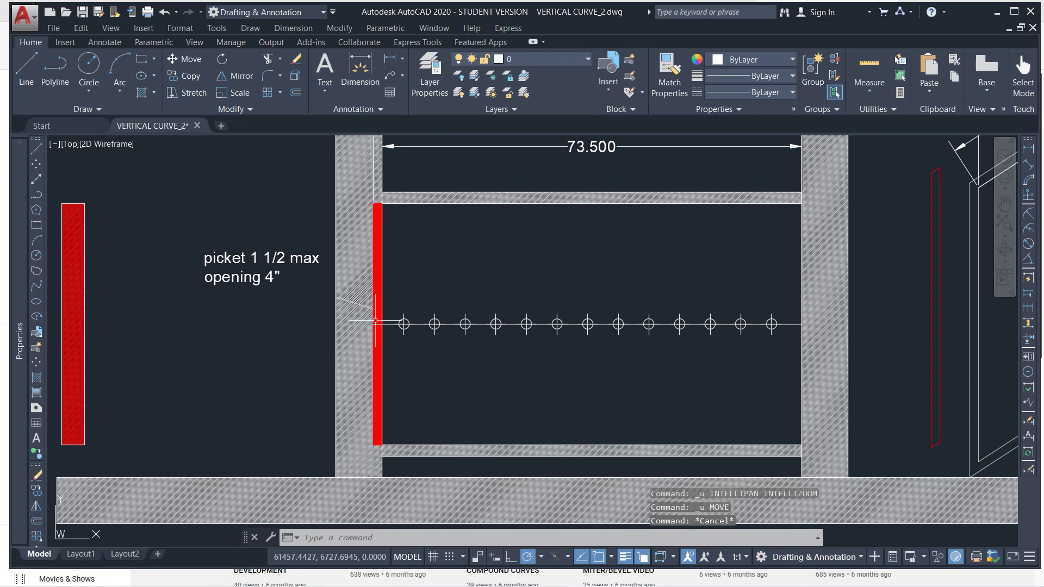
Step: Create a path array of the grouped red picket using the horizontal line across the opening as the path
left_click(378, 283)
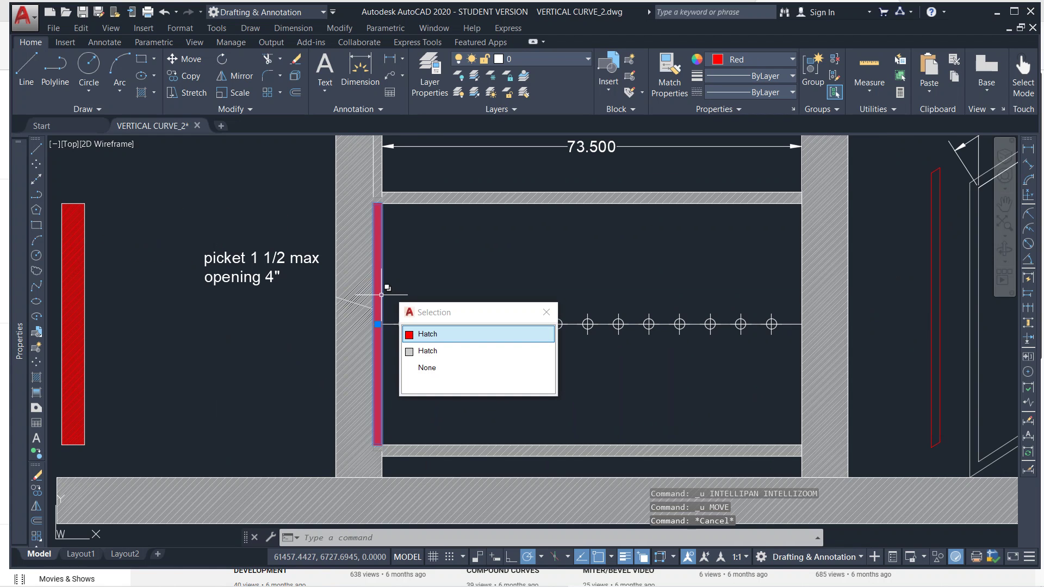
key("Escape")
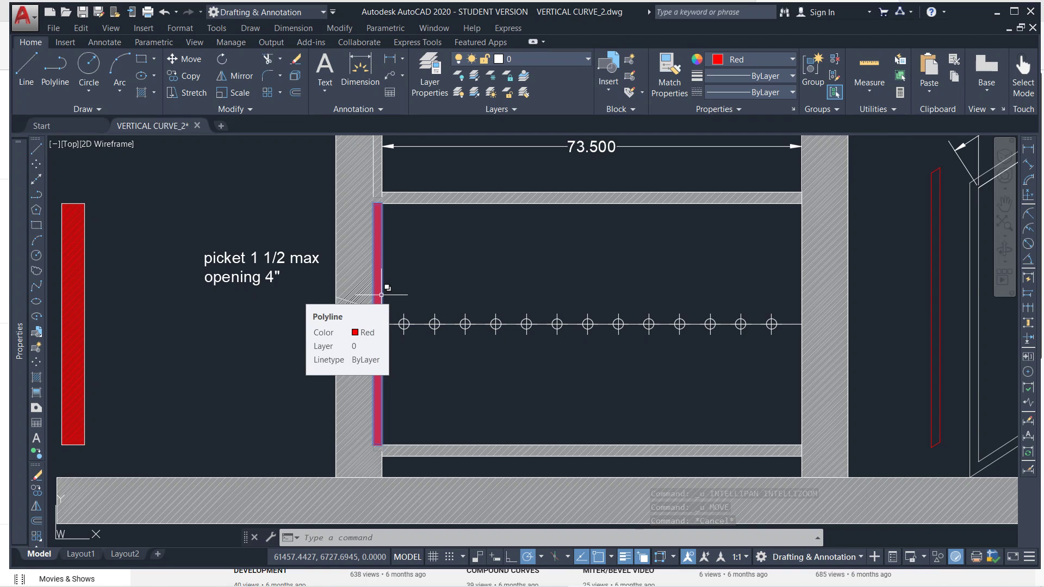
type("AR")
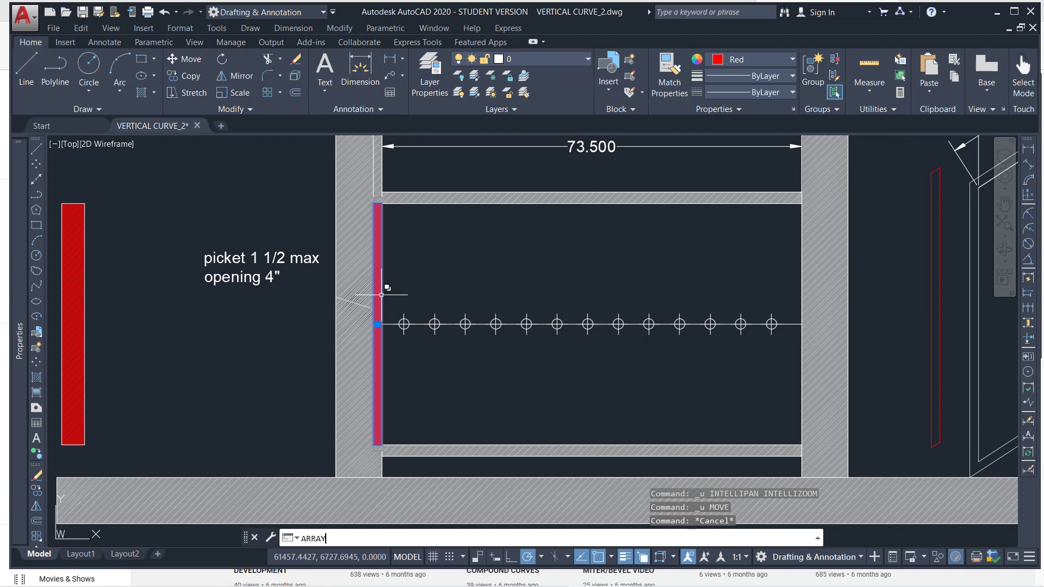
type("RAY")
key("Return")
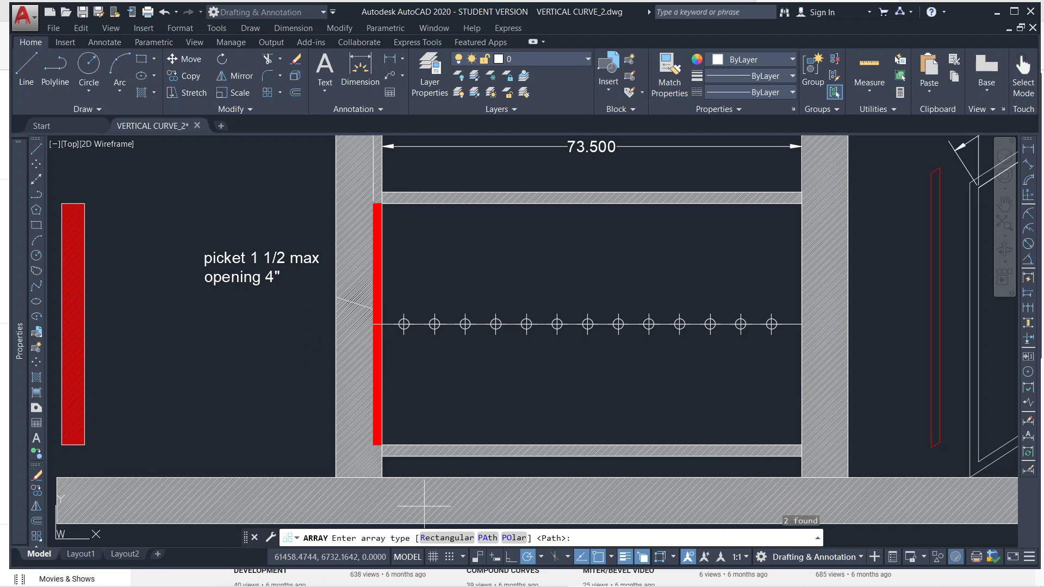
left_click(486, 538)
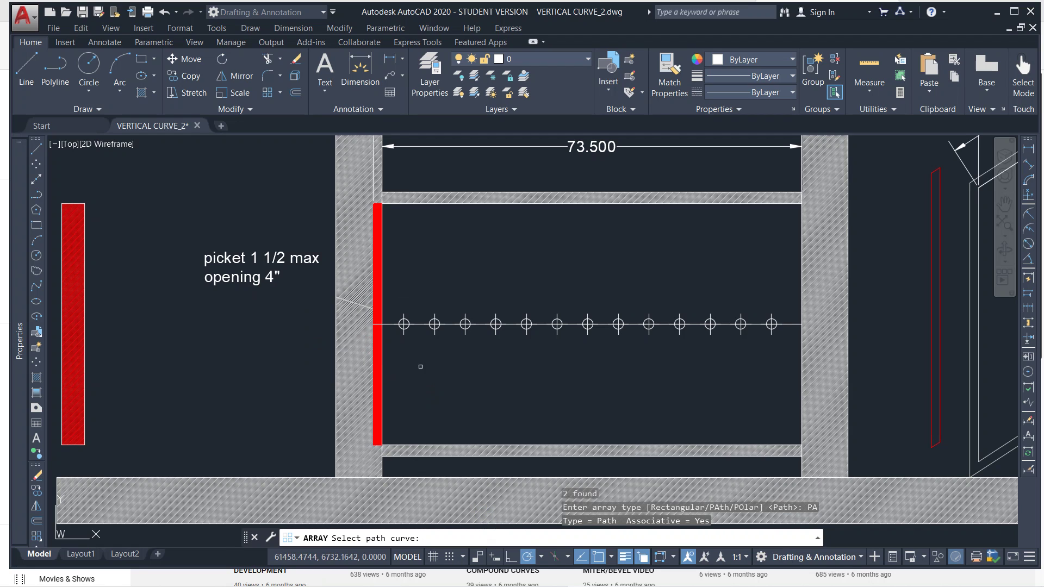
left_click(410, 325)
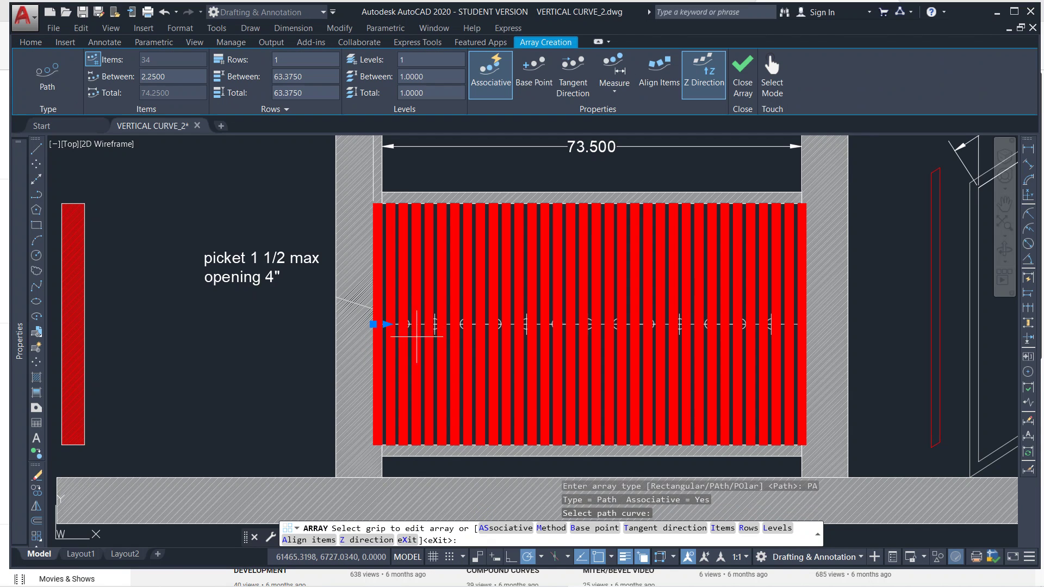
Step: Make the path array non-associative and use the Measure method for it
left_click(492, 528)
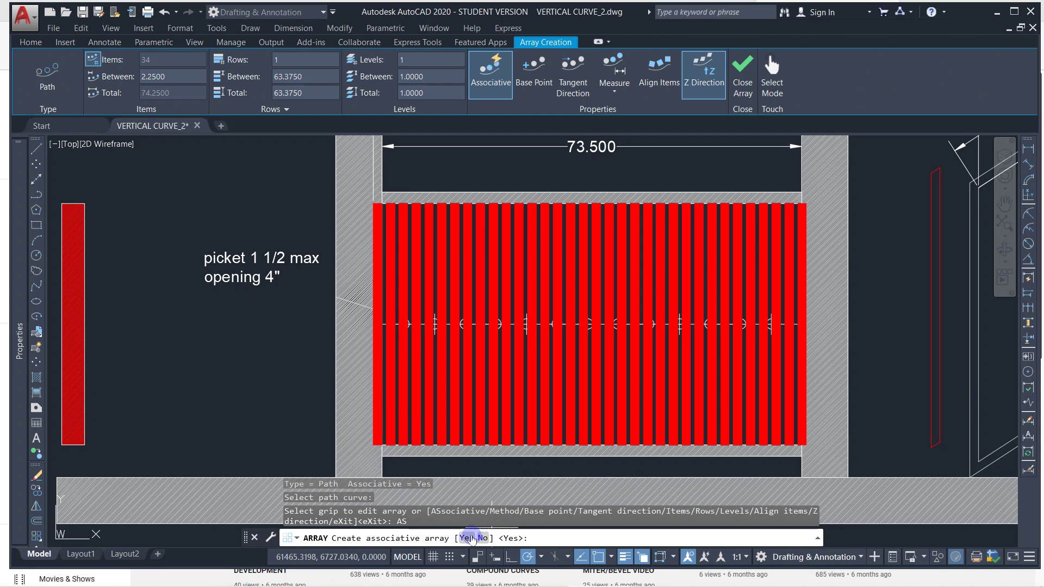
left_click(483, 538)
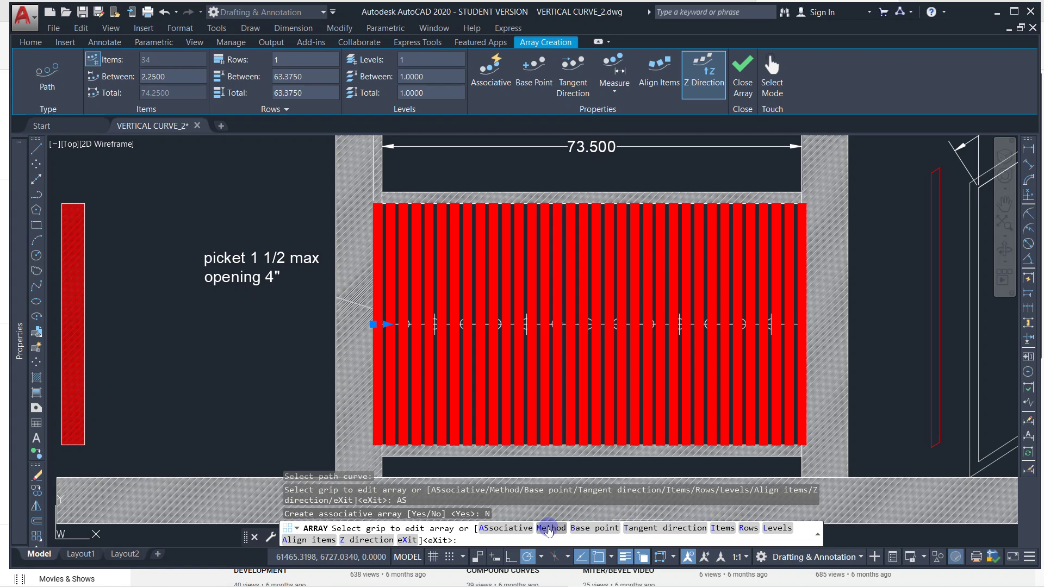
left_click(548, 529)
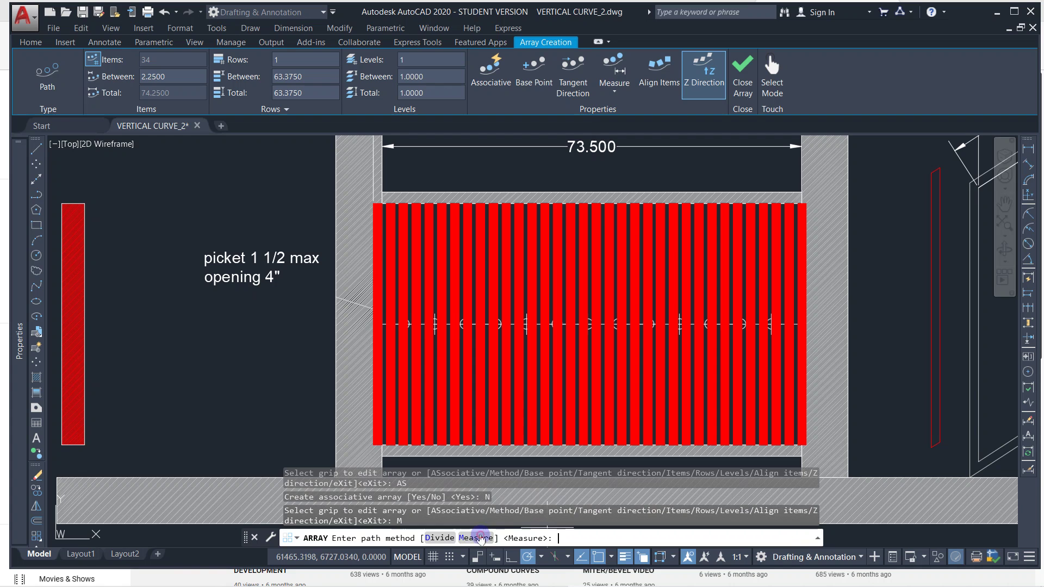
left_click(480, 538)
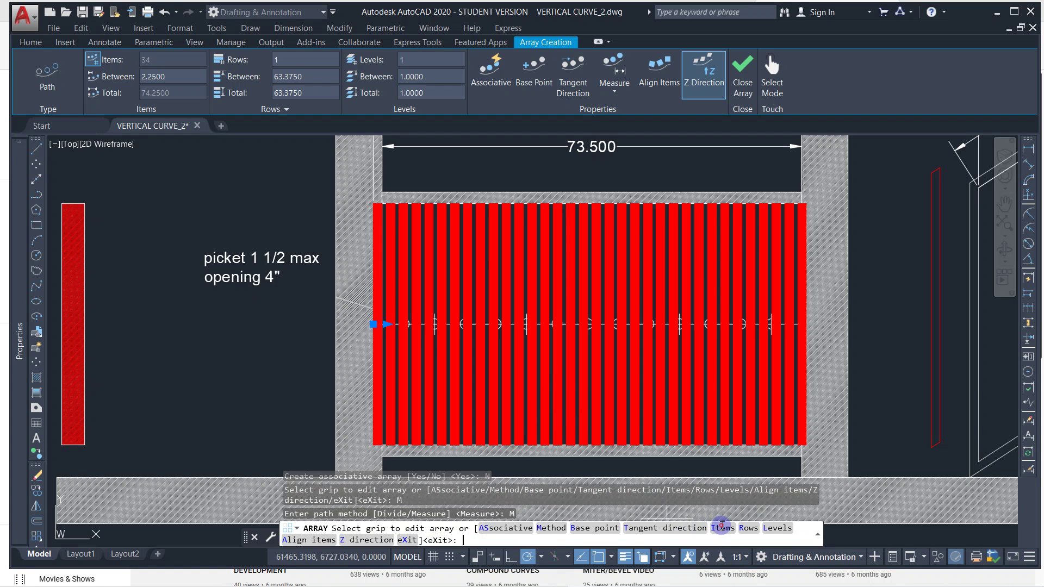
Step: Space the path array's pickets 5.3571 apart using two neighbouring division points, accept 15 items, and finish the array
left_click(722, 527)
scroll(601, 373, "up", 5)
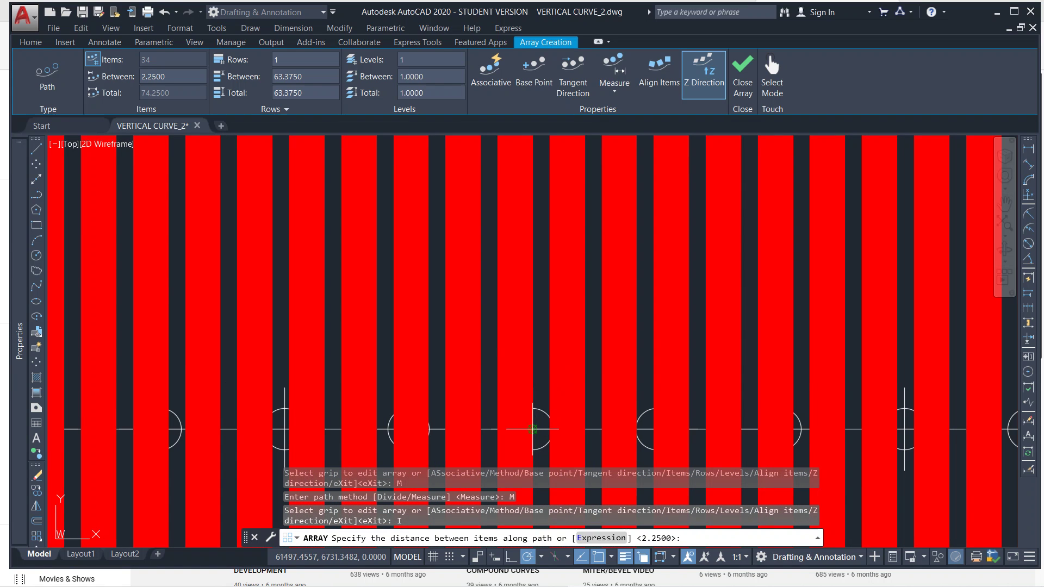
left_click(532, 429)
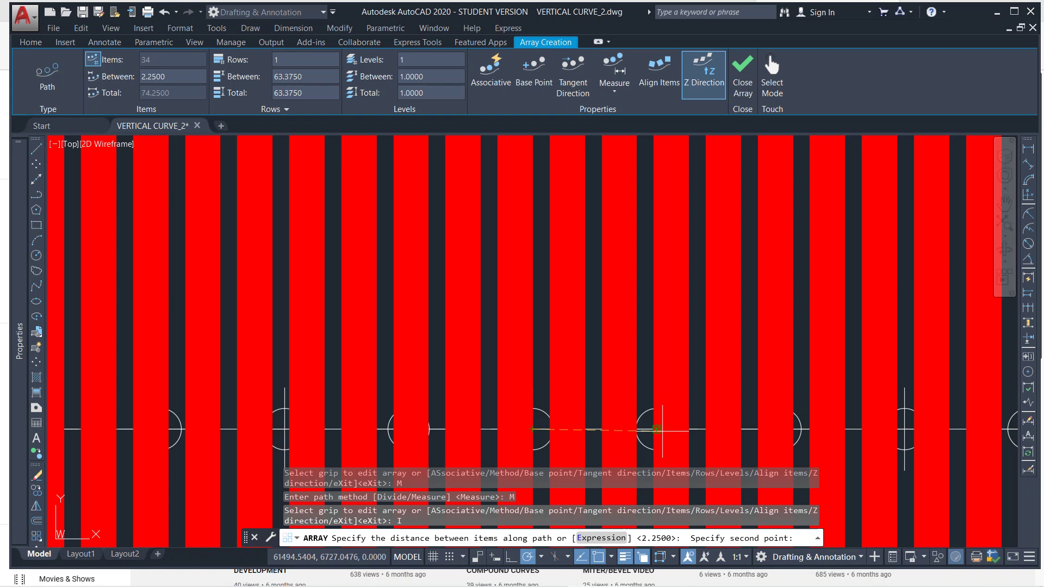
left_click(656, 429)
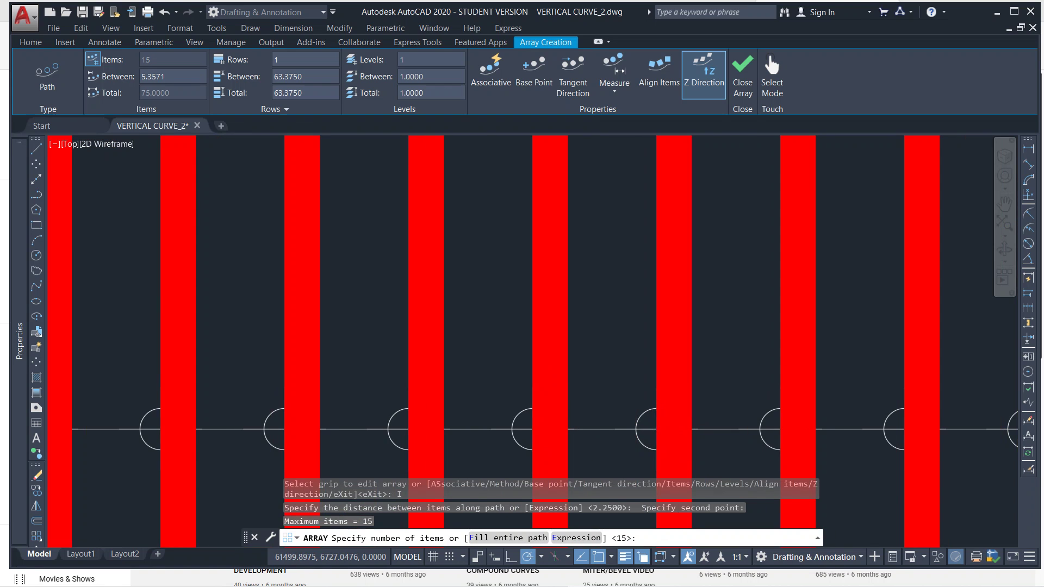
scroll(658, 429, "down", 6)
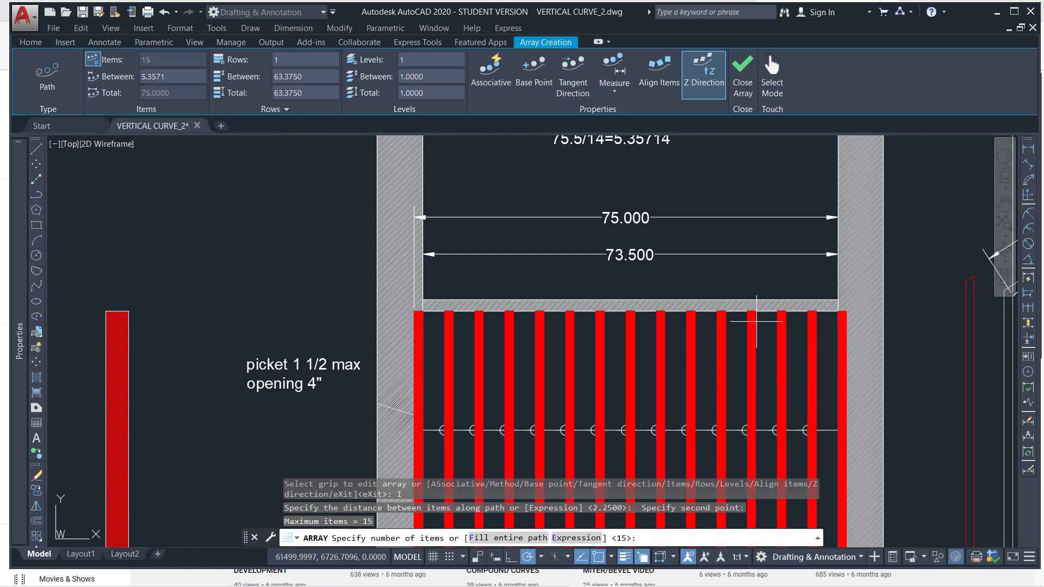
scroll(467, 343, "down", 2)
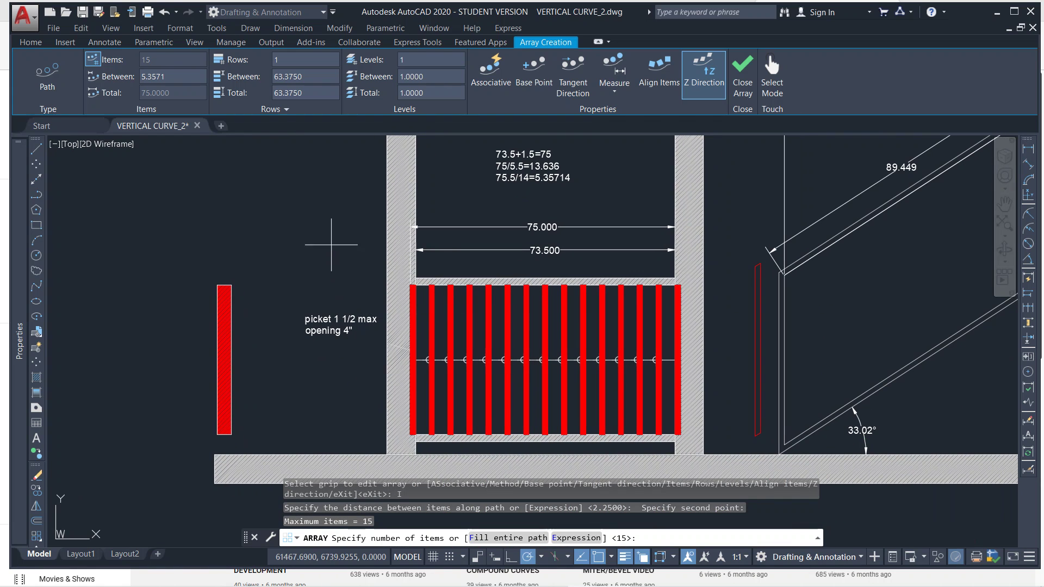
key("Return")
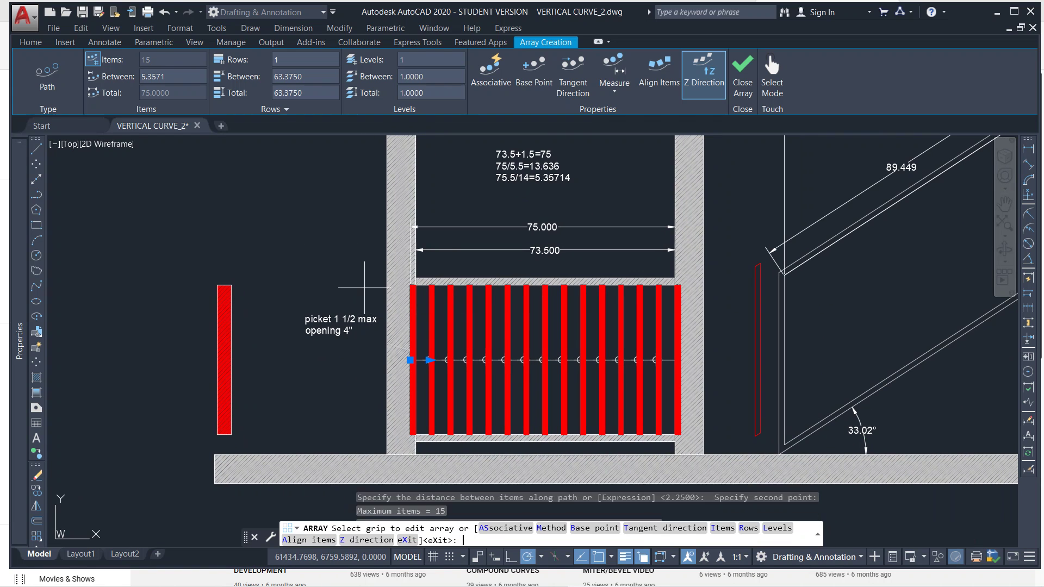
key("Escape")
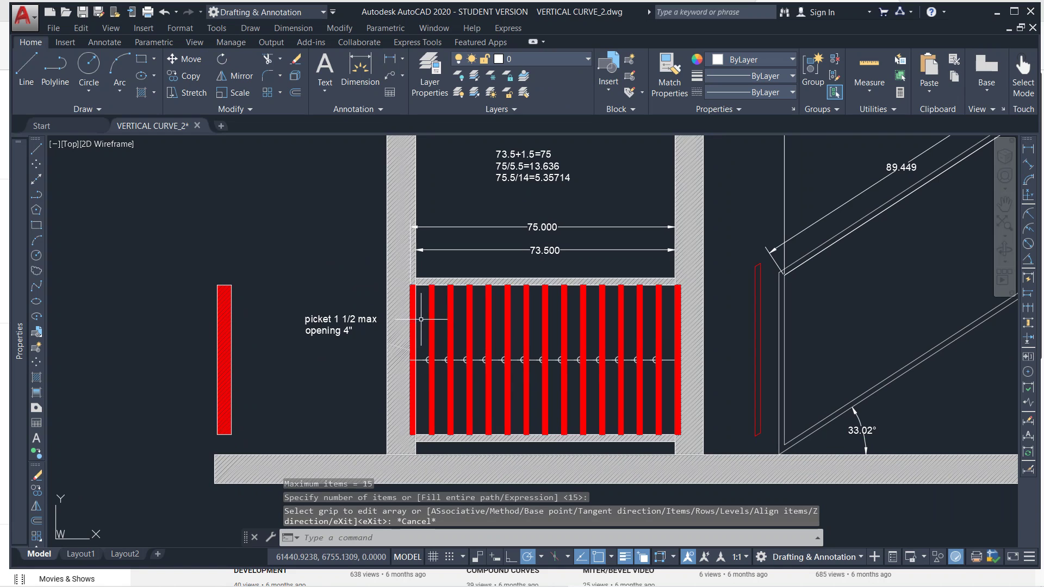
Step: Delete the first and last pickets of the array that overlap the posts on either side of the opening
left_click(413, 313)
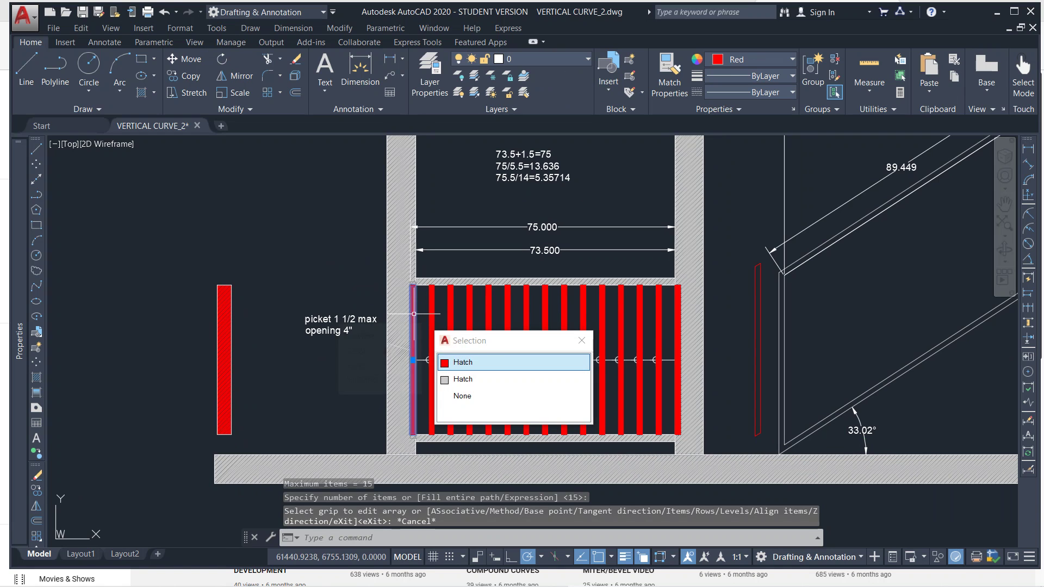
key("Delete")
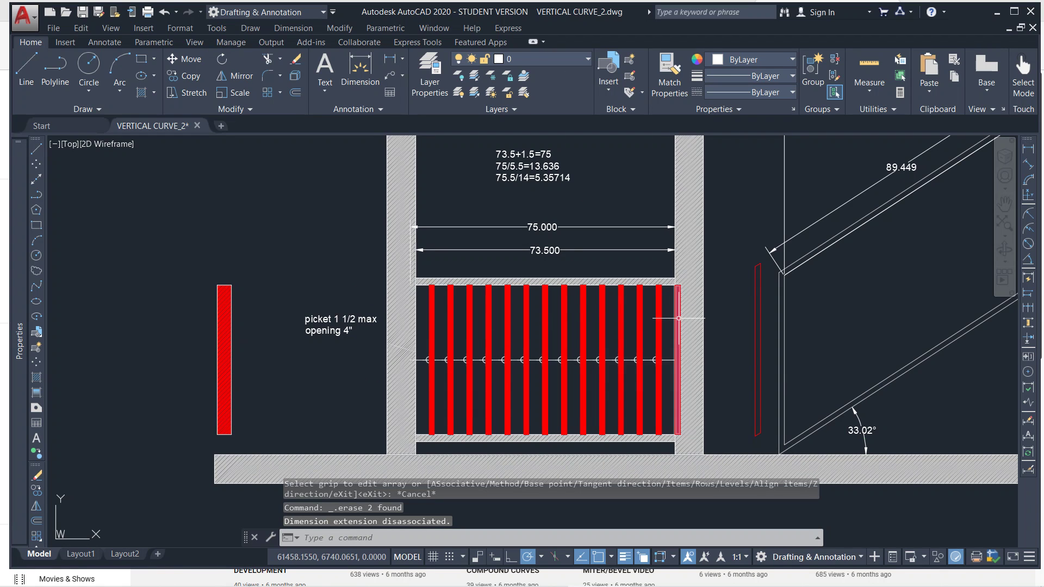
left_click(678, 318)
key("Delete")
left_click(610, 349)
left_click(584, 337)
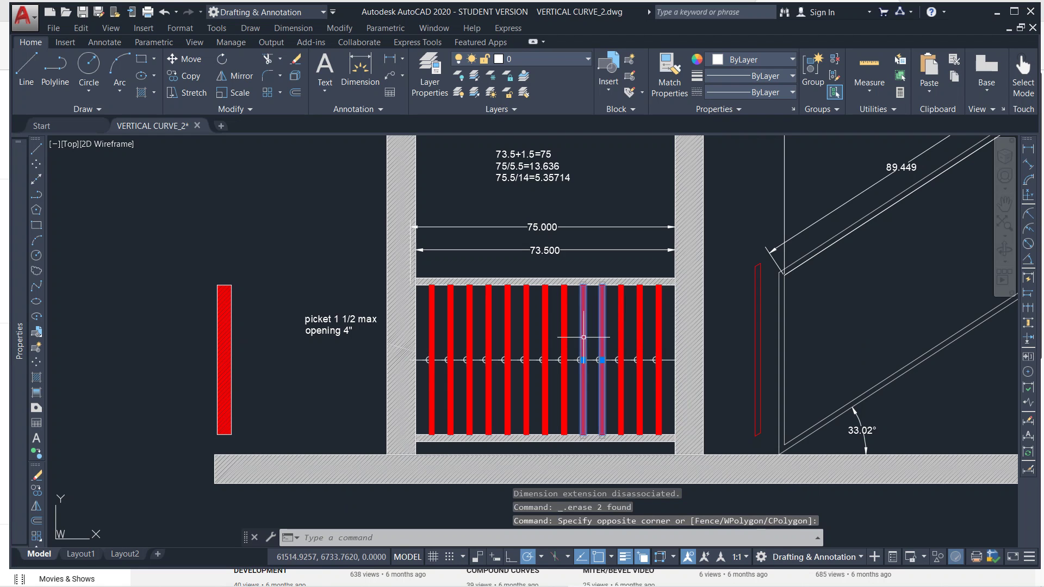
key("Escape")
key("Escape")
middle_click_drag(627, 332, 416, 305)
left_click(554, 275)
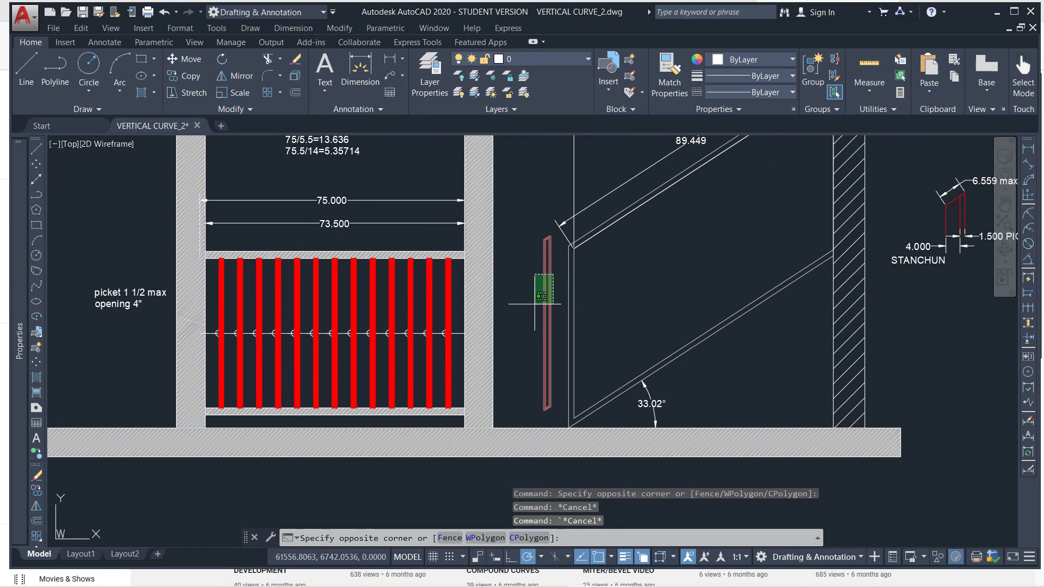
key("Escape")
key("Escape")
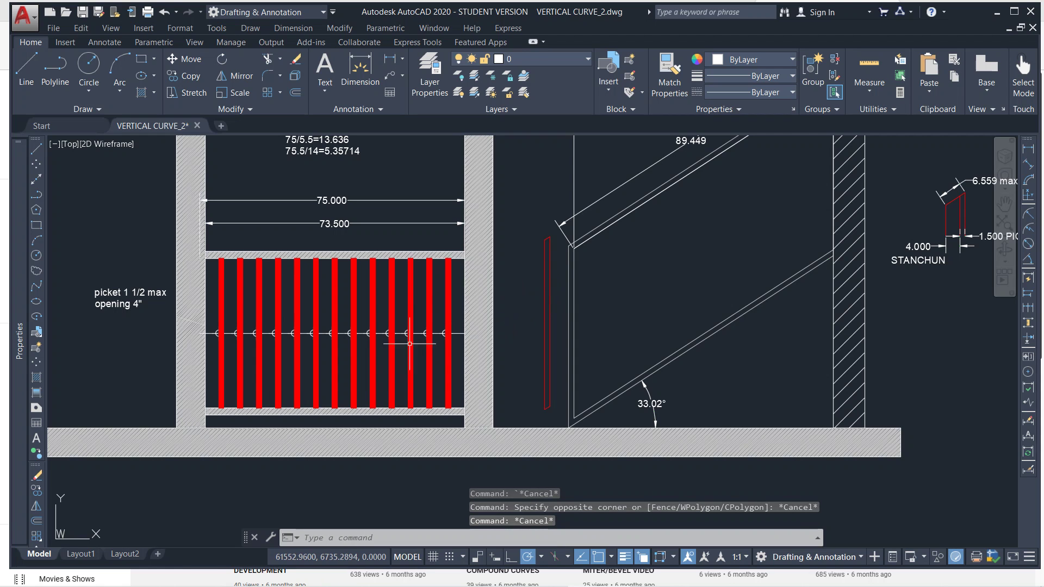
scroll(381, 345, "down", 2)
scroll(408, 343, "up", 4)
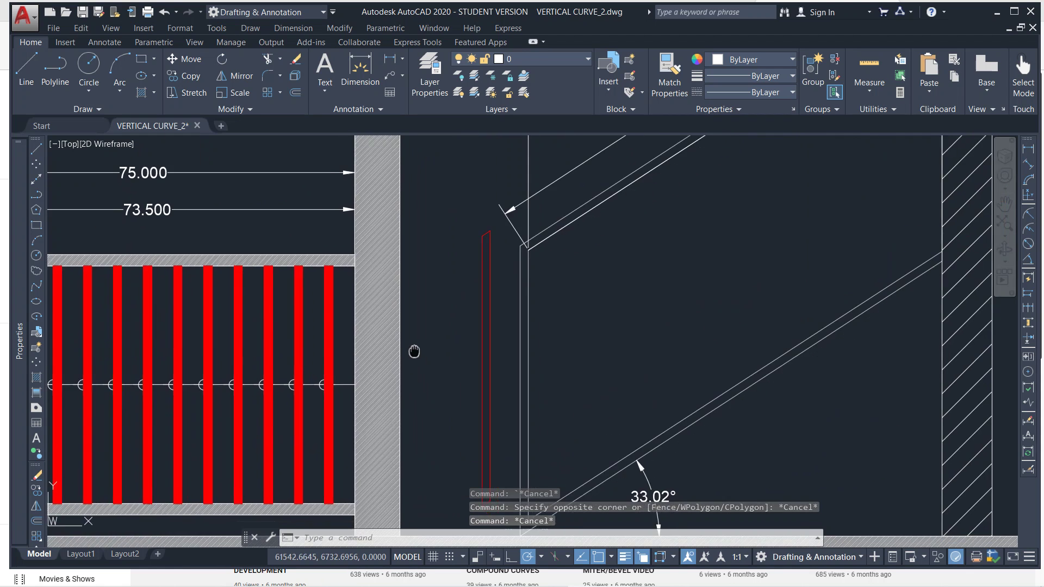
scroll(398, 324, "down", 2)
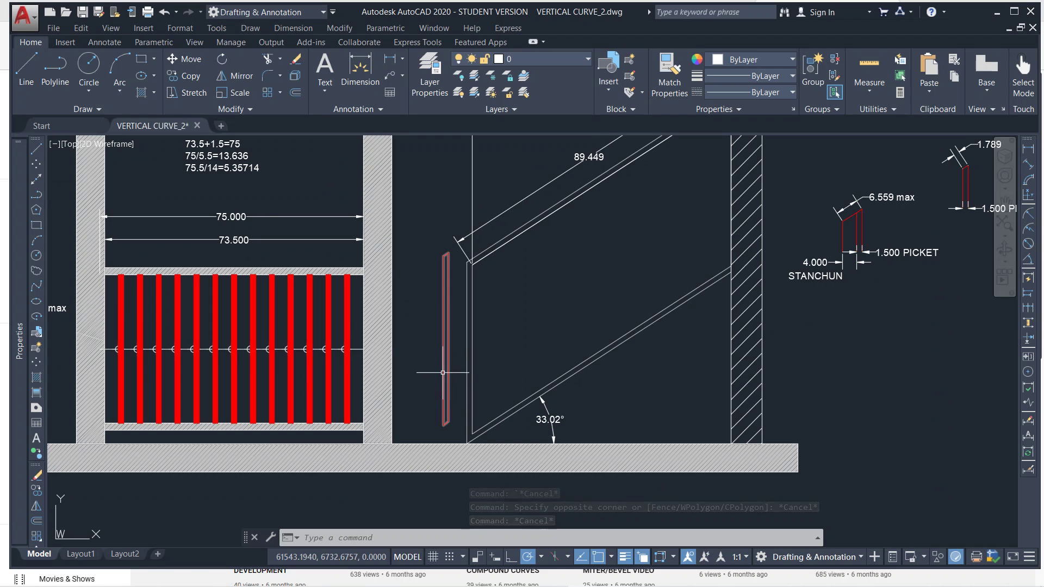
key("Escape")
key("Escape")
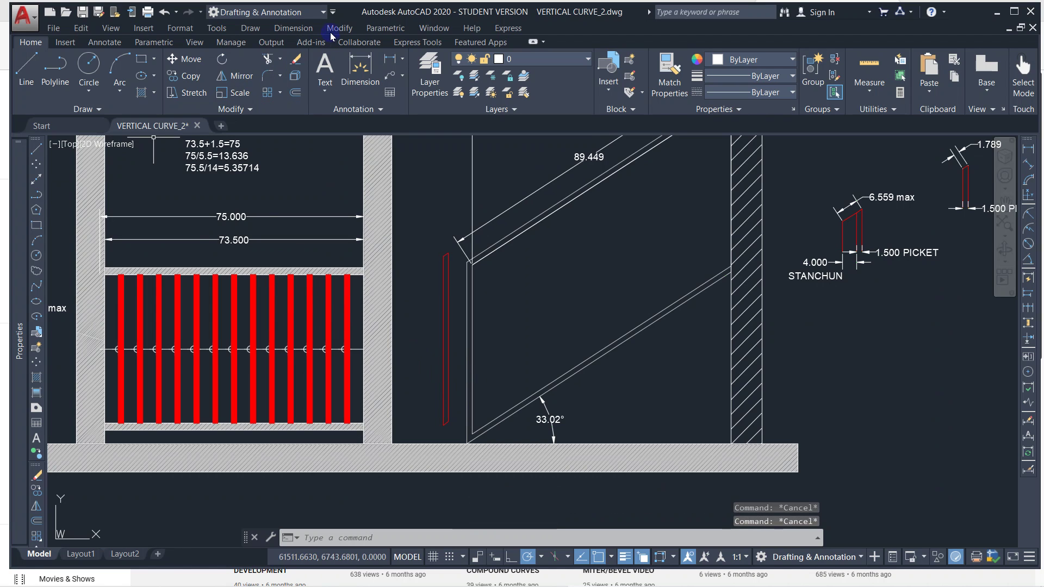
Step: Fill the slanted-top picket outline beside the sloped railing with a Solid hatch
left_click(250, 27)
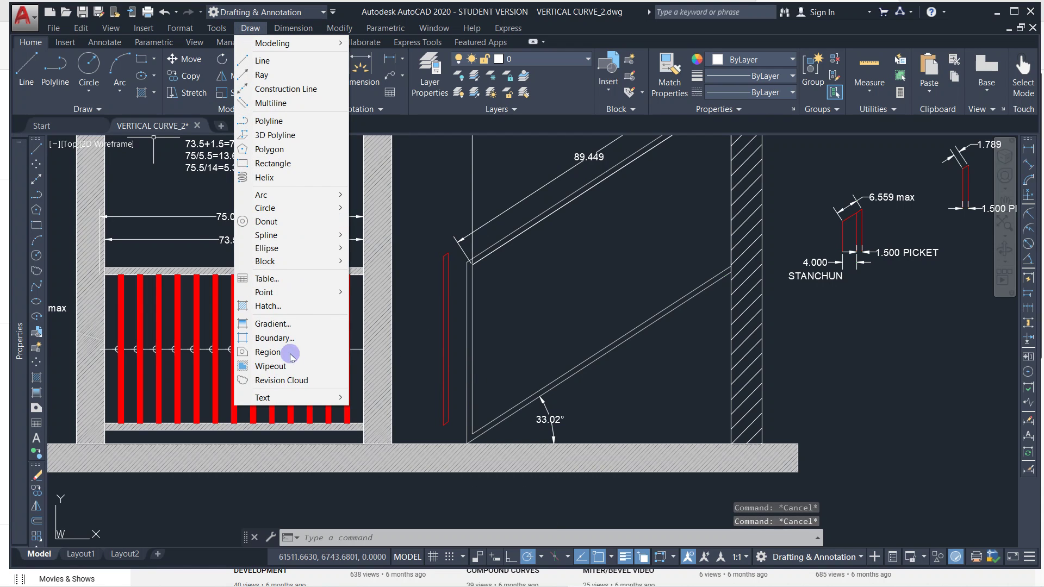
left_click(275, 306)
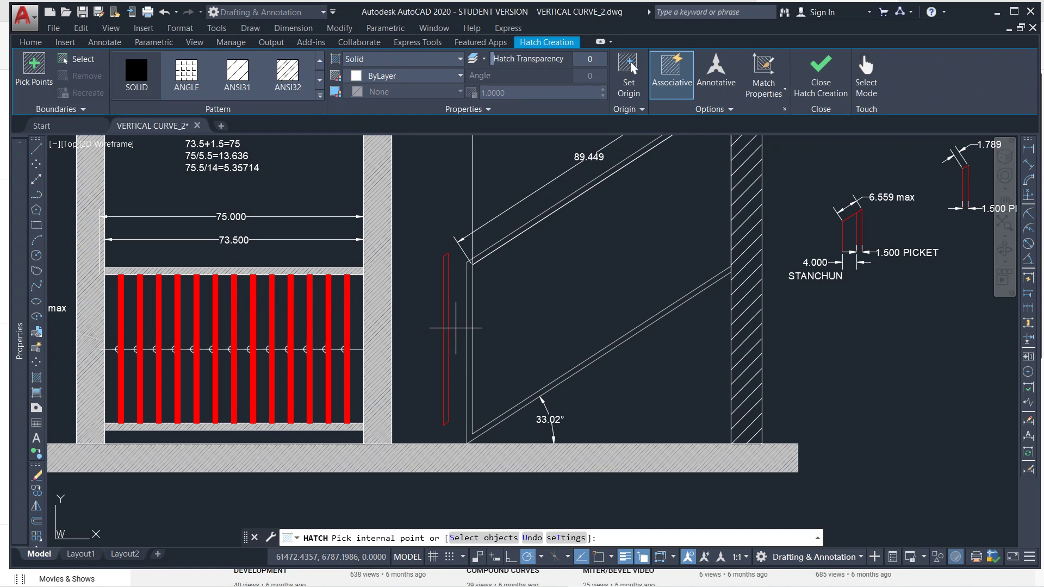
left_click(445, 320)
key("Escape")
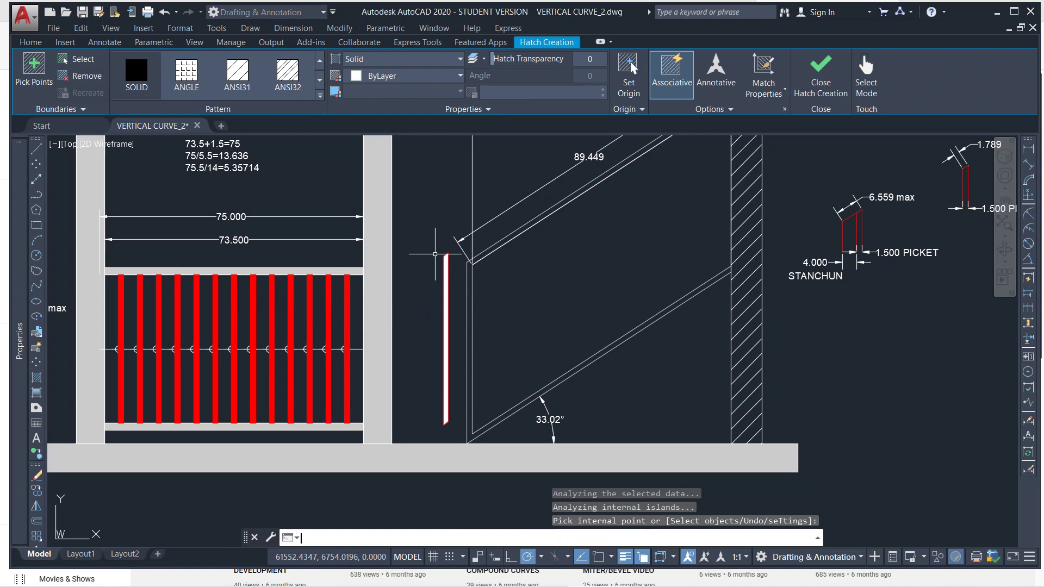
Step: Group the slanted-top picket's outline with its solid hatch
left_click(435, 254)
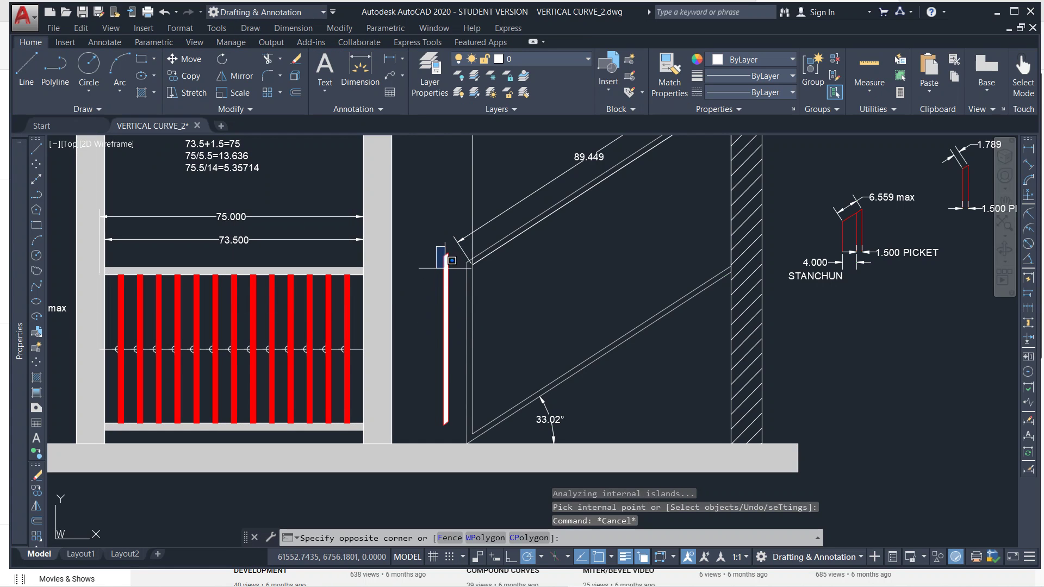
left_click(455, 433)
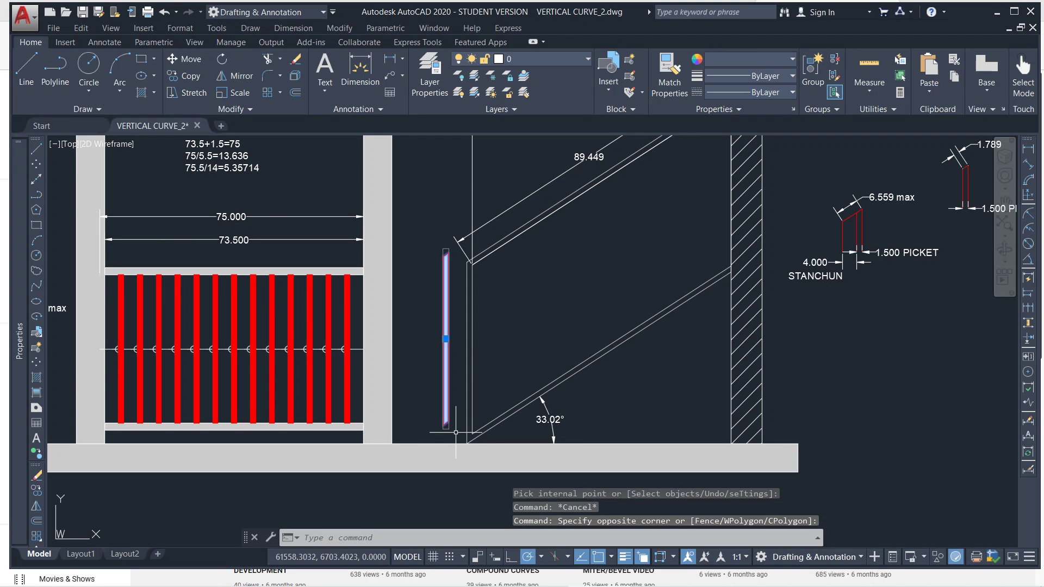
type("c")
type("ROUP")
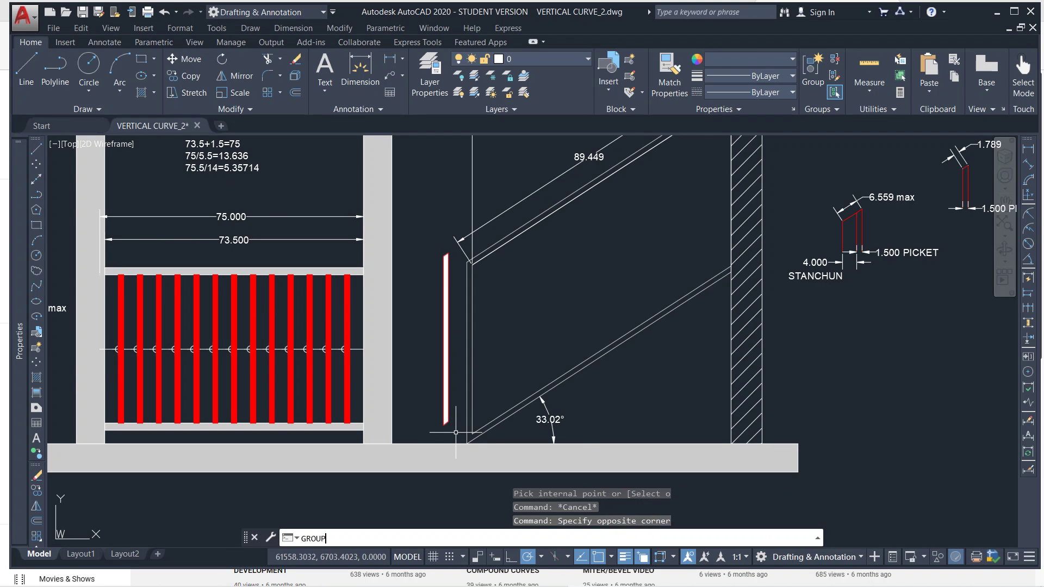
key("Return")
Step: Change the grouped slanted-top picket's color to Red
left_click(453, 294)
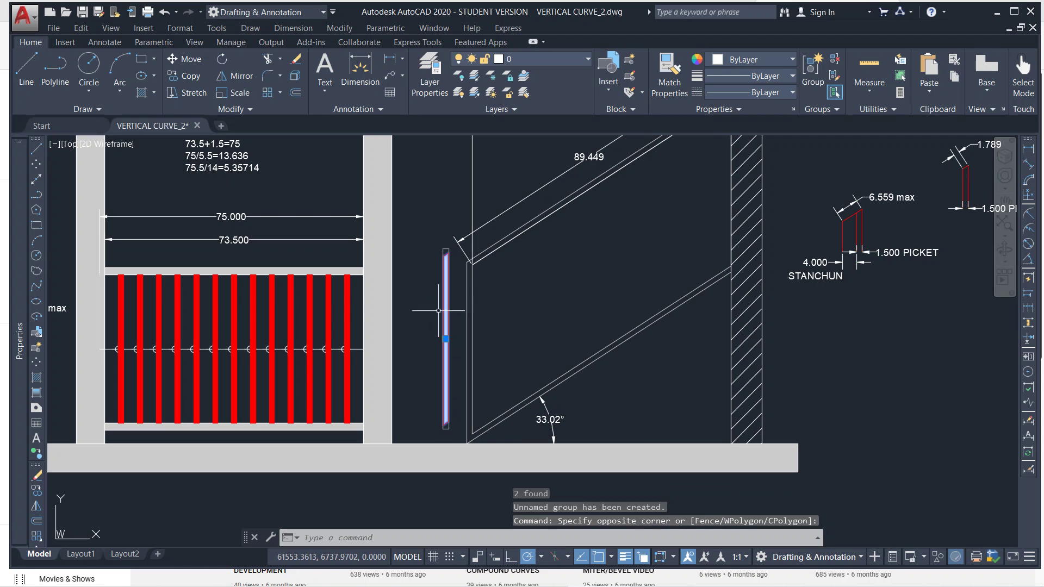
mouse_move(21, 272)
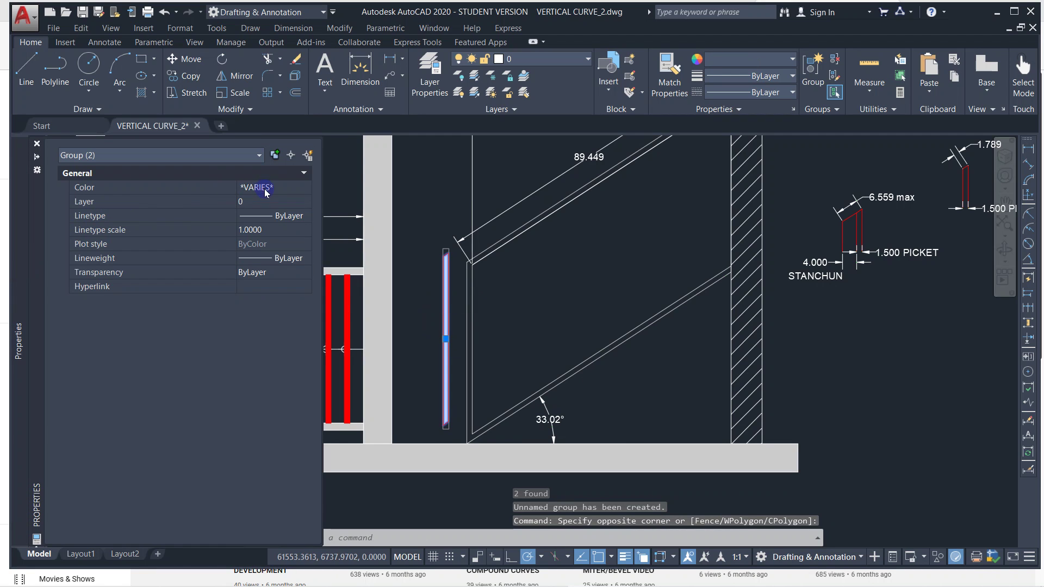
left_click(274, 190)
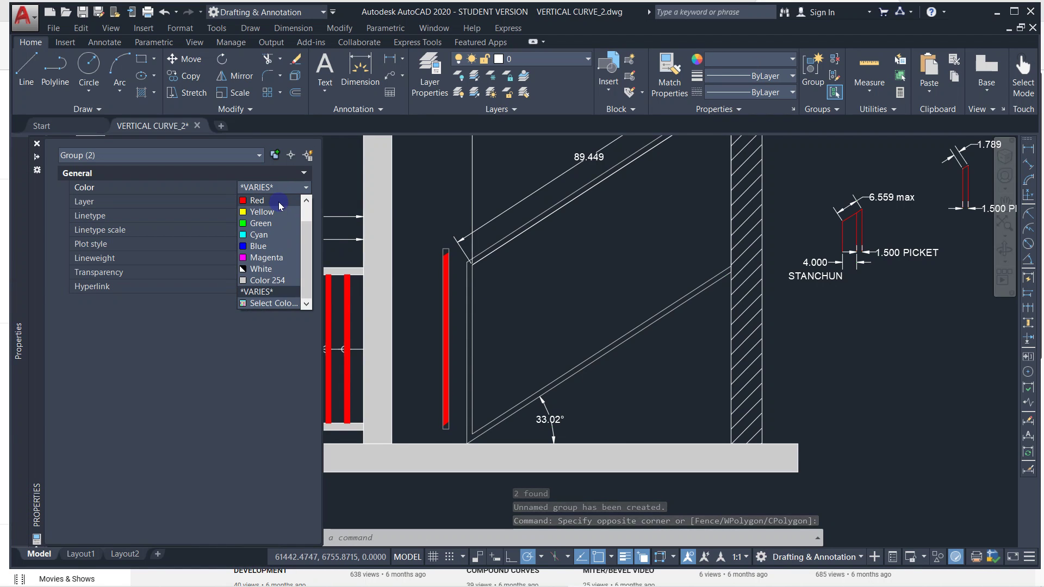
left_click(259, 211)
key("Return")
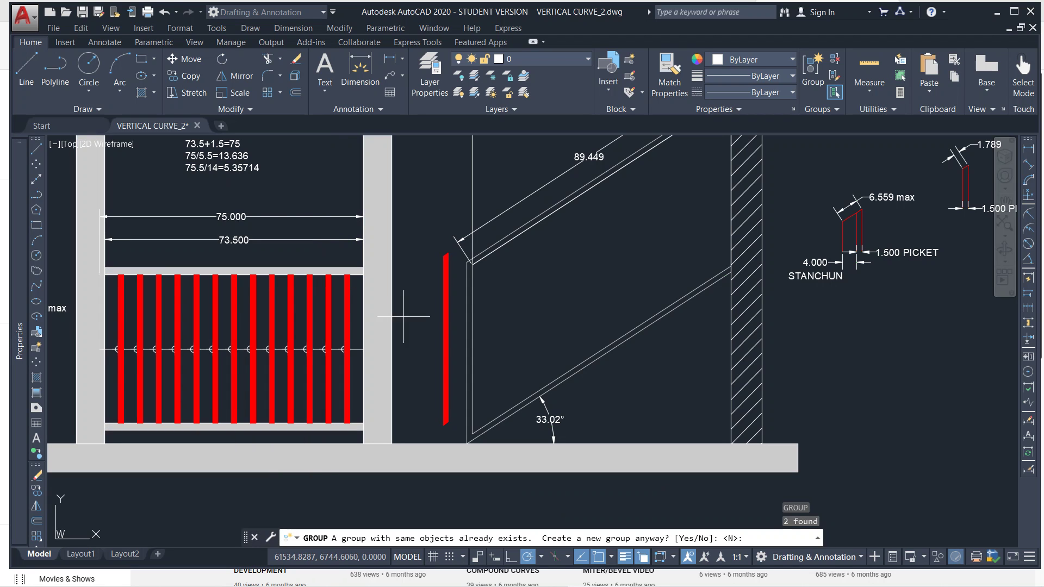
key("Escape")
Step: Move the slanted-top picket by its upper-left corner to the point where the upper sloped rail's lower edge meets the hatched wall
scroll(462, 263, "up", 4)
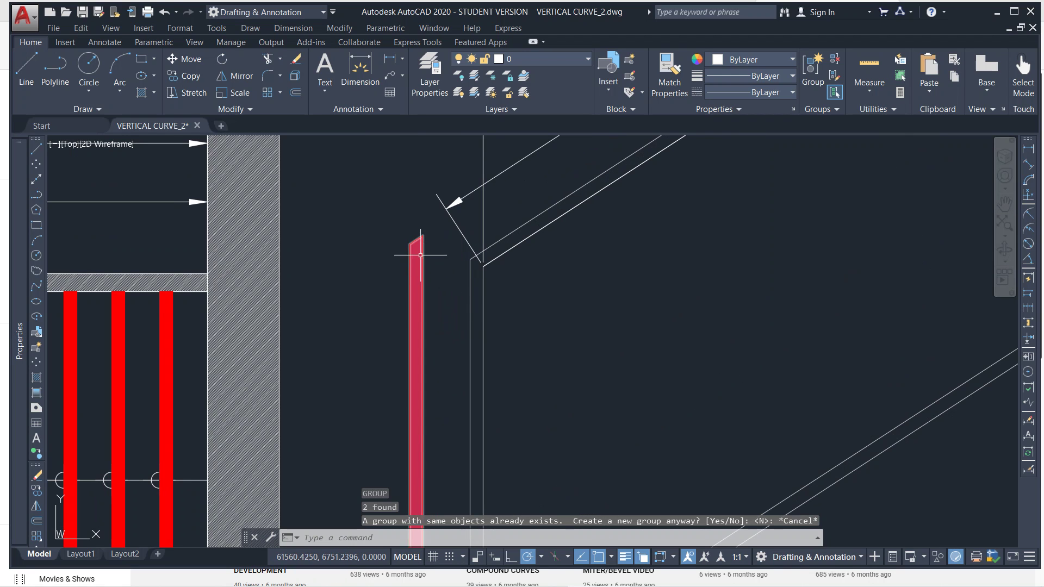
left_click(423, 225)
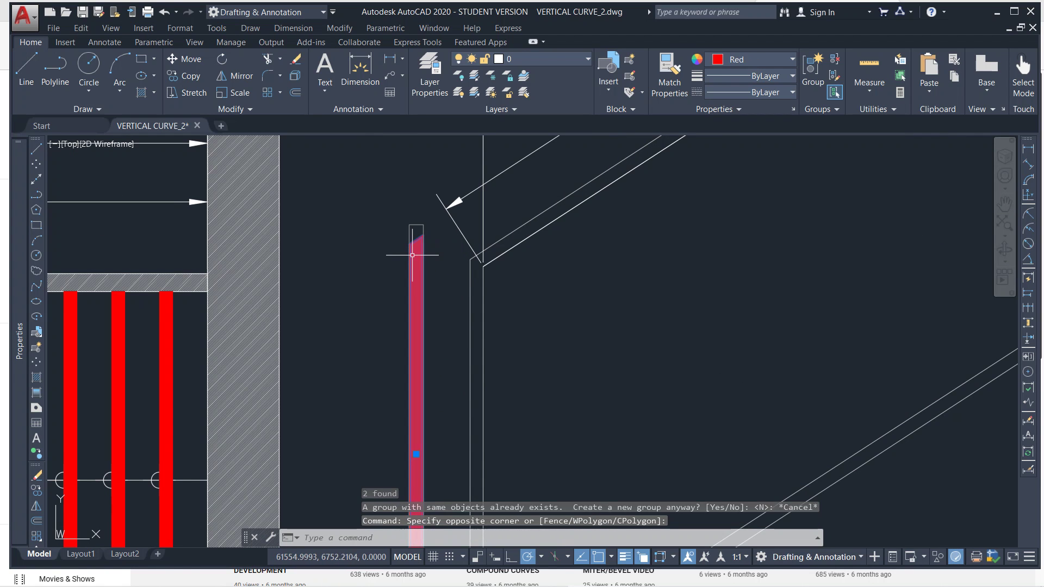
left_click(412, 255)
type("m")
key("Return")
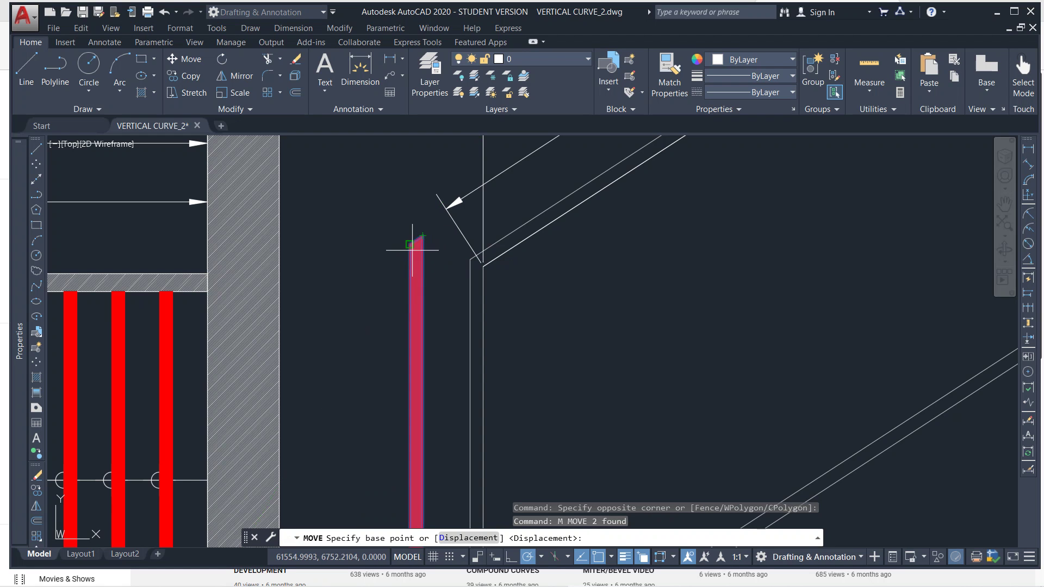
left_click(410, 244)
scroll(414, 250, "down", 6)
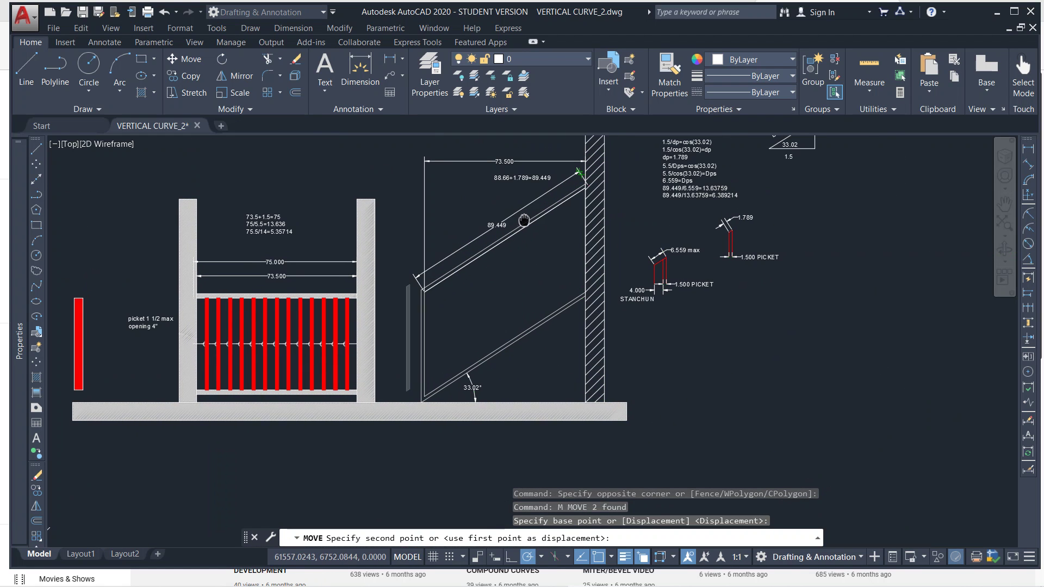
scroll(584, 179, "up", 5)
middle_click_drag(593, 186, 555, 291)
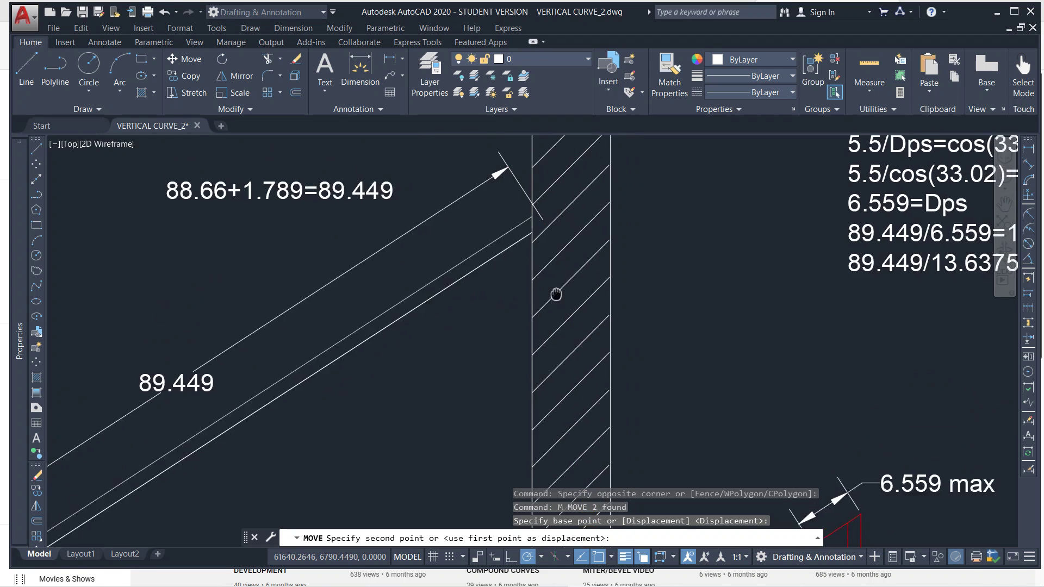
scroll(538, 248, "up", 1)
left_click(538, 249)
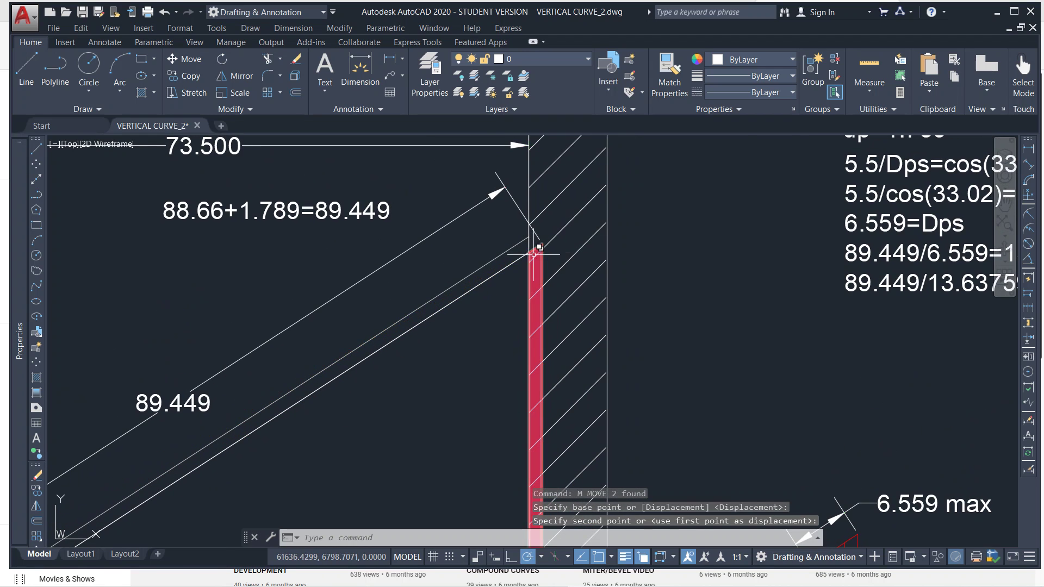
scroll(546, 256, "down", 3)
key("Escape")
Step: Stretch the upper end of the sloped rail dimension to the red picket's upper-left corner at the hatched wall
left_click(543, 249)
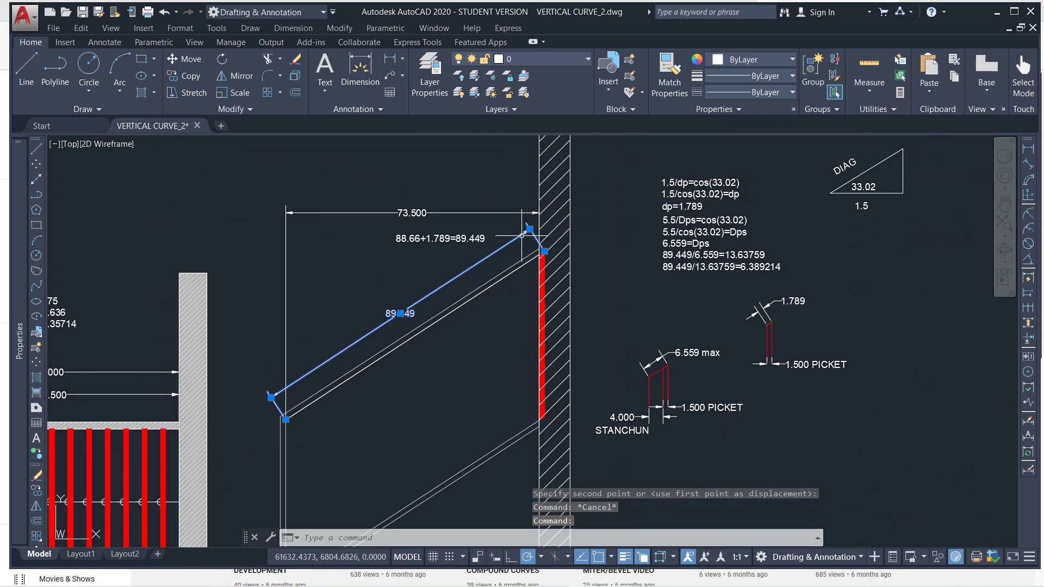
left_click(545, 251)
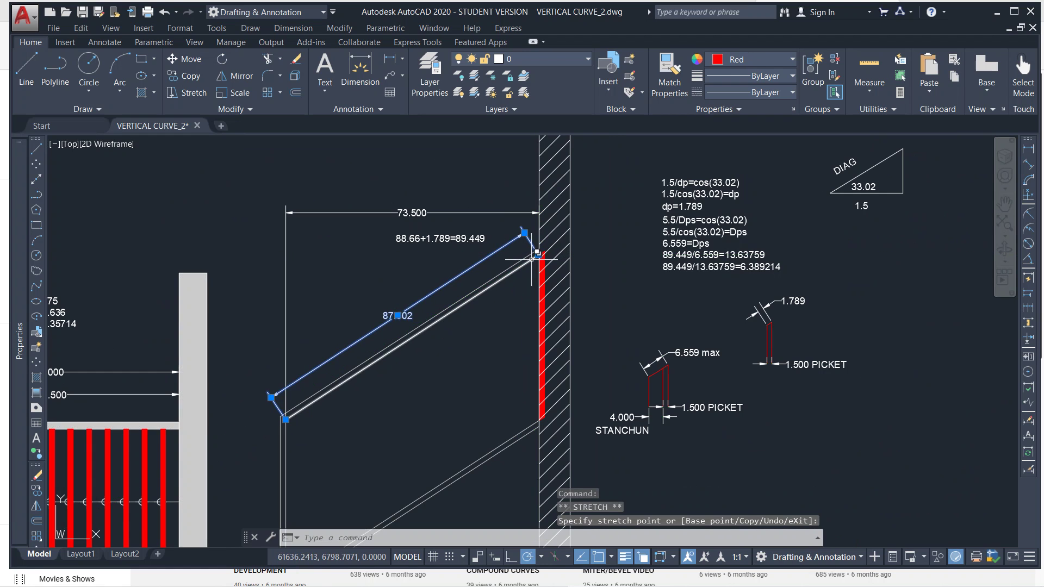
scroll(537, 255, "up", 2)
key("Escape")
scroll(502, 261, "up", 2)
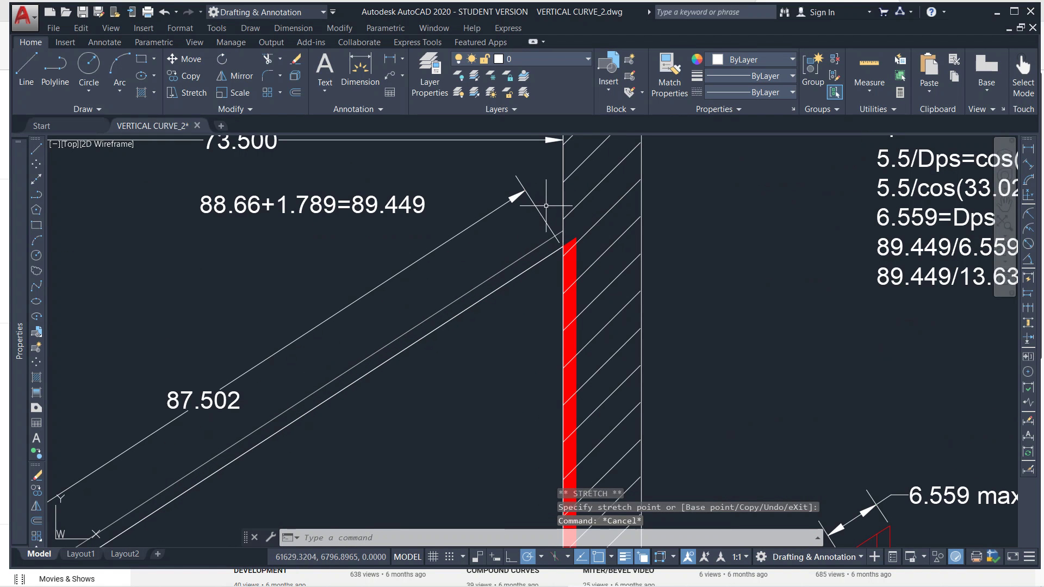
left_click(543, 212)
scroll(574, 228, "up", 3)
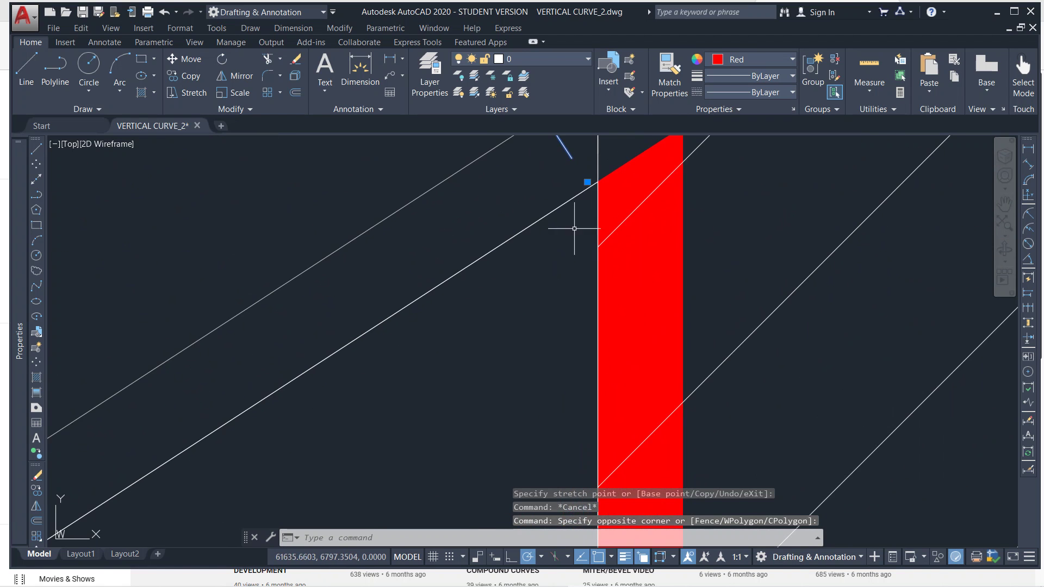
left_click(587, 182)
key("Escape")
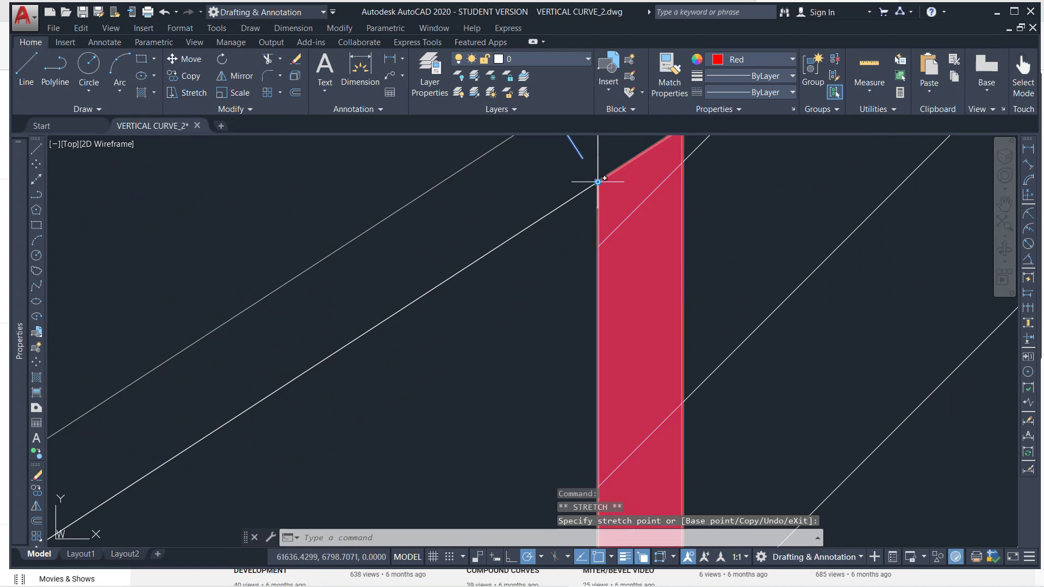
scroll(600, 179, "down", 3)
key("Escape")
scroll(338, 401, "down", 3)
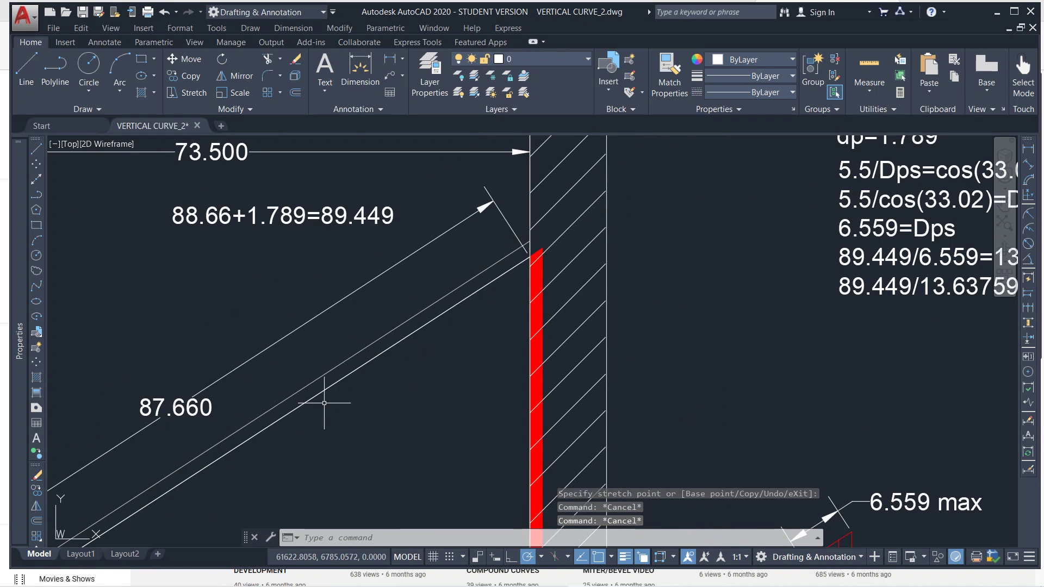
scroll(291, 400, "down", 2)
mouse_move(291, 401)
middle_mouse_down()
mouse_move(291, 417)
mouse_move(404, 262)
middle_mouse_up()
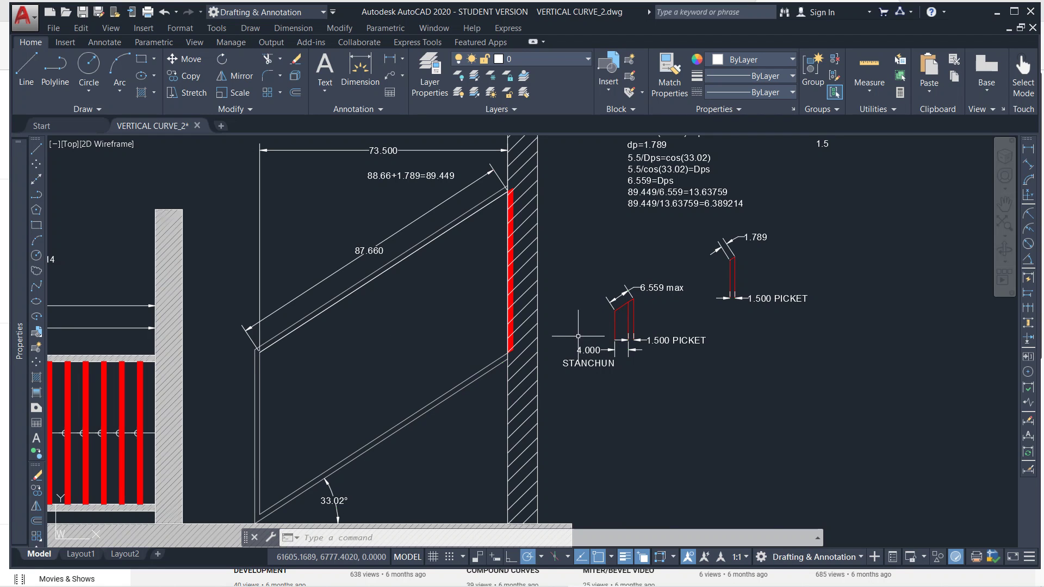
Step: Switch to the scientific Calculator, compute 1.5 ÷ cos(33.02) to check the picket's diagonal width, and return to the AutoCAD drawing
middle_click_drag(508, 193, 455, 328)
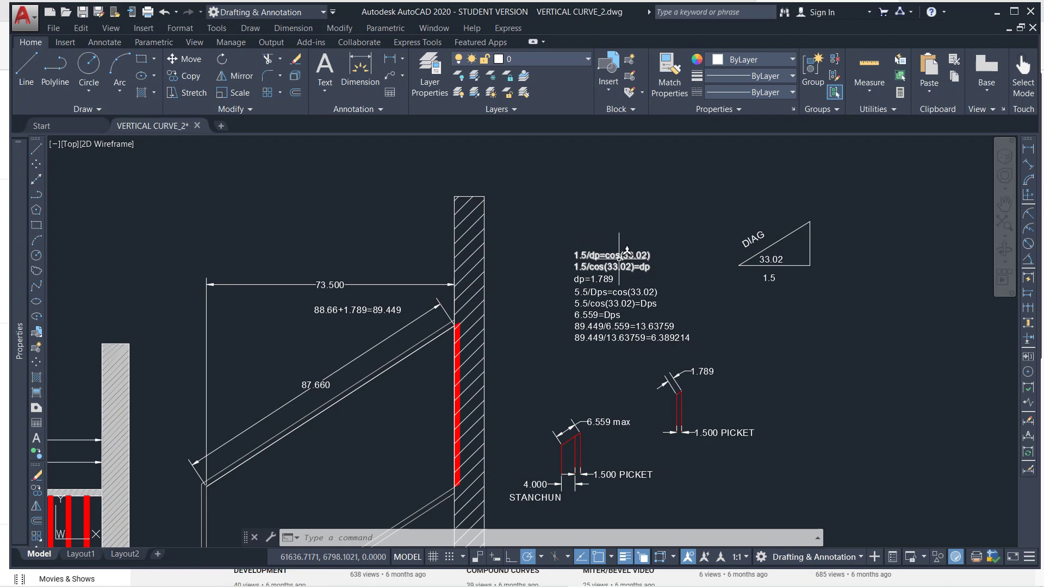
scroll(639, 261, "up", 5)
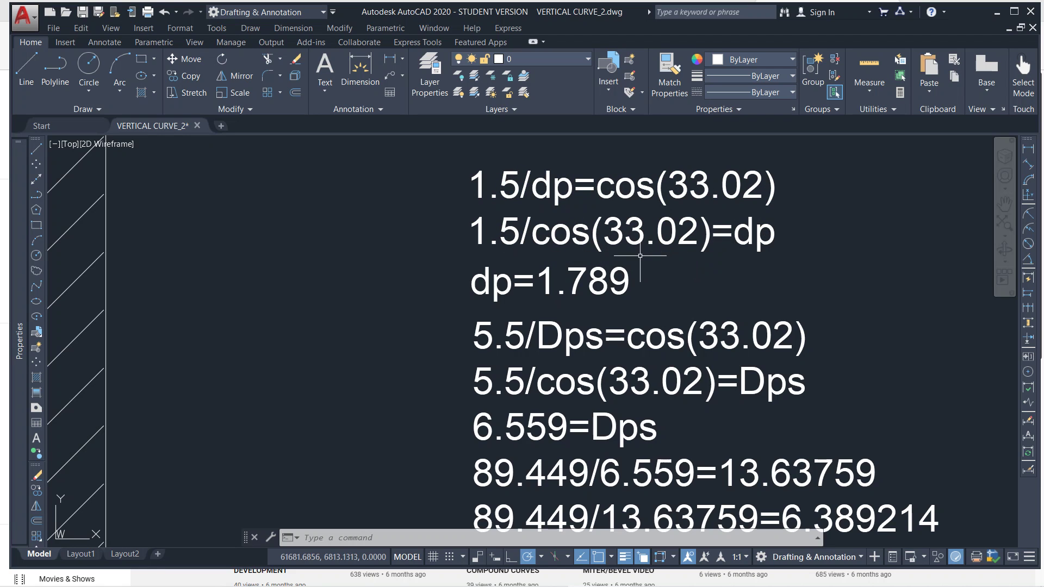
scroll(581, 283, "down", 2)
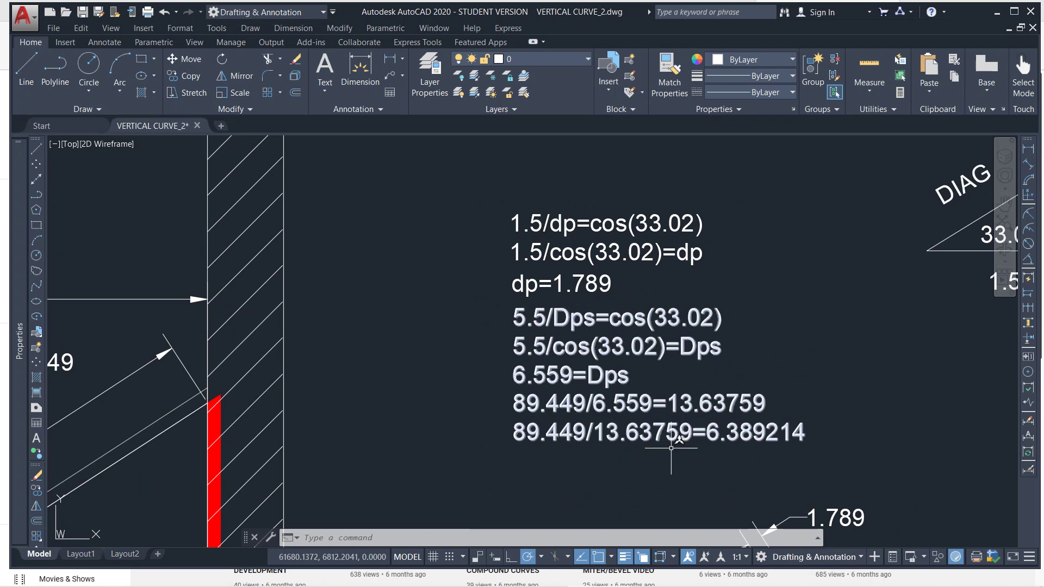
left_click(473, 581)
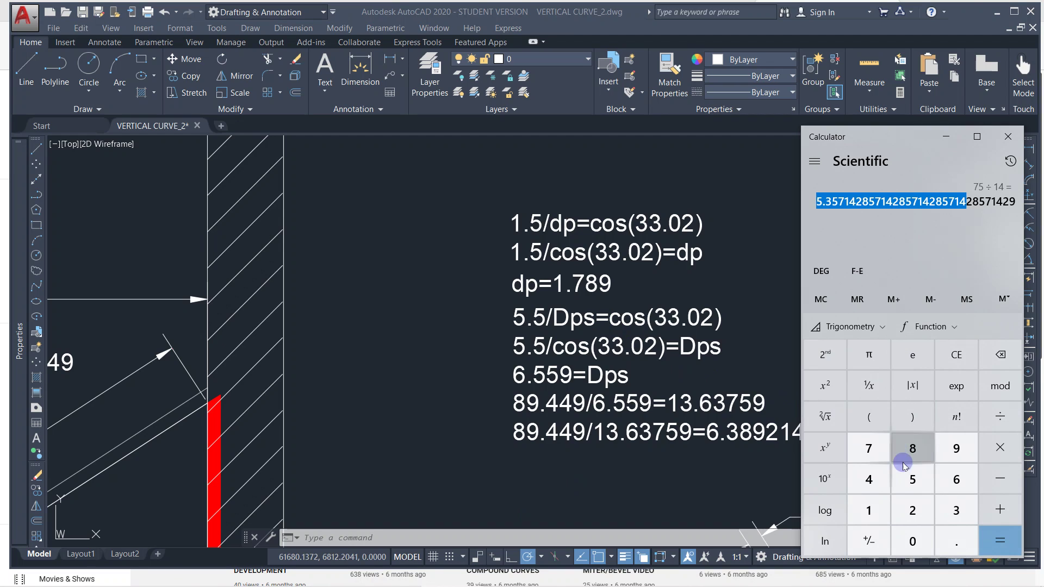
left_click(866, 509)
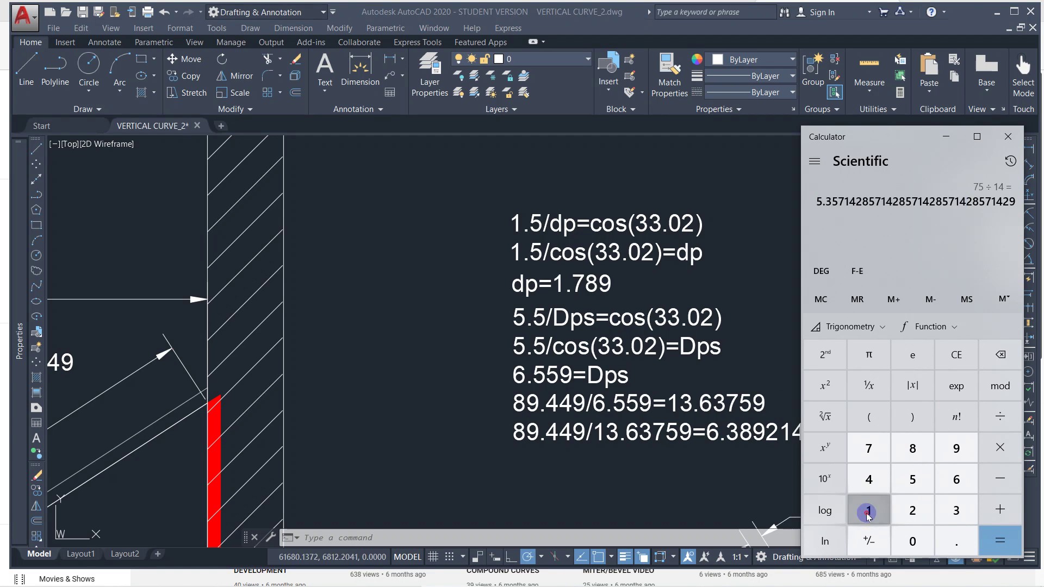
left_click(947, 549)
left_click(912, 479)
left_click(1003, 417)
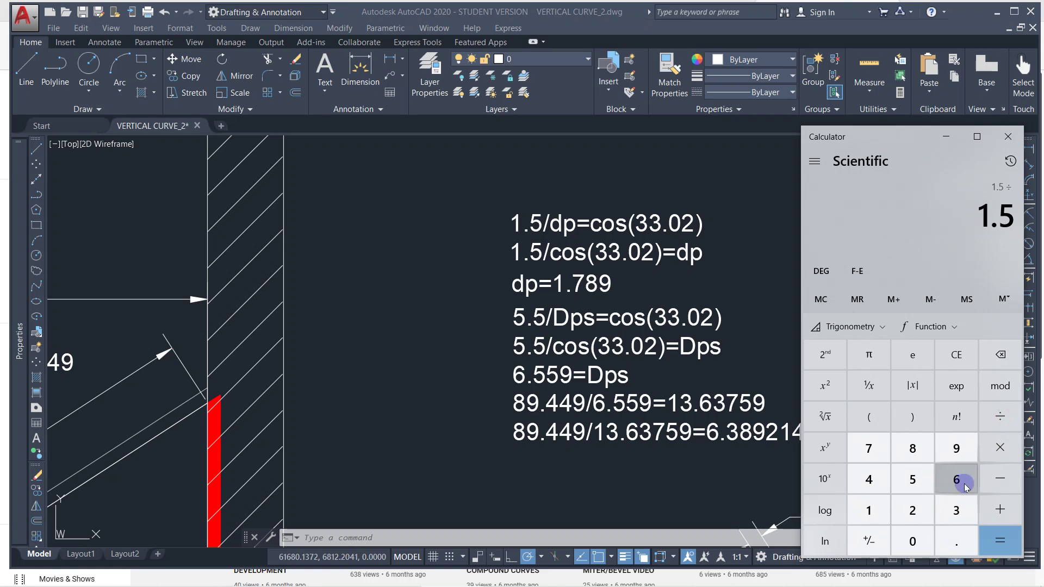
double_click(956, 510)
left_click(947, 541)
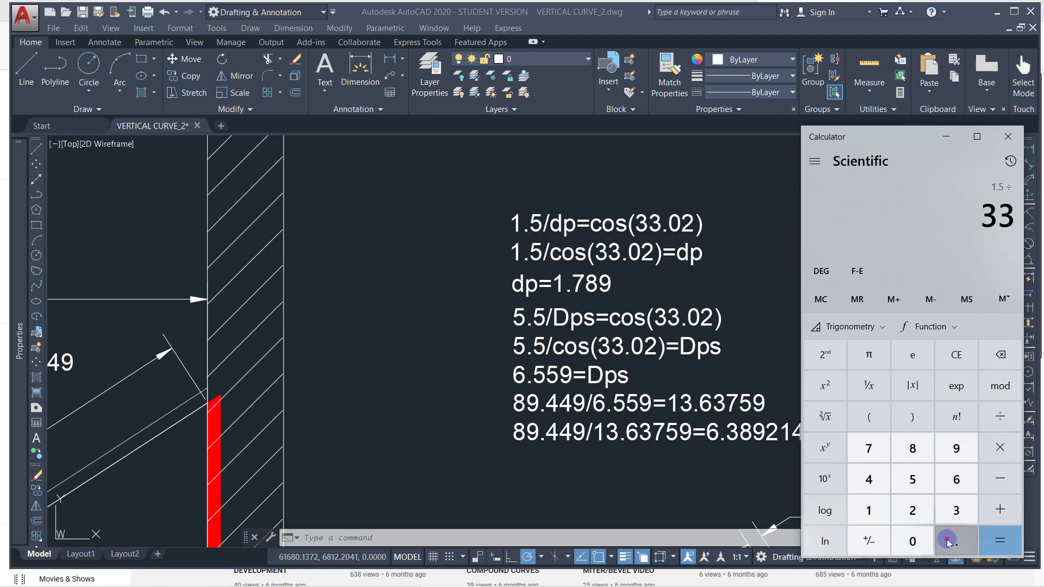
left_click(912, 541)
left_click(912, 510)
left_click(835, 327)
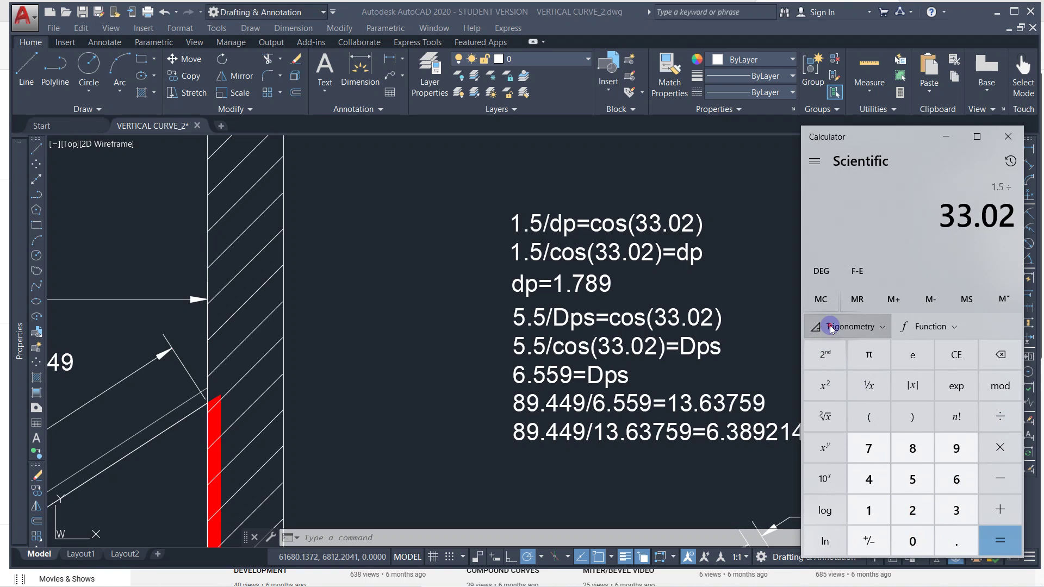
left_click(917, 354)
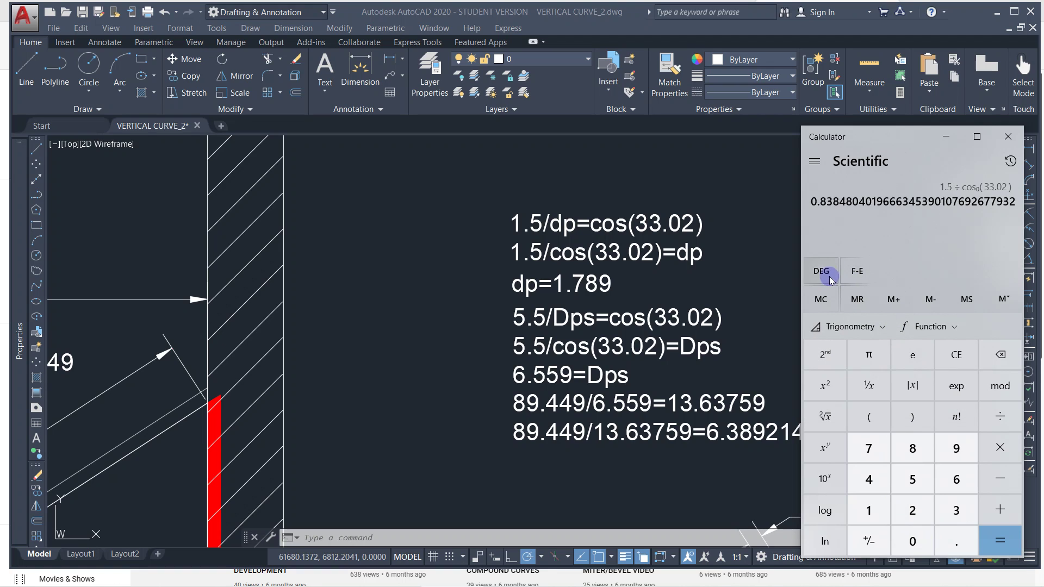
left_click(1001, 542)
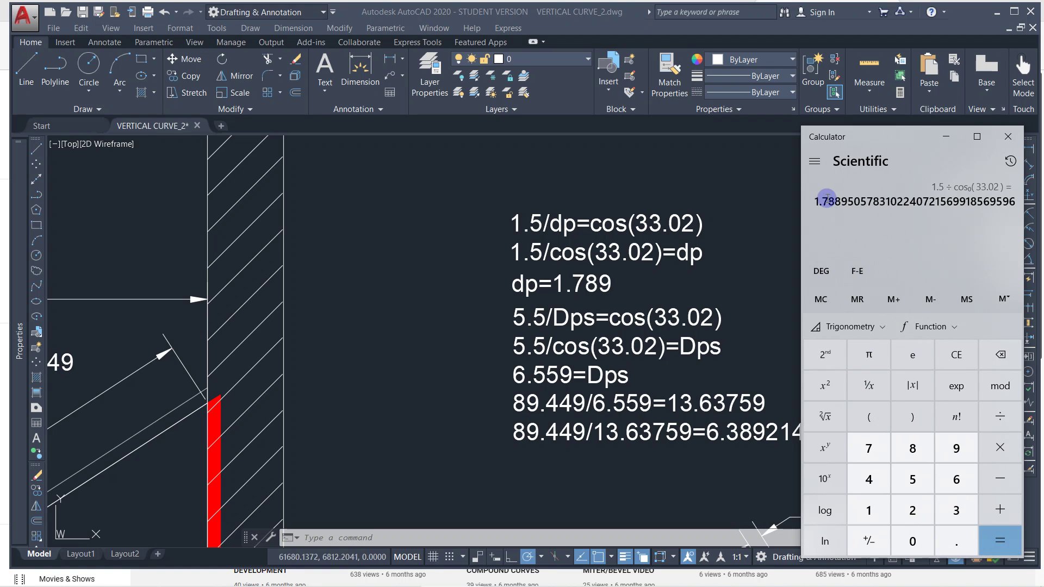
left_click(297, 429)
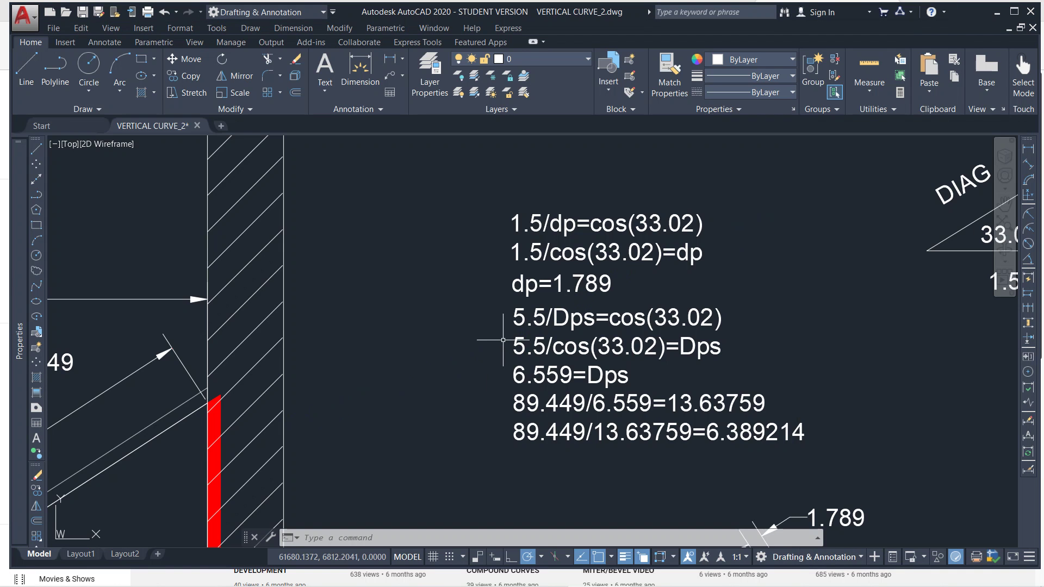
Step: Stretch the upper end of the sloped rail dimension to the red picket's upper-right corner
mouse_move(426, 375)
middle_mouse_down()
mouse_move(723, 279)
mouse_move(543, 348)
mouse_move(548, 376)
middle_mouse_up()
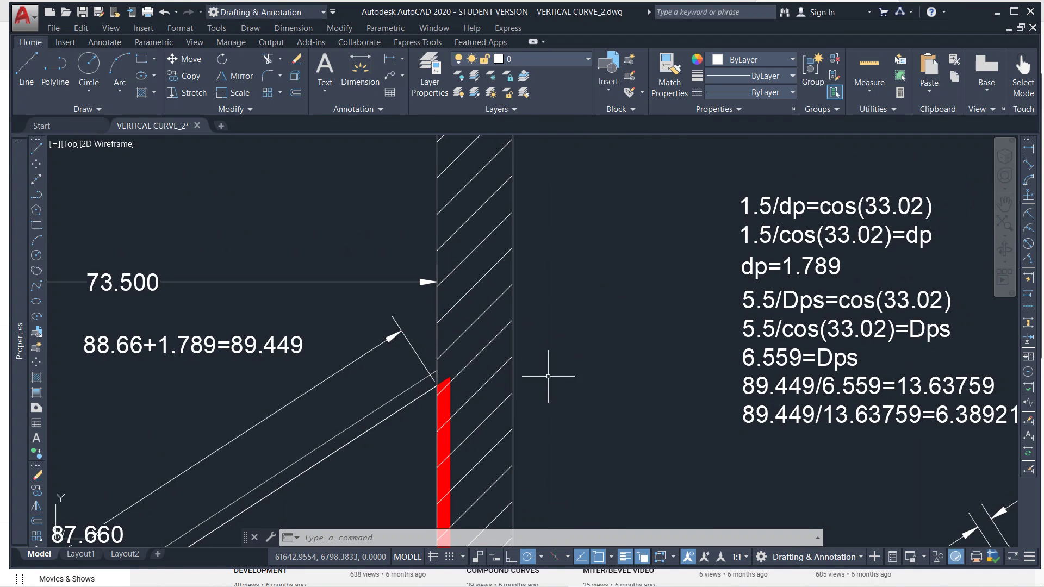
middle_click_drag(855, 387, 736, 250)
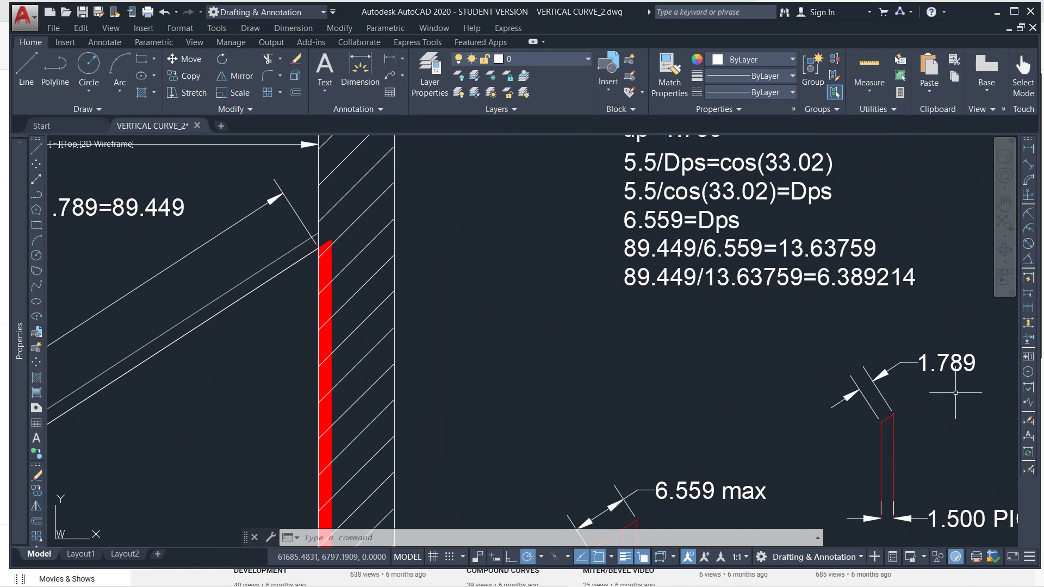
middle_click_drag(466, 302, 619, 343)
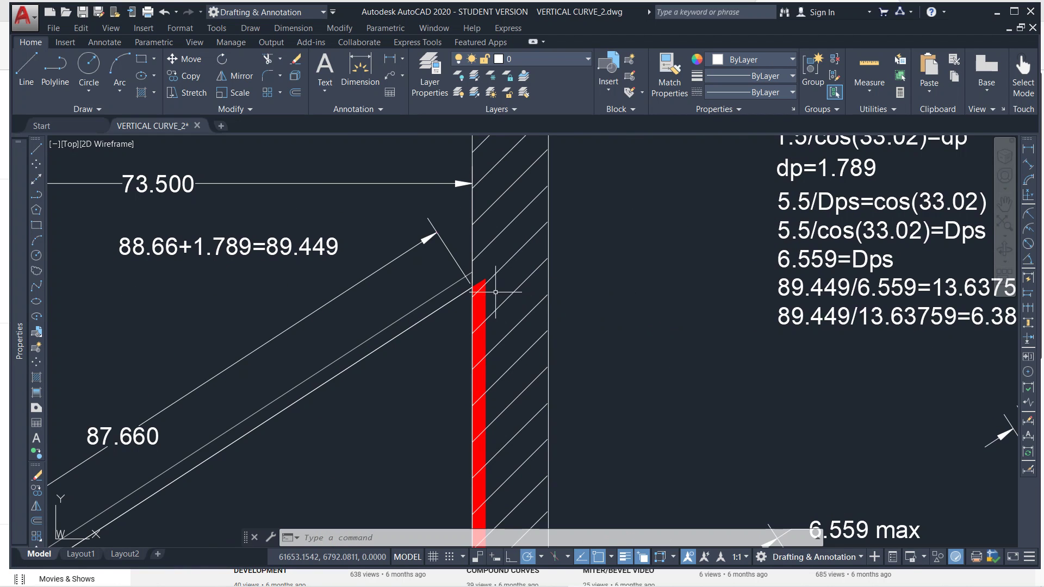
left_click(437, 223)
left_click(433, 226)
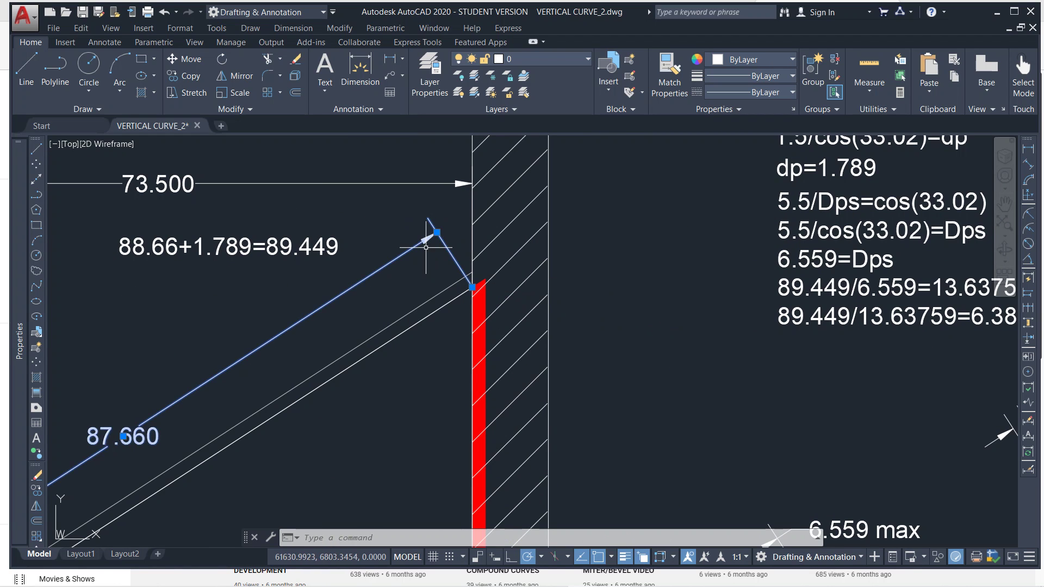
left_click(472, 286)
left_click(485, 280)
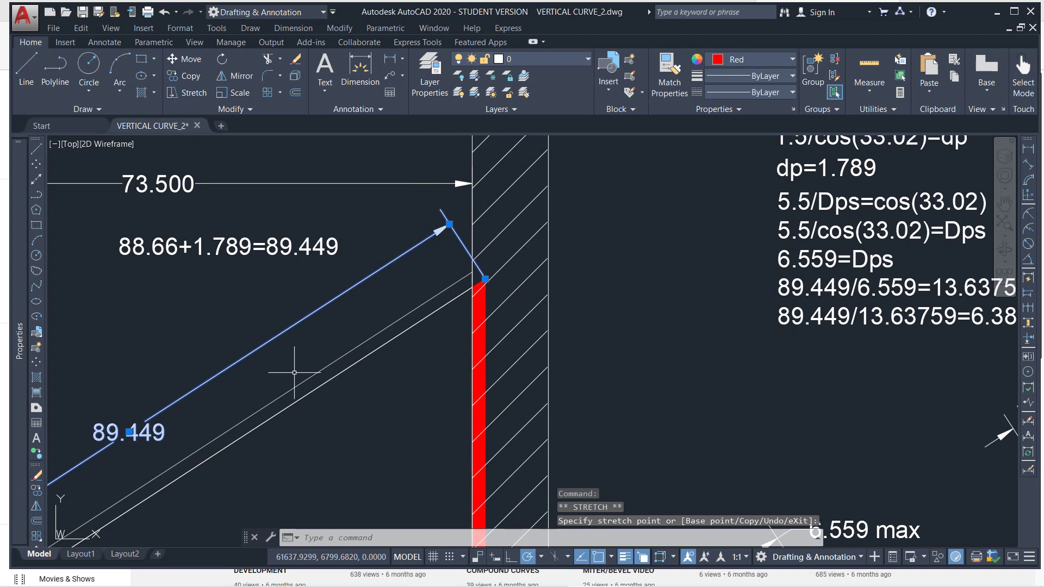
scroll(294, 369, "down", 2)
key("Escape")
middle_click_drag(262, 455, 449, 369)
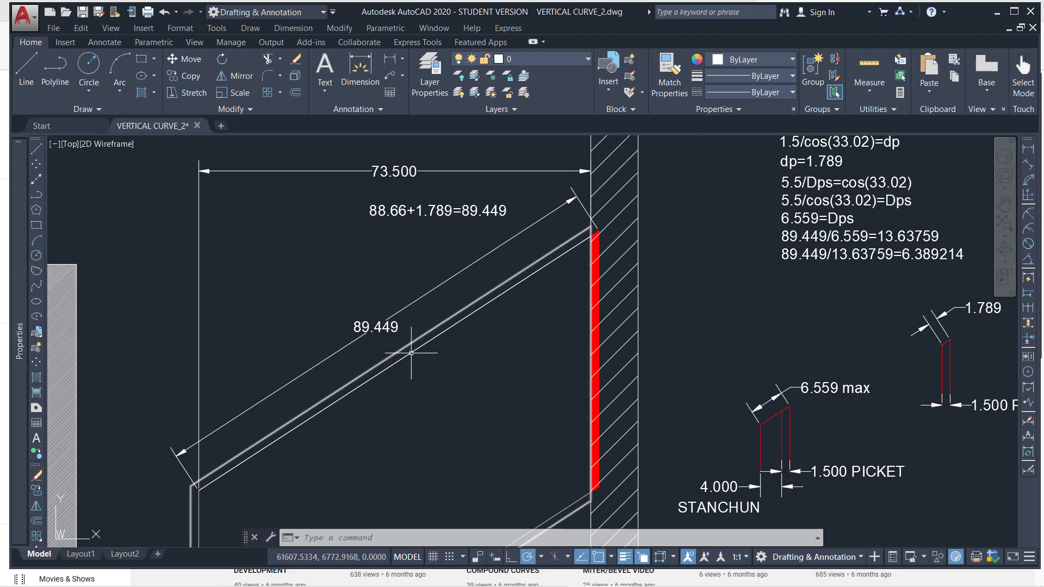
Step: Draw a line from the midpoint of the red picket's right edge to the midpoint of the sloped railing post's inner edge
scroll(414, 351, "down", 4)
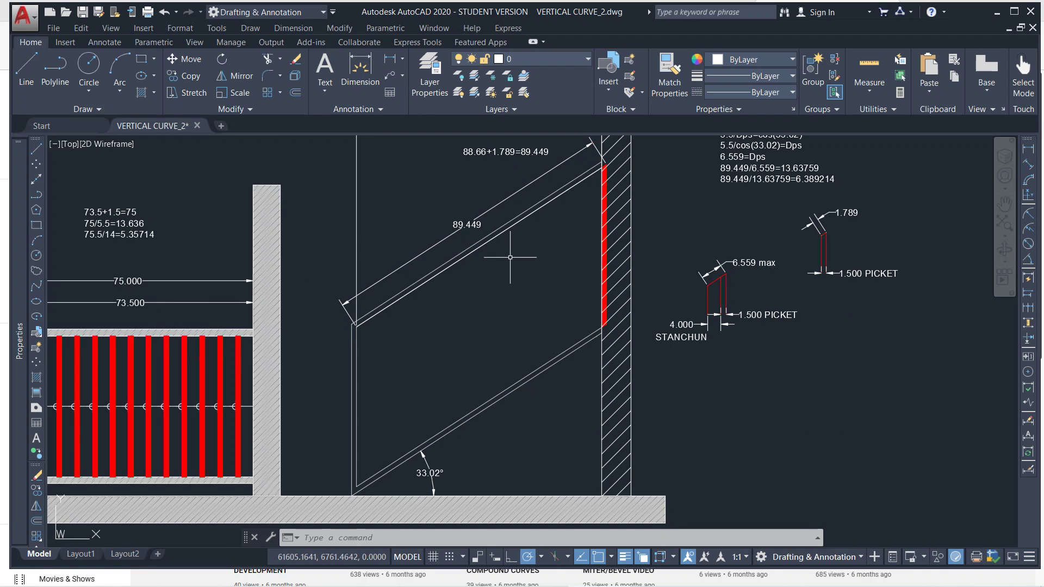
type("l")
key("Return")
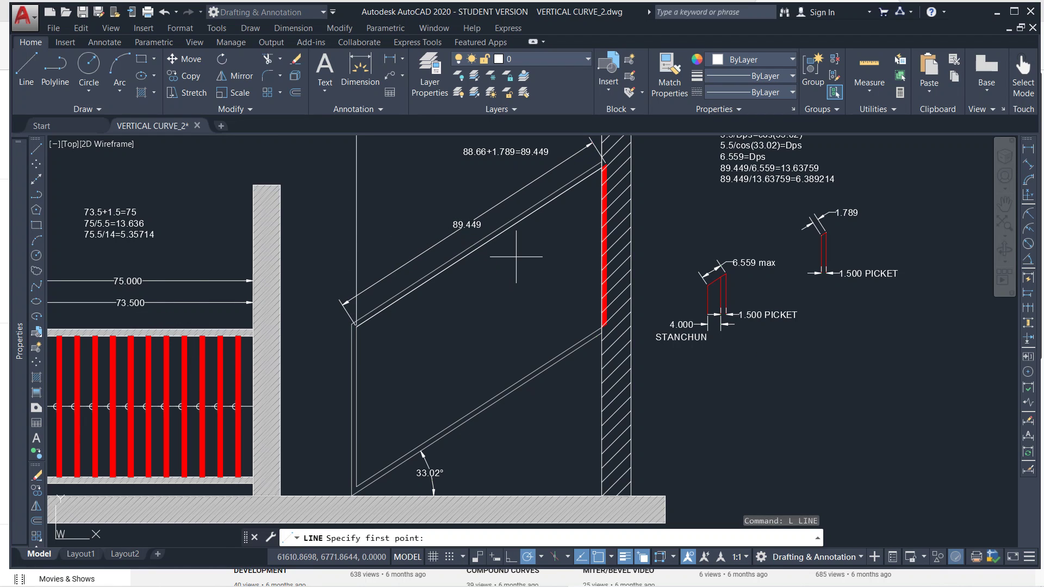
scroll(617, 239, "up", 4)
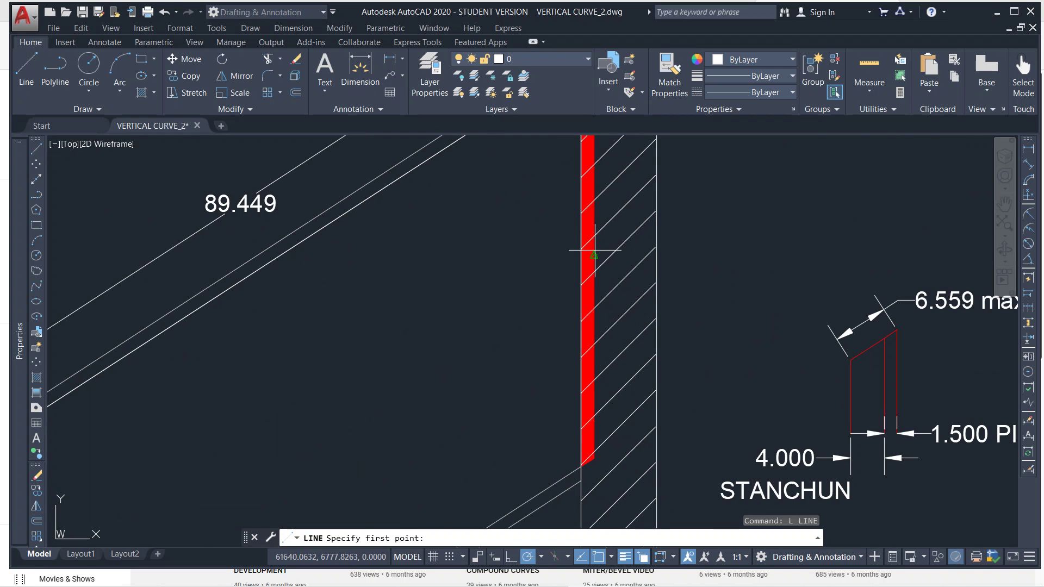
left_click(594, 250)
scroll(594, 250, "down", 5)
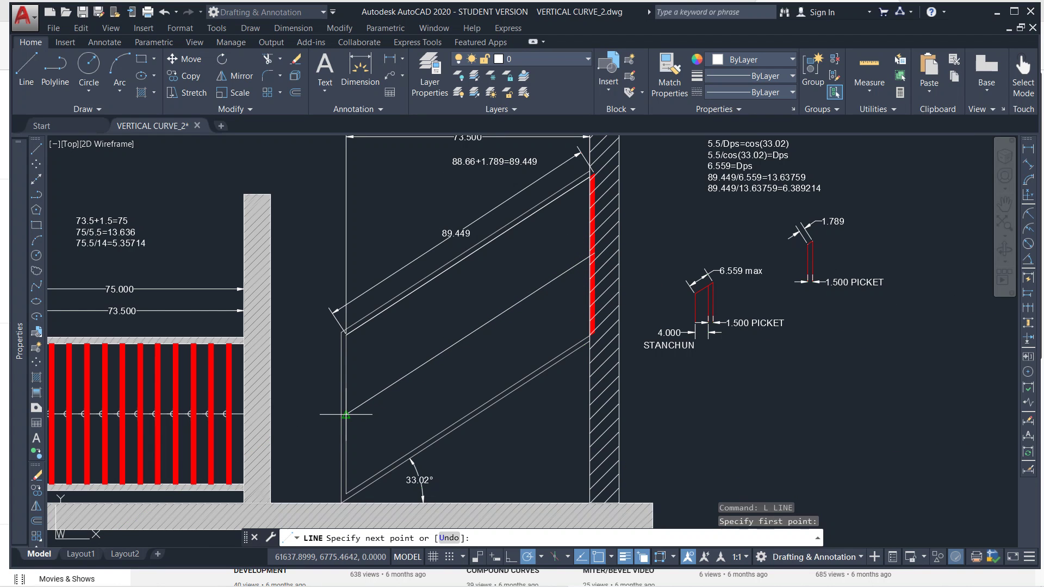
left_click(346, 415)
key("Return")
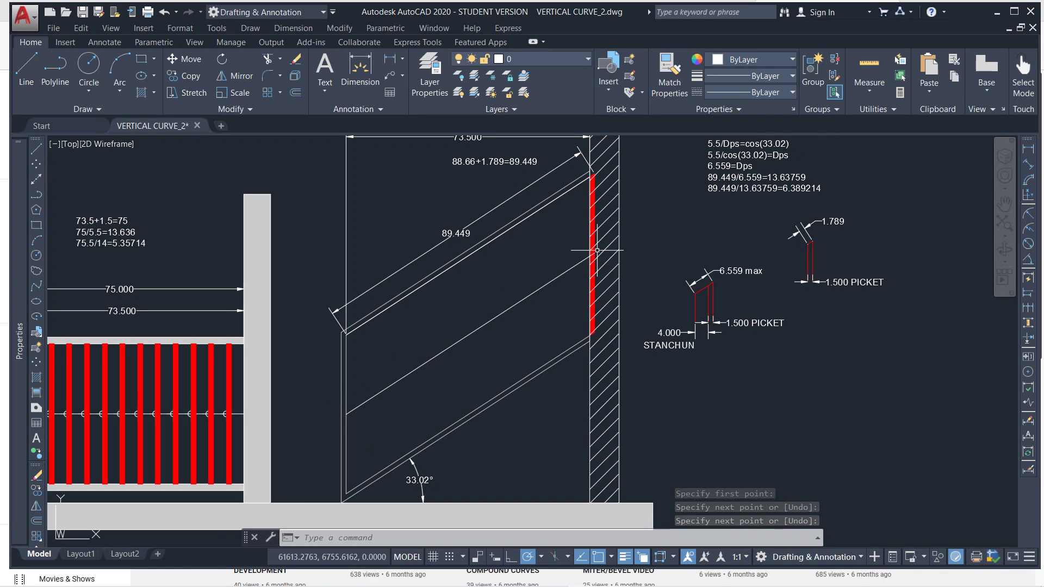
Step: Check the length of the new sloped line in its properties and deselect it
left_click(550, 283)
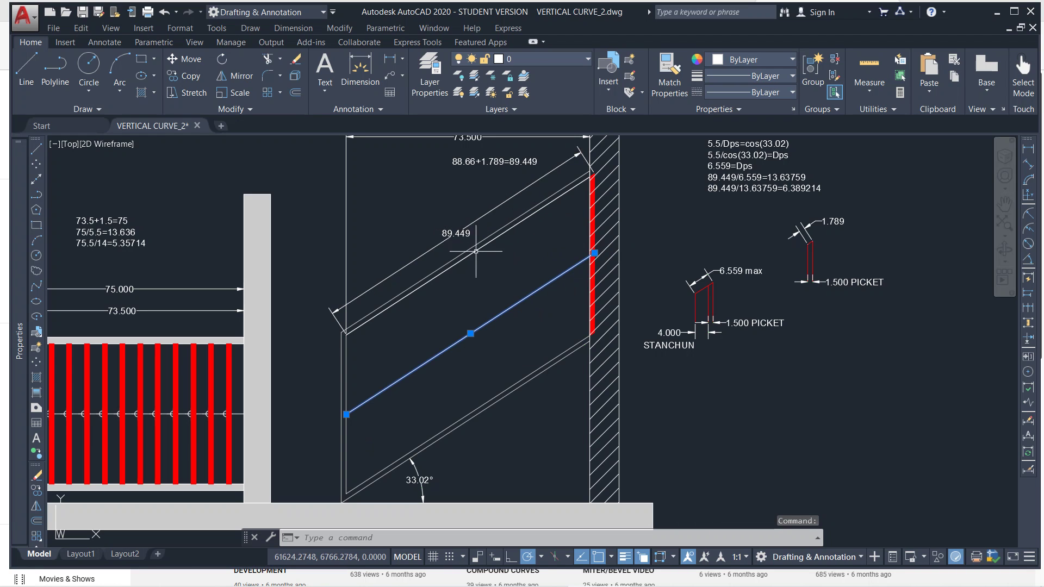
key("Escape")
left_click(536, 291)
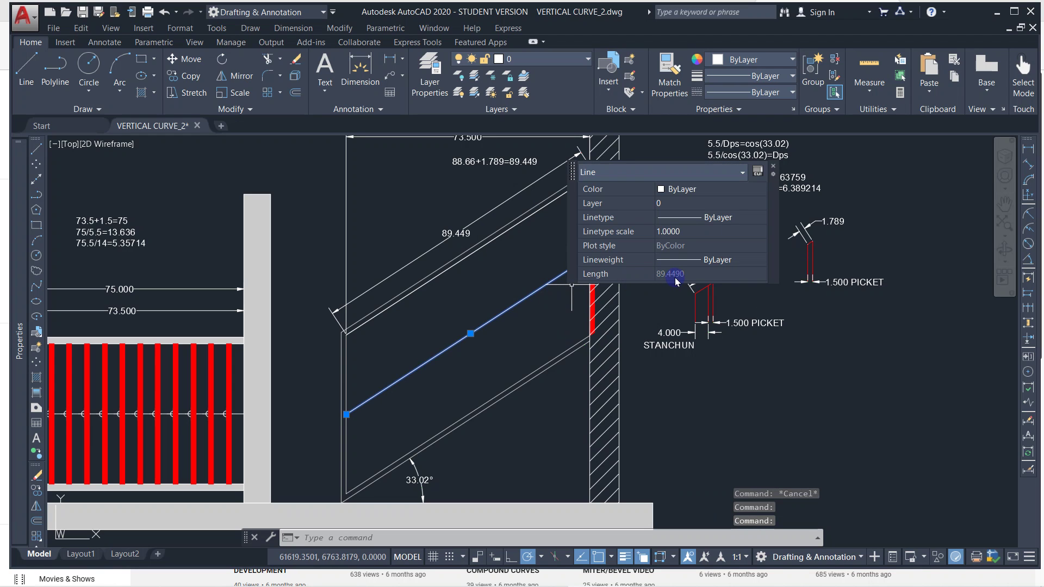
left_click(541, 317)
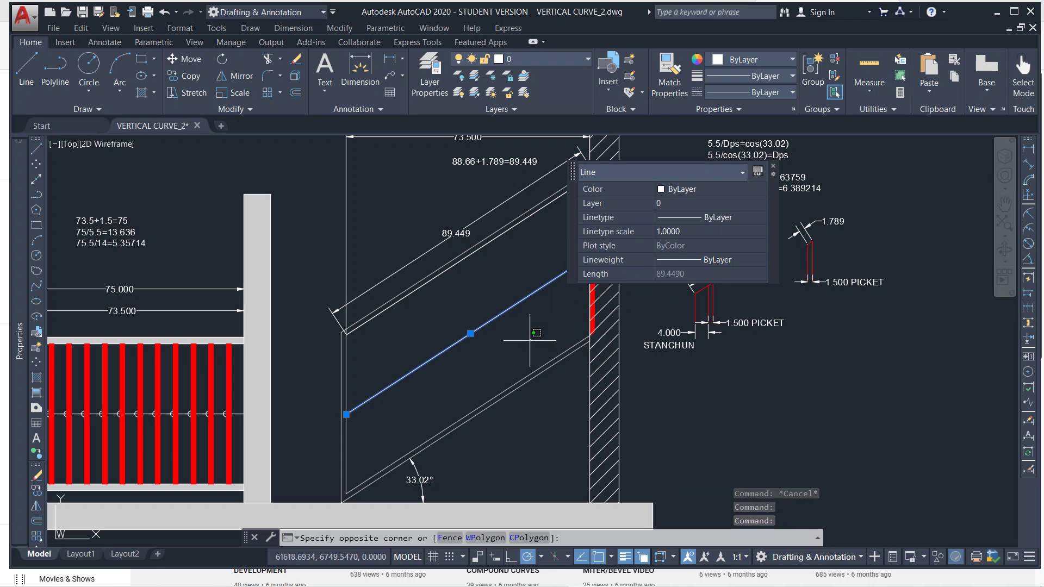
key("Escape")
key("Escape")
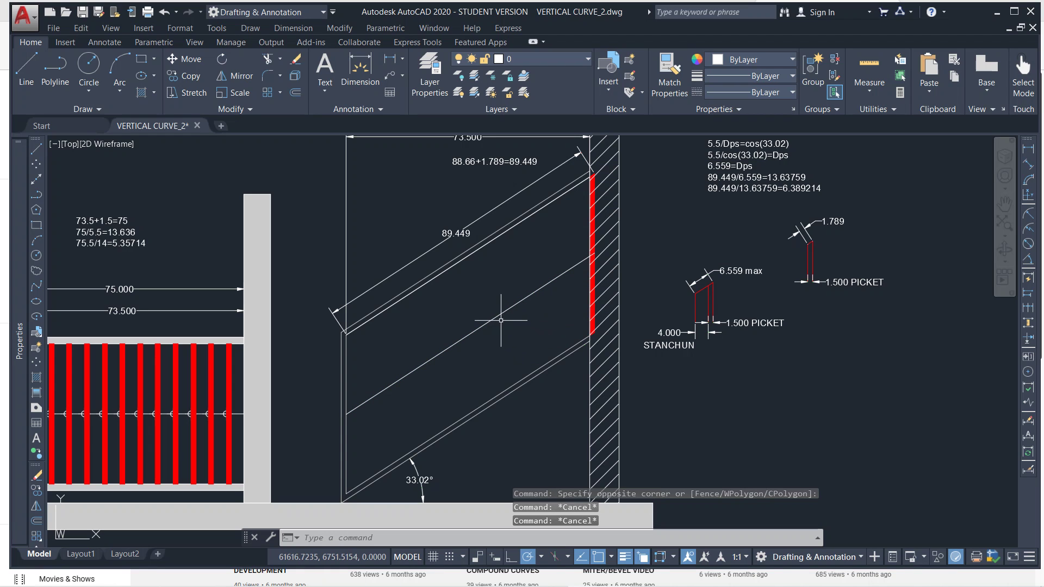
type("DIVIDE")
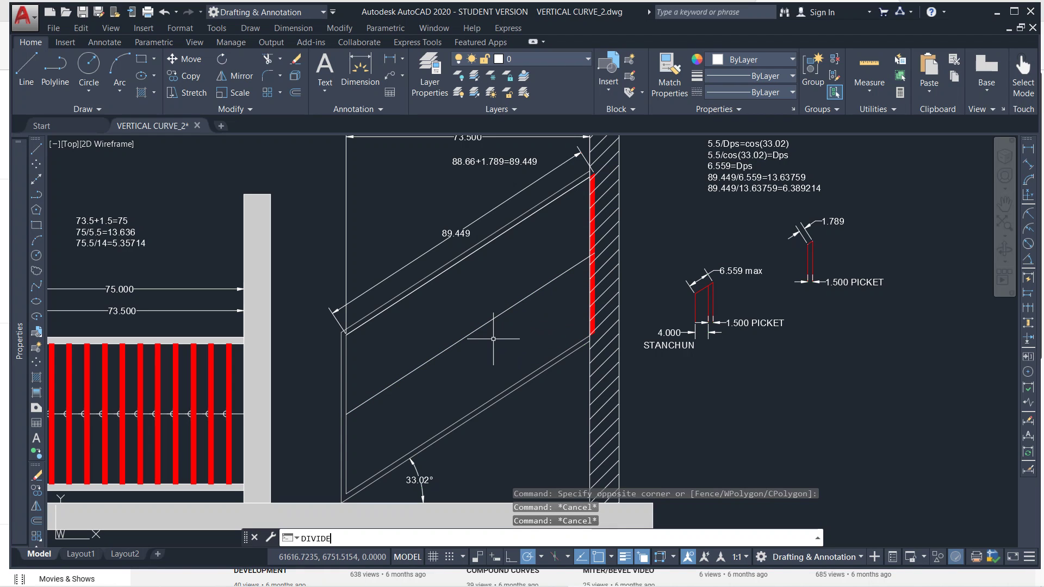
key("Return")
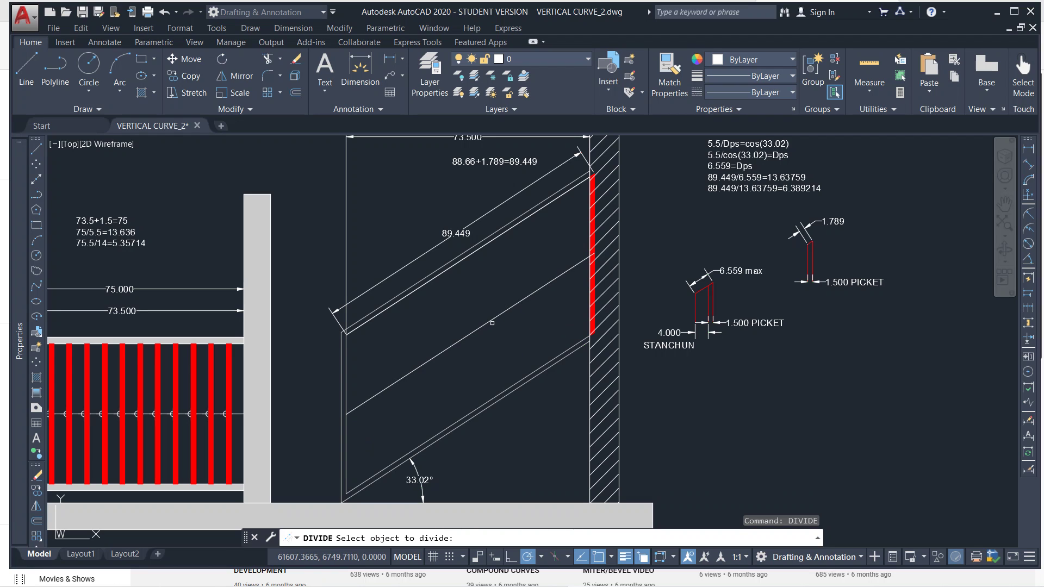
left_click(490, 321)
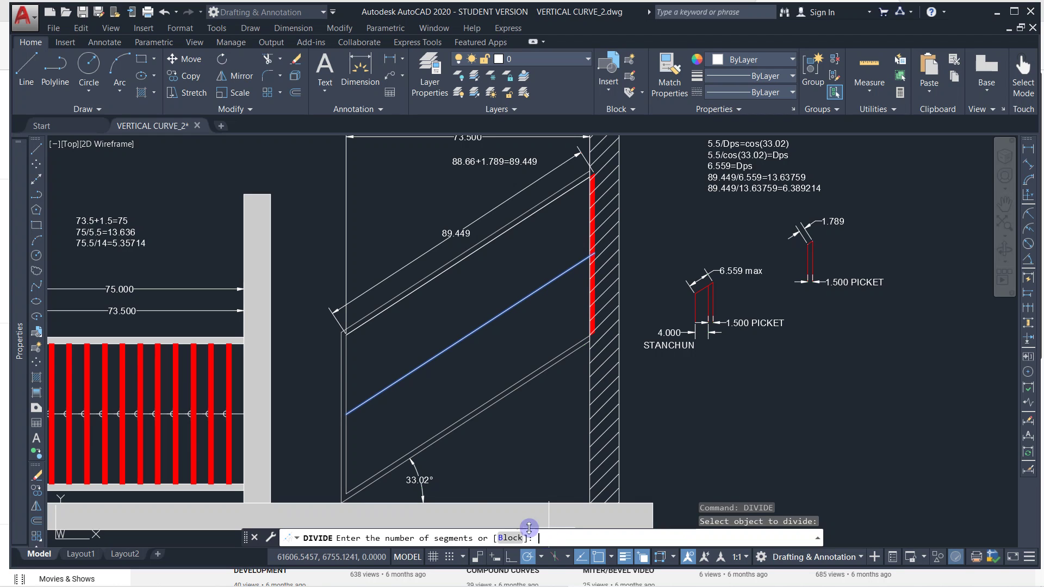
key("Escape")
key("Escape")
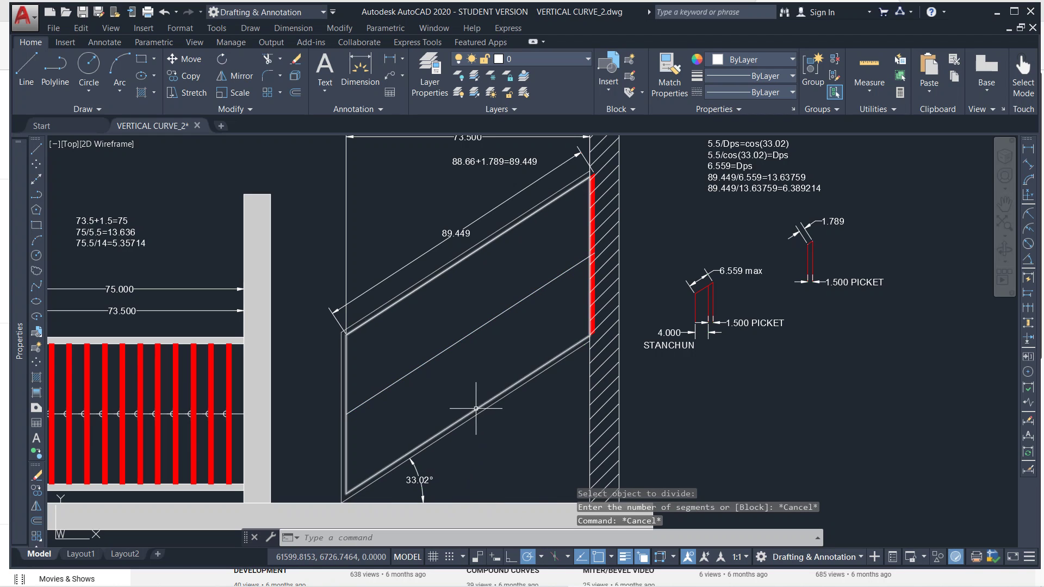
middle_click_drag(721, 228, 632, 310)
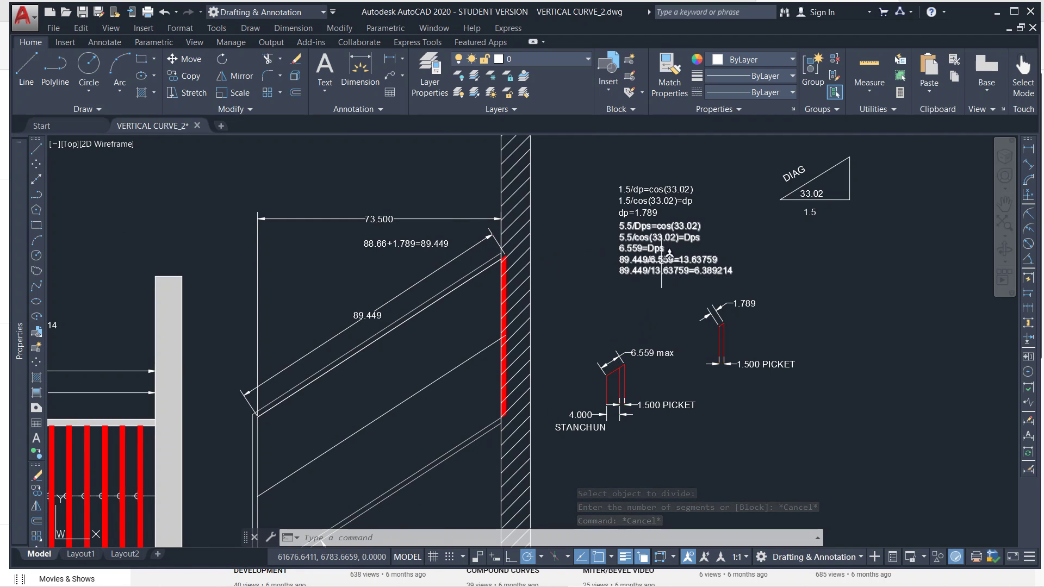
middle_click_drag(592, 351, 675, 302)
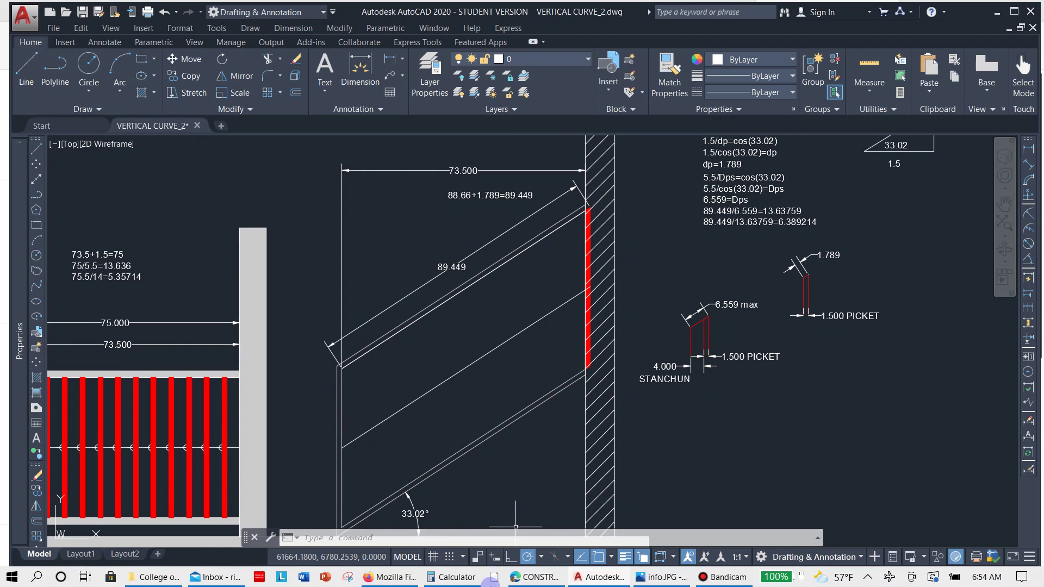
left_click(456, 577)
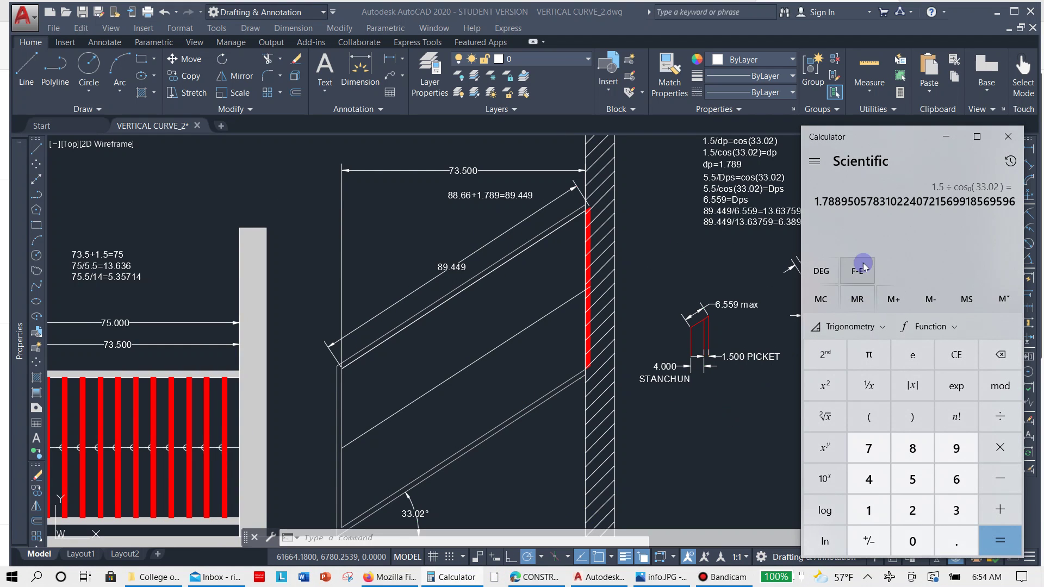
left_click(729, 316)
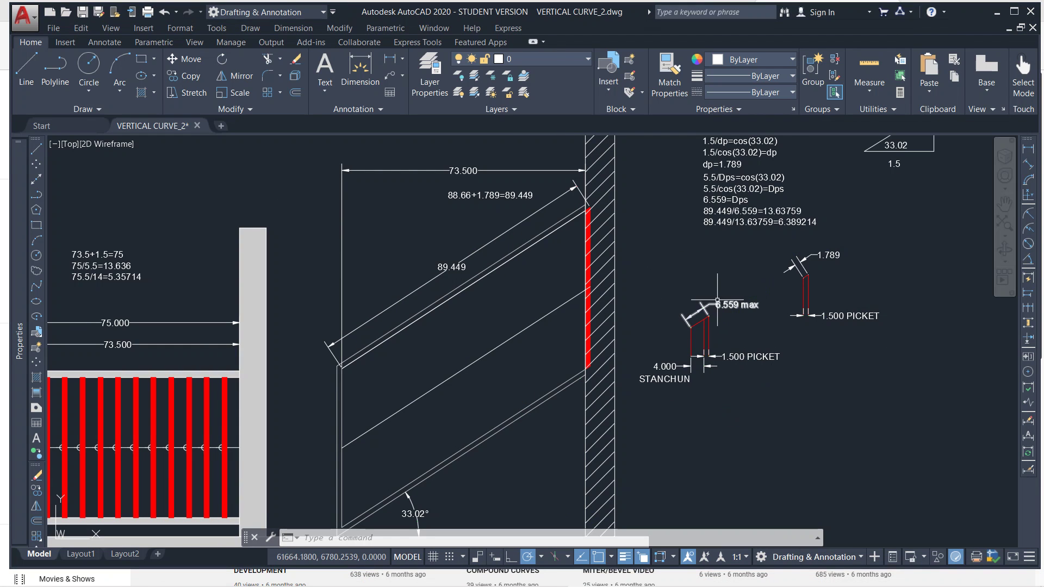
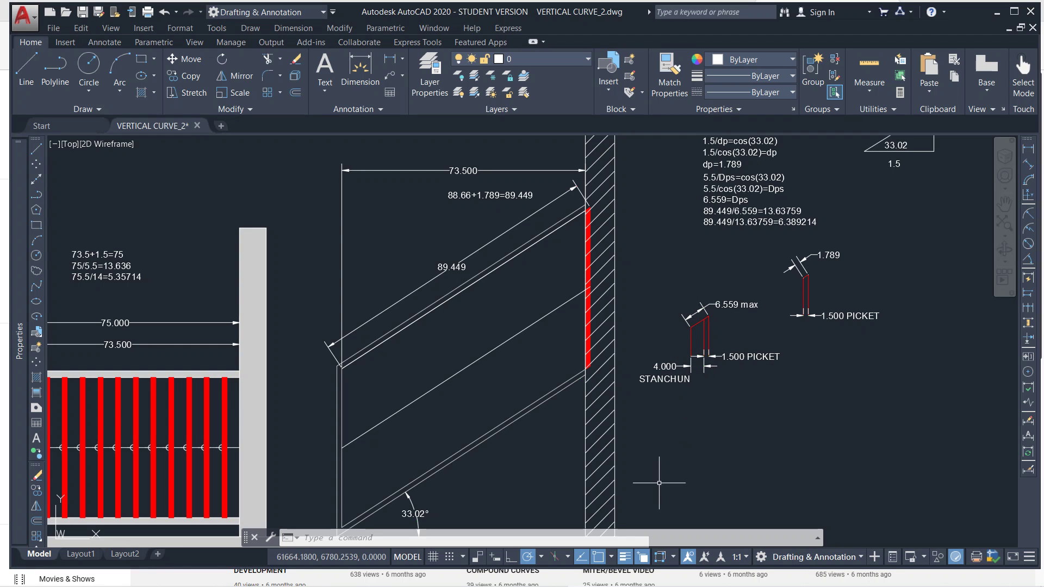
middle_click_drag(707, 348, 626, 406)
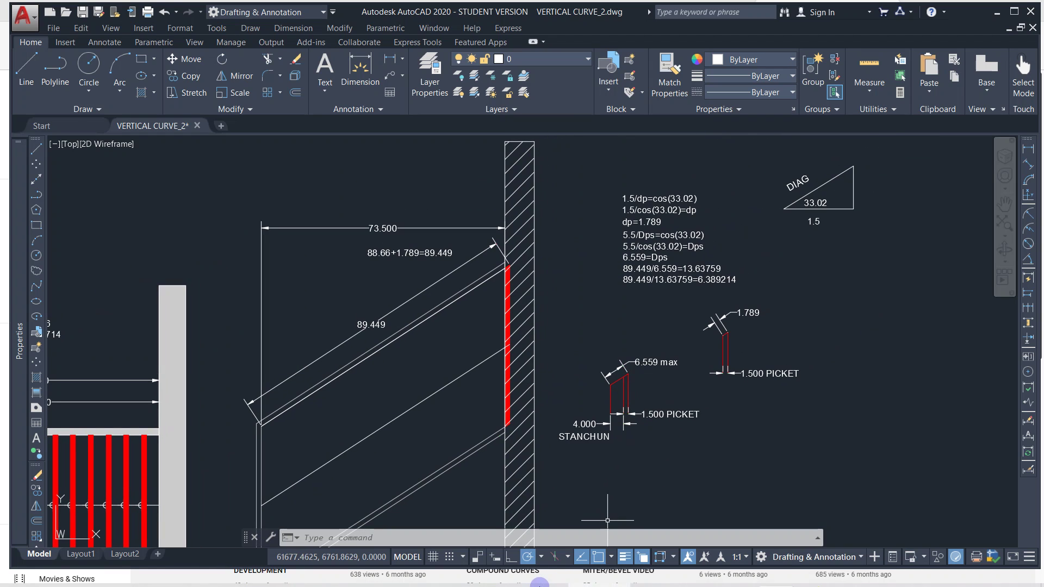
Step: Switch to the scientific Calculator, compute 5.5 ÷ cos(33.02) for the maximum diagonal picket spacing, and copy the result's leading digits
left_click(452, 577)
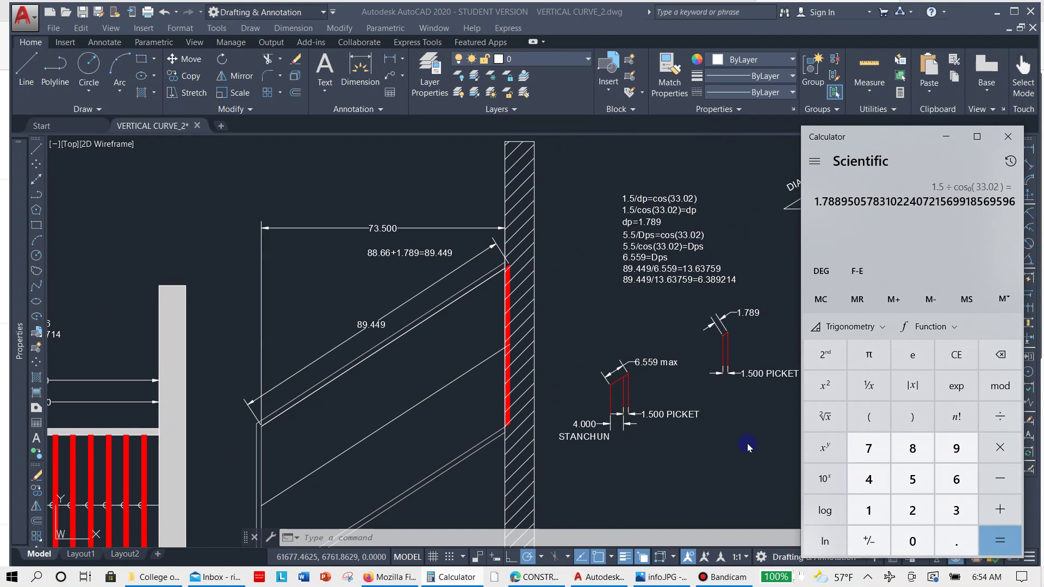
left_click(913, 483)
left_click(955, 541)
left_click(915, 482)
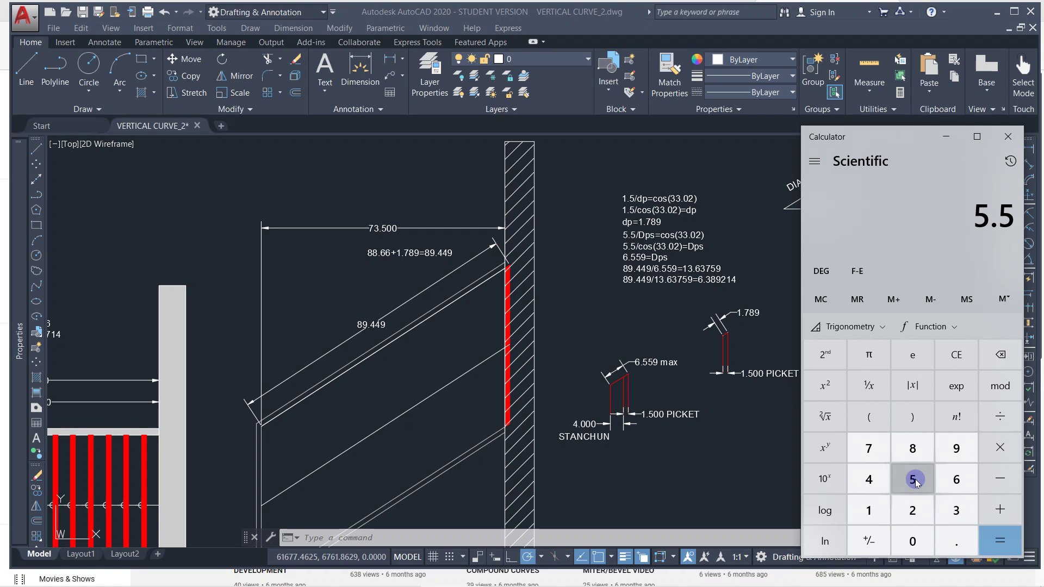
left_click(1000, 416)
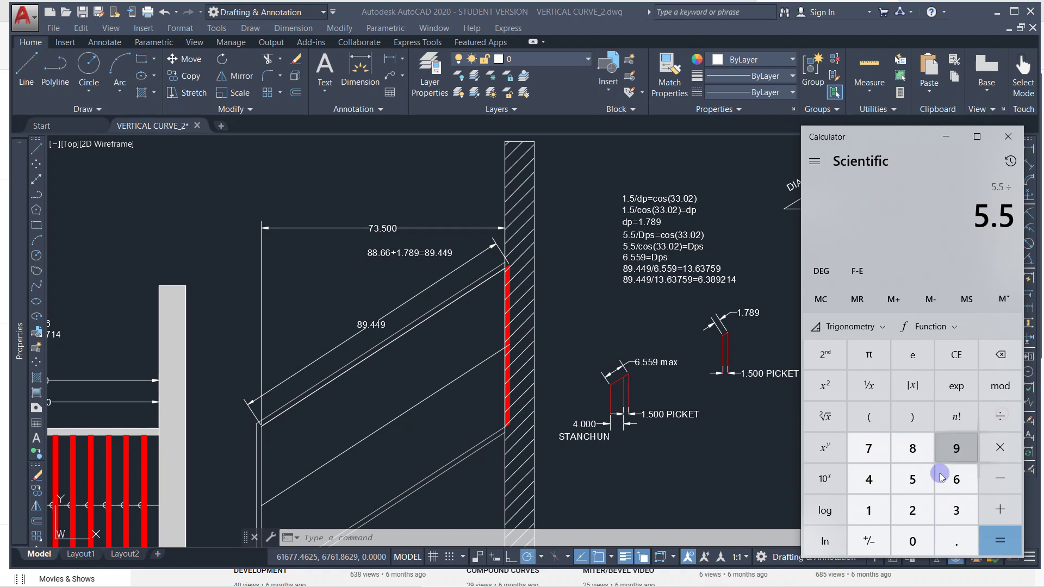
double_click(954, 510)
left_click(956, 541)
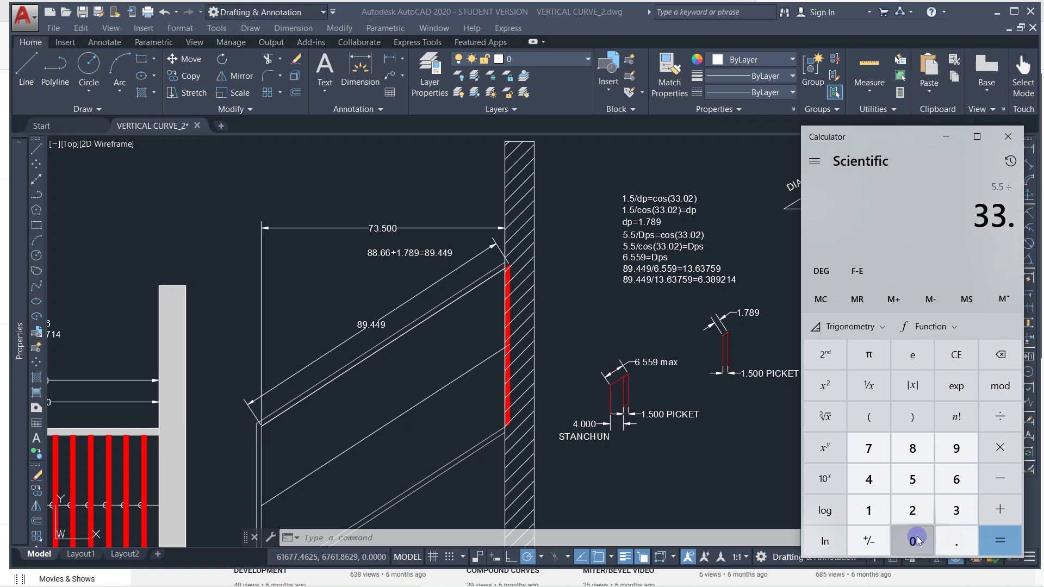
left_click(913, 541)
left_click(914, 515)
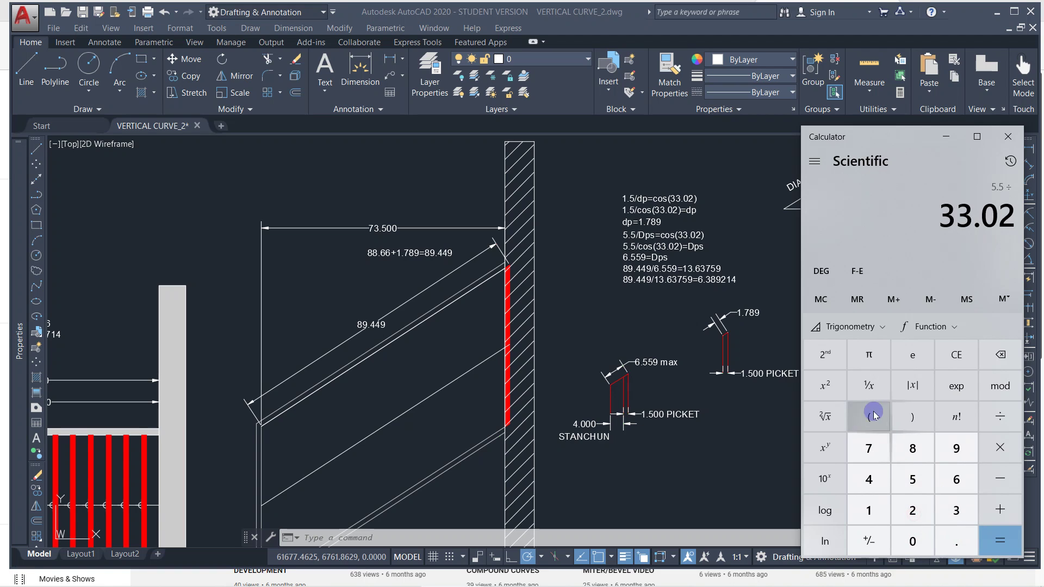
left_click(860, 322)
left_click(912, 359)
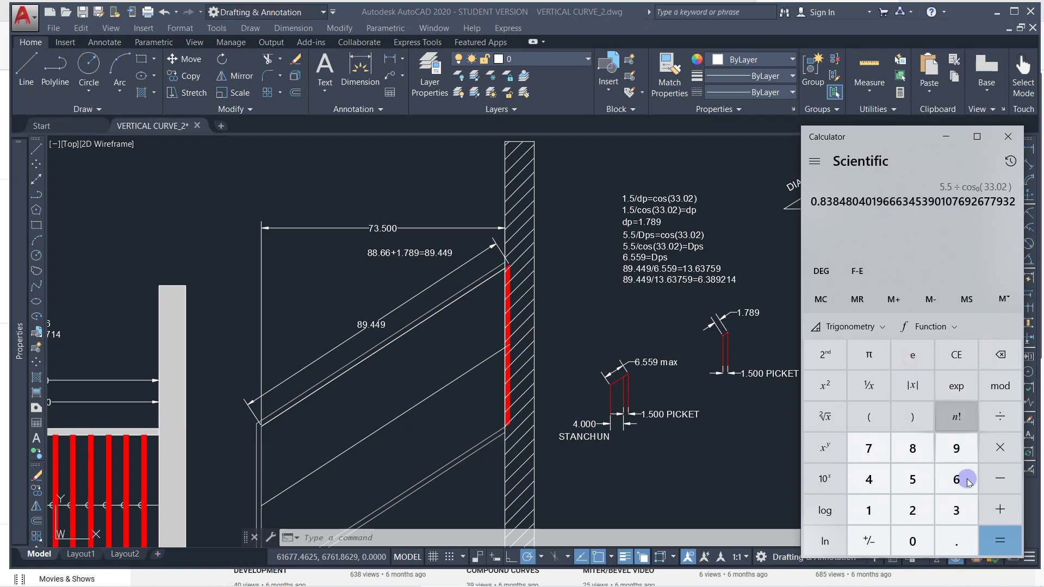
left_click(1000, 545)
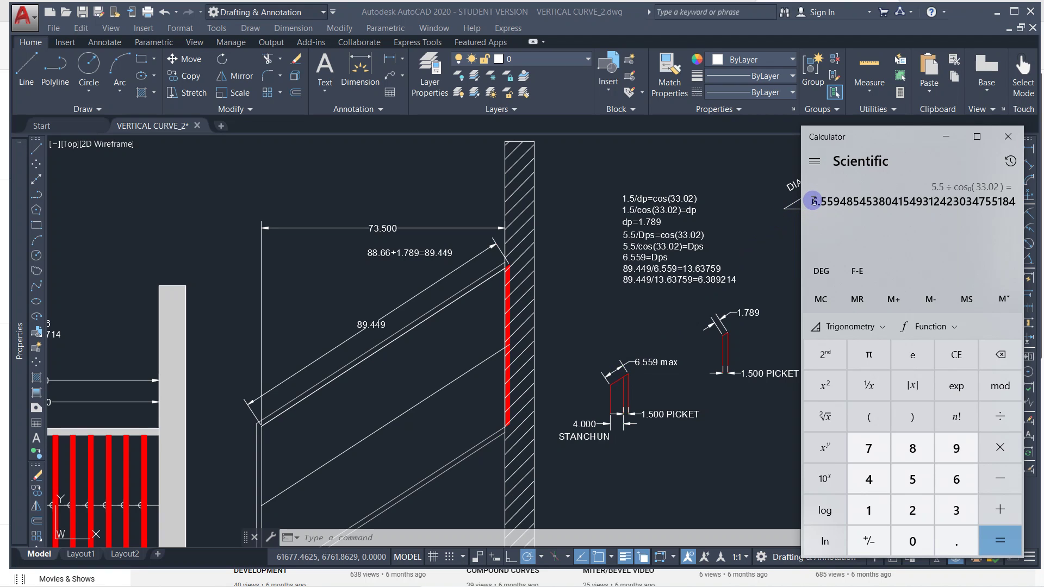
left_click_drag(812, 201, 935, 203)
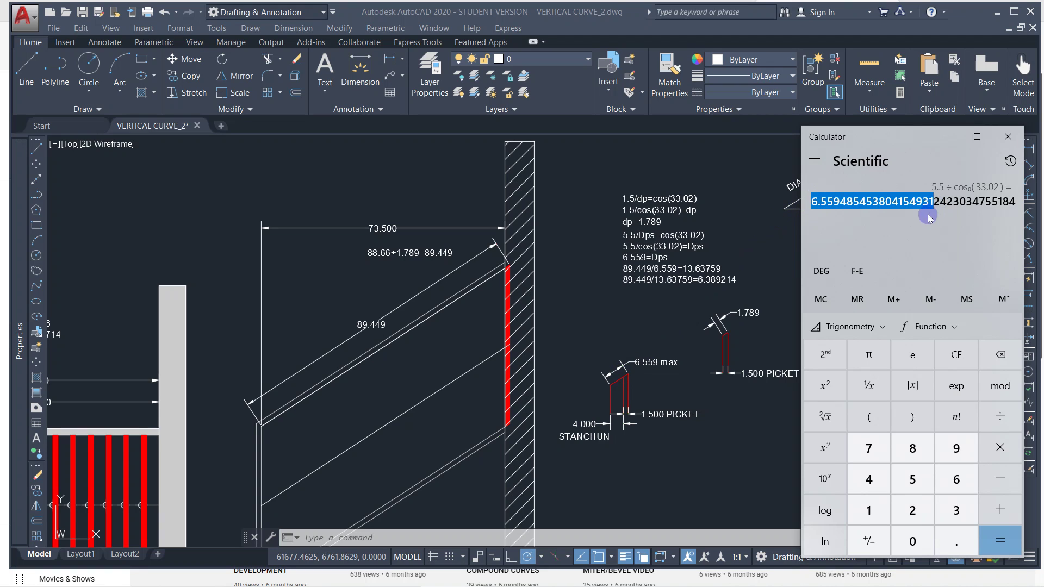
Step: Divide the sloped rail length 89.449 by the copied spacing 6.559485453804154931 to find the number of spaces
left_click(912, 448)
left_click(956, 448)
left_click(949, 540)
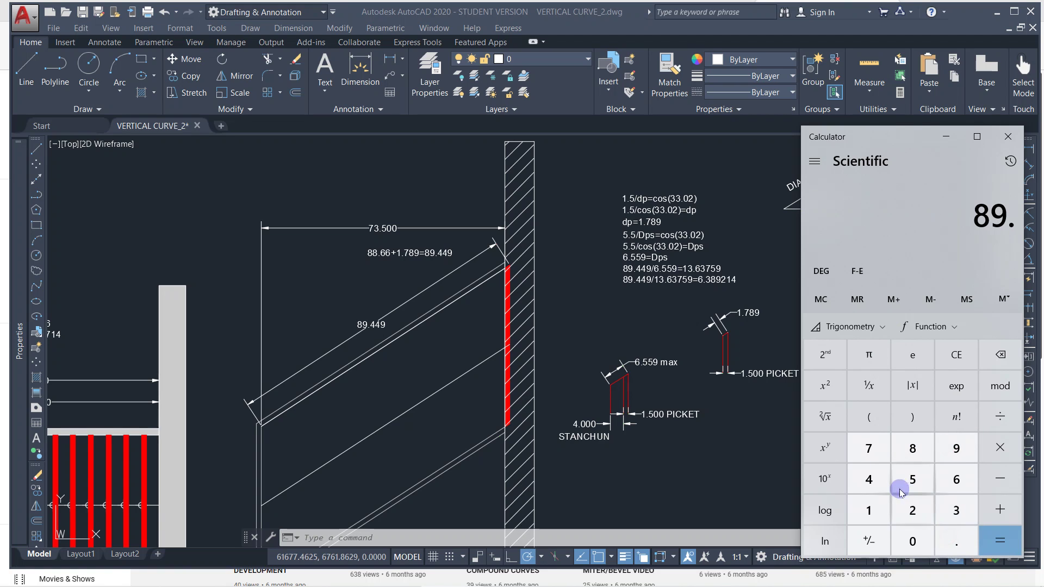
left_click(869, 479)
left_click(868, 479)
left_click(957, 448)
left_click(999, 416)
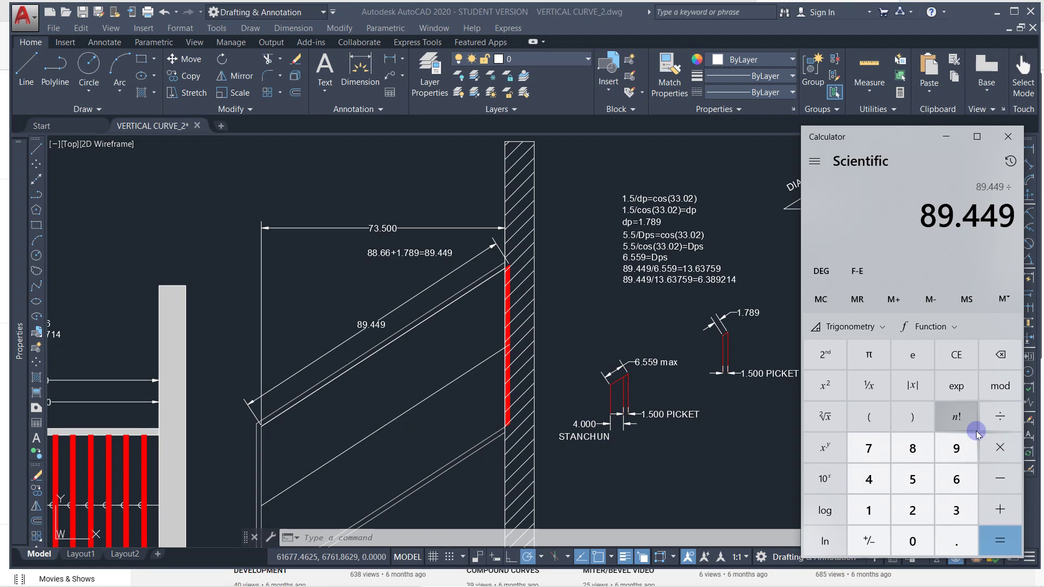
type("6.5594854538804154931")
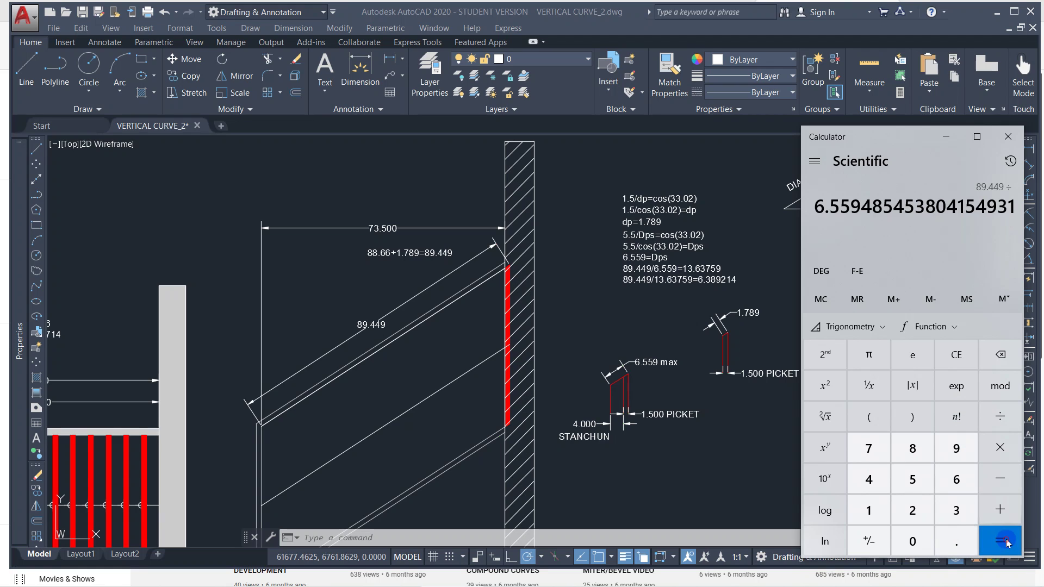
left_click(1000, 540)
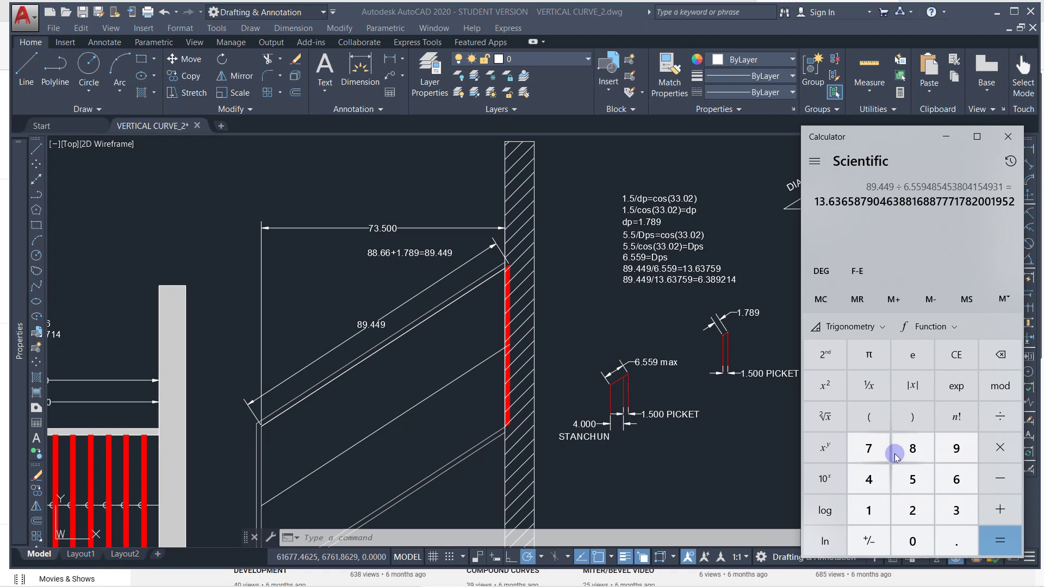
Step: Divide 89.449 by 14 spaces to get the actual diagonal spacing and copy the result's leading digits
left_click(911, 449)
left_click(912, 449)
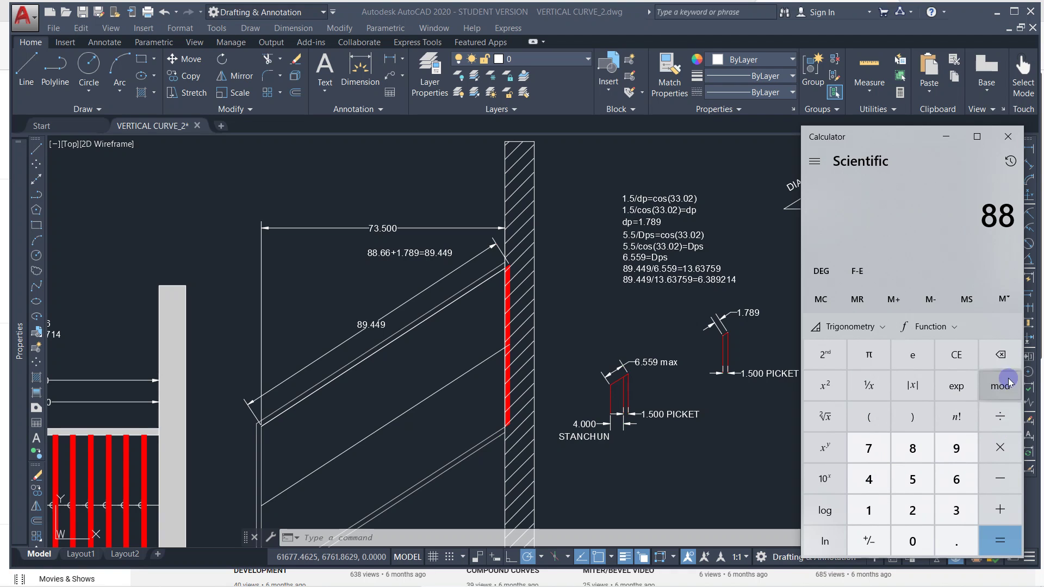
left_click(1000, 354)
left_click(956, 443)
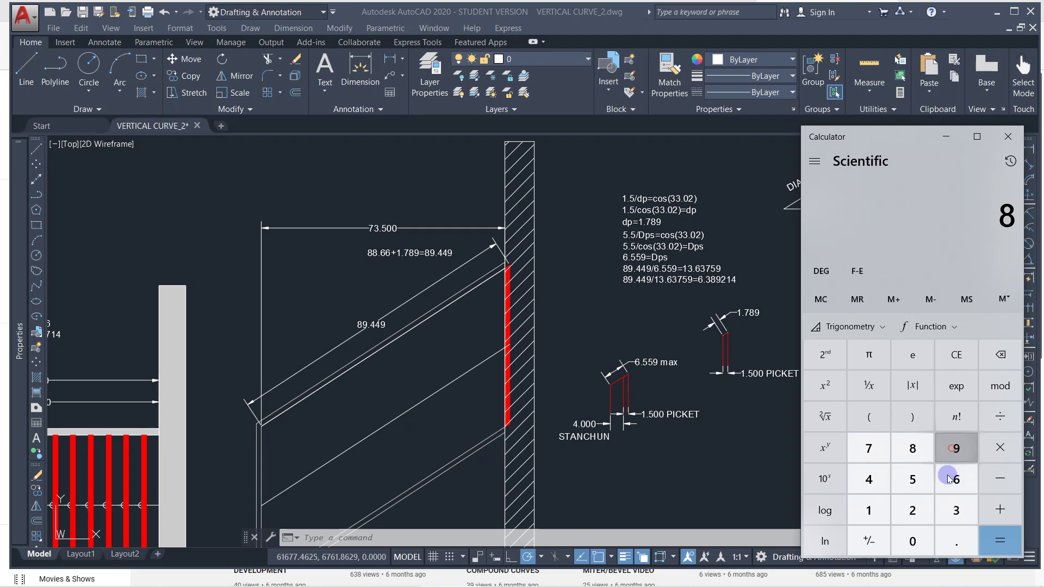
left_click(954, 538)
left_click(869, 479)
left_click(869, 478)
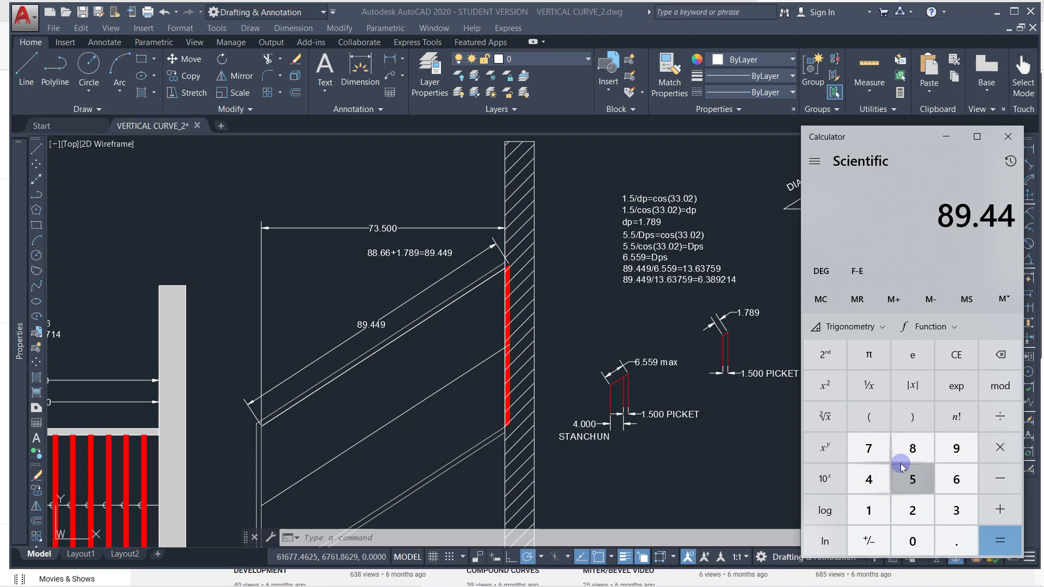
left_click(954, 446)
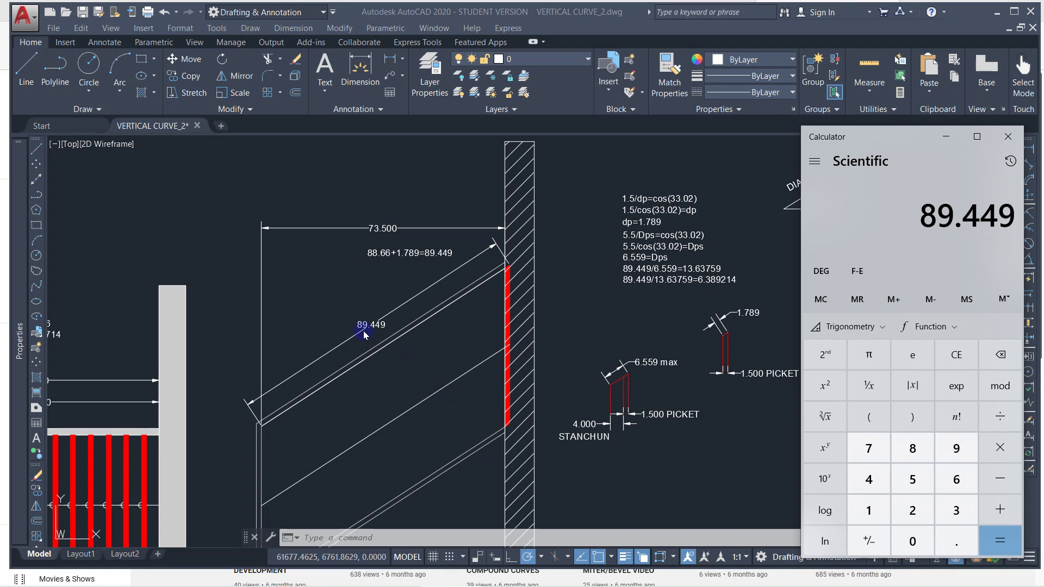
left_click(999, 417)
left_click(867, 506)
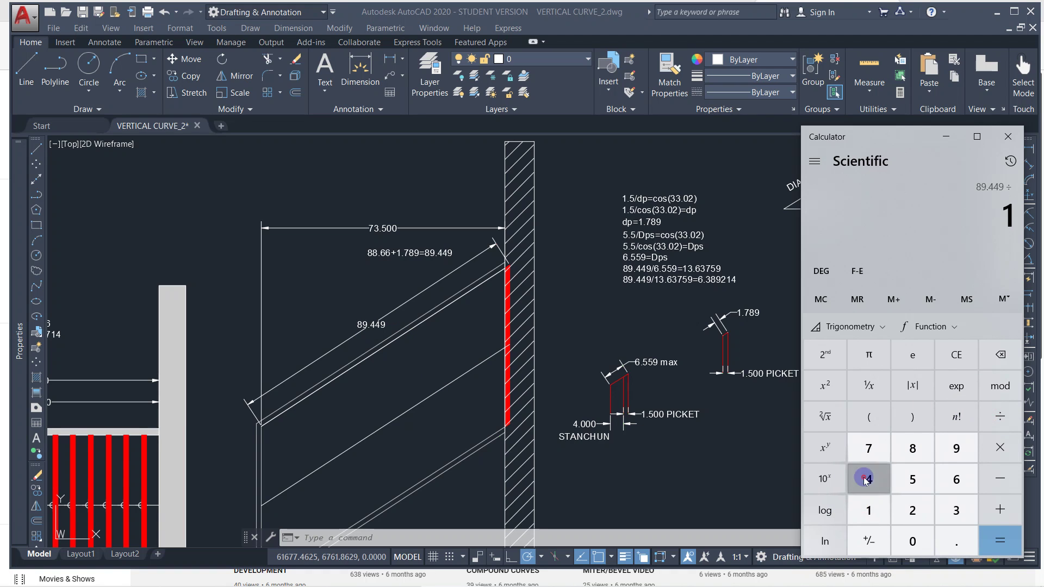
left_click(867, 477)
left_click(984, 541)
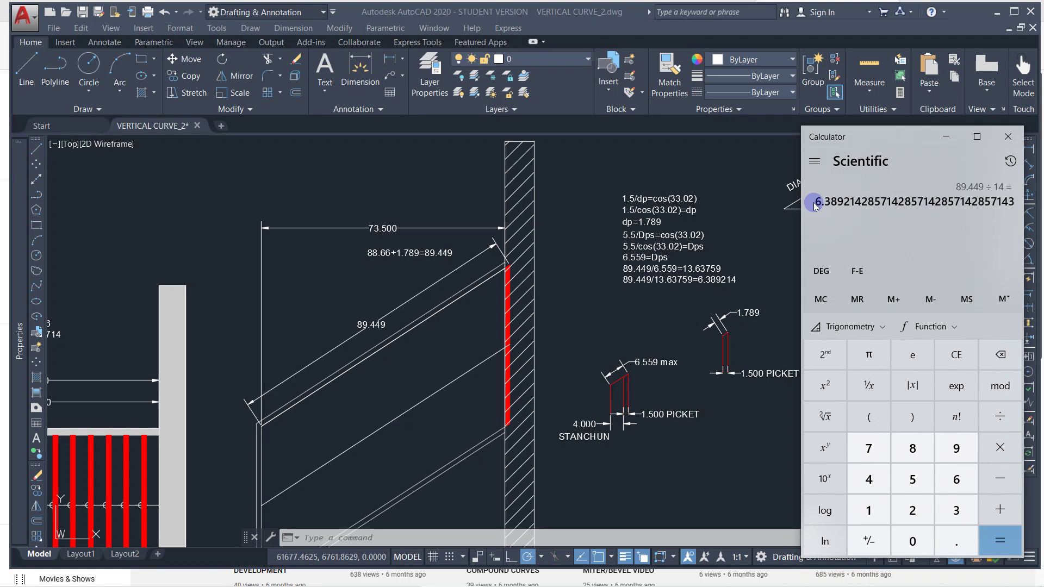
left_click_drag(817, 199, 911, 204)
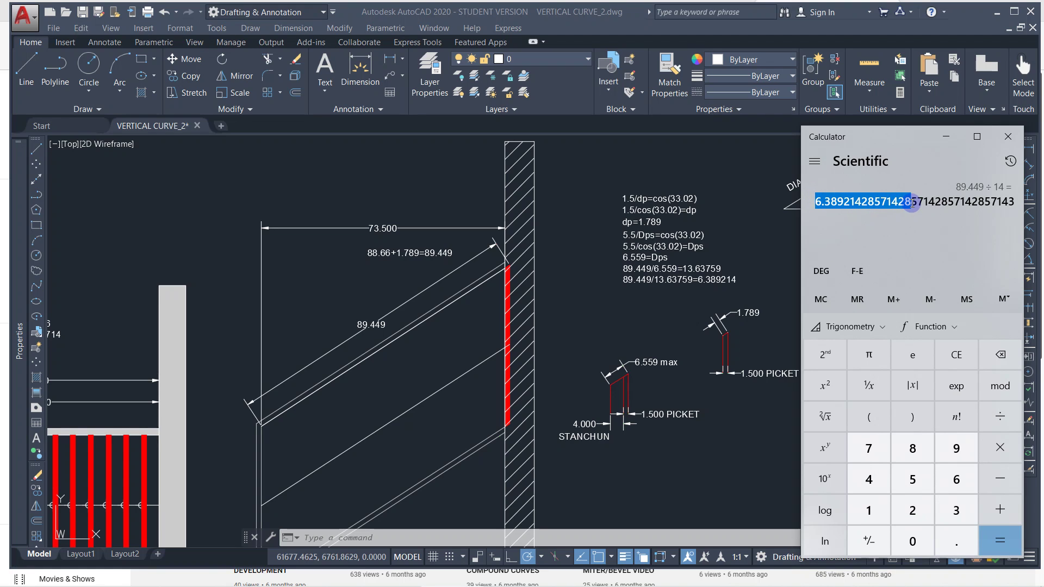
Step: Return to the AutoCAD drawing and draw a 6.38921428571428 line from the red picket's right-edge midpoint down along the sloped midline
left_click(445, 352)
key("Escape")
key("Escape")
scroll(435, 359, "down", 4)
scroll(446, 362, "up", 4)
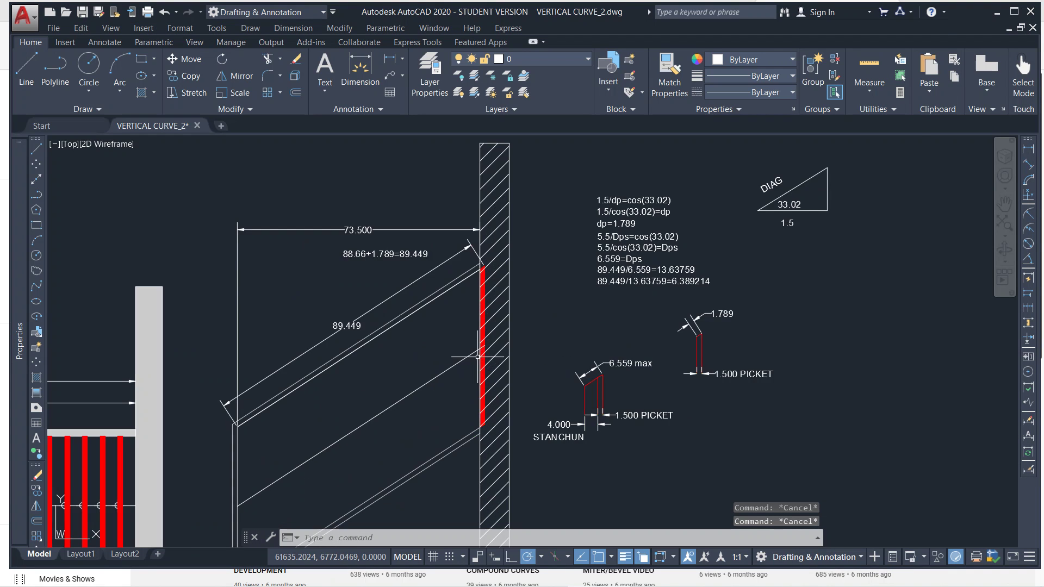
scroll(478, 356, "up", 4)
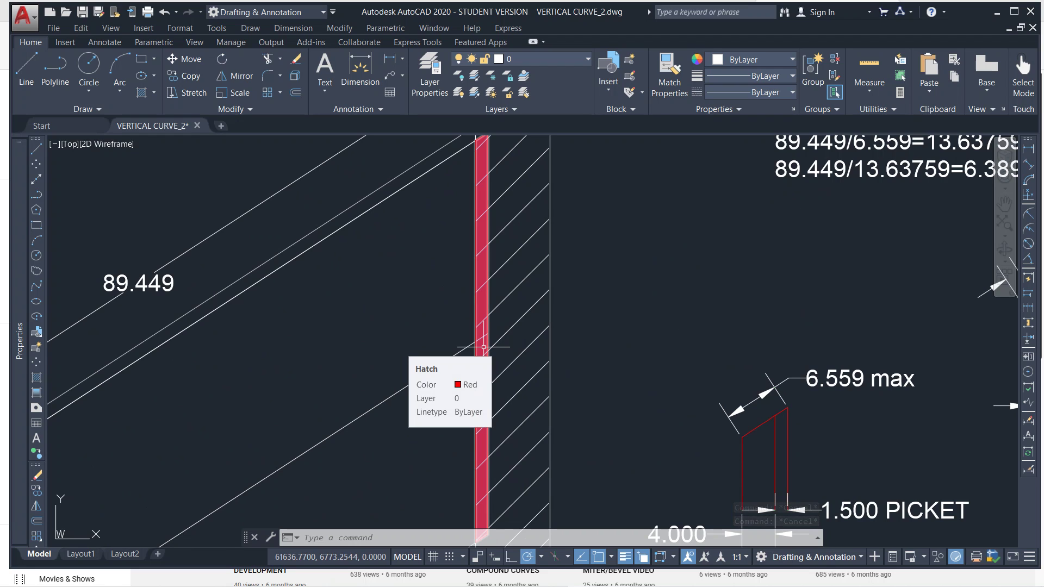
type("l")
key("Return")
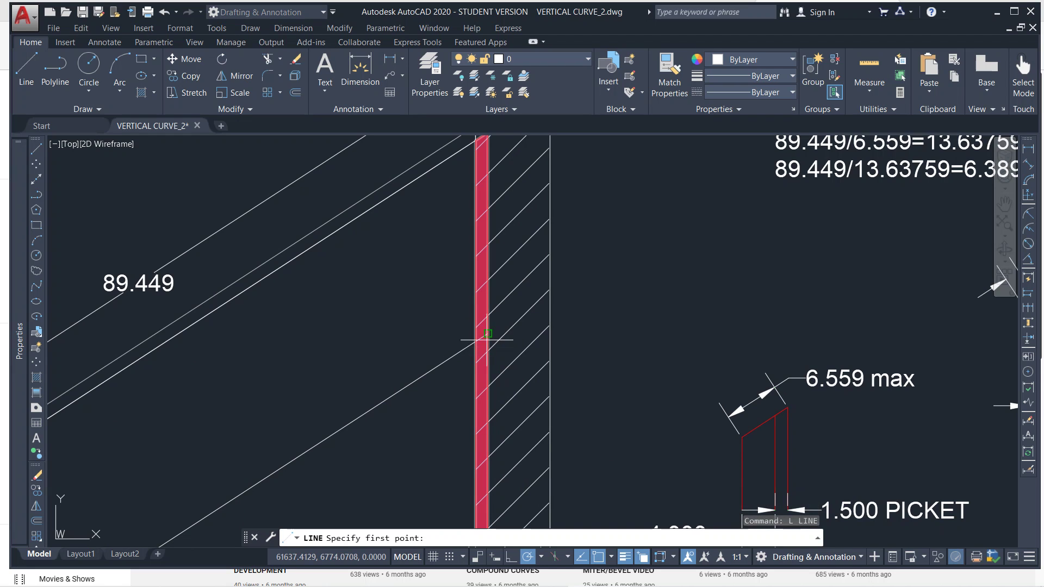
left_click(488, 334)
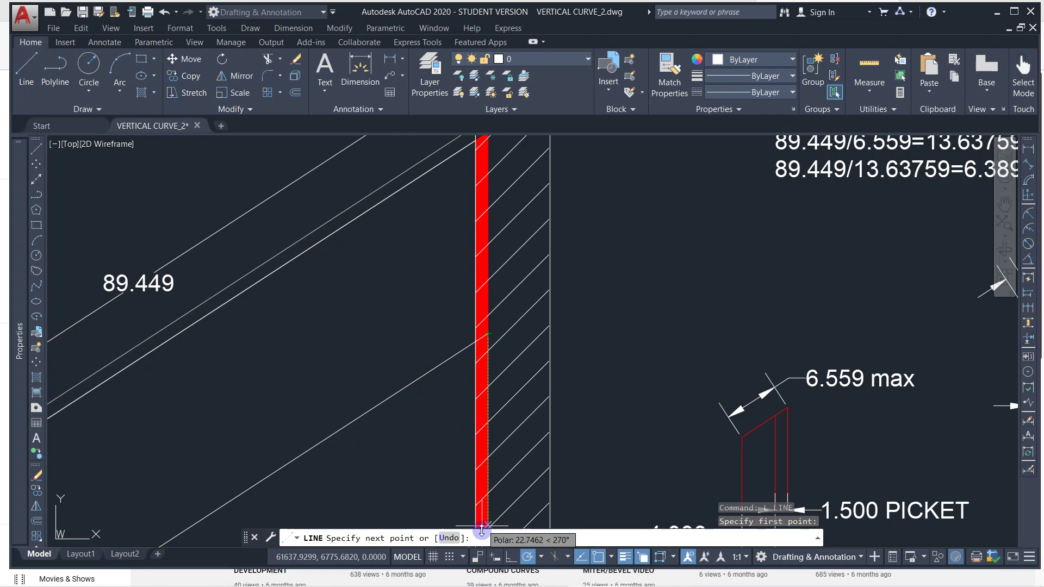
left_click(483, 537)
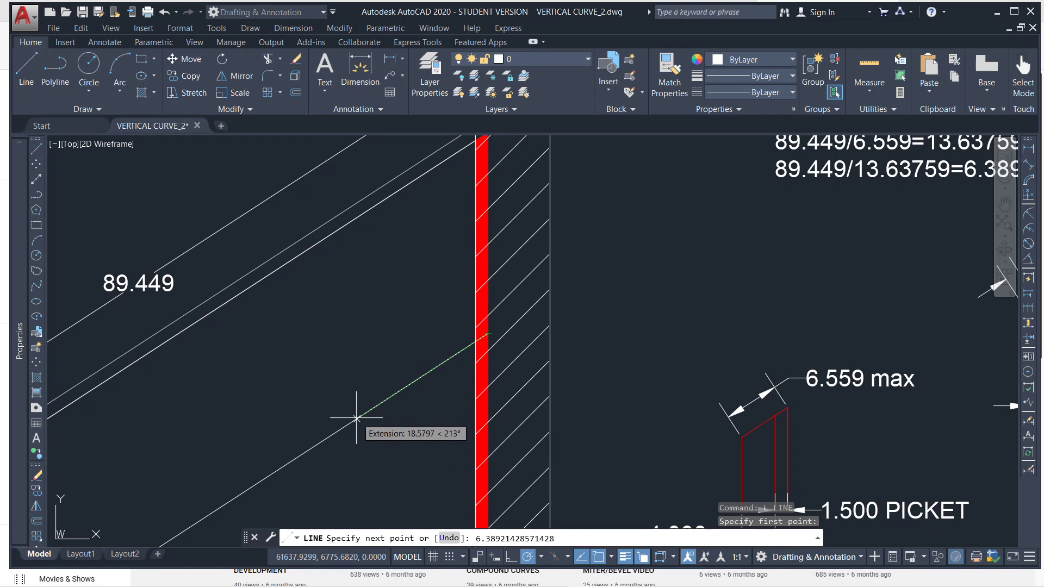
key("Return")
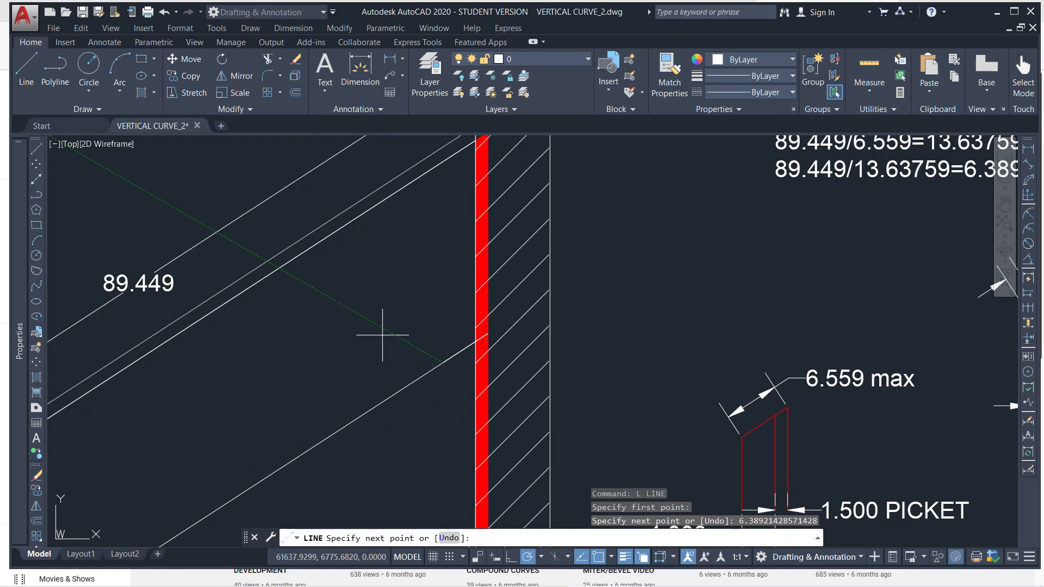
Step: Finish the line with a short vertical segment at the spacing mark and move the red picket so its right-edge midpoint sits on that mark
left_click(443, 308)
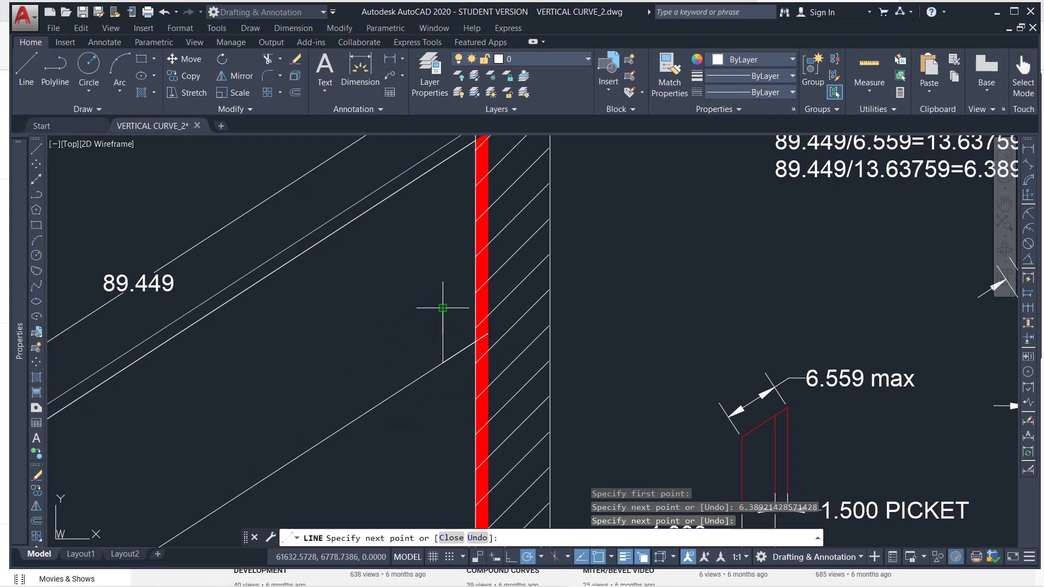
key("Return")
left_click(478, 299)
left_click(483, 316)
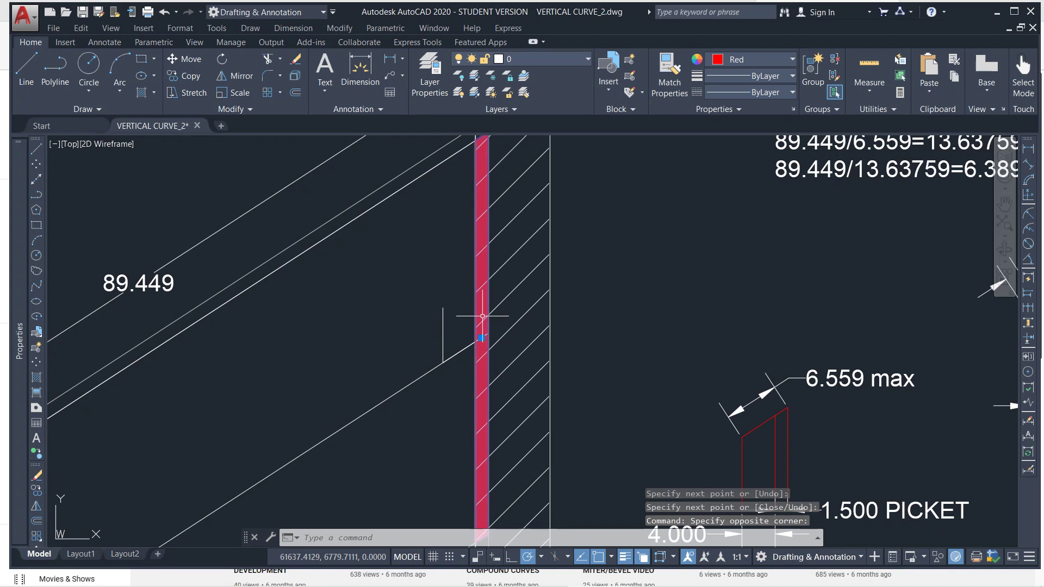
type("m")
key("Return")
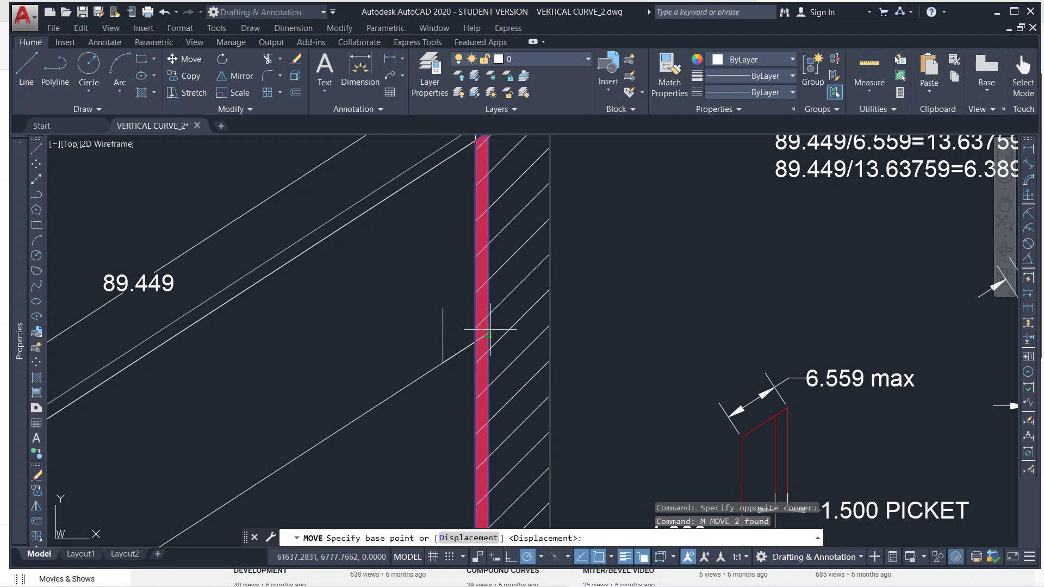
left_click(488, 334)
left_click(443, 363)
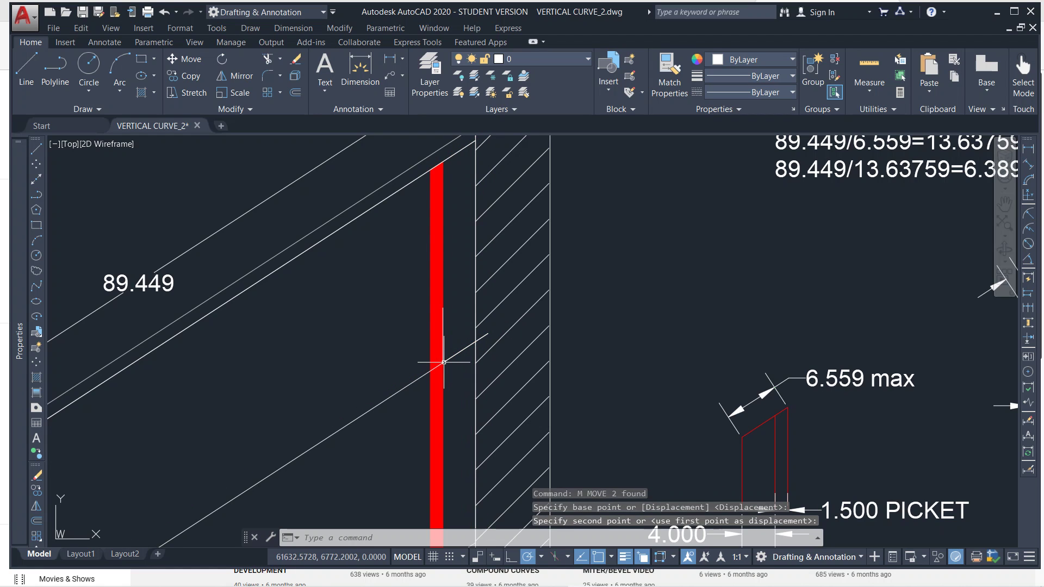
scroll(443, 335, "down", 4)
key("Escape")
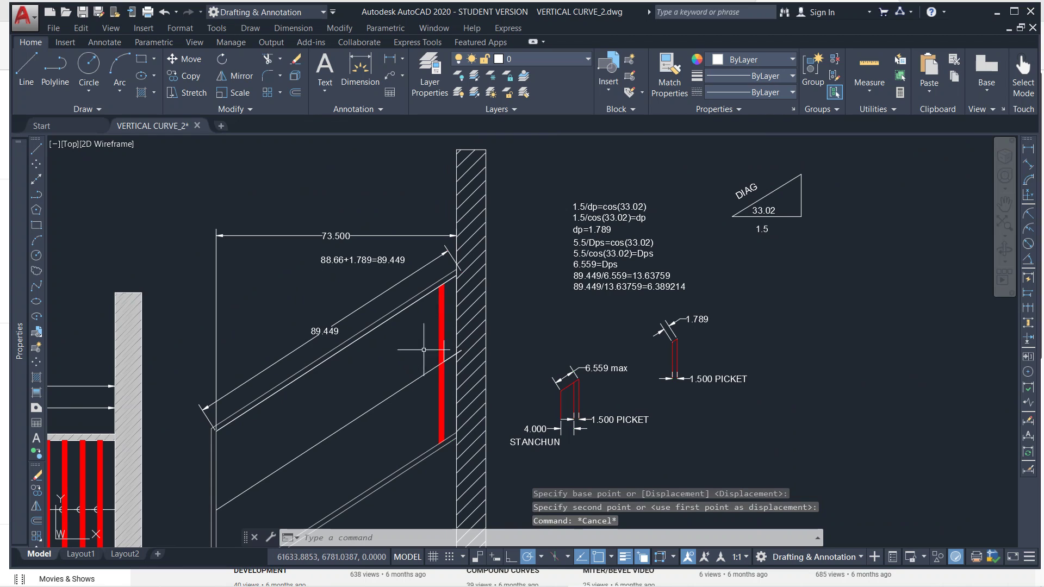
Step: Divide the sloped midline of the railing into 14 equal segments with point marks
left_click(401, 389)
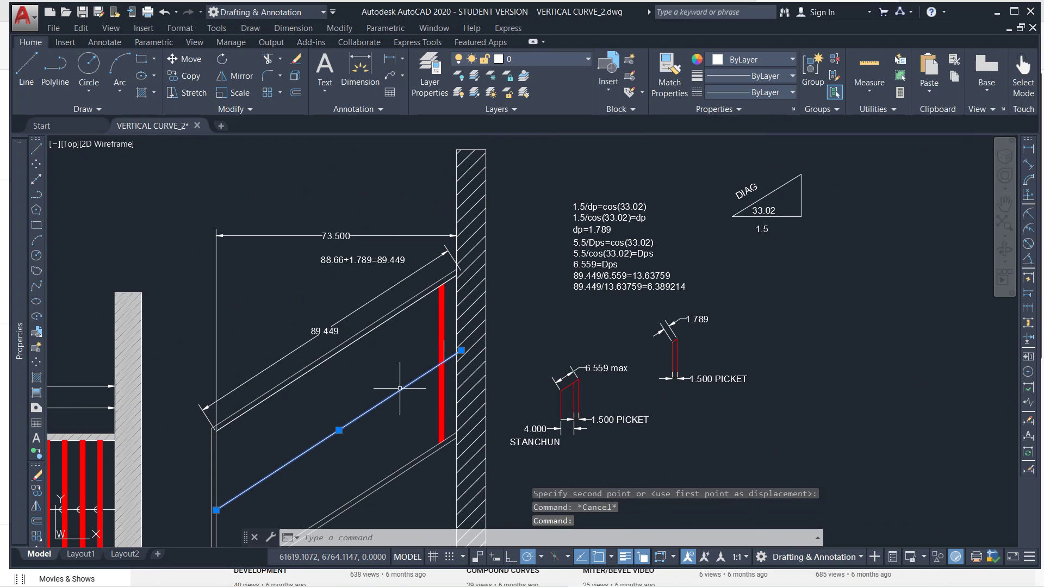
type("pIVIDE")
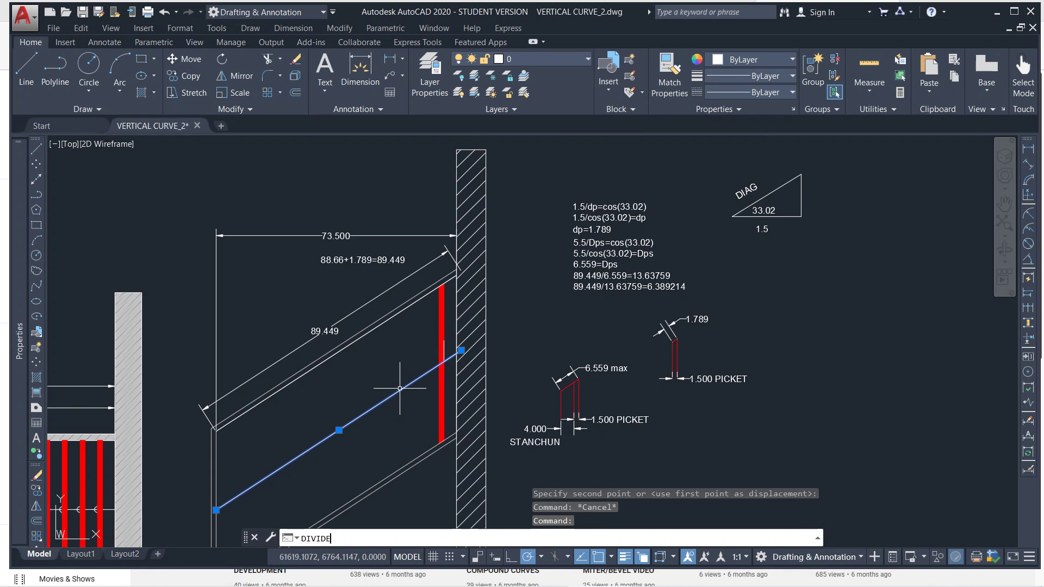
key("Return")
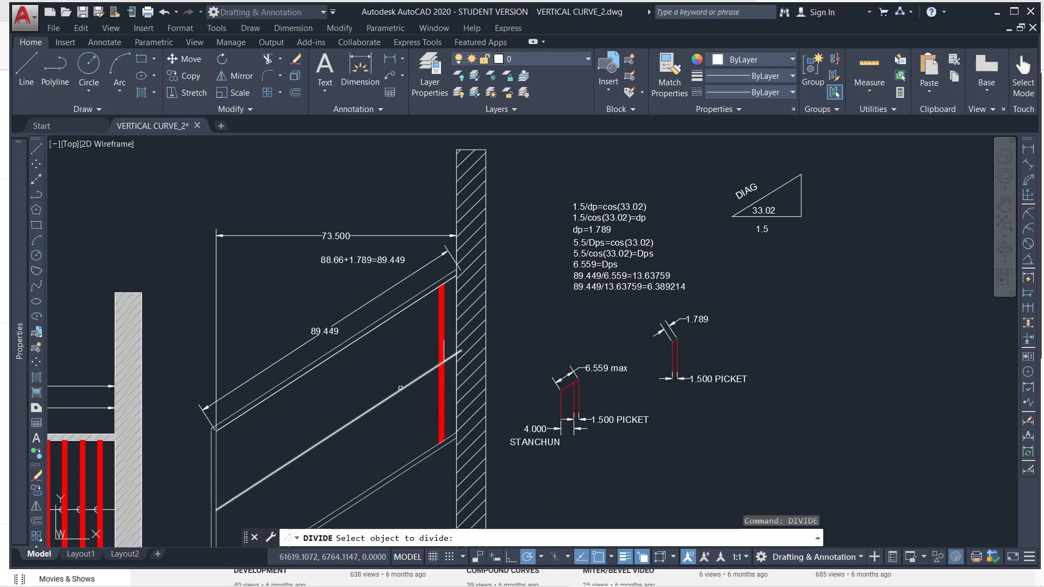
left_click(401, 388)
type("1")
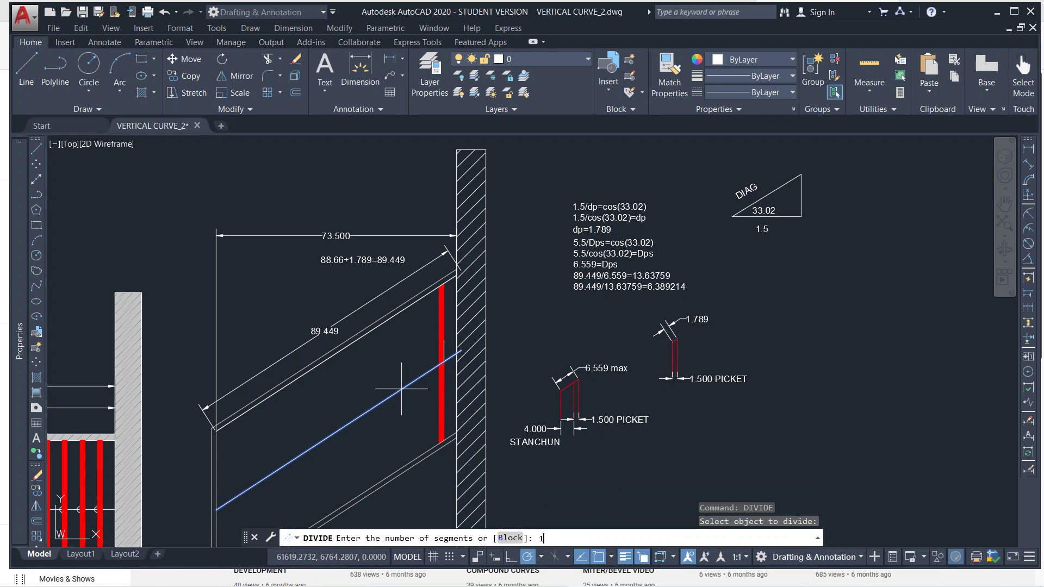
type("4")
key("Return")
scroll(426, 413, "up", 5)
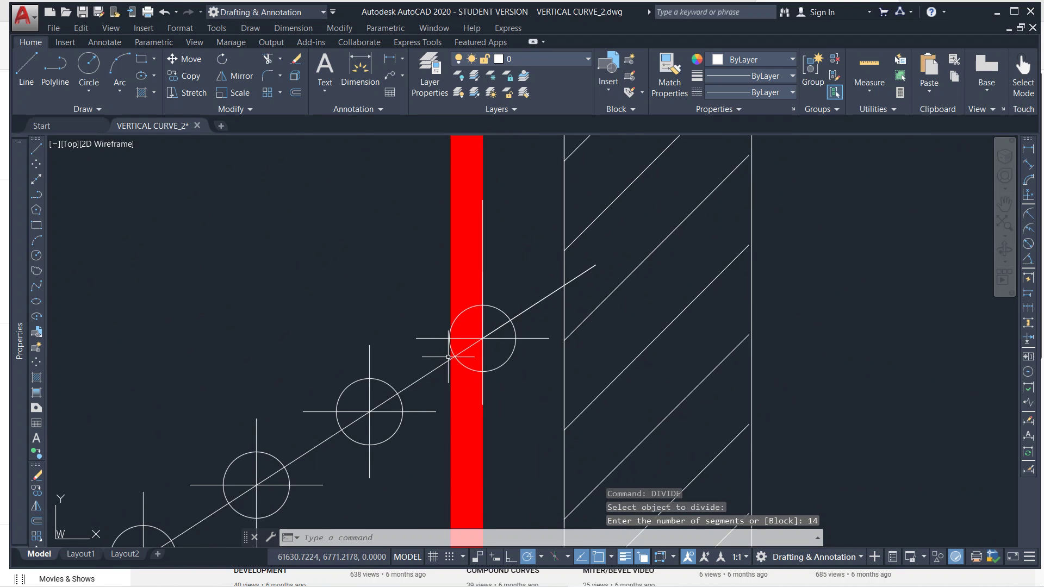
scroll(448, 358, "up", 4)
scroll(499, 321, "down", 8)
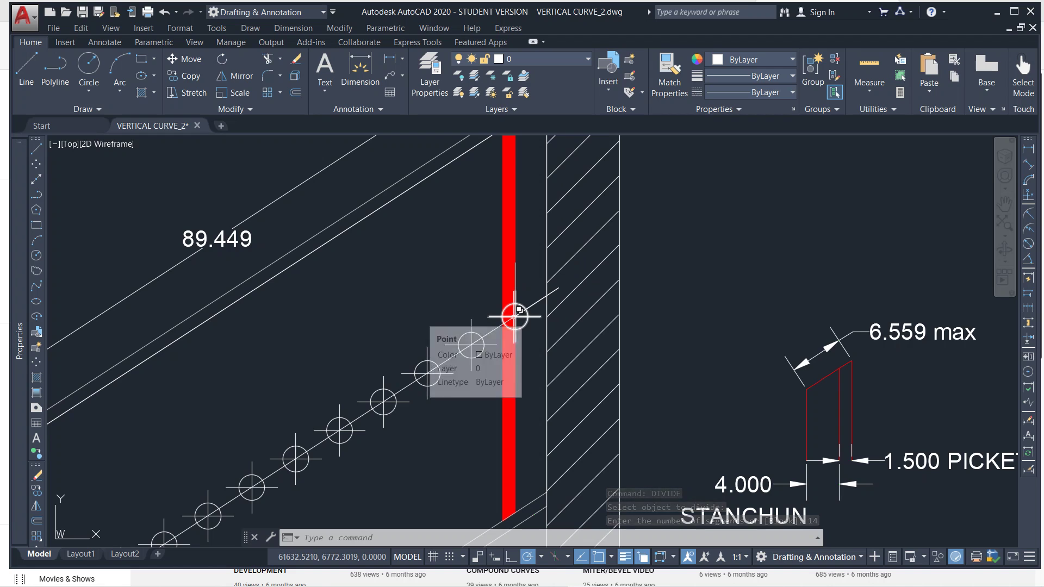
scroll(513, 310, "down", 3)
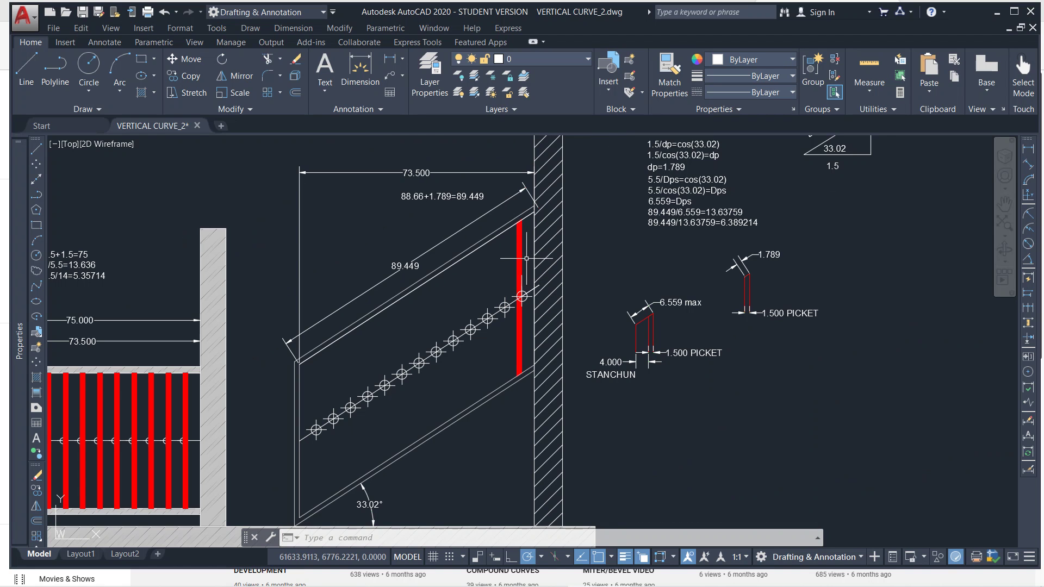
Step: Array the red picket along the sloped midline as a path array using the Measure method
left_click(528, 256)
left_click(508, 270)
type("ARRAY")
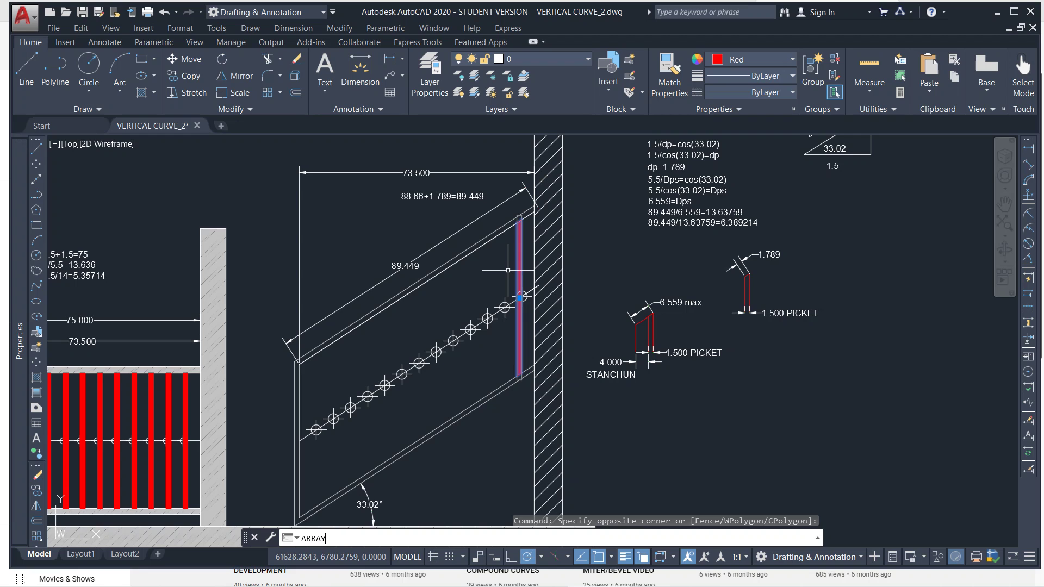
key("Return")
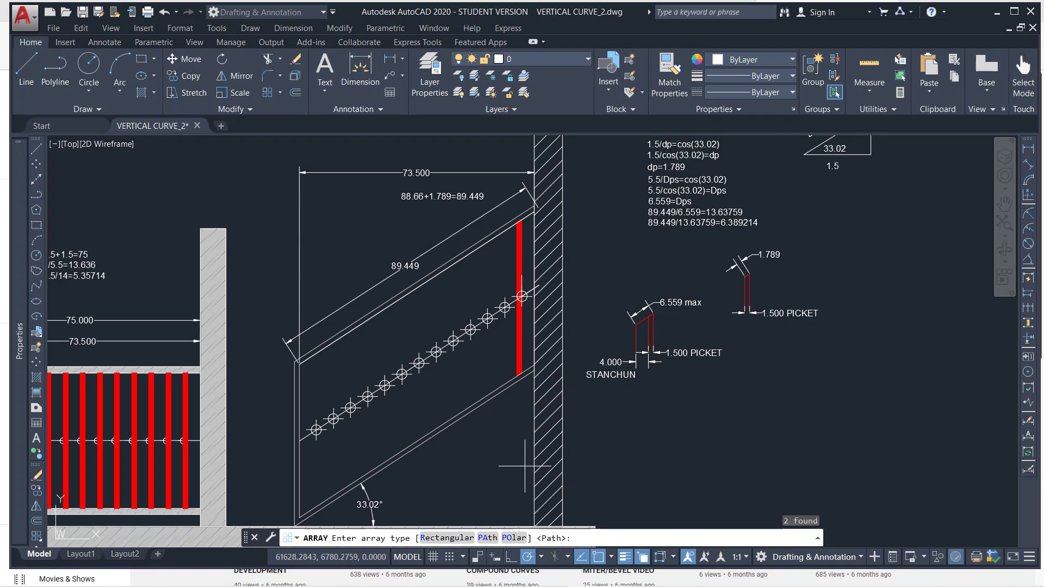
left_click(488, 538)
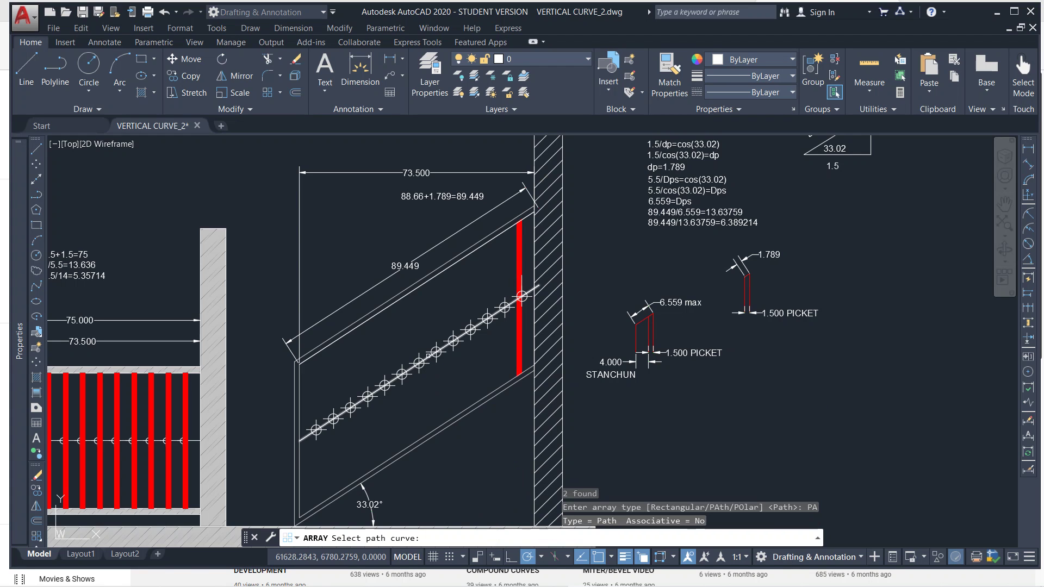
left_click(522, 295)
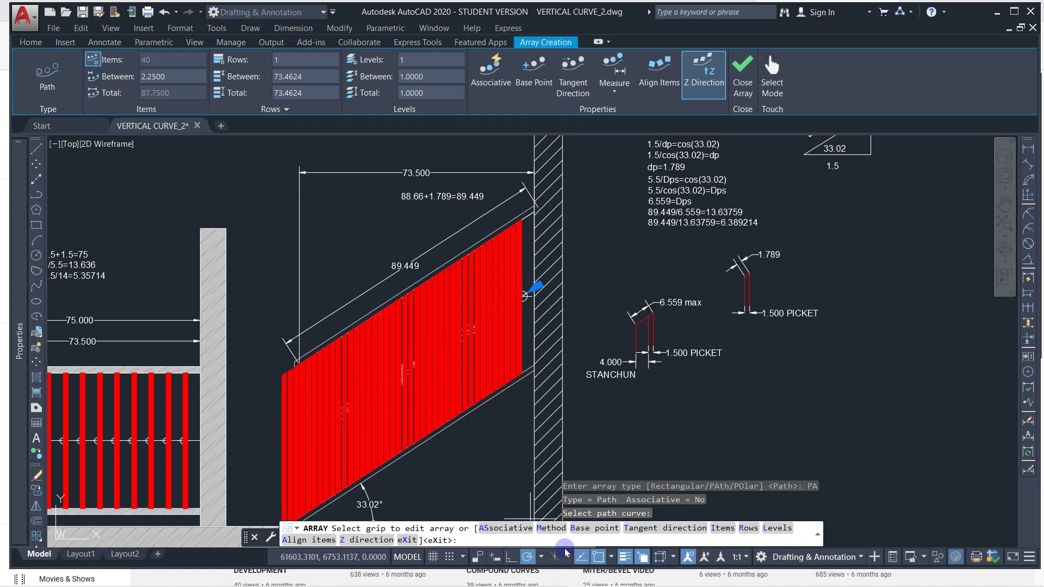
left_click(552, 529)
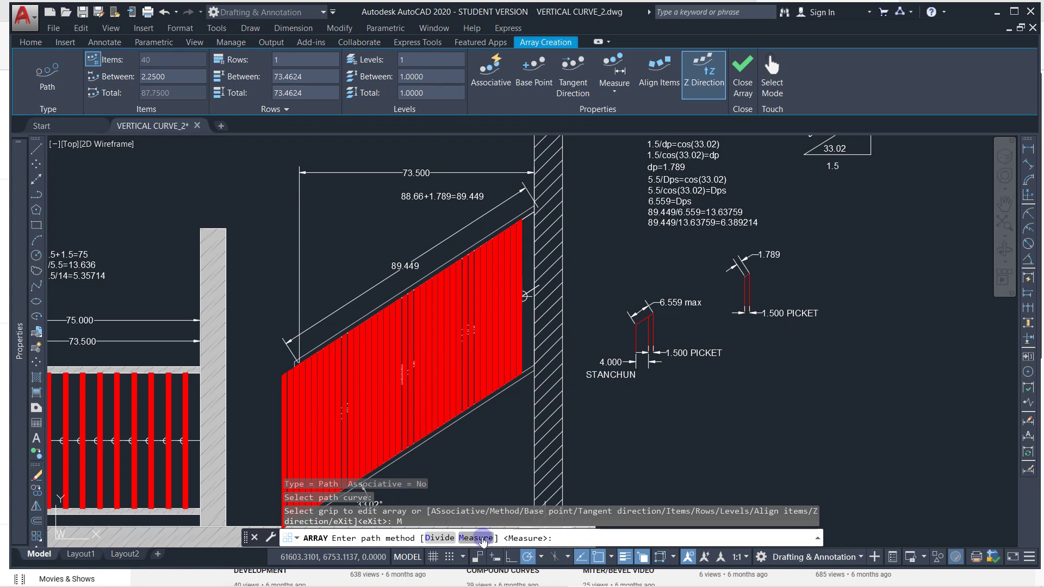
left_click(481, 537)
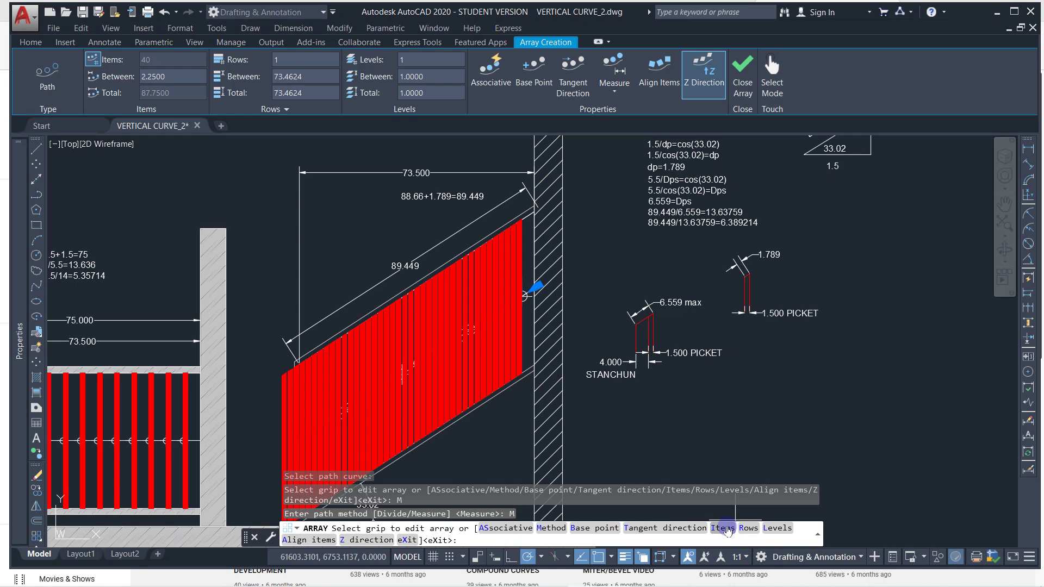
Step: Try to set the array's item distance by picking the first two division marks, accepting the default item count
left_click(724, 528)
scroll(522, 348, "up", 2)
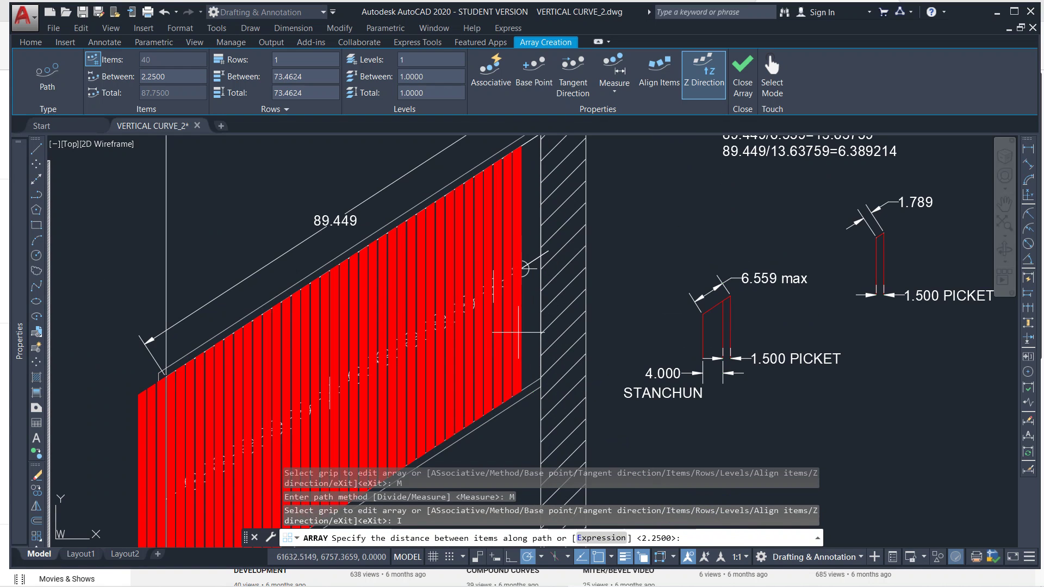
scroll(522, 294, "up", 4)
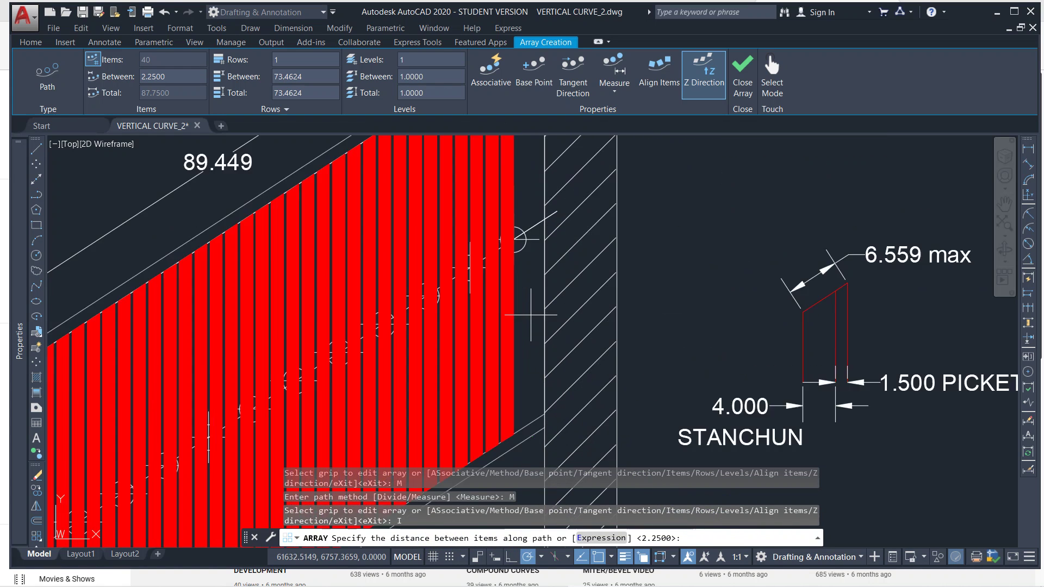
scroll(503, 200, "up", 3)
left_click(502, 193)
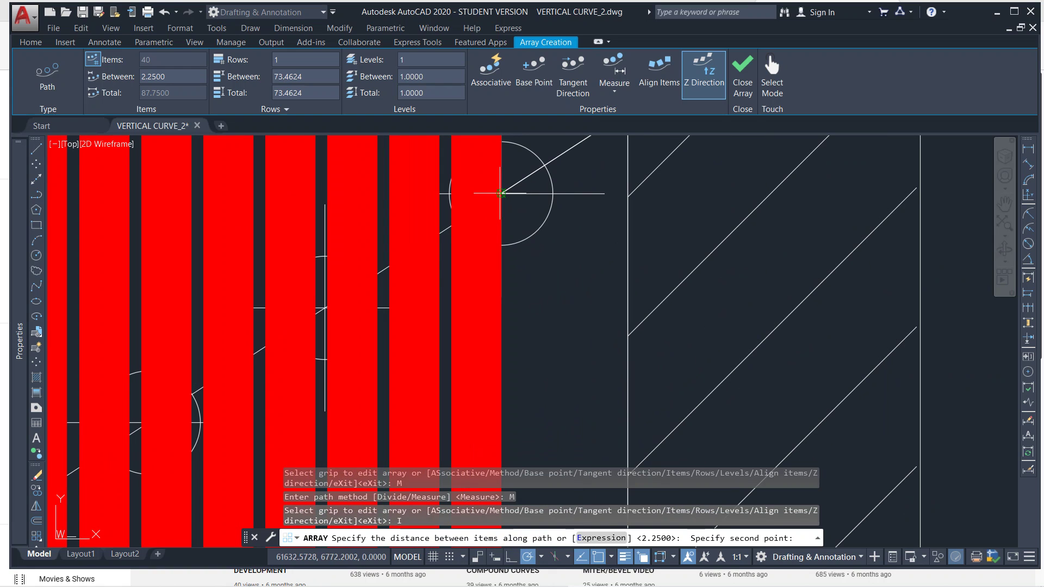
left_click(324, 311)
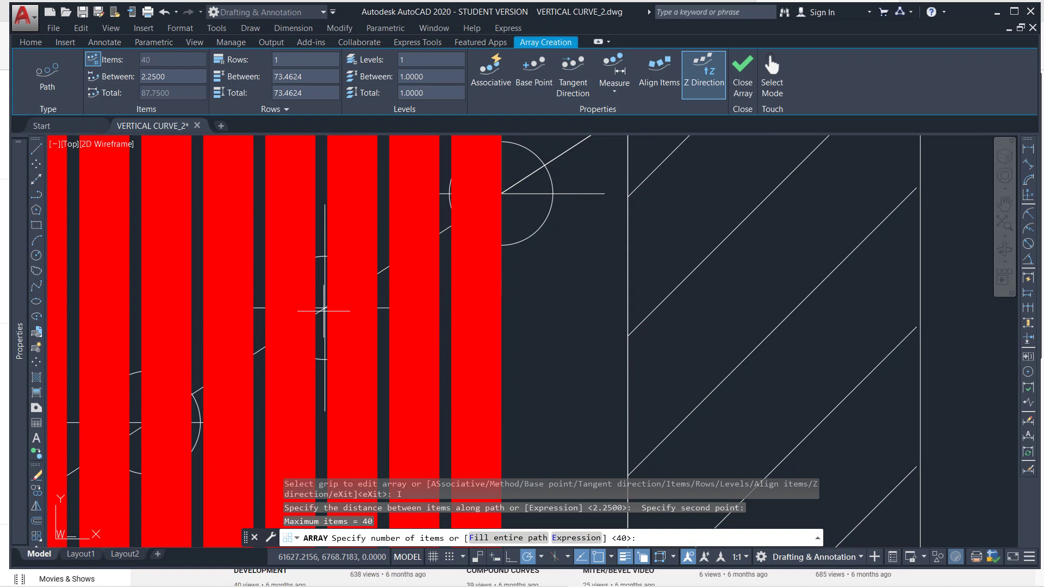
key("Return")
scroll(324, 311, "down", 2)
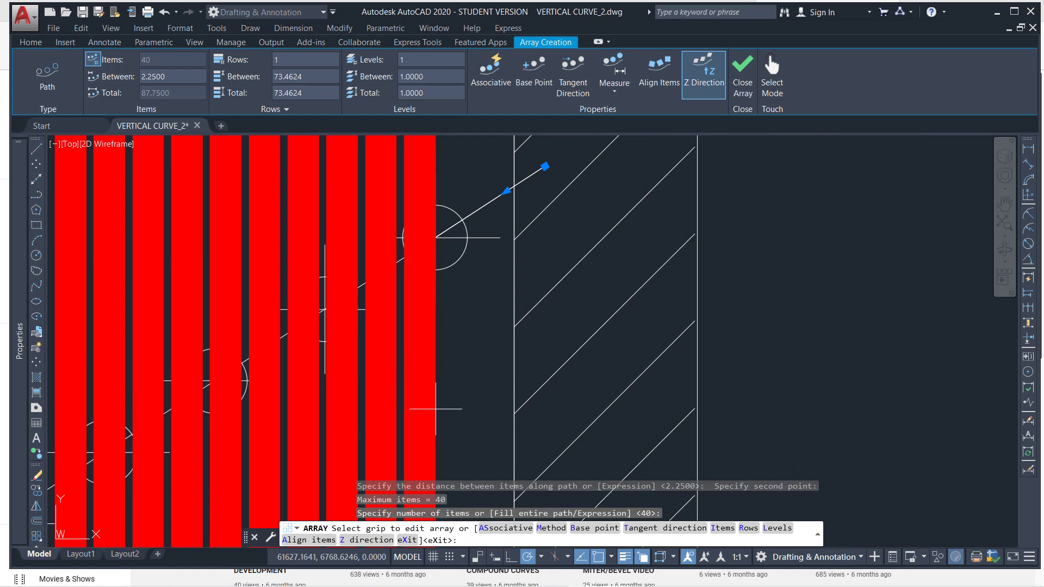
Step: Pick the item distance again between the first two division marks and set the number of array items to 13
left_click(723, 528)
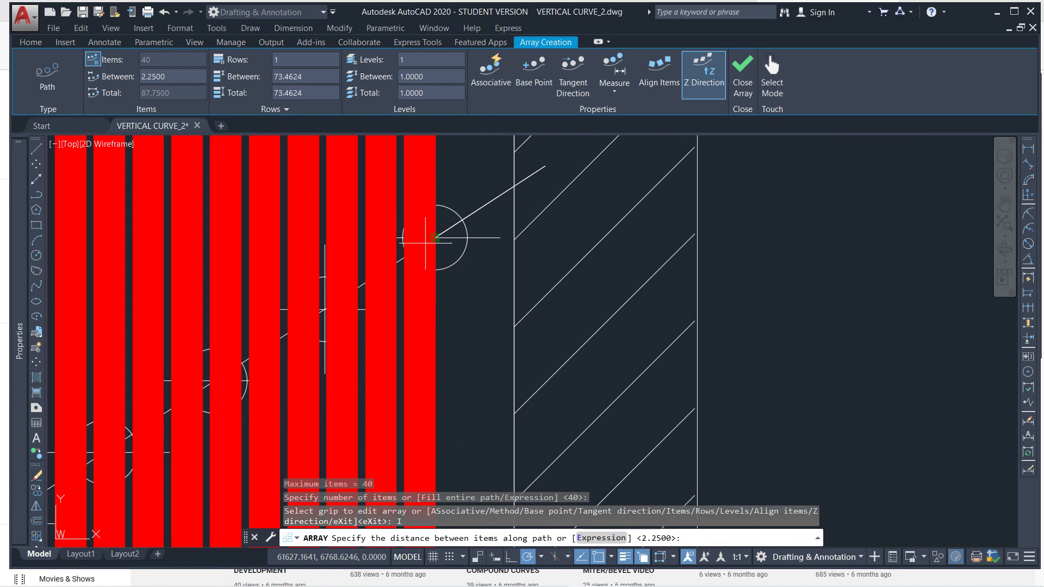
left_click(435, 238)
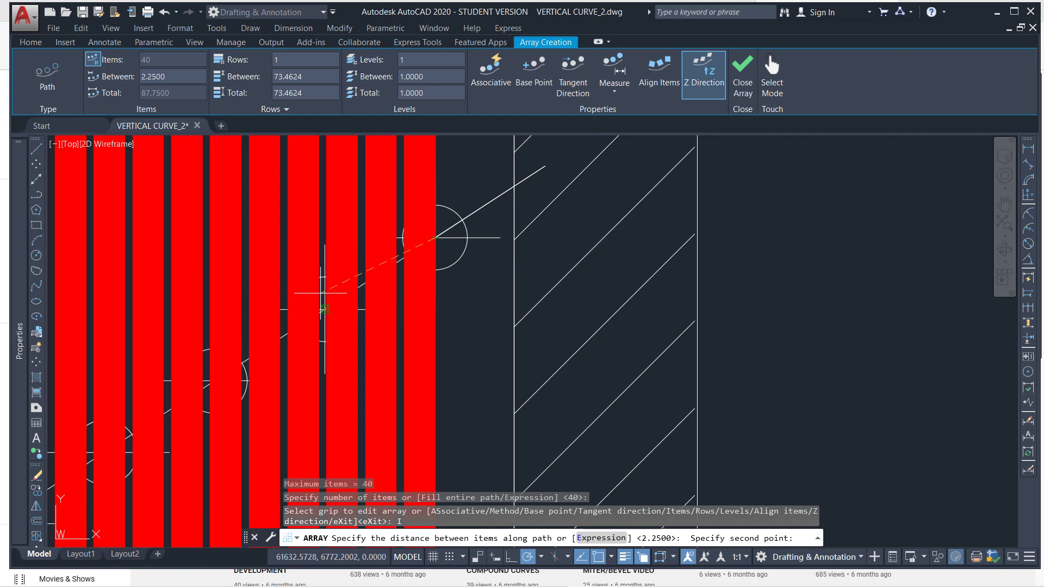
left_click(324, 309)
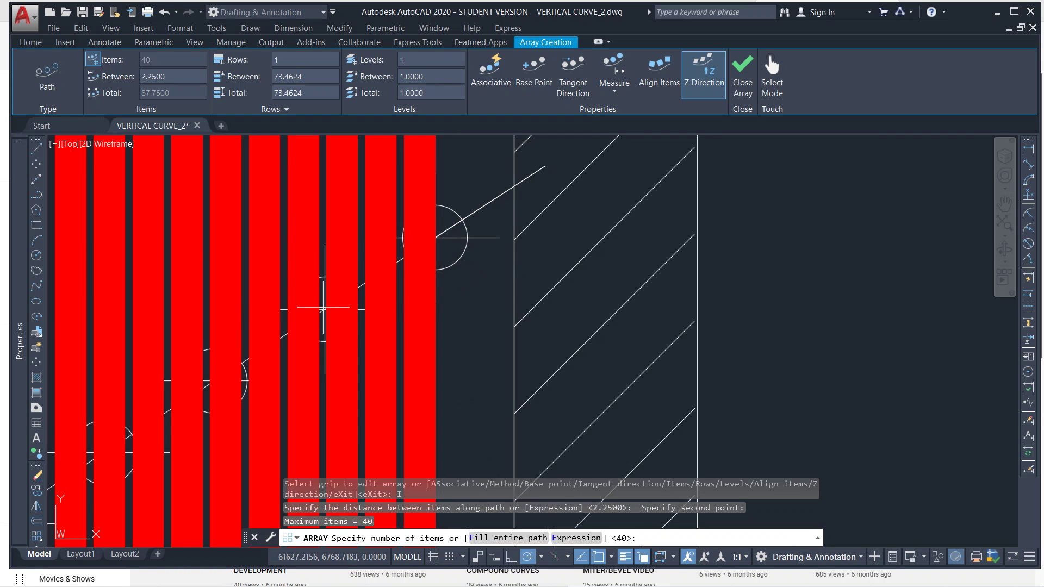
scroll(346, 311, "down", 5)
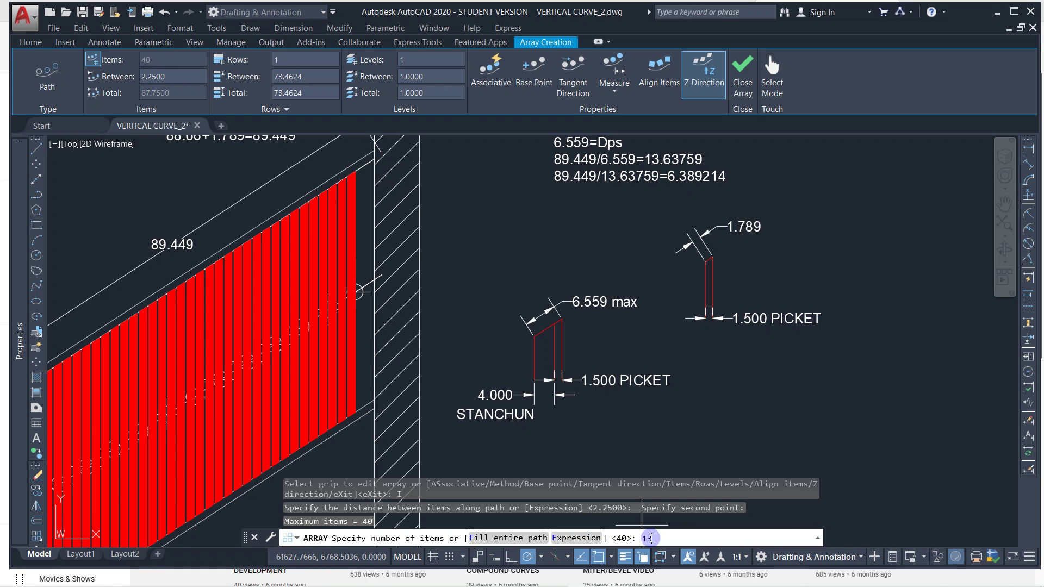
key("Return")
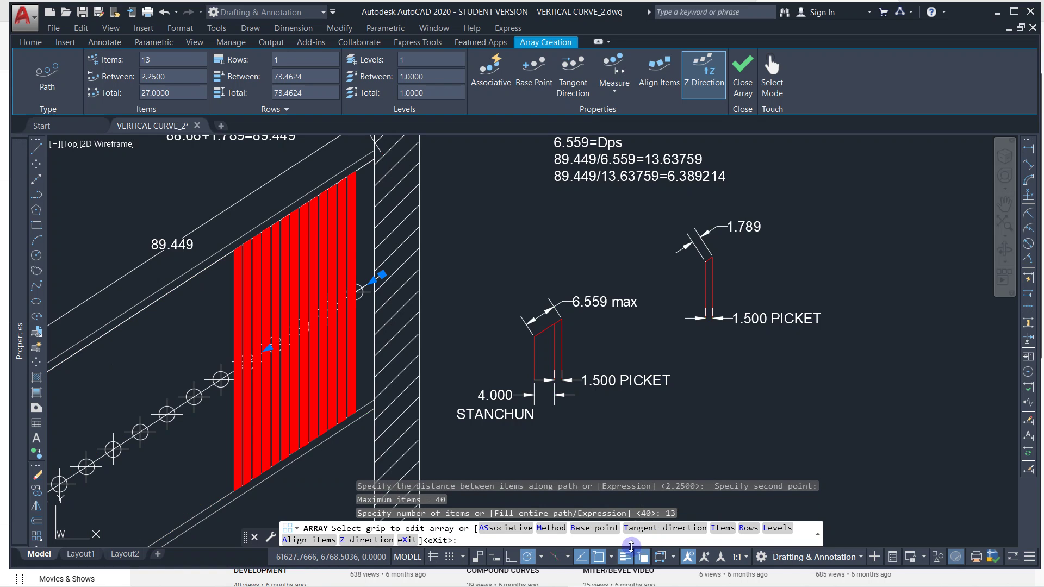
Step: Set the distance between array items to 6.38921428571428, keeping 13 items
left_click(723, 528)
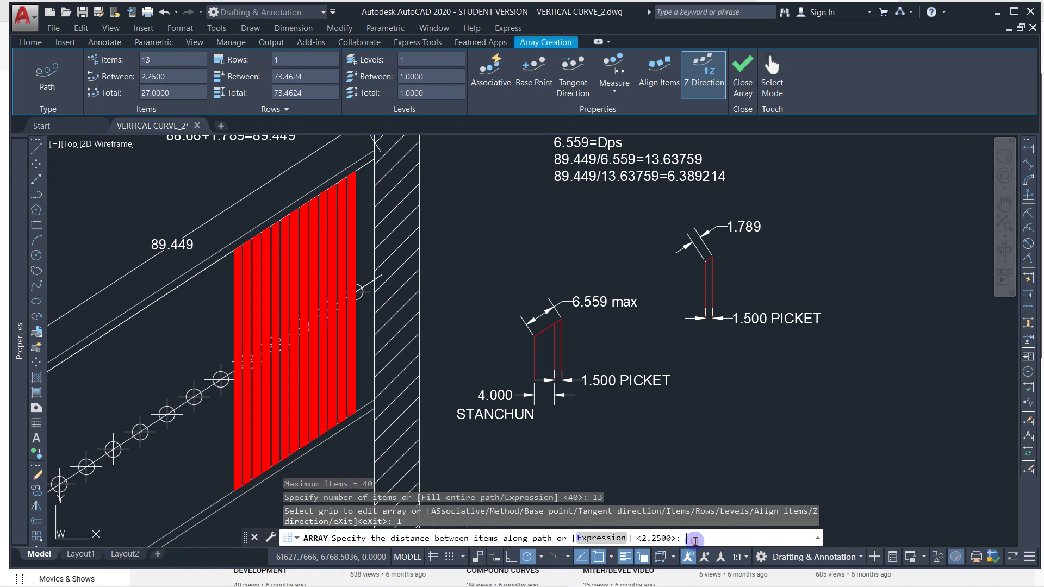
key("Return")
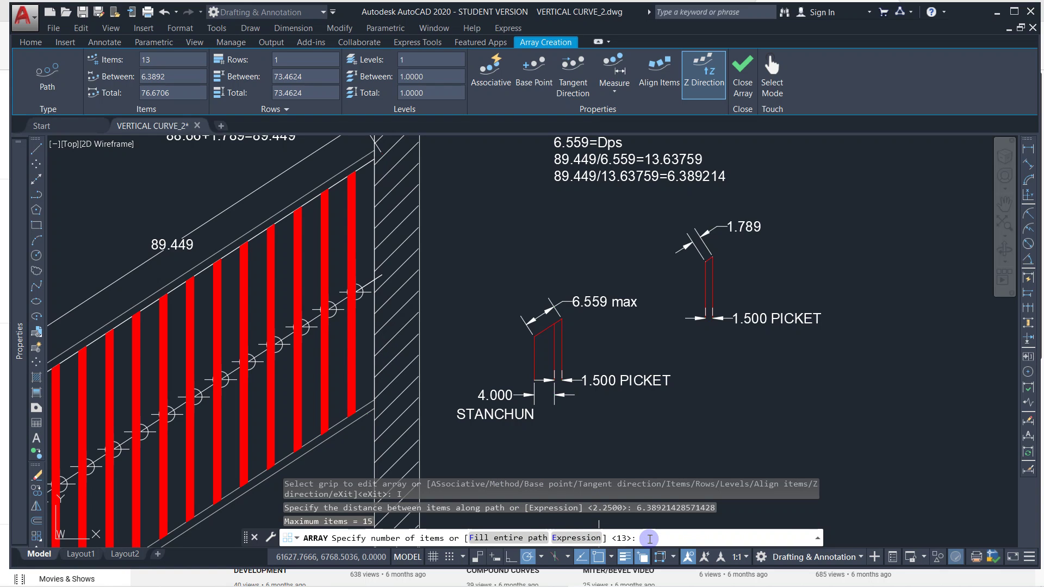
key("Return")
Step: Try to set the item distance by picking from the midline's upper end to the fourth division mark, adjusting the spacing to fit 13 items
left_click(723, 530)
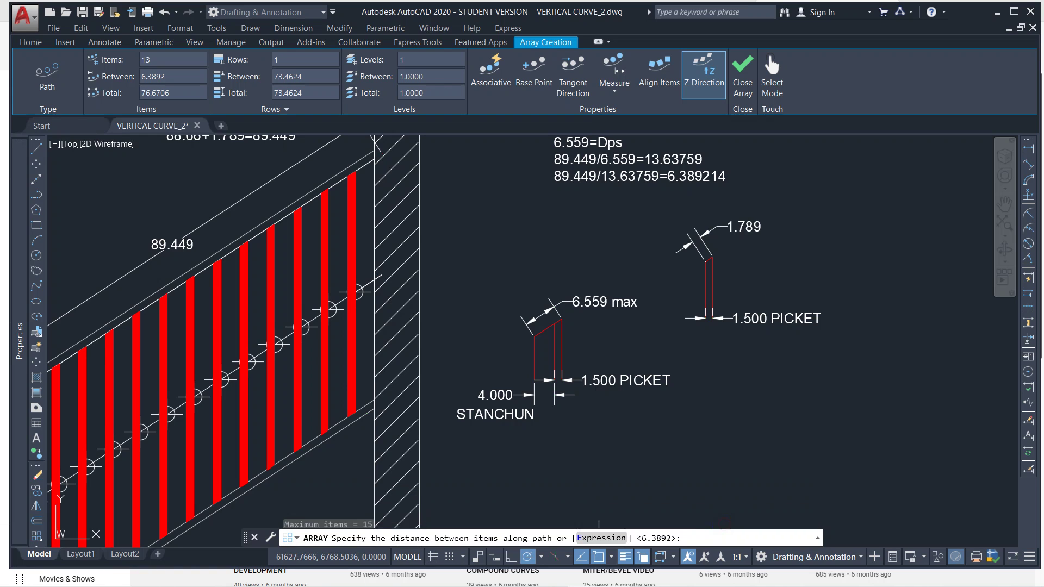
left_click(382, 275)
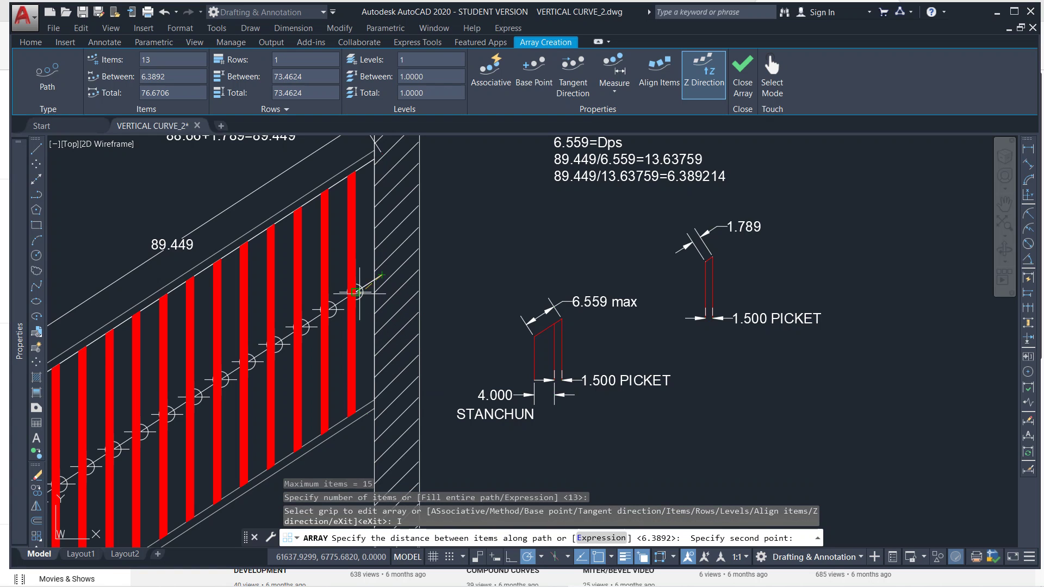
left_click(275, 344)
key("Return")
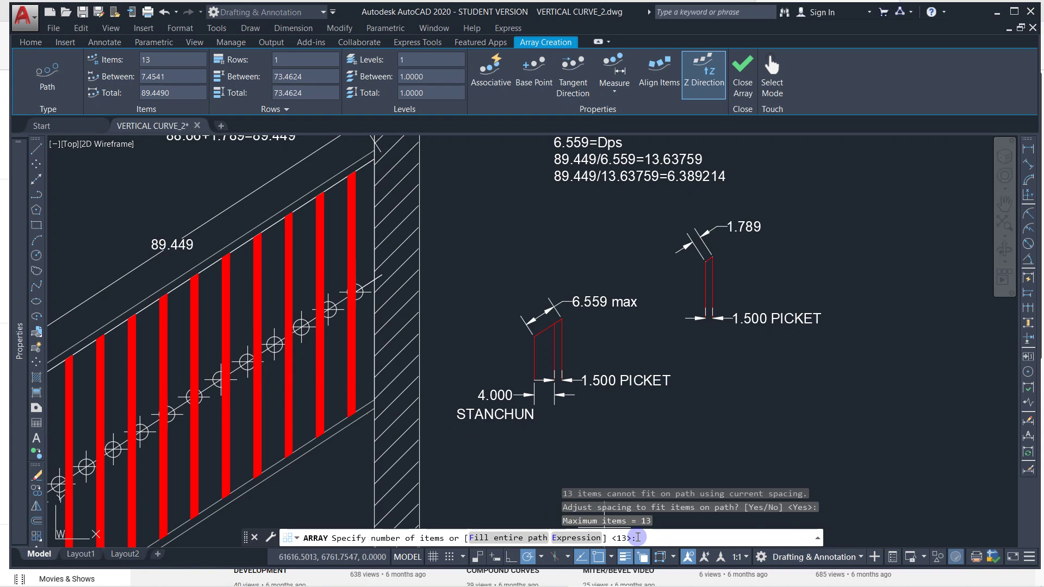
key("Return")
Step: Set the picket array's item distance to 6.38921428571428, keep 13 items and end the array
left_click(720, 530)
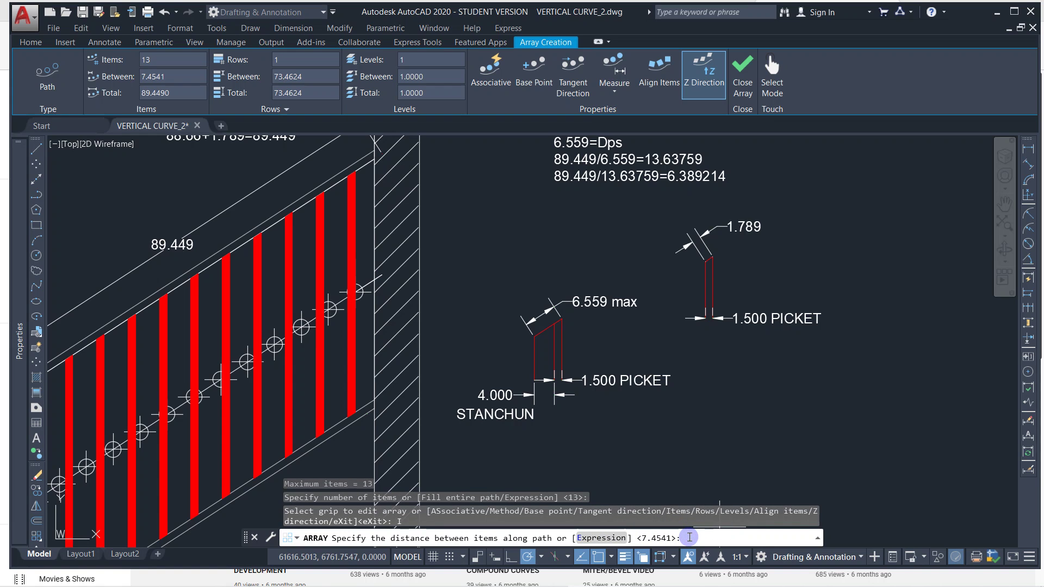
key("Return")
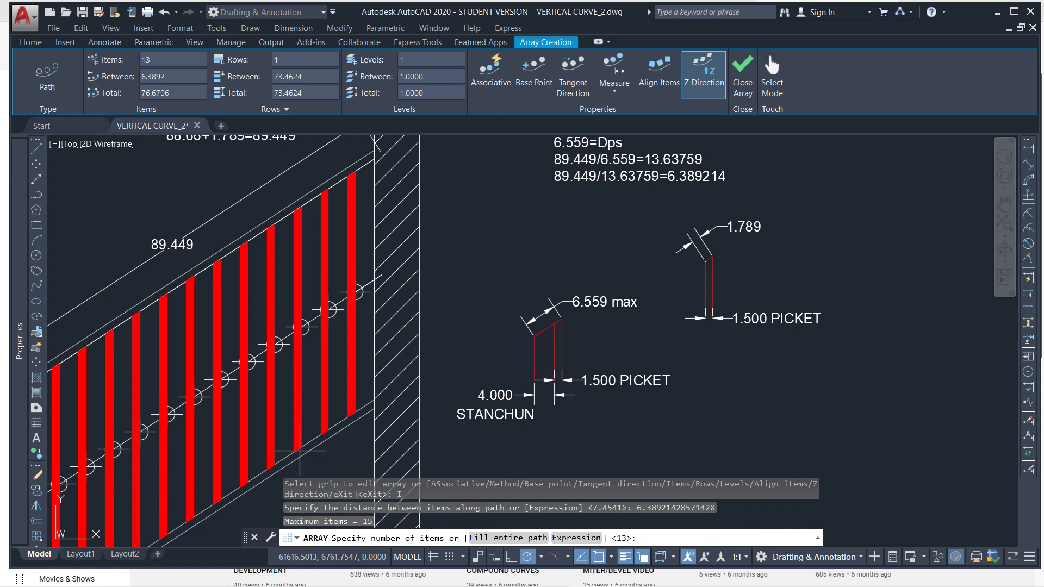
middle_click_drag(282, 416, 484, 370)
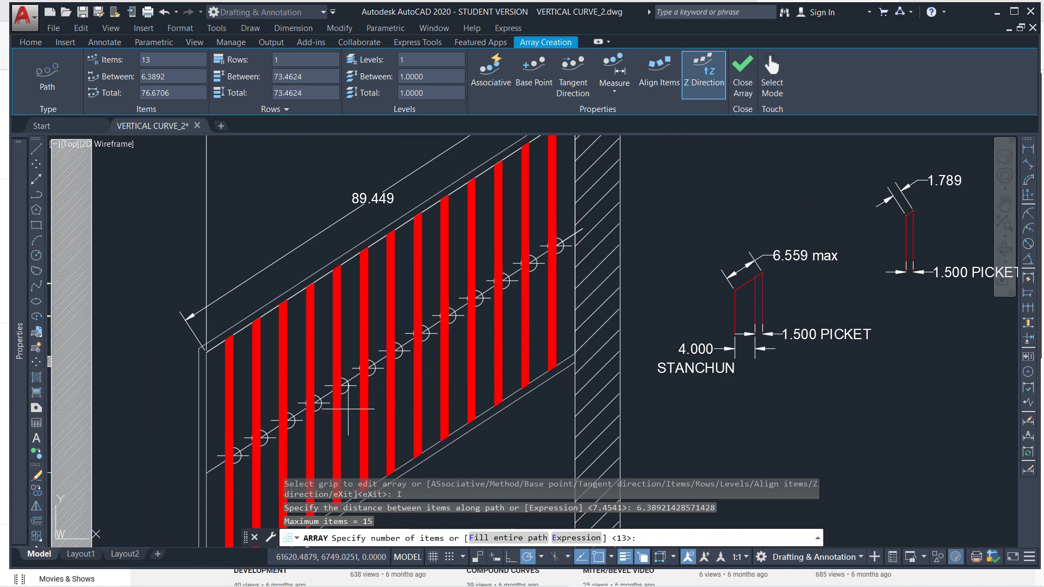
middle_click_drag(558, 235, 544, 298)
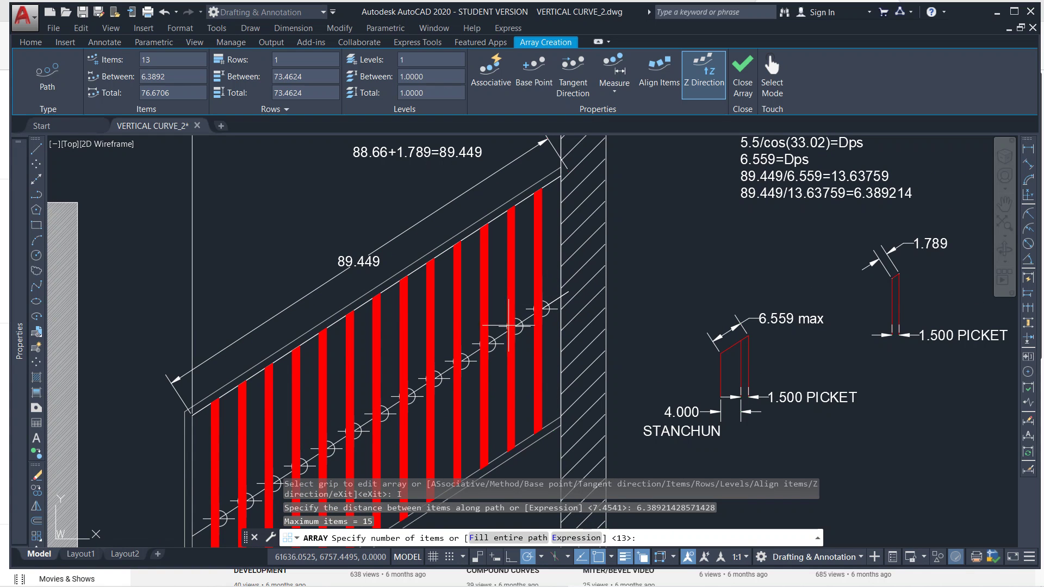
key("Return")
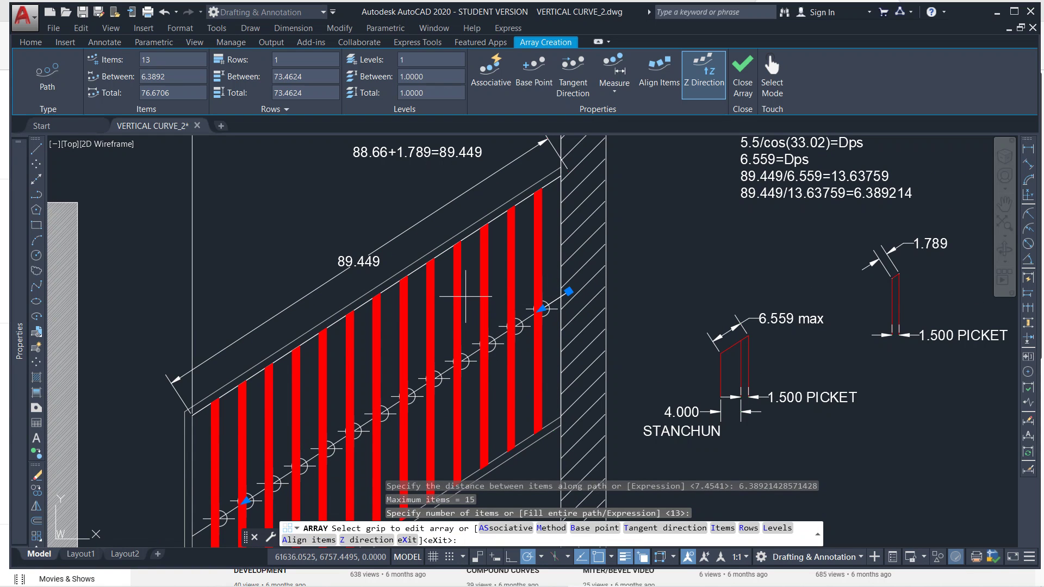
key("Escape")
Step: Select single pickets in the sloped railing to check how the arrayed pickets are grouped and spaced
left_click(465, 293)
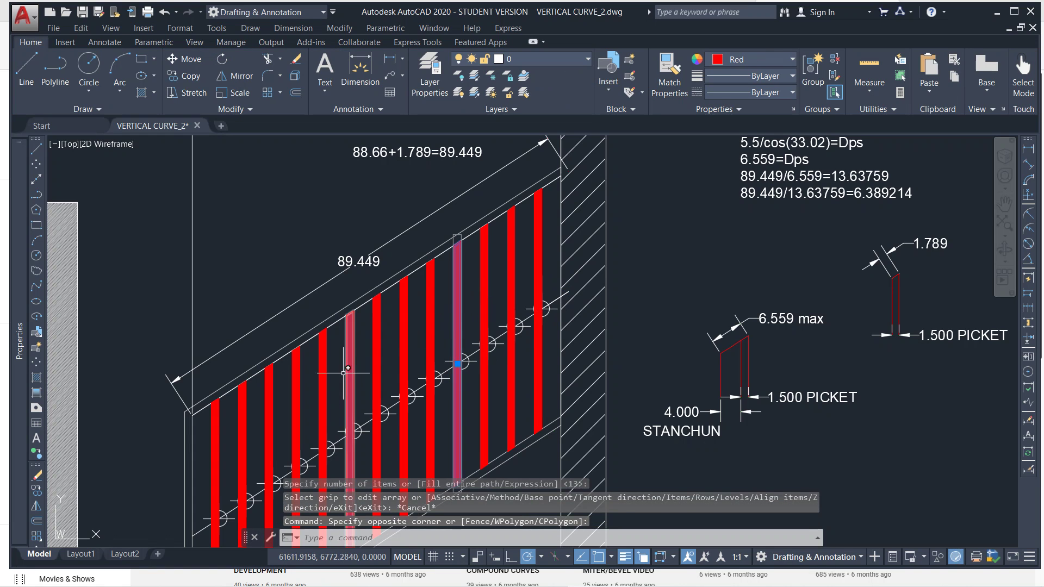
middle_click_drag(344, 373, 450, 230)
key("Escape")
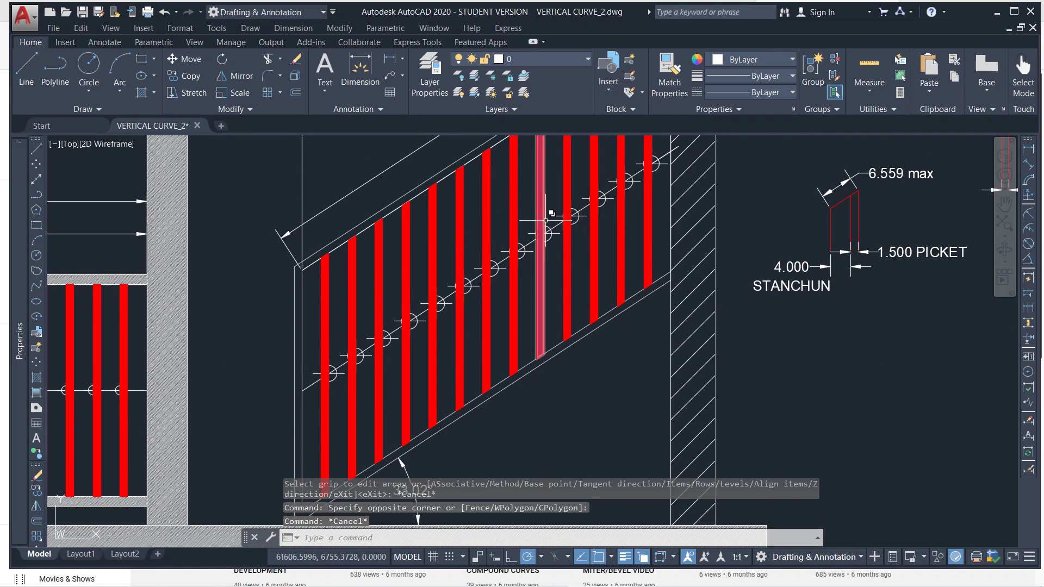
scroll(545, 220, "up", 3)
scroll(513, 242, "down", 3)
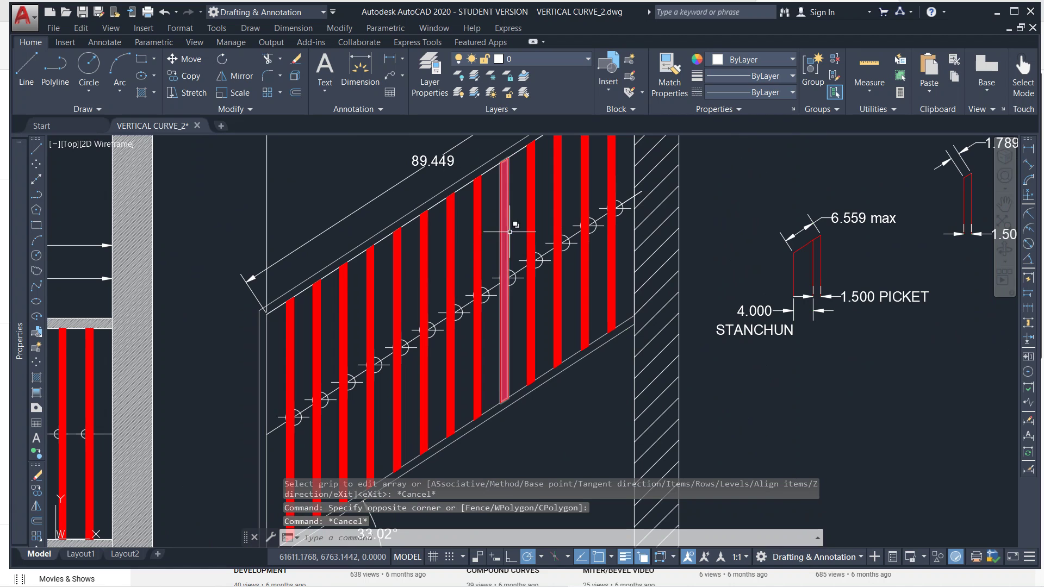
left_click(509, 231)
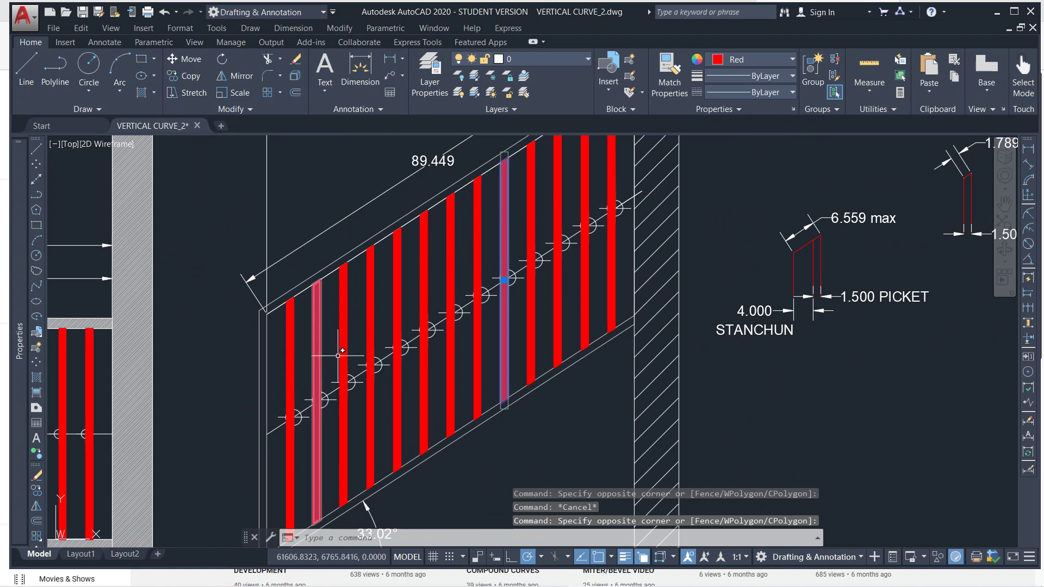
scroll(261, 364, "down", 2)
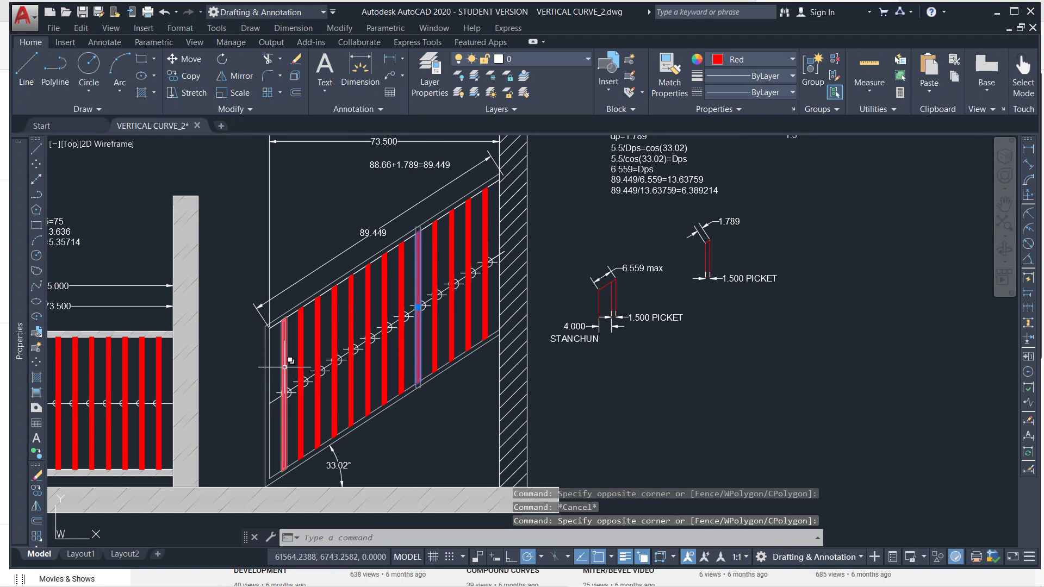
key("Escape")
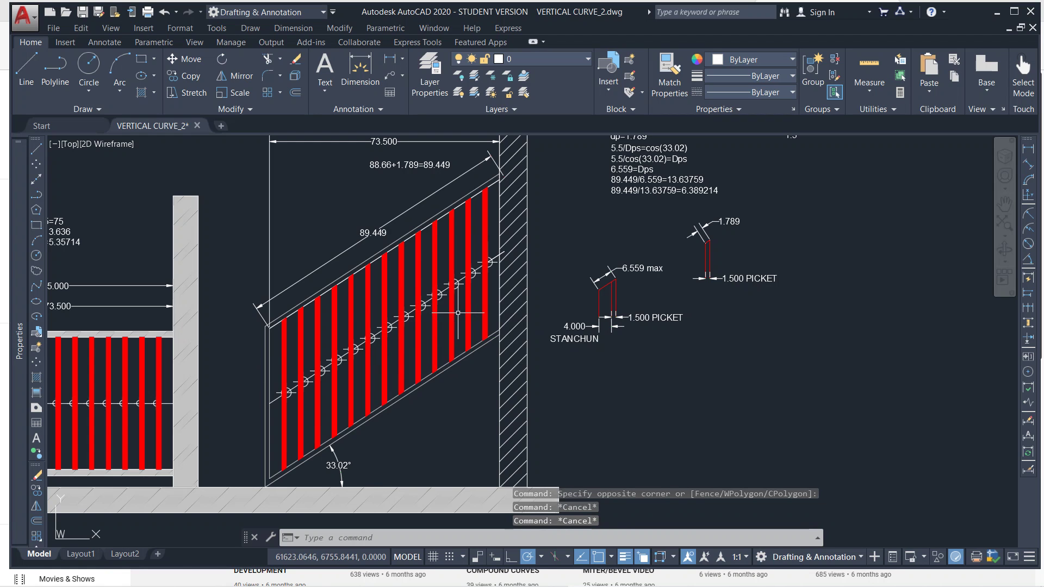
Step: Examine the level and sloped railings together with their dimensions and the spacing calculations beside them
scroll(458, 312, "down", 5)
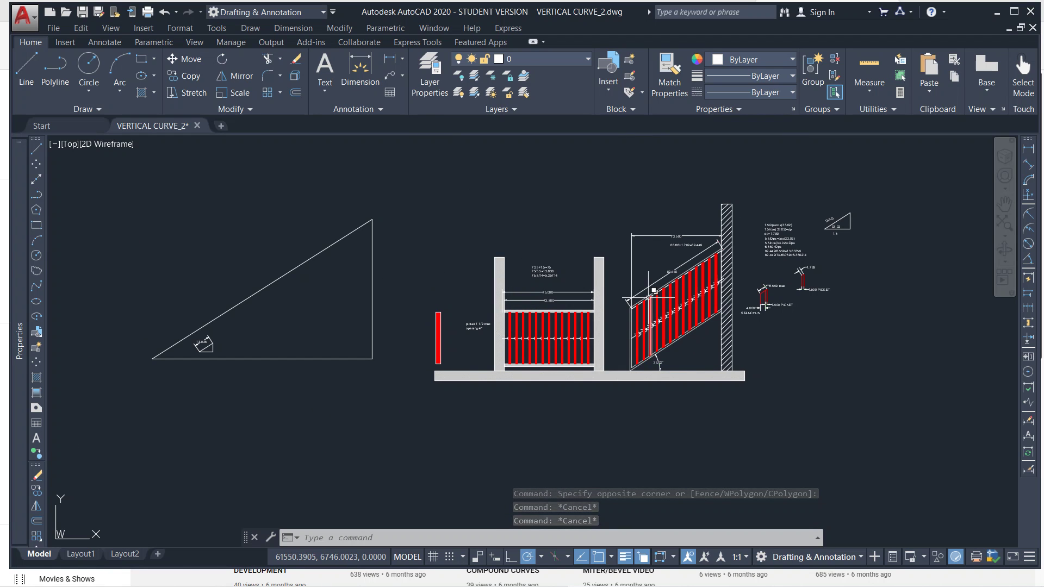
scroll(749, 269, "up", 2)
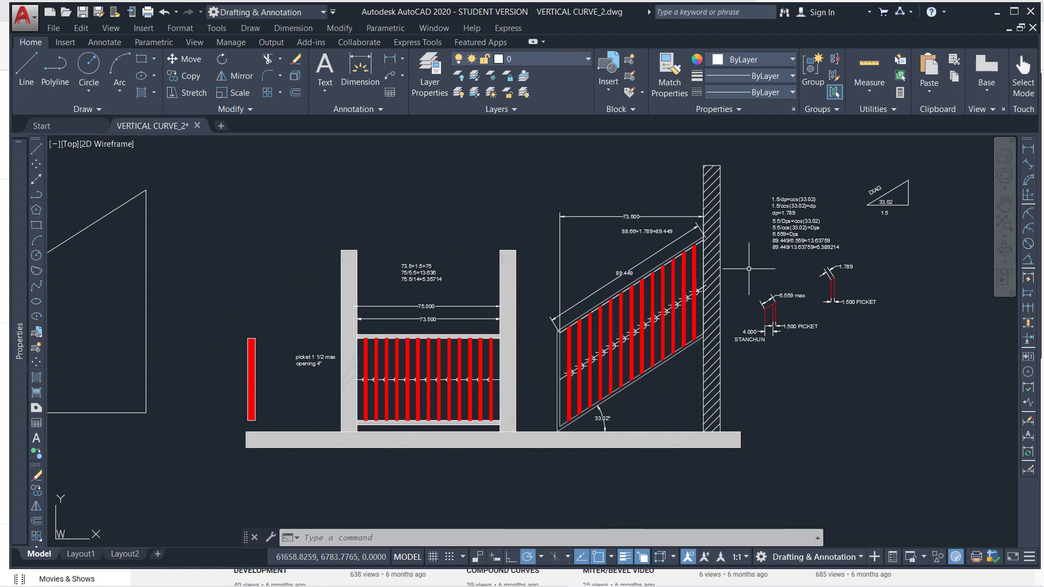
scroll(713, 325, "up", 2)
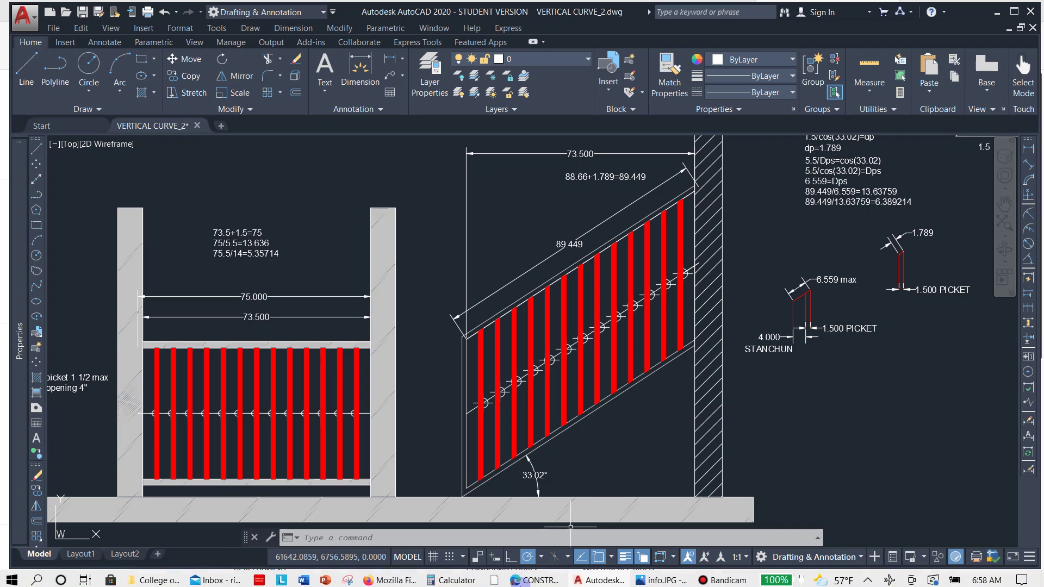
middle_click_drag(840, 209, 795, 276)
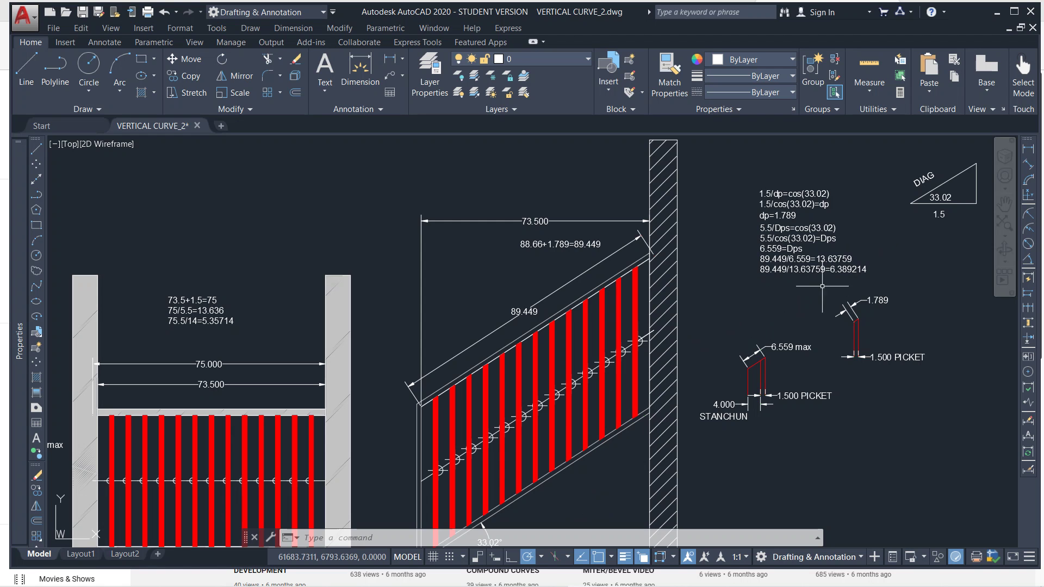
scroll(500, 333, "up", 3)
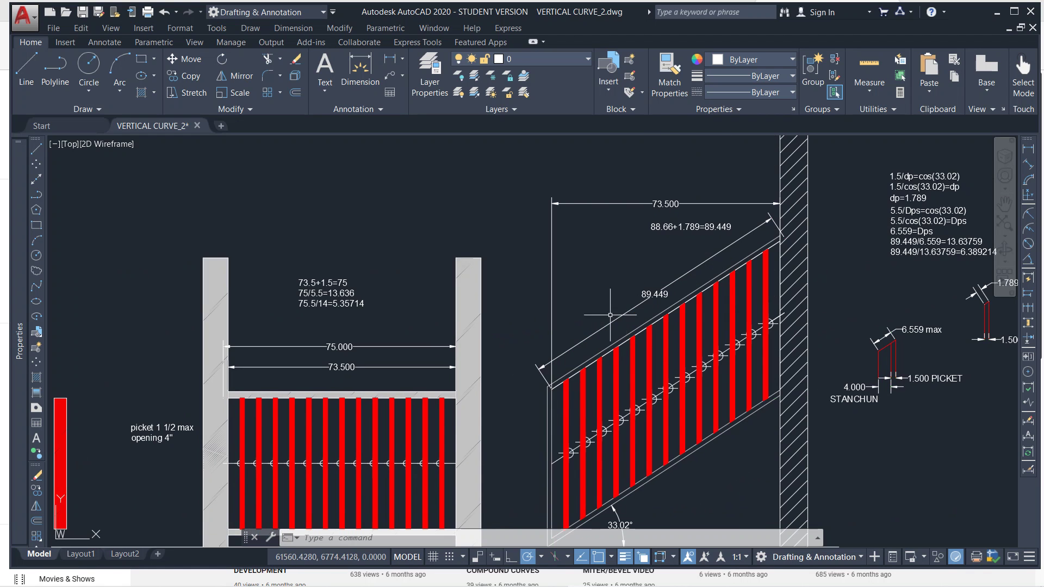
scroll(500, 333, "down", 5)
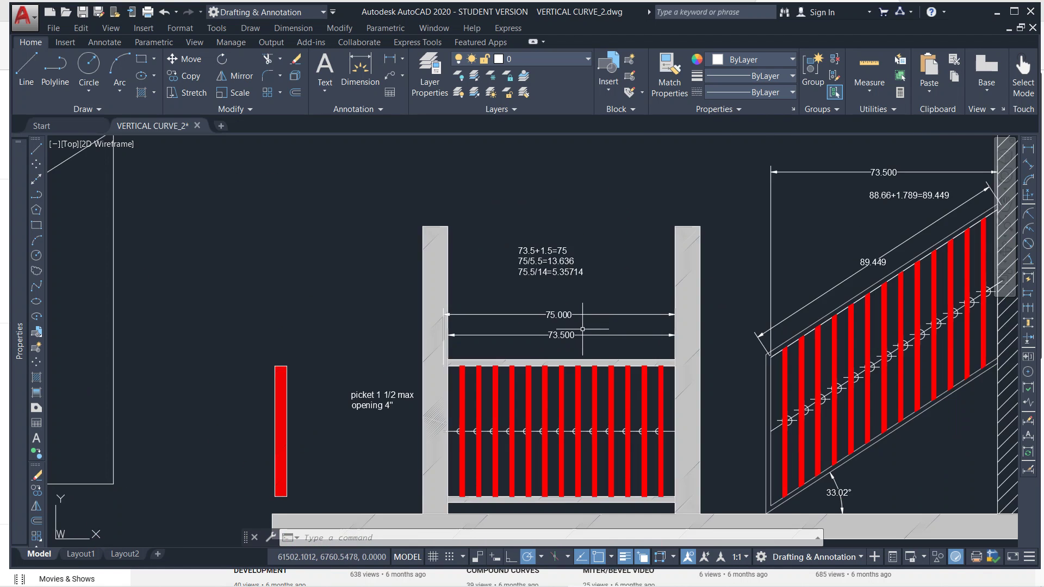
scroll(549, 332, "up", 2)
middle_click_drag(381, 340, 536, 370)
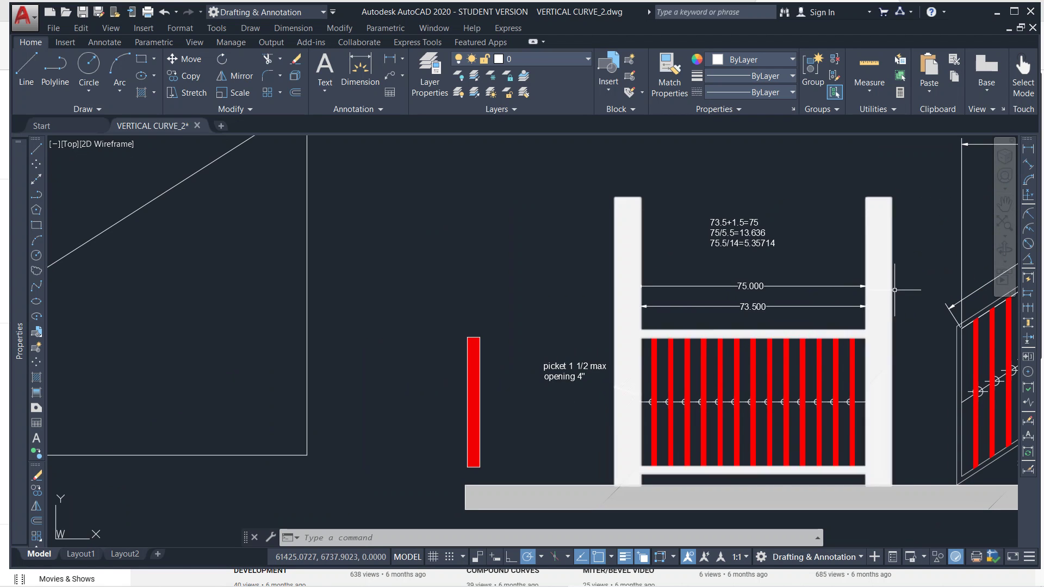
mouse_move(898, 292)
middle_mouse_down()
mouse_move(769, 326)
mouse_move(663, 330)
middle_mouse_up()
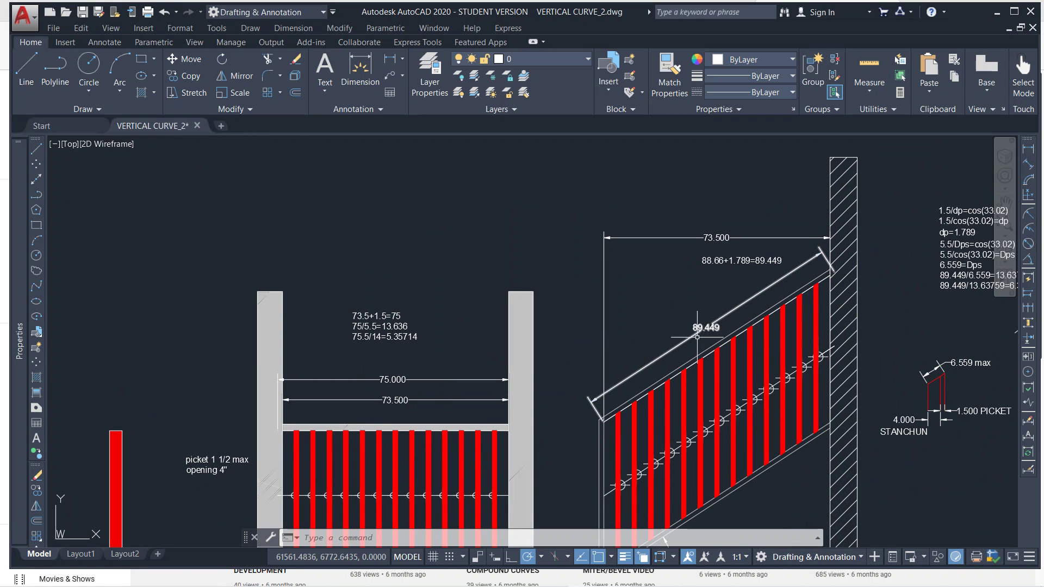
middle_click_drag(384, 326, 616, 326)
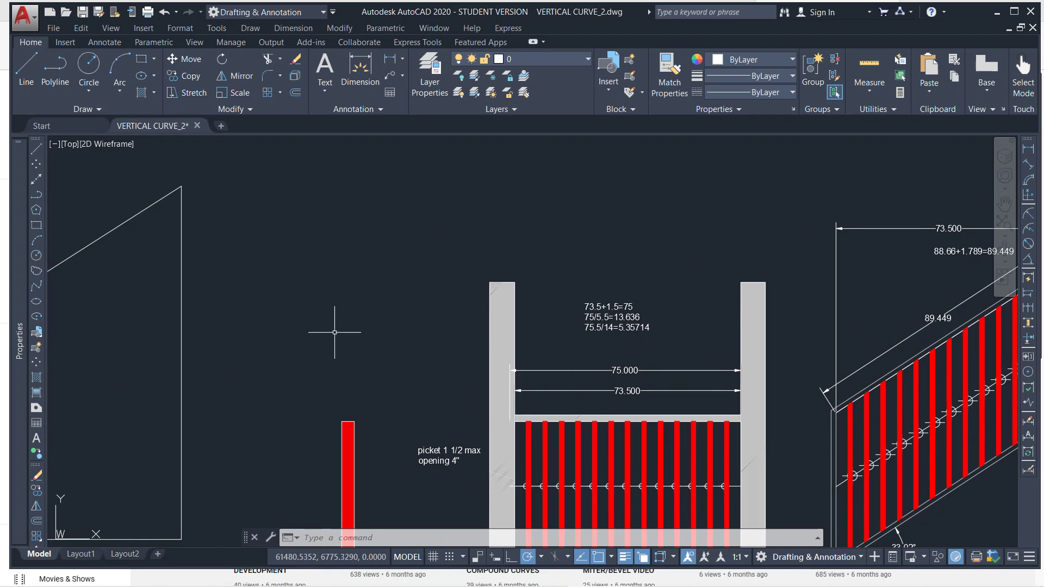
Step: Move the red horizontal bar below the large triangle by its upper-left corner to the lower end of the sloped line
mouse_move(335, 332)
middle_mouse_down()
mouse_move(582, 338)
mouse_move(881, 216)
middle_mouse_up()
left_click(340, 421)
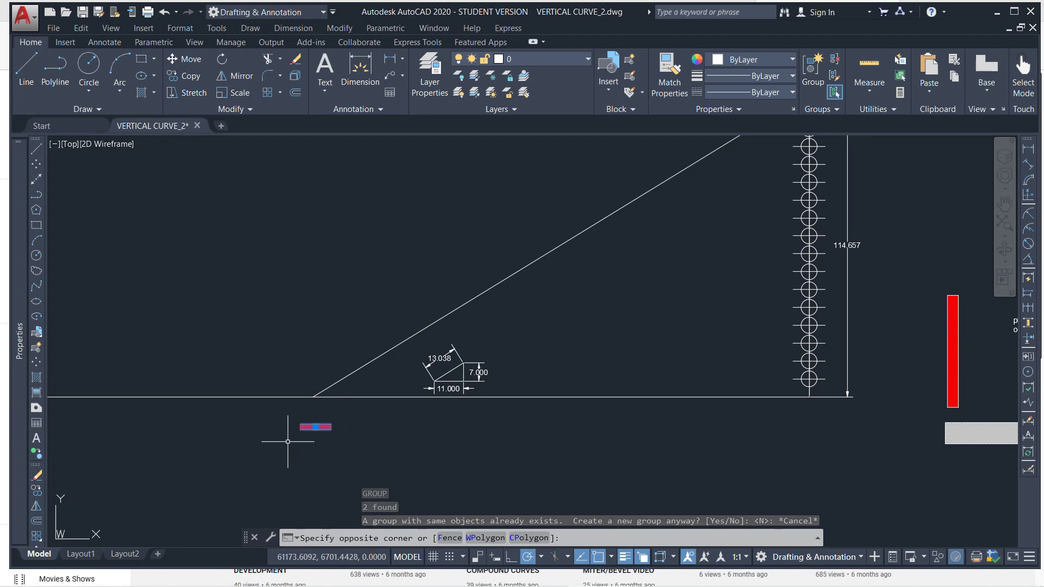
left_click(287, 441)
type("m")
key("Return")
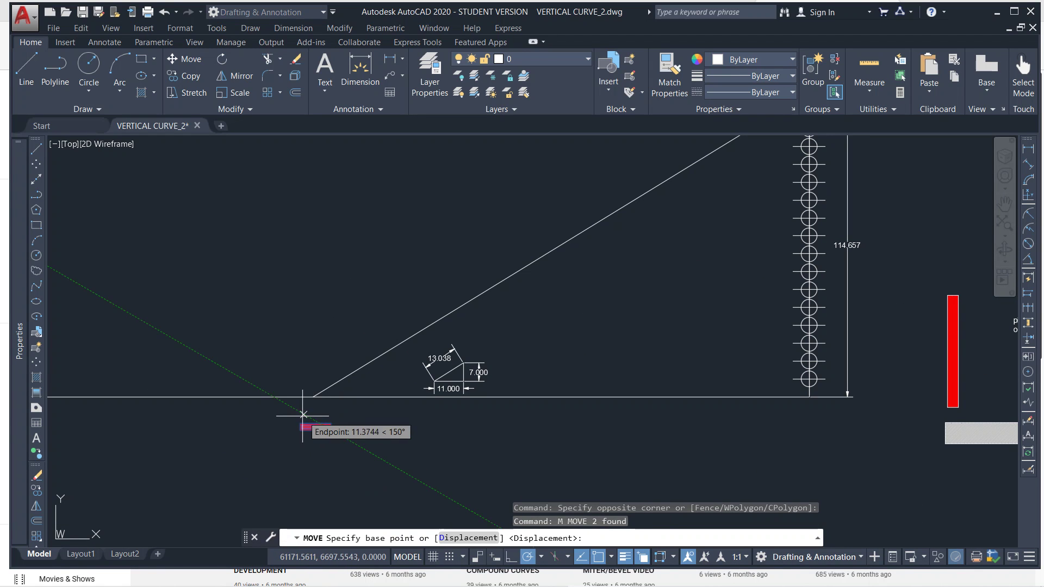
left_click(301, 427)
scroll(319, 395, "up", 4)
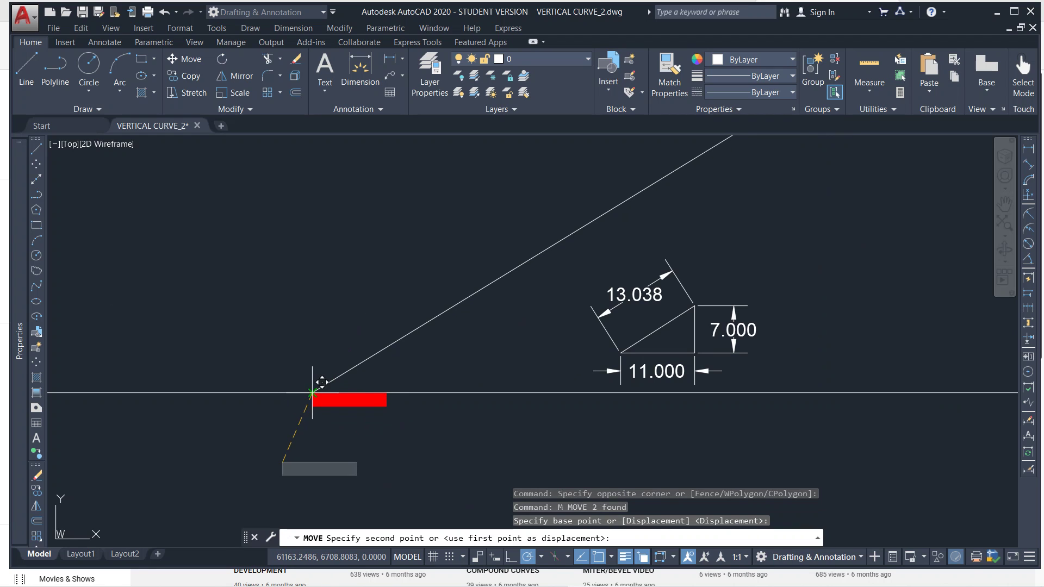
left_click(322, 382)
left_click(383, 399)
left_click(380, 400)
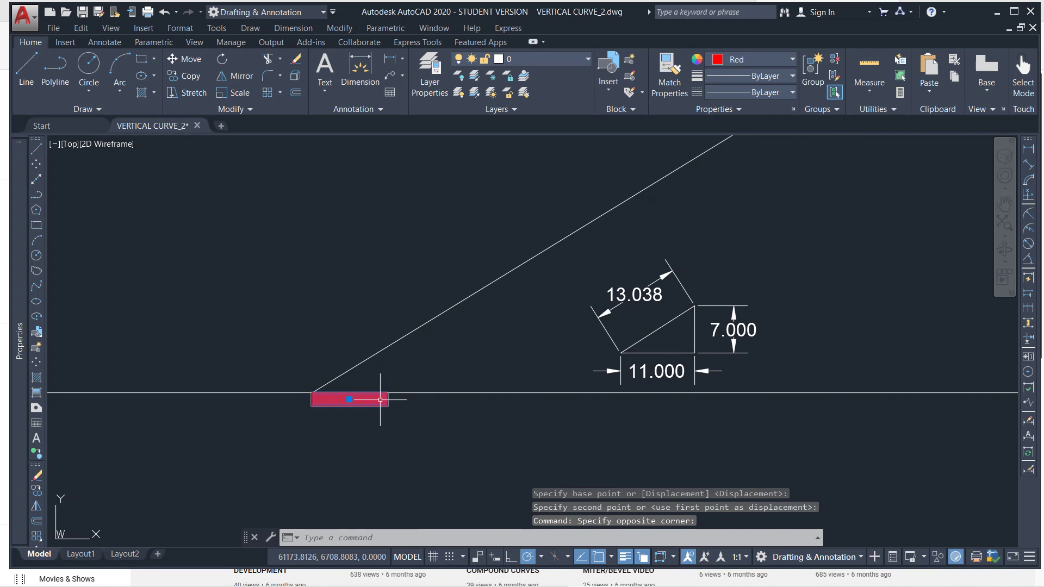
key("Escape")
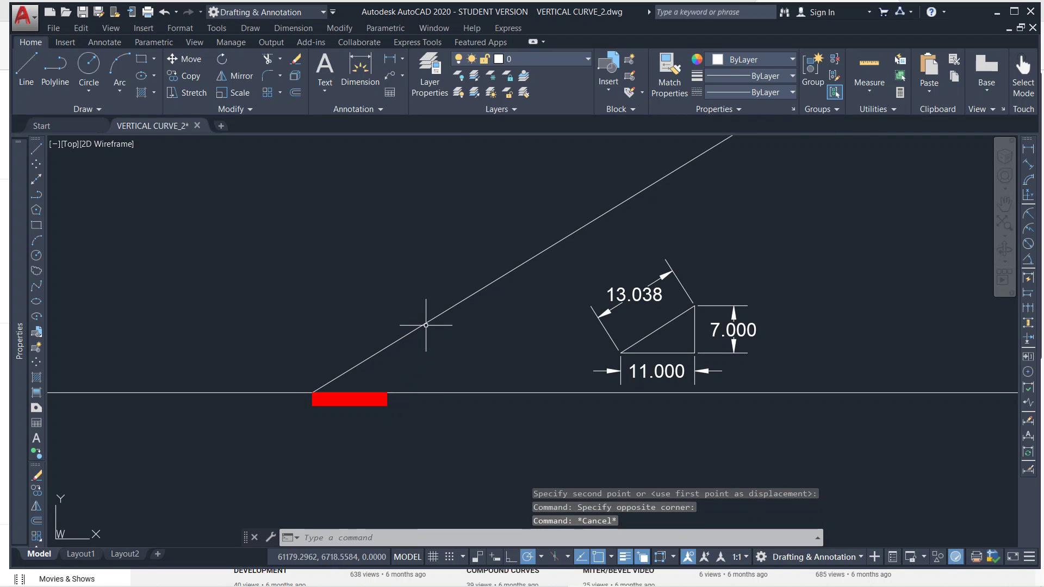
Step: Divide the large triangle's sloped line into 17 segments
type("DIVIDE")
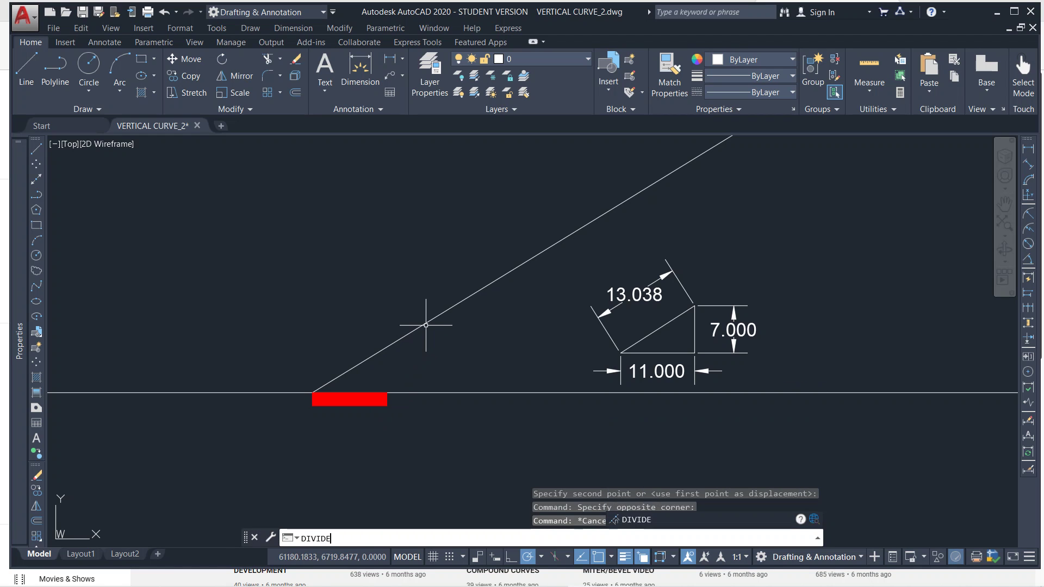
key("Return")
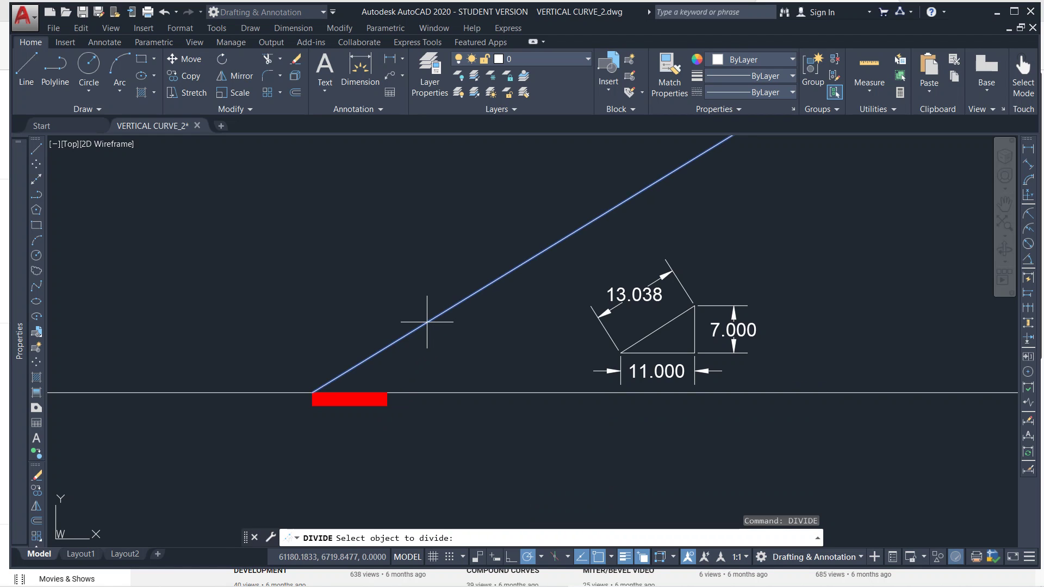
left_click(428, 323)
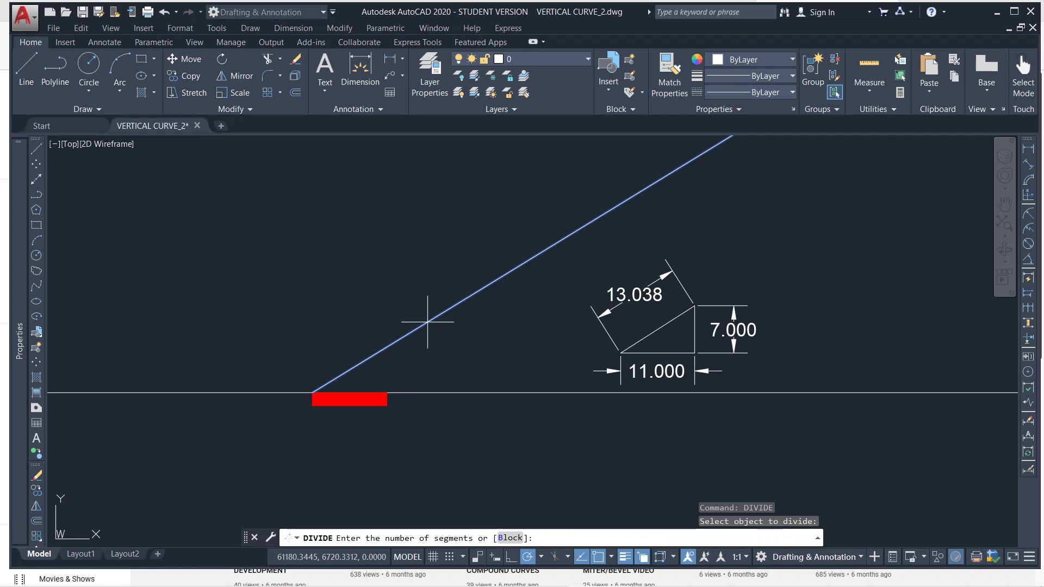
key("Return")
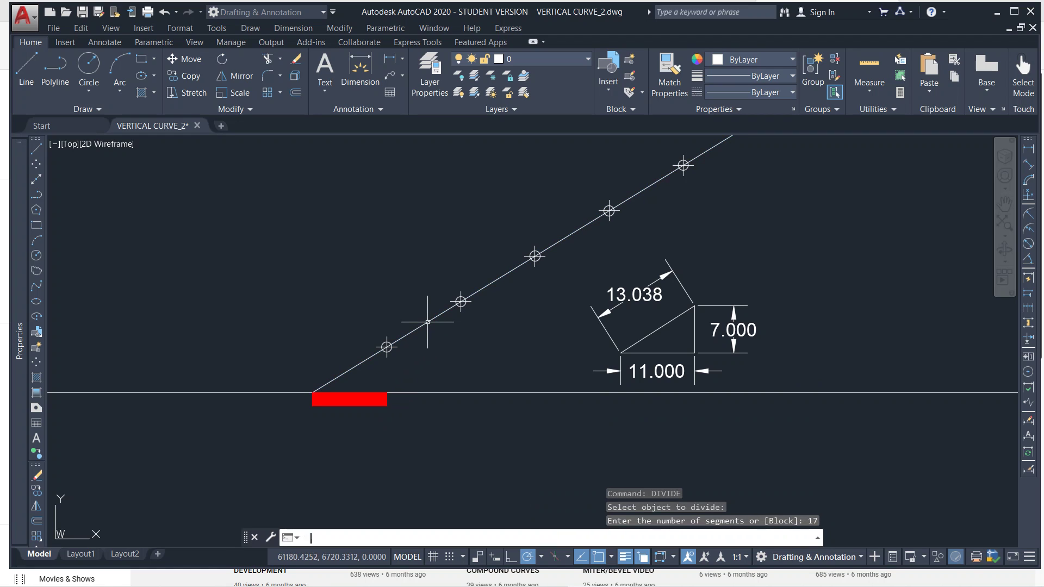
Step: Move the red bar by its upper-left corner from the sloped line's lower end to the first division mark
left_click(364, 401)
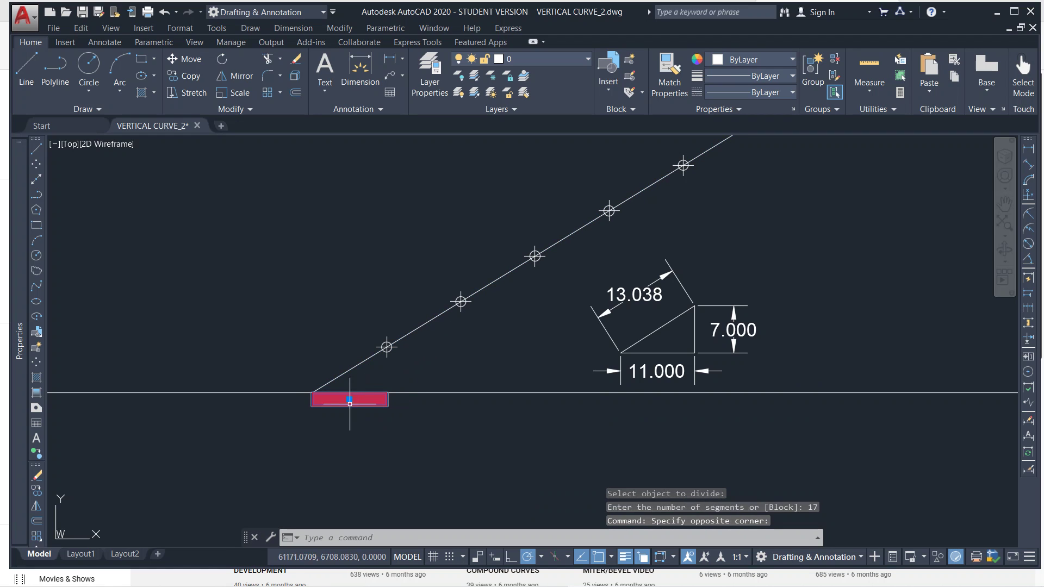
left_click(324, 399)
type("M")
key("Return")
left_click(312, 392)
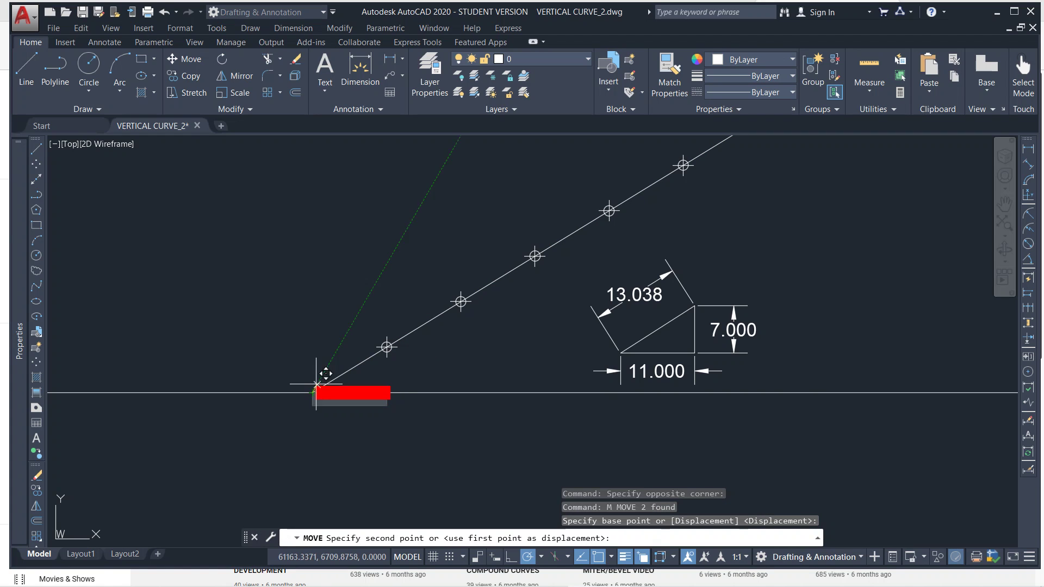
left_click(386, 347)
key("Escape")
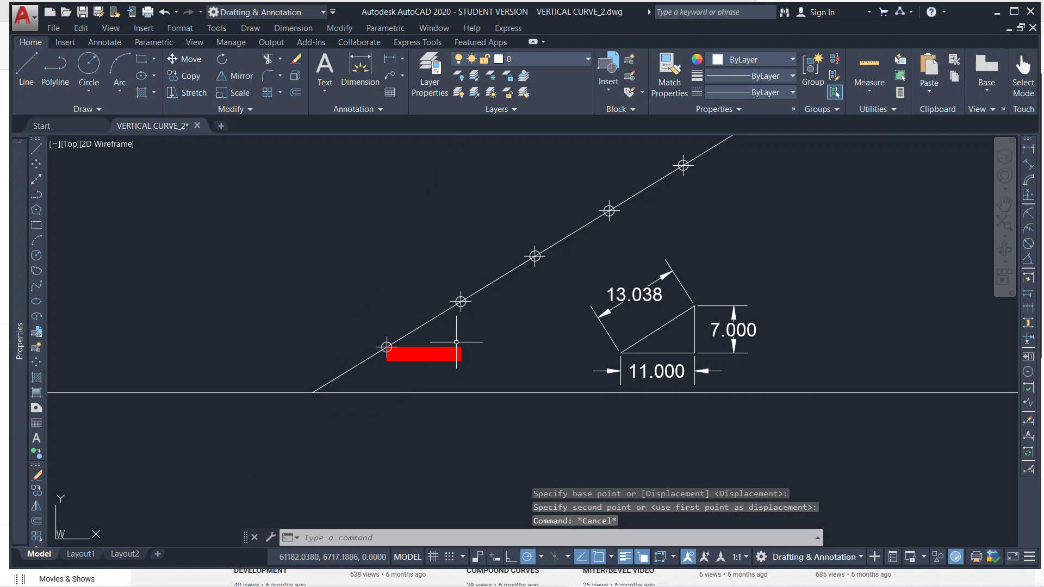
Step: Start a path array of the red bar at the first division mark, using the large triangle's sloped line as the path
middle_click_drag(464, 334, 382, 390)
left_click(380, 393)
left_click(347, 417)
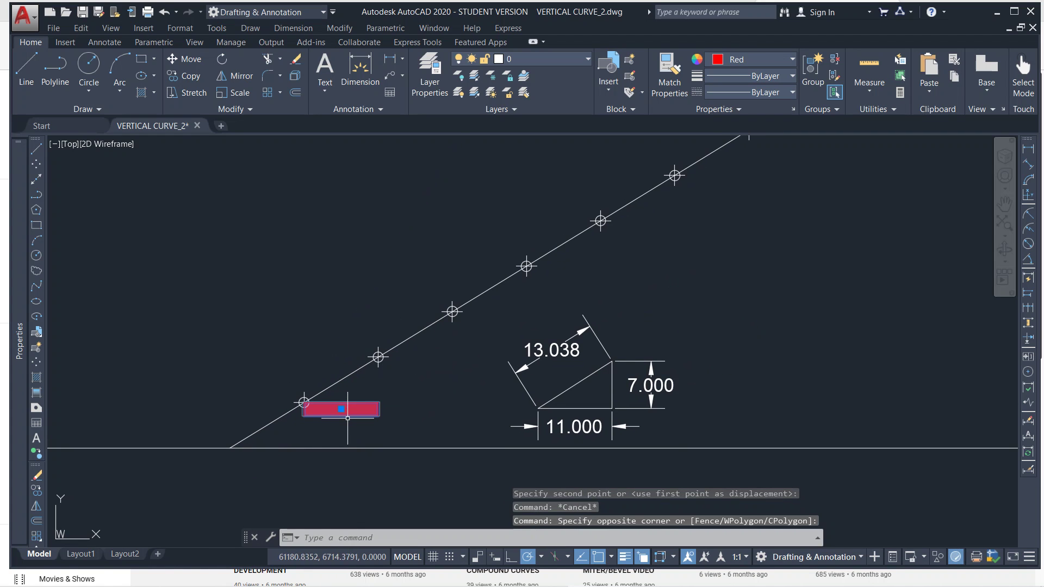
type("ARRAY")
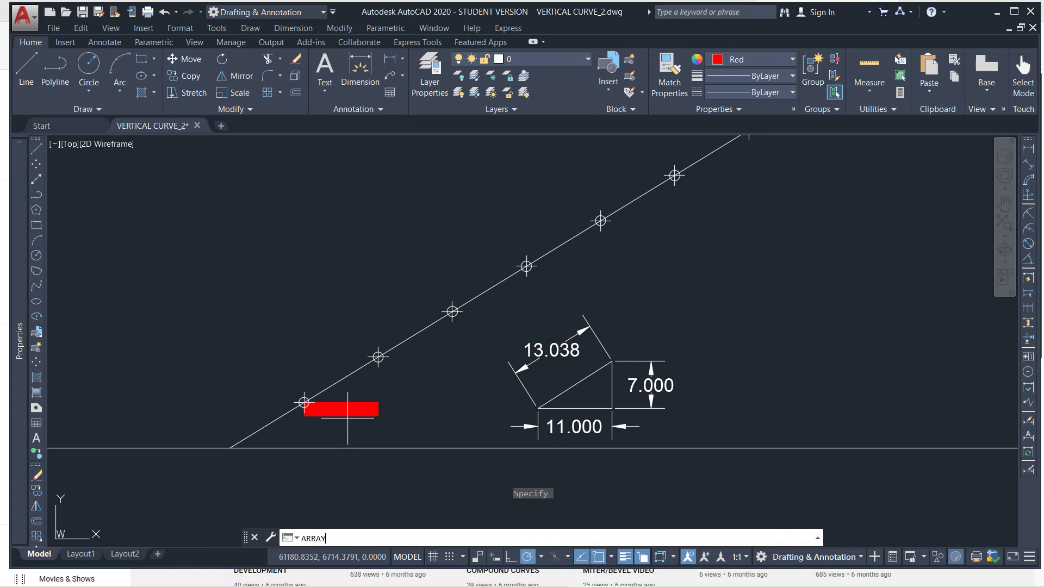
key("Return")
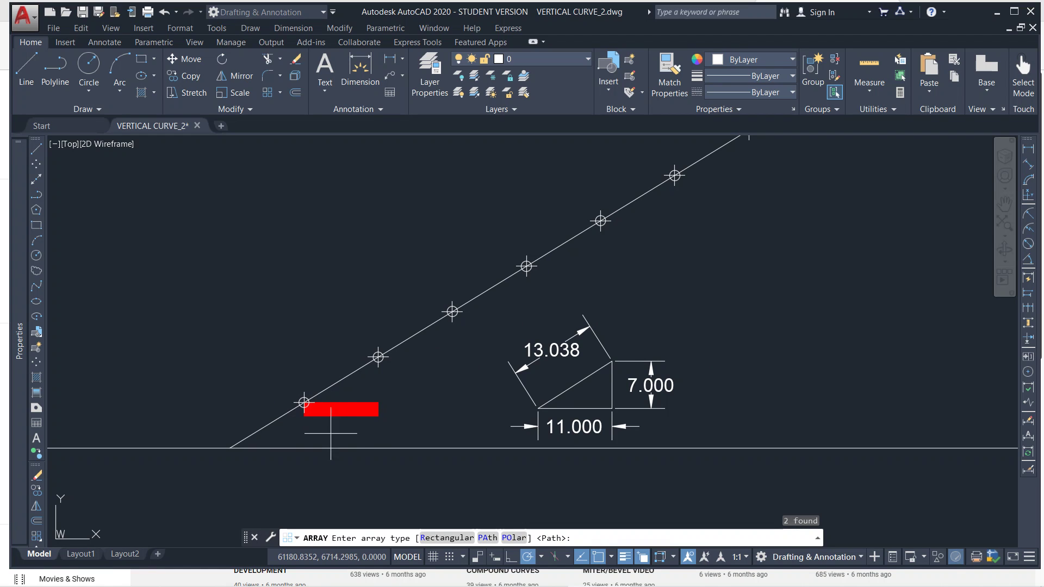
left_click(488, 538)
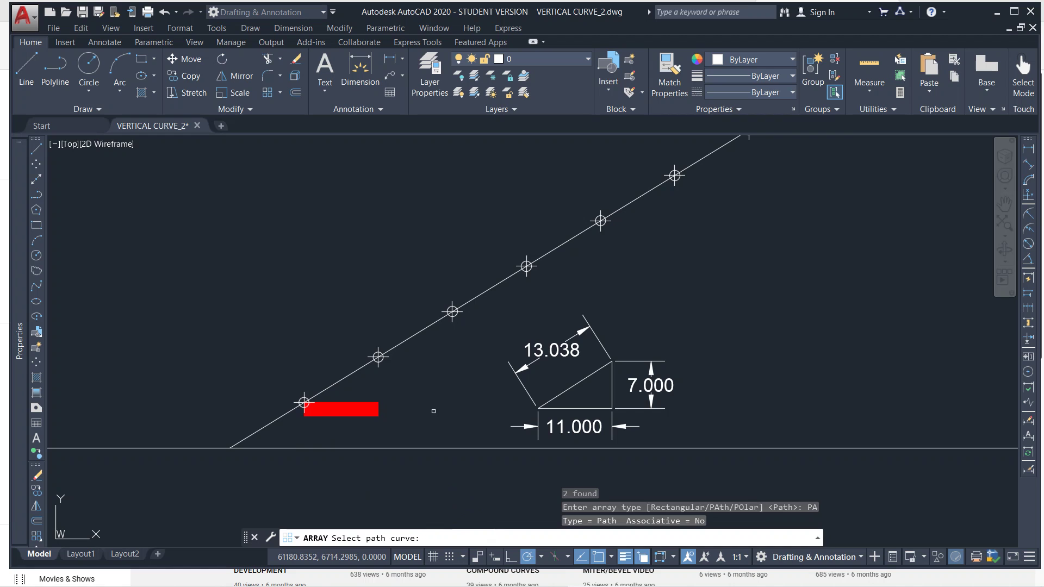
left_click(409, 341)
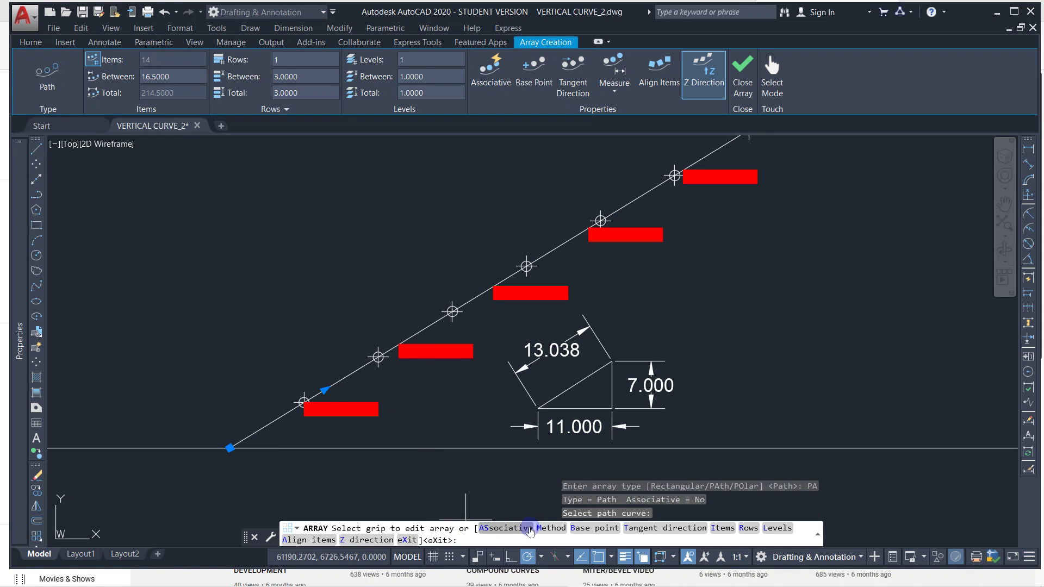
Step: Make the path array associative and set its path method to Measure
left_click(522, 529)
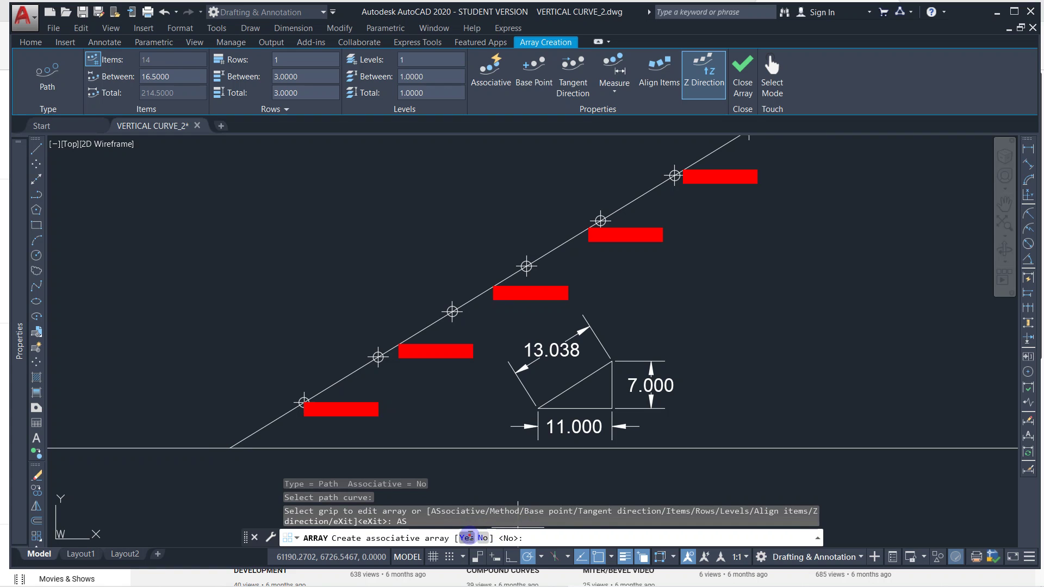
left_click(468, 538)
left_click(551, 527)
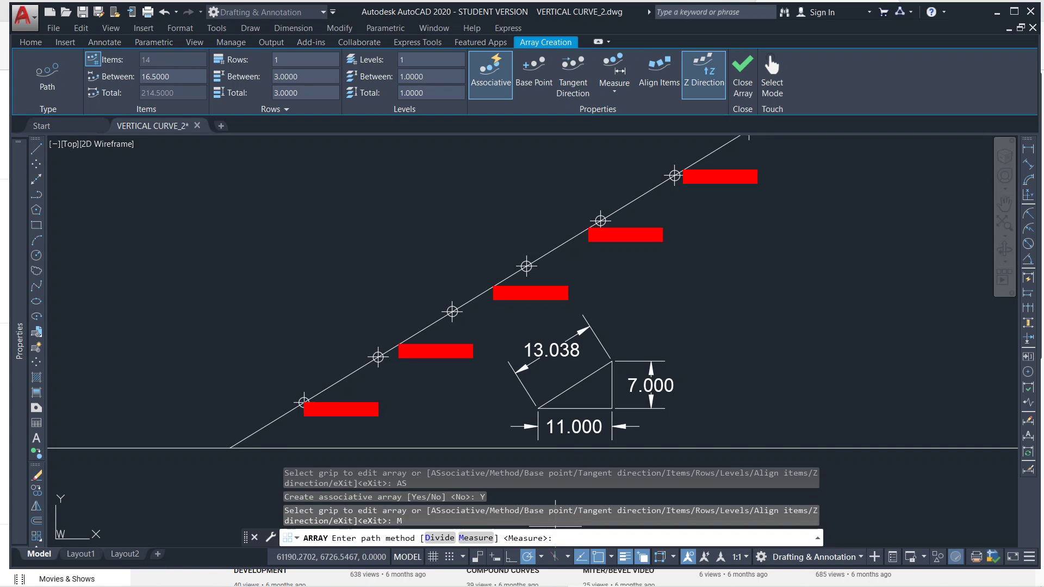
left_click(476, 529)
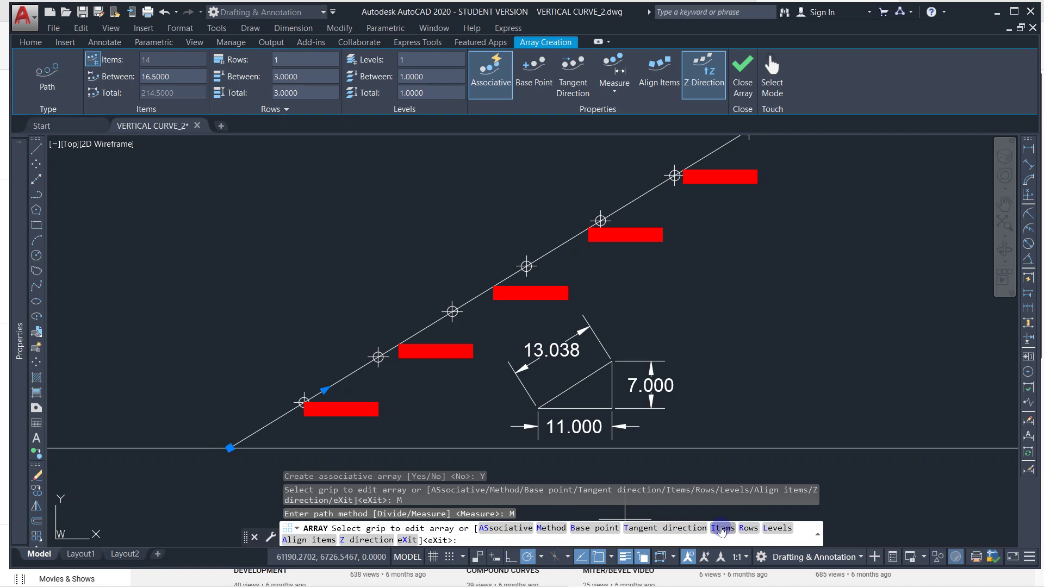
Step: Set the item spacing to the distance between the second and third division marks with 16 items, and finish the array
left_click(724, 527)
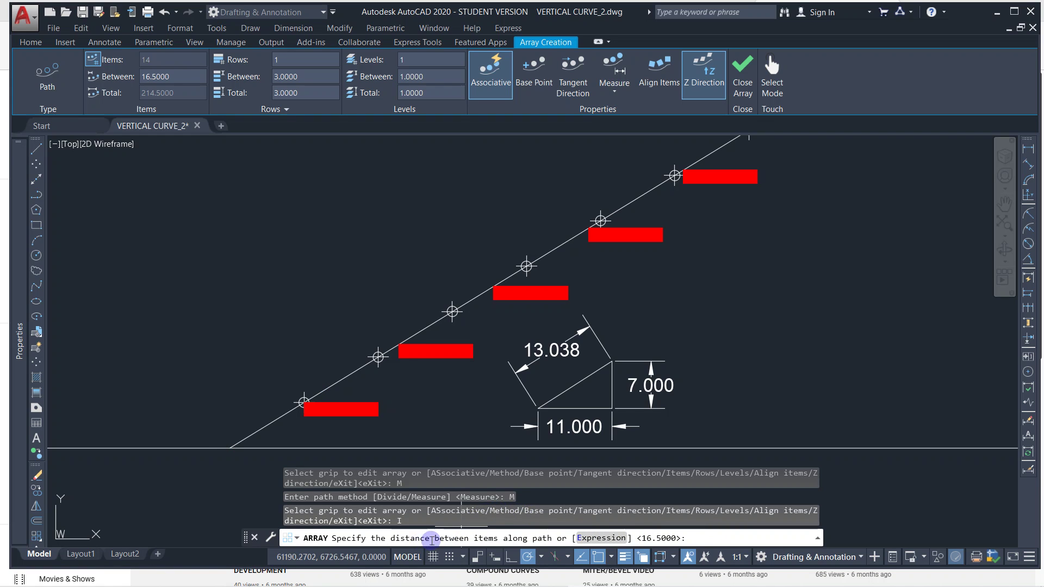
left_click(378, 357)
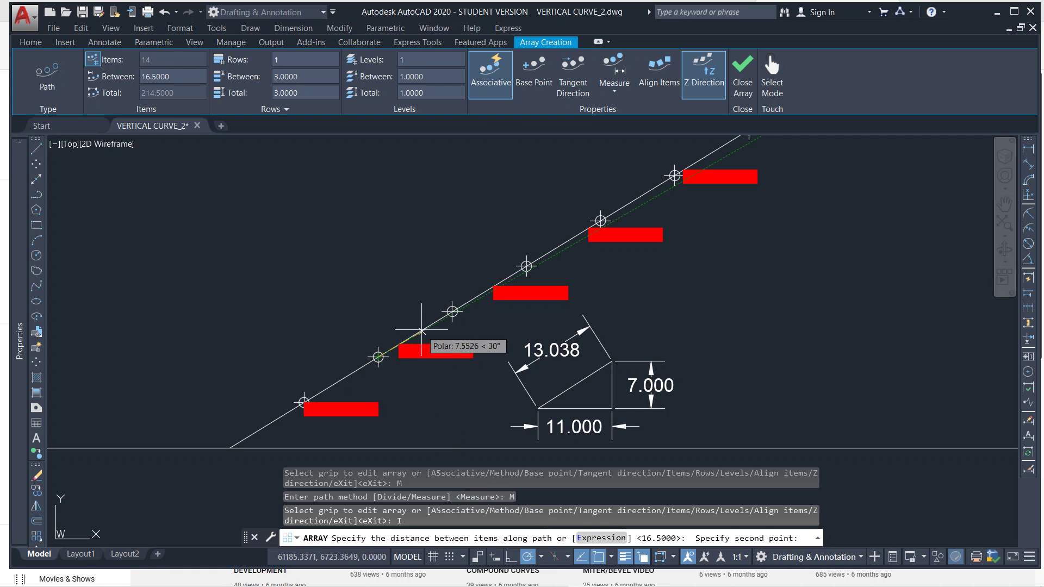
left_click(453, 311)
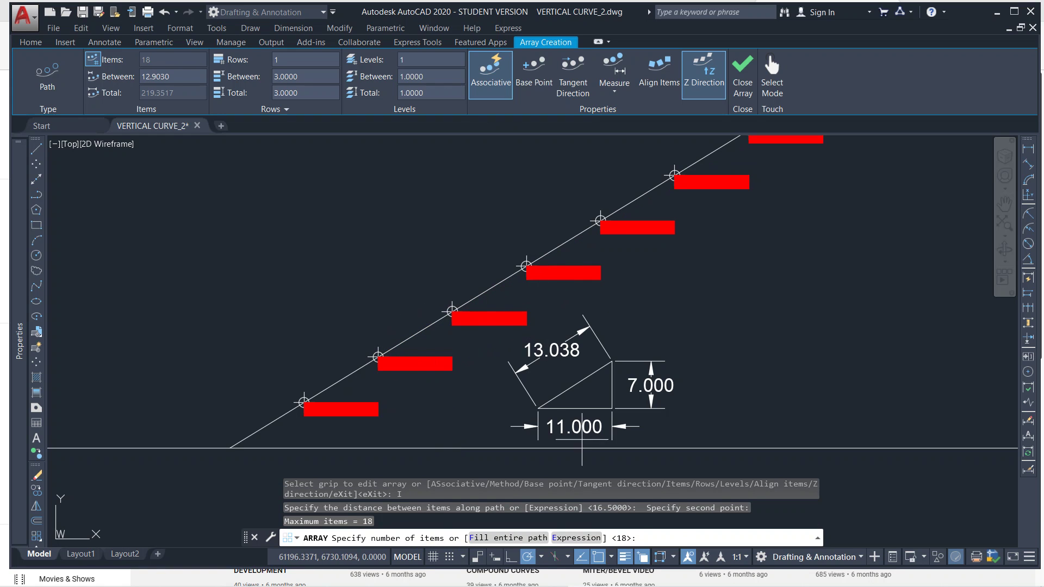
scroll(657, 521, "down", 4)
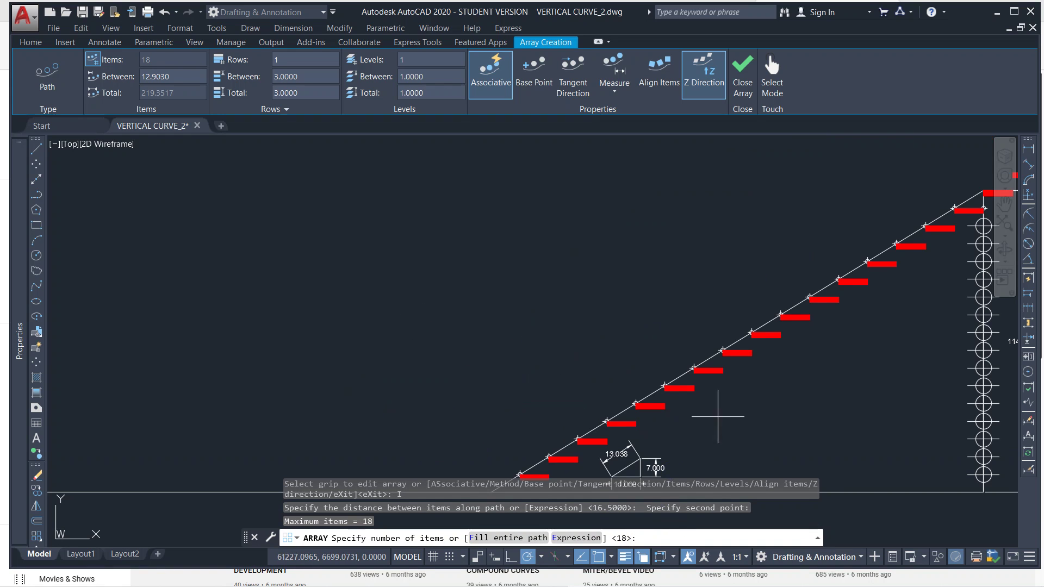
middle_click_drag(717, 417, 489, 416)
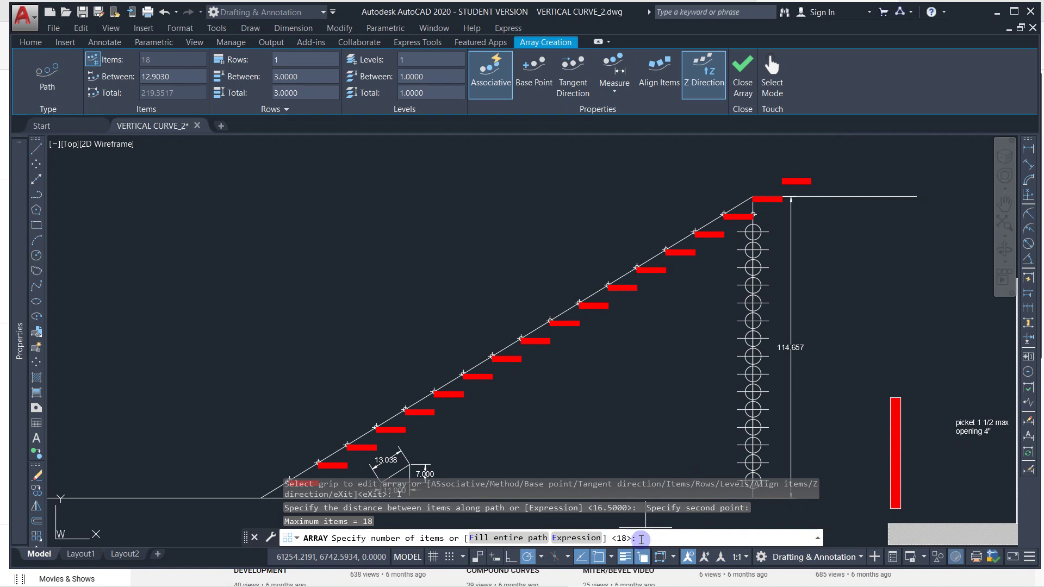
type("16")
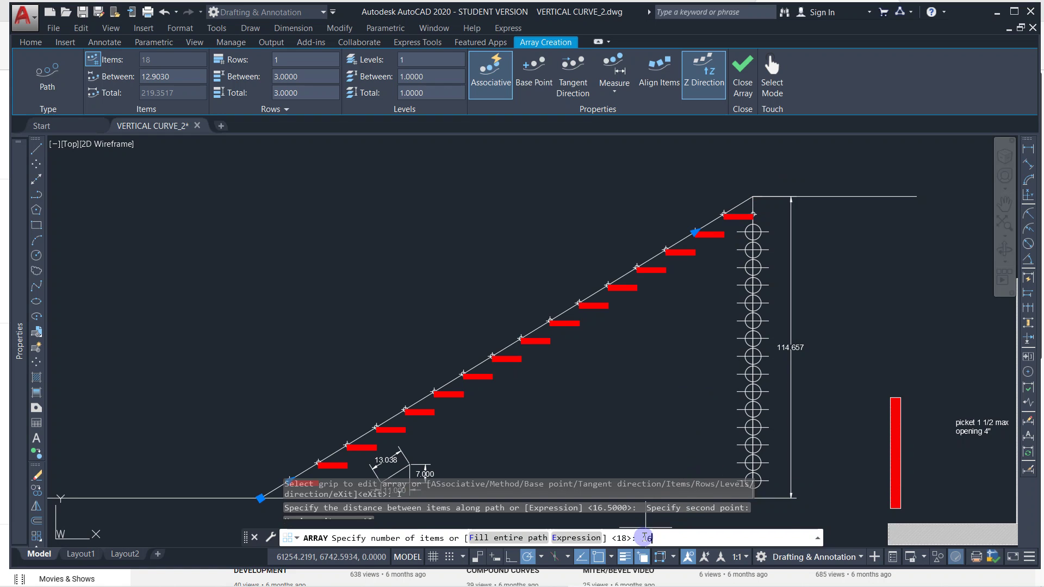
key("Return")
scroll(651, 419, "down", 2)
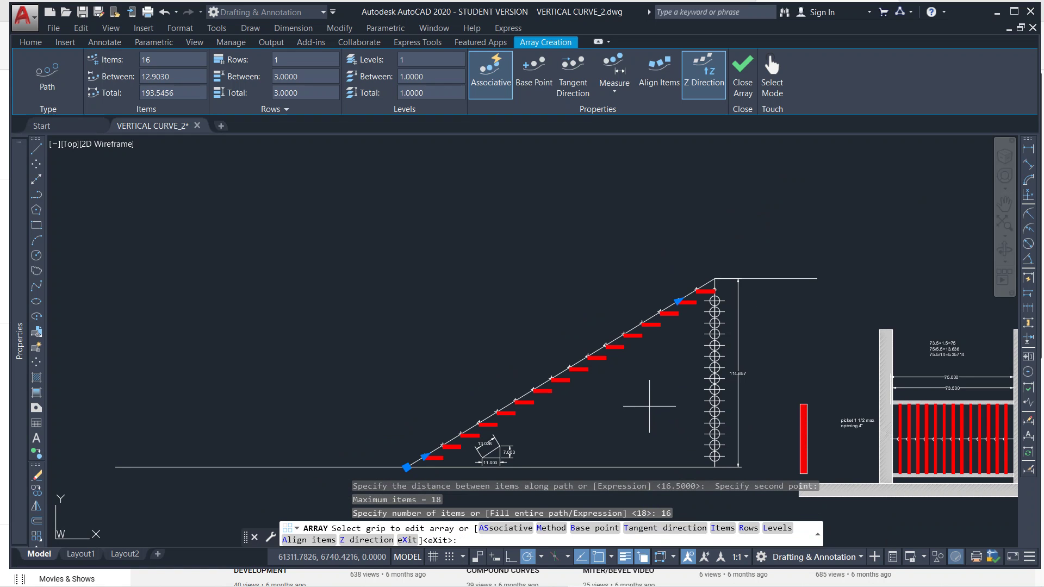
key("Escape")
Step: Examine the arrayed red bars along the sloped line together with the level and sloped railings beside them
middle_click_drag(649, 406, 645, 331)
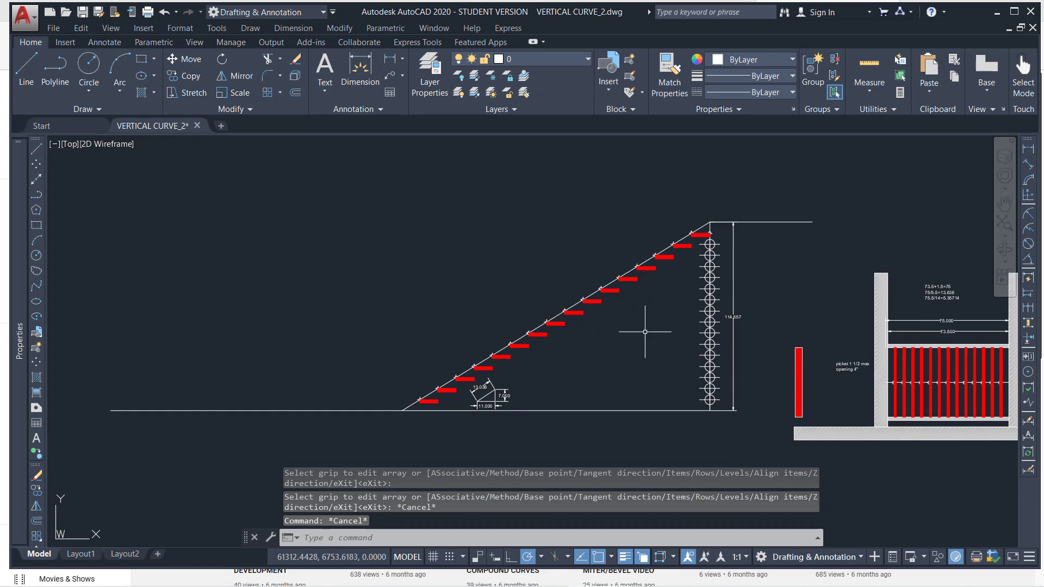
scroll(510, 397, "up", 2)
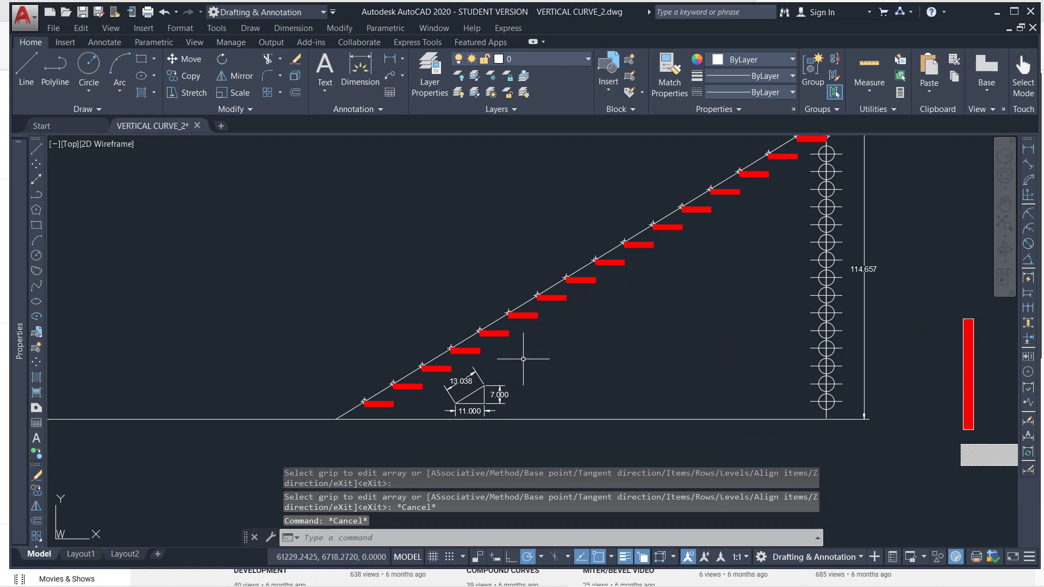
mouse_move(689, 299)
middle_mouse_down()
mouse_move(512, 396)
mouse_move(530, 316)
middle_mouse_up()
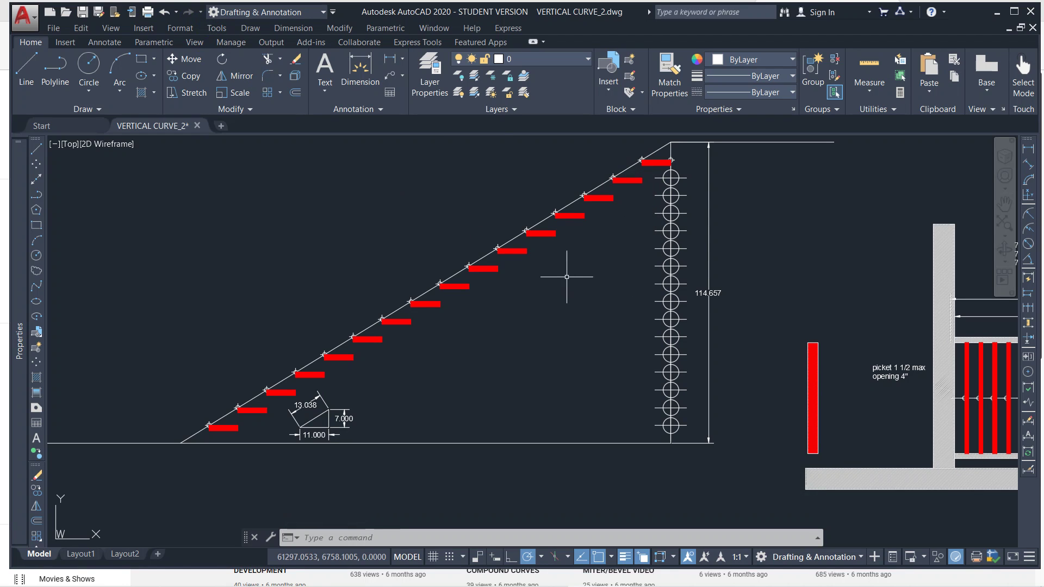
scroll(674, 367, "down", 2)
middle_click_drag(752, 365, 602, 374)
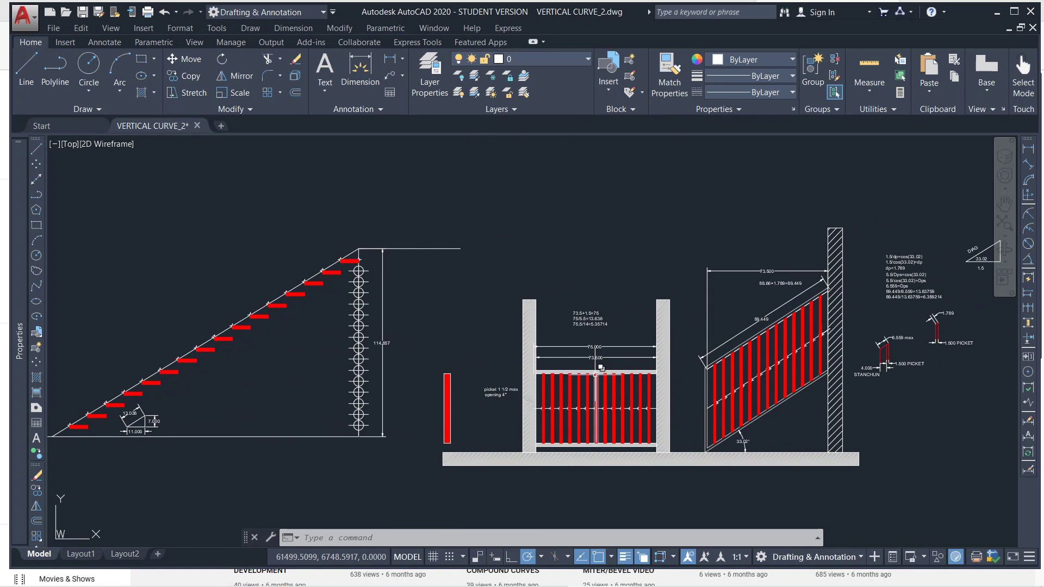